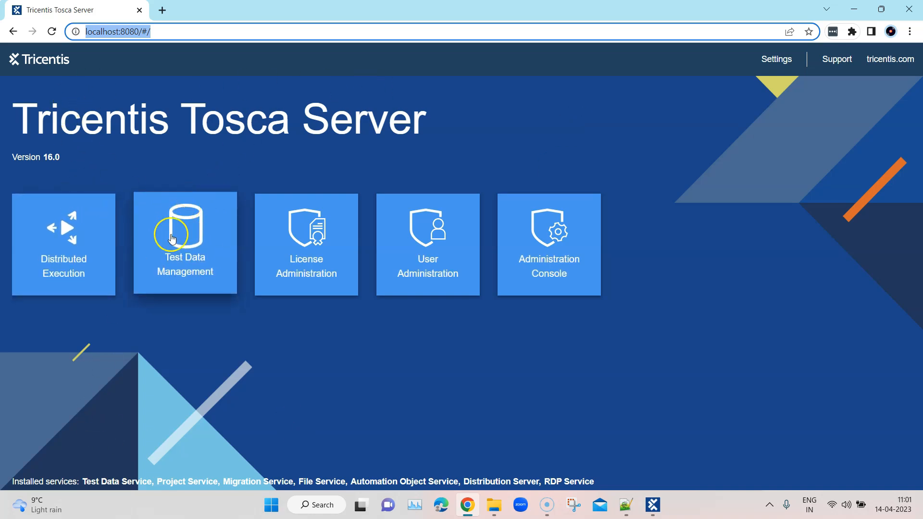
Open Test Data Management and delete the Sample repository together with its database.
click(192, 245)
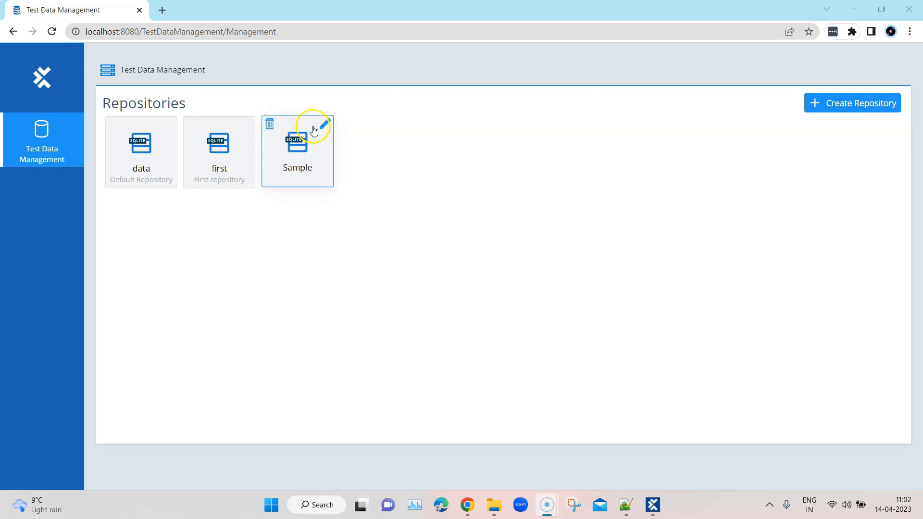
click(270, 125)
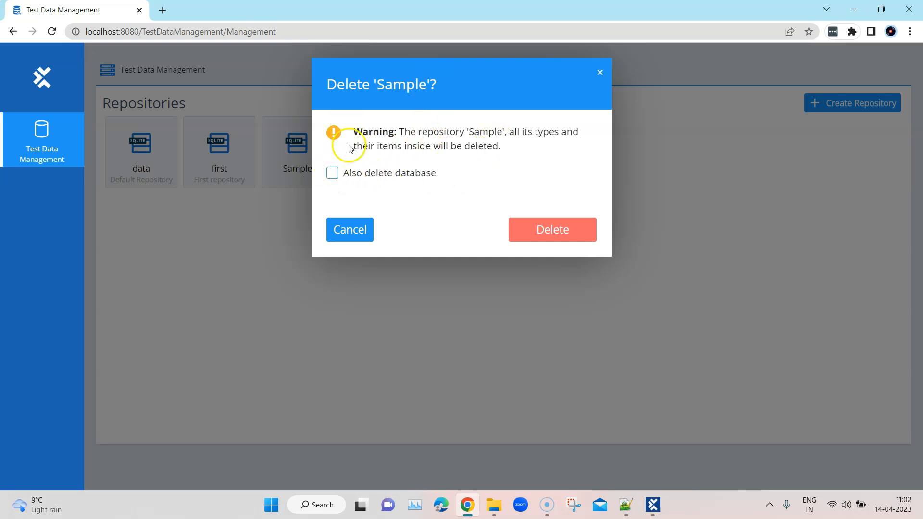
click(331, 173)
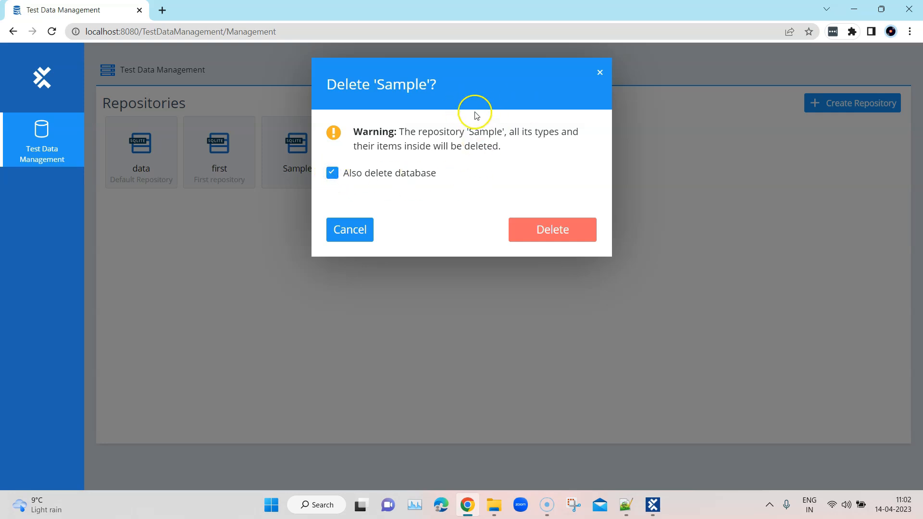
click(536, 226)
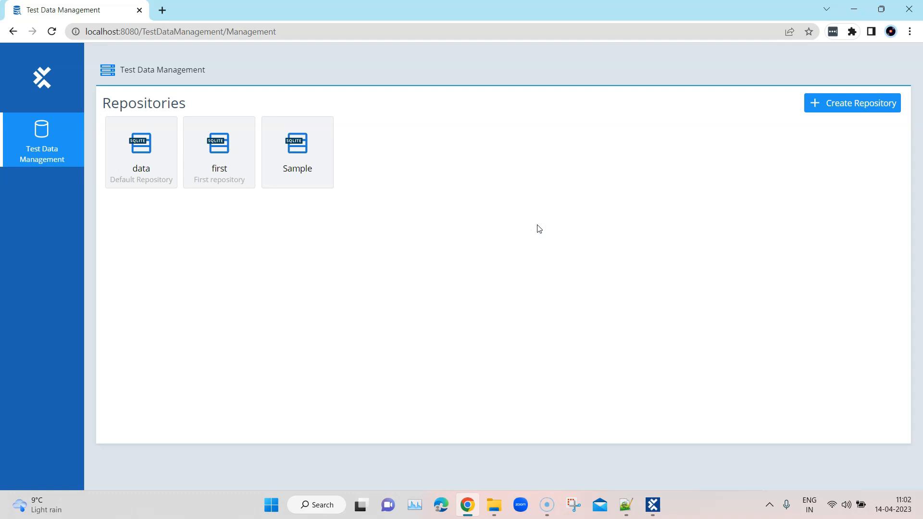
click(351, 288)
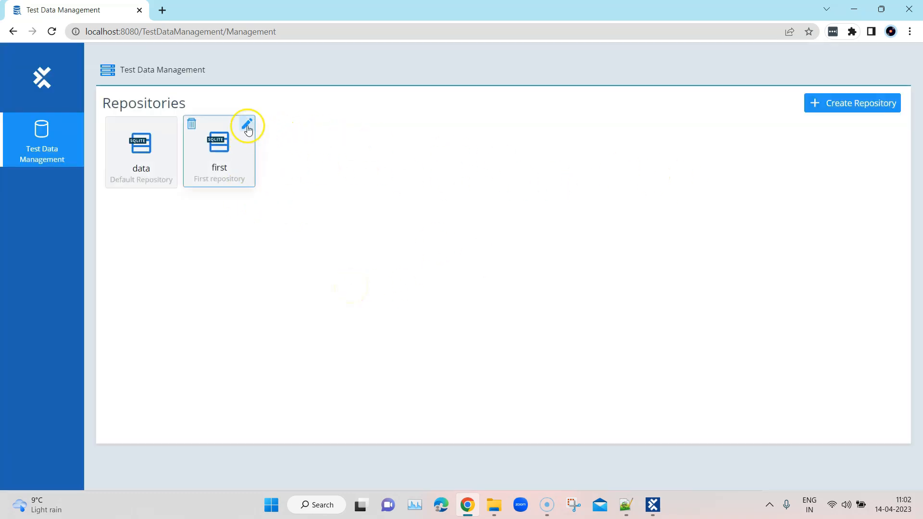
View the editable details of the repository named first, and delete that repository together with its database.
click(248, 125)
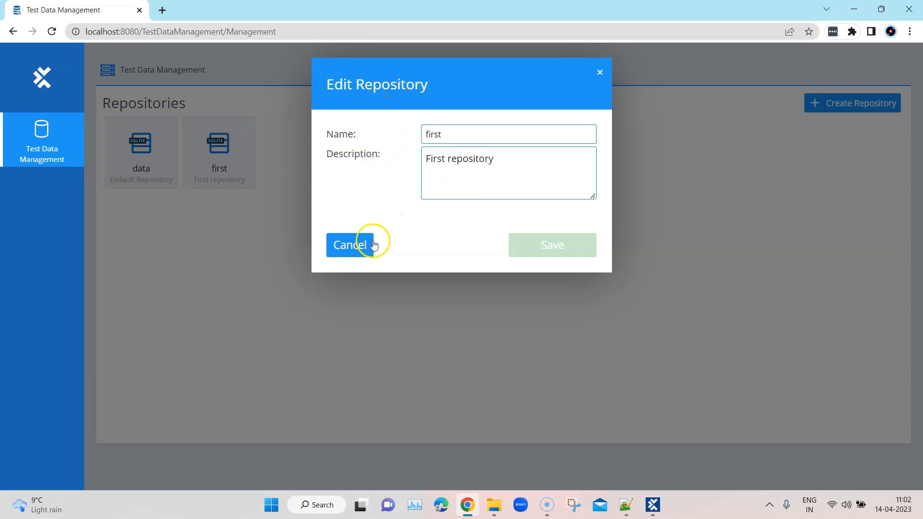
click(600, 73)
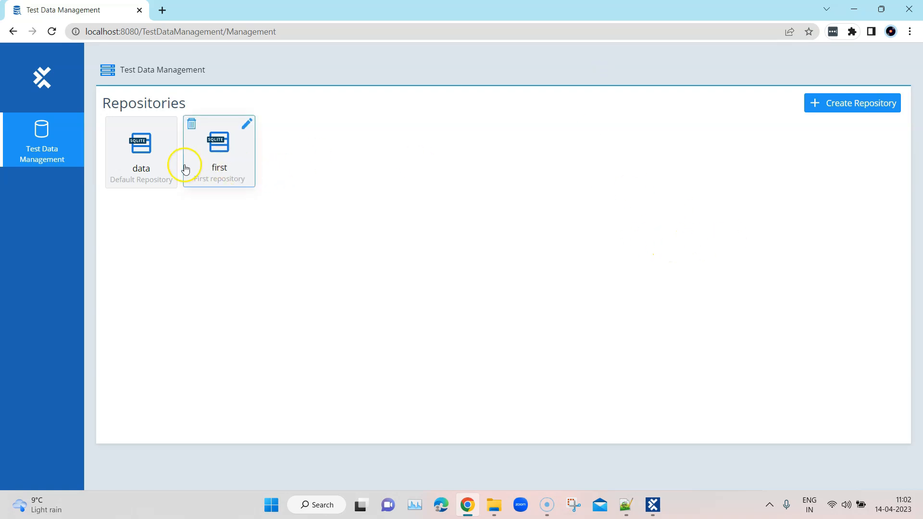
click(192, 126)
click(332, 173)
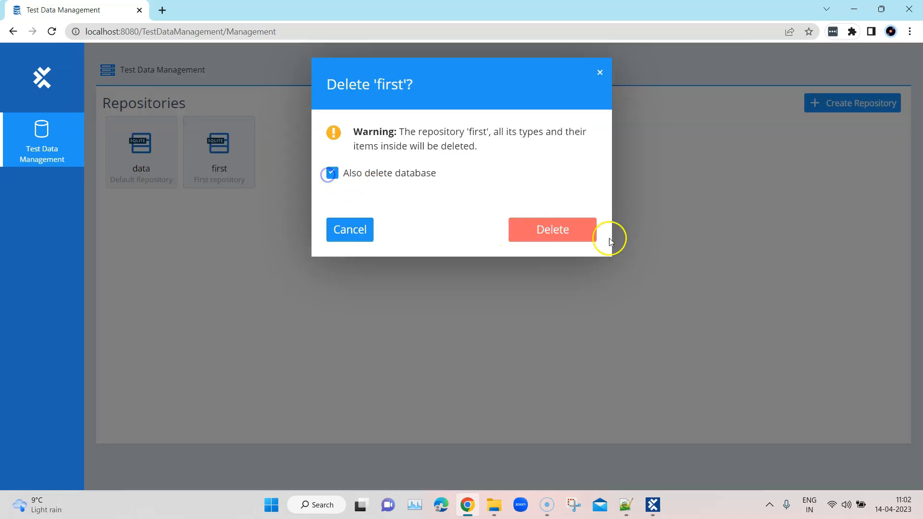
click(589, 233)
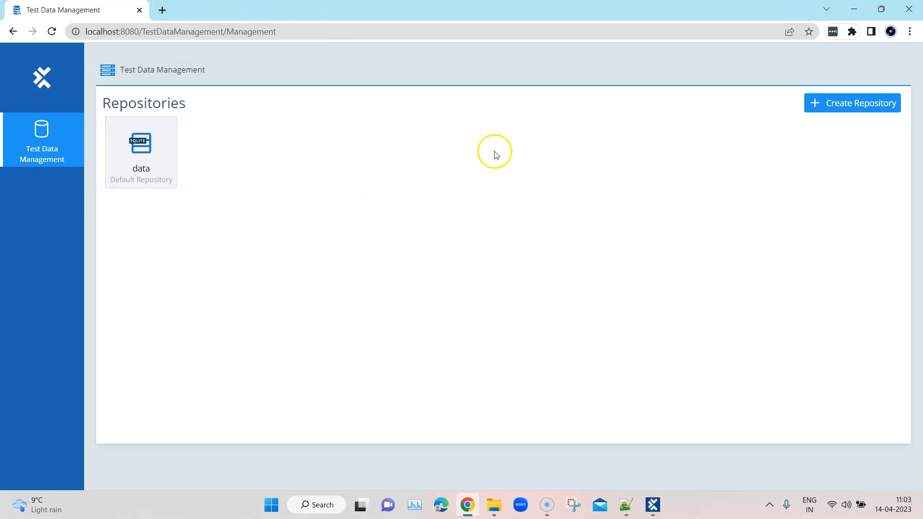
Open the data repository, view its form for adding a type, and return to the repositories overview.
click(144, 145)
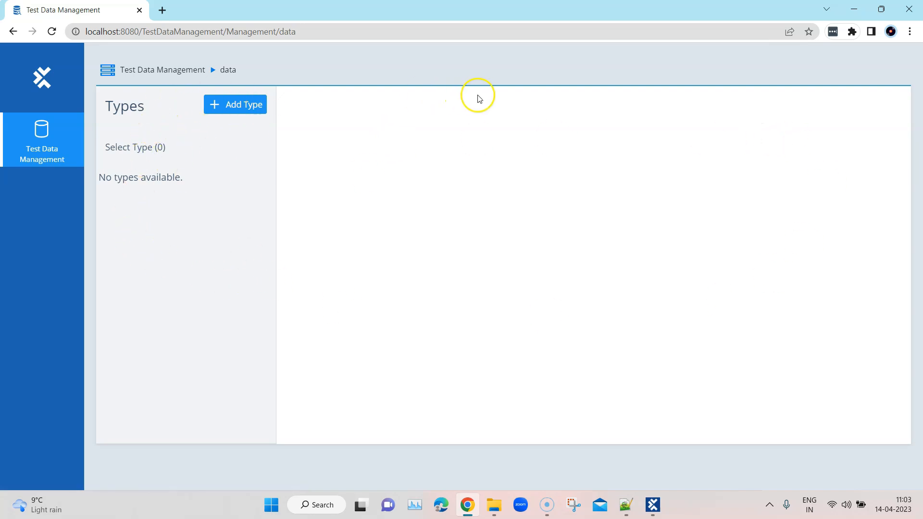
click(230, 106)
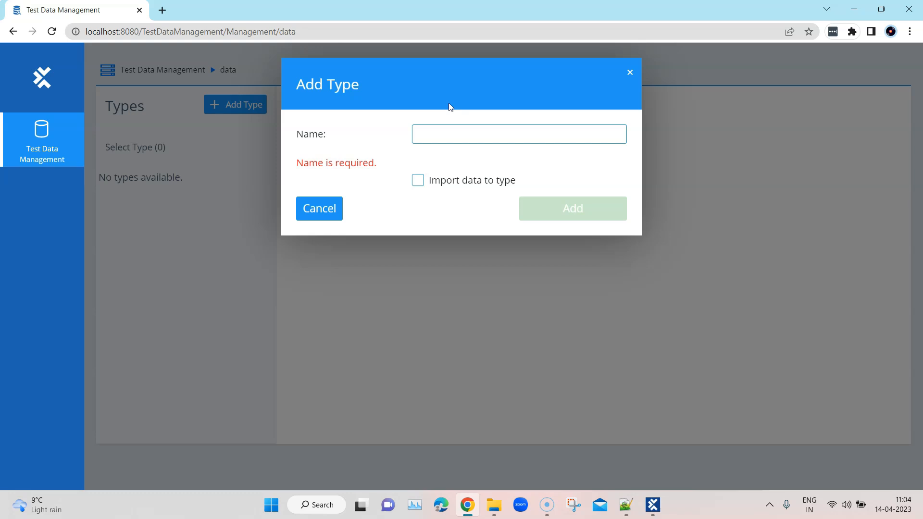
click(629, 71)
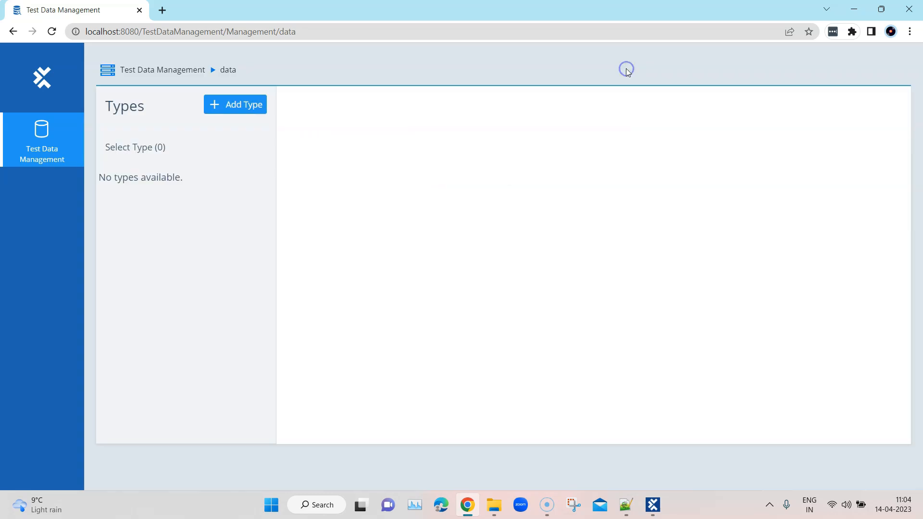
click(54, 137)
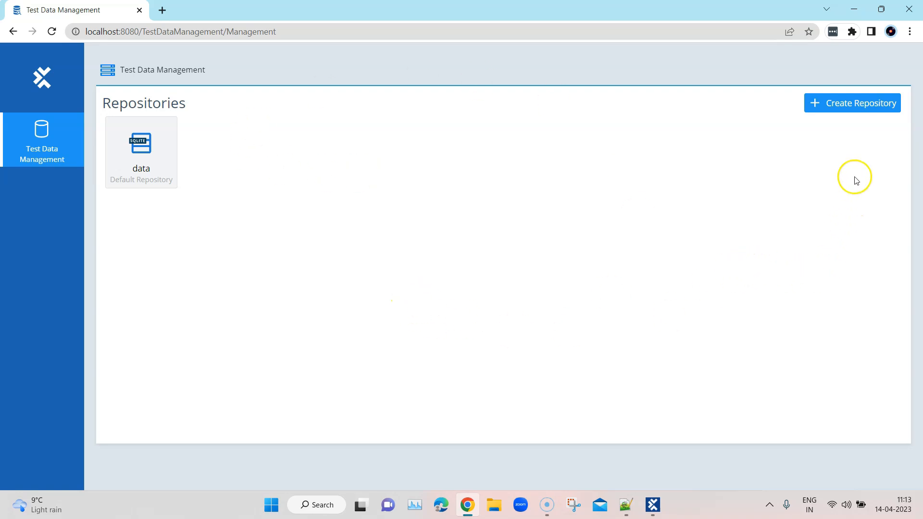
Start creating a new repository and name it Test, without any spaces.
click(842, 109)
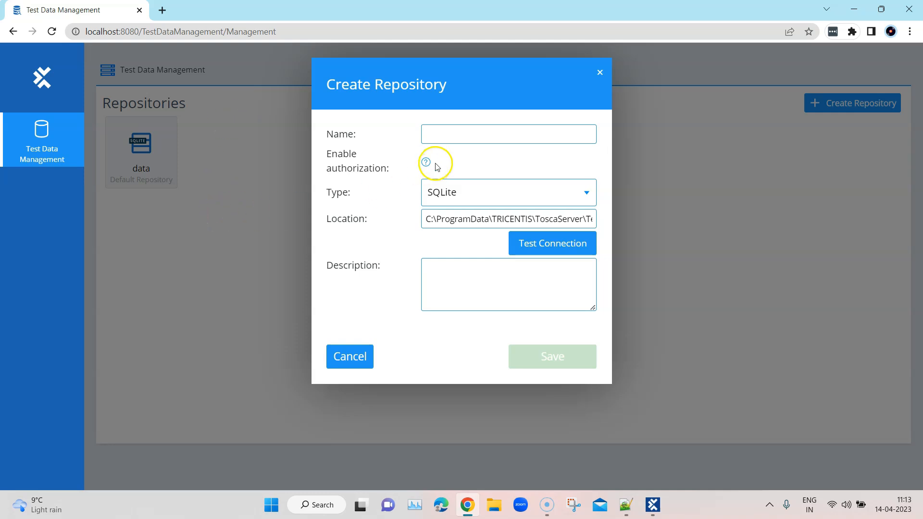
click(479, 133)
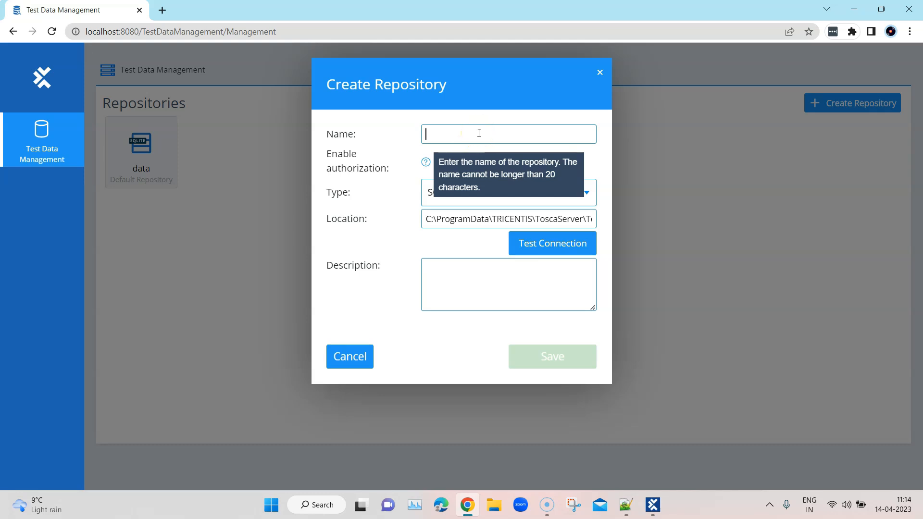
text(Test)
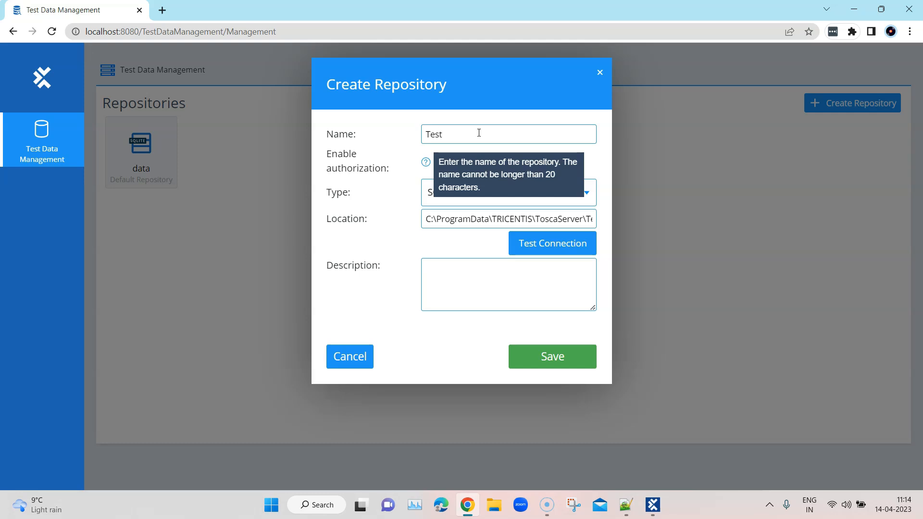
text( F)
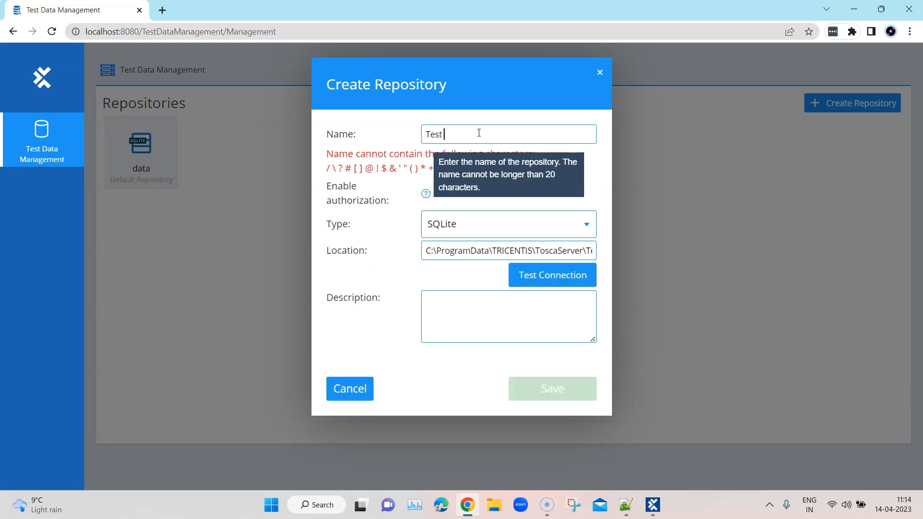
click(427, 194)
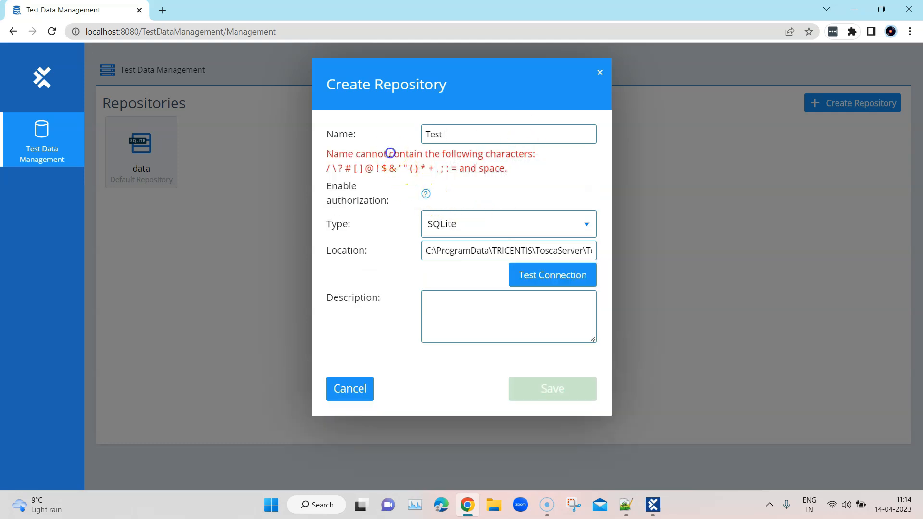
drag(391, 153, 537, 154)
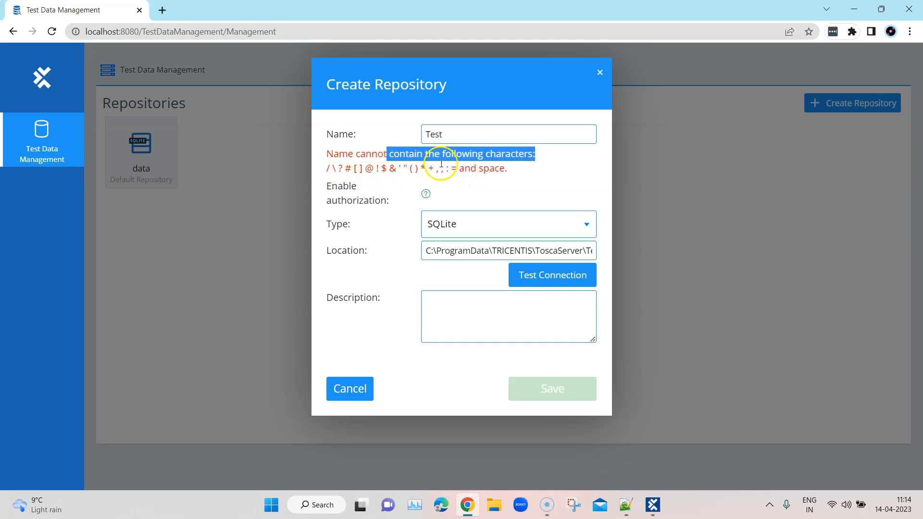
click(448, 139)
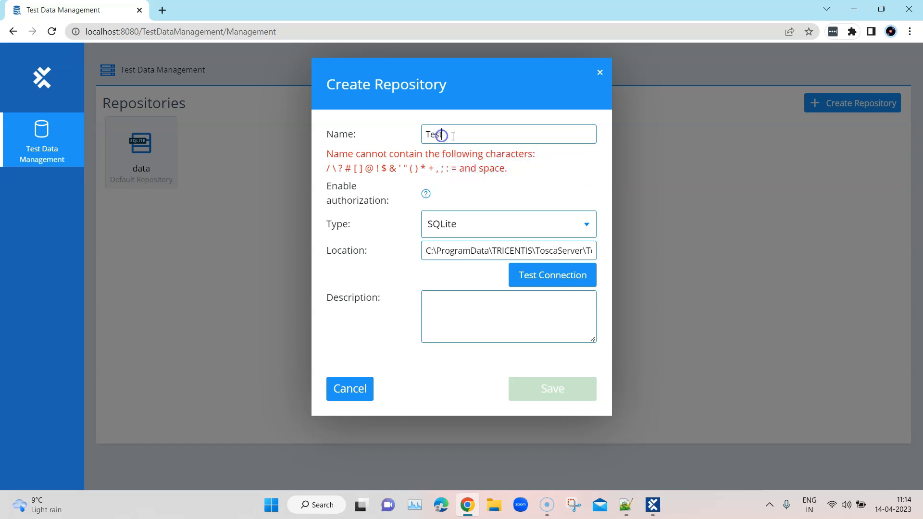
key(BackSpace)
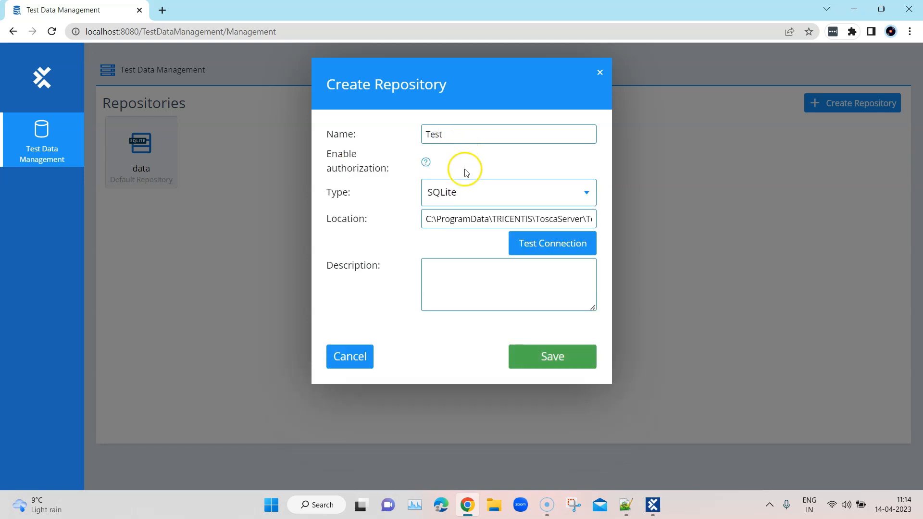
Examine the authorization help, repository type and full database file path for the new Test repository.
click(426, 166)
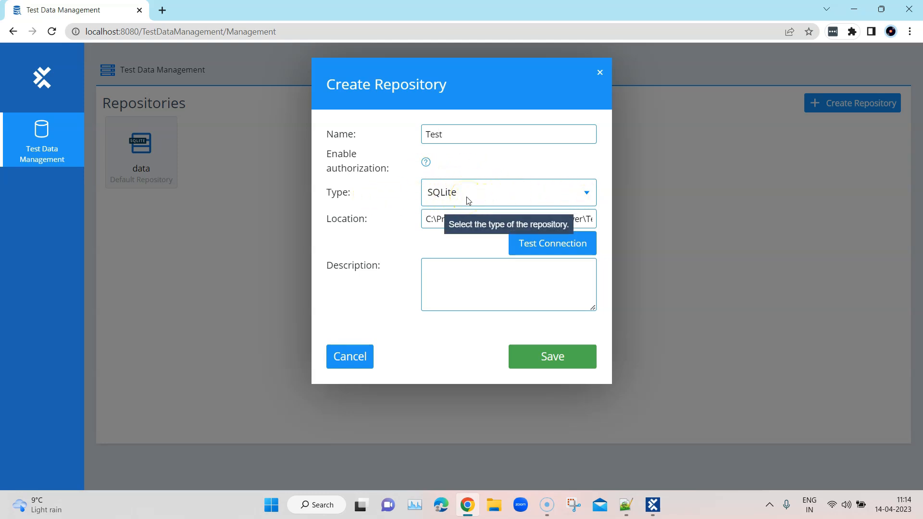
click(495, 200)
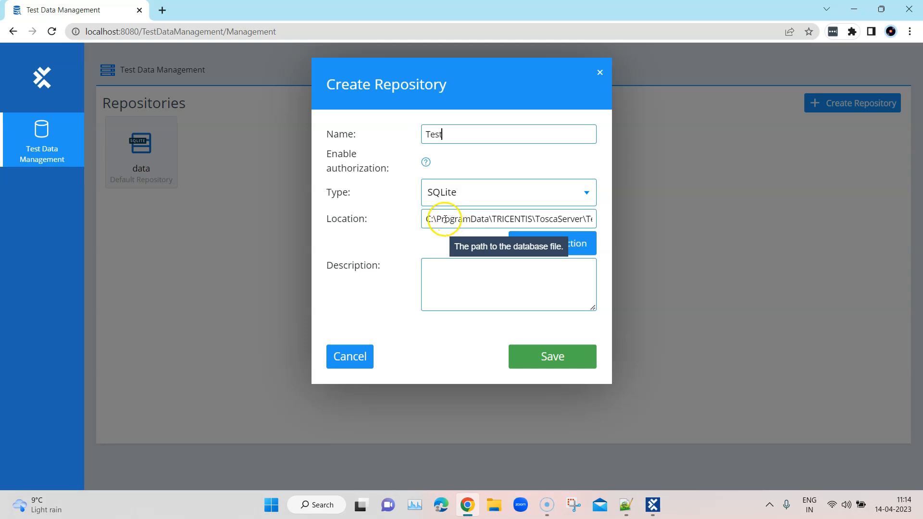
drag(428, 219, 569, 220)
click(567, 220)
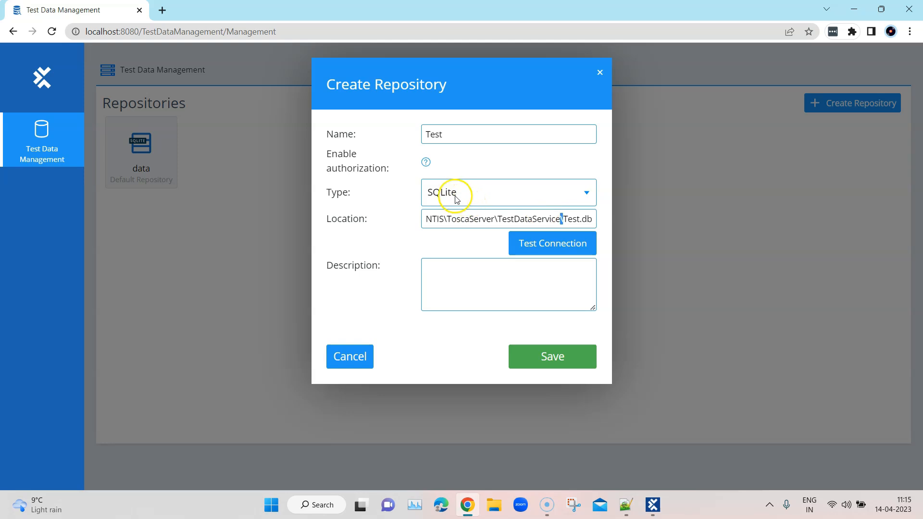
Try the MSSQL and Oracle repository types with the option to use a connection string.
click(509, 194)
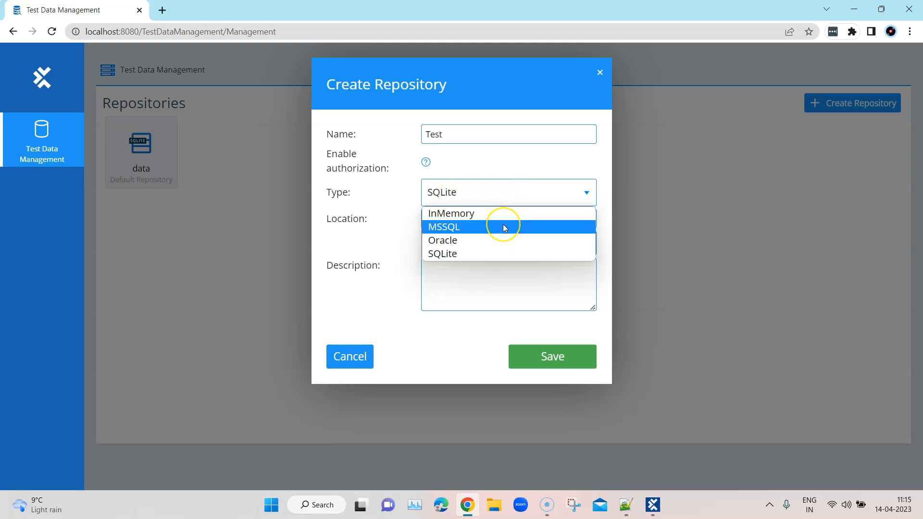
click(501, 226)
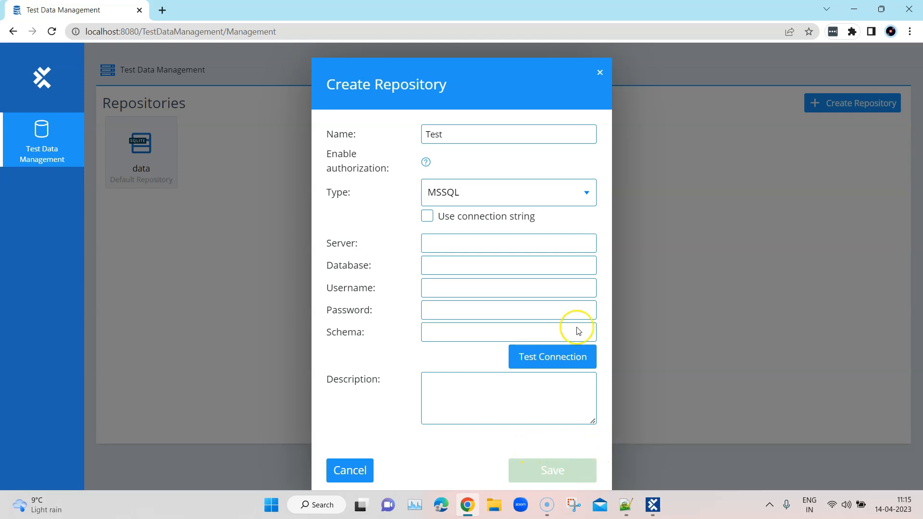
click(428, 217)
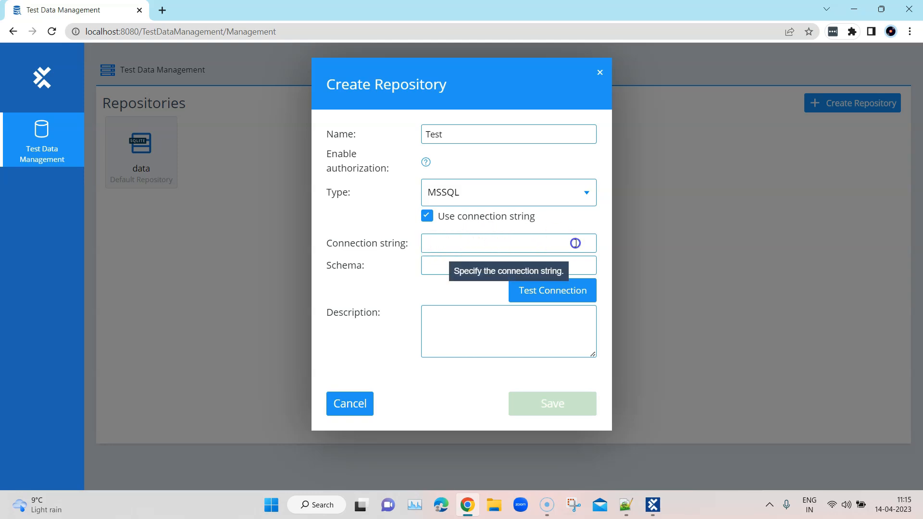
click(439, 264)
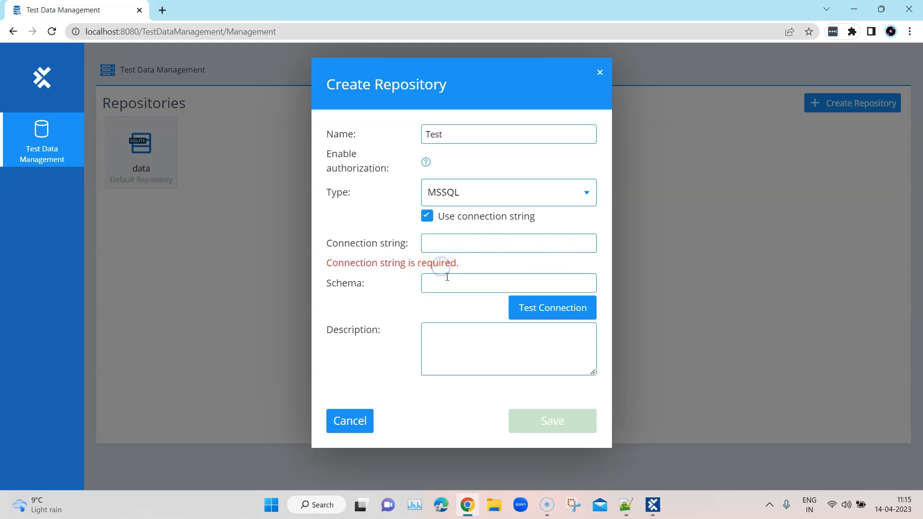
click(513, 197)
click(498, 241)
click(446, 246)
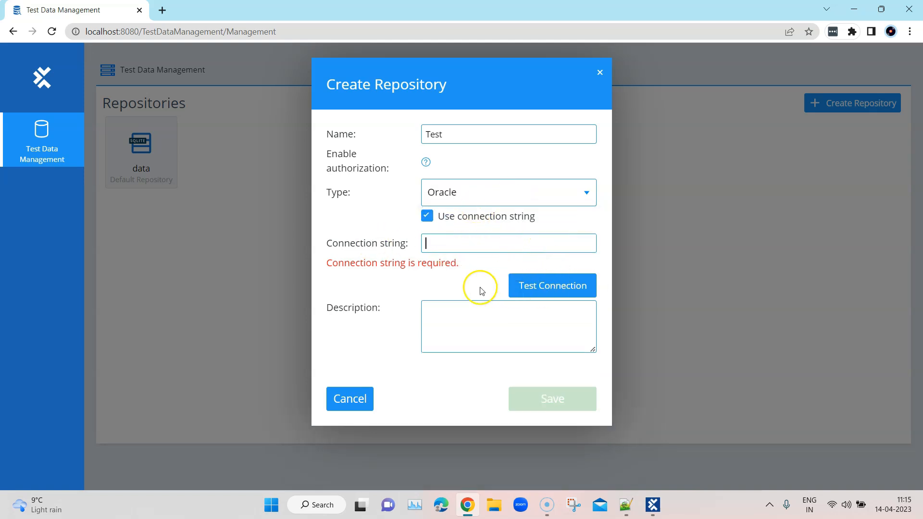
Set the repository type to SQLite and test the connection to the Test.db location.
click(538, 198)
click(497, 251)
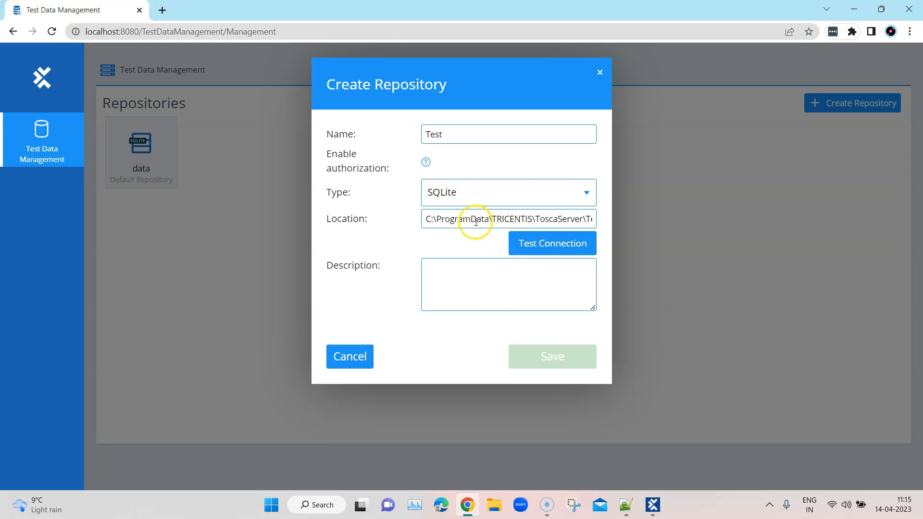
drag(457, 218, 595, 216)
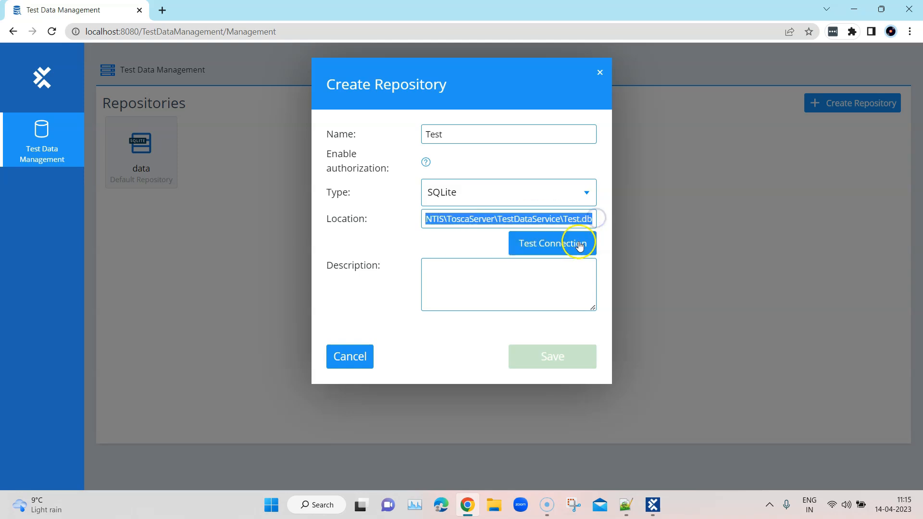
click(581, 243)
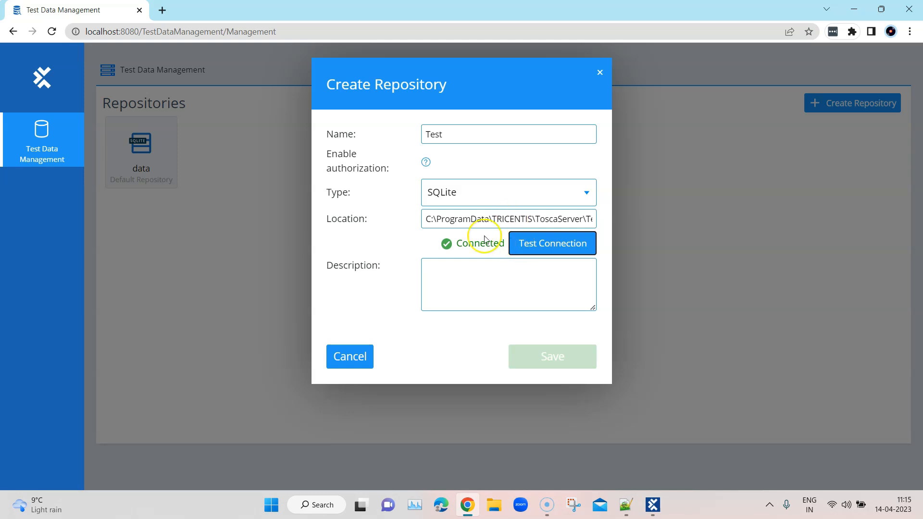
drag(456, 243, 503, 244)
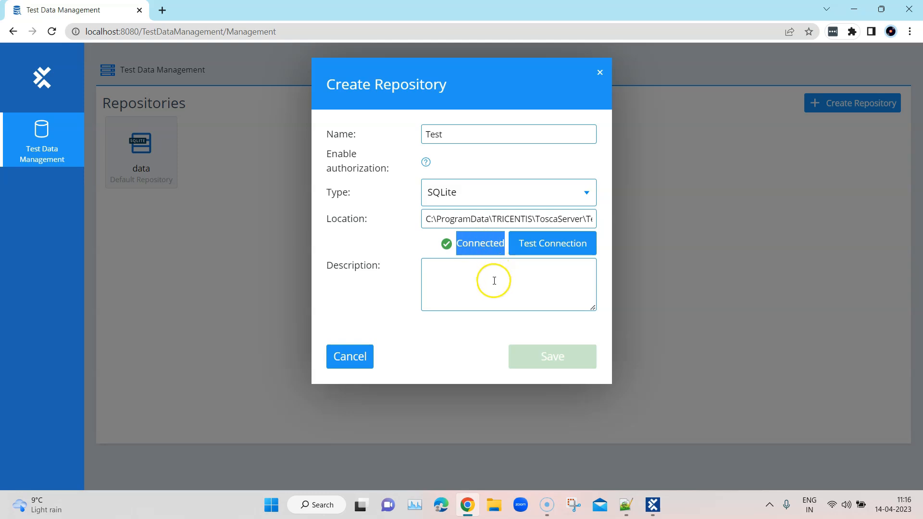
Enter the description "This is a test repository" for the new repository, and reload the Test Data Management page.
click(462, 276)
click(522, 289)
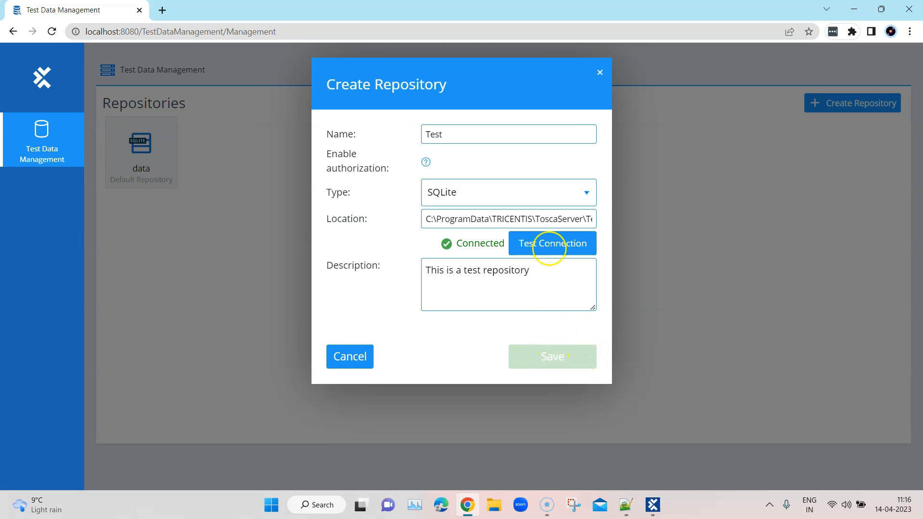
click(276, 33)
key(Return)
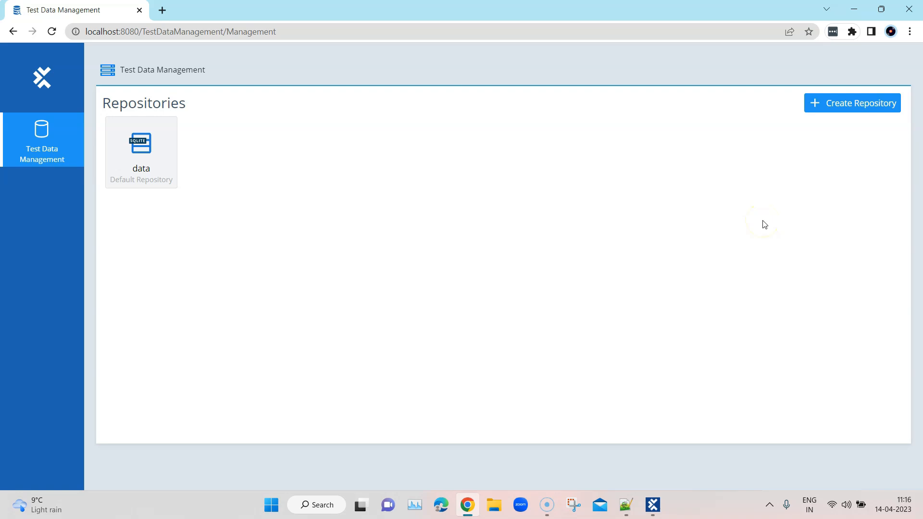
Start a new SQLite repository named Test and test the connection to its default location.
click(841, 102)
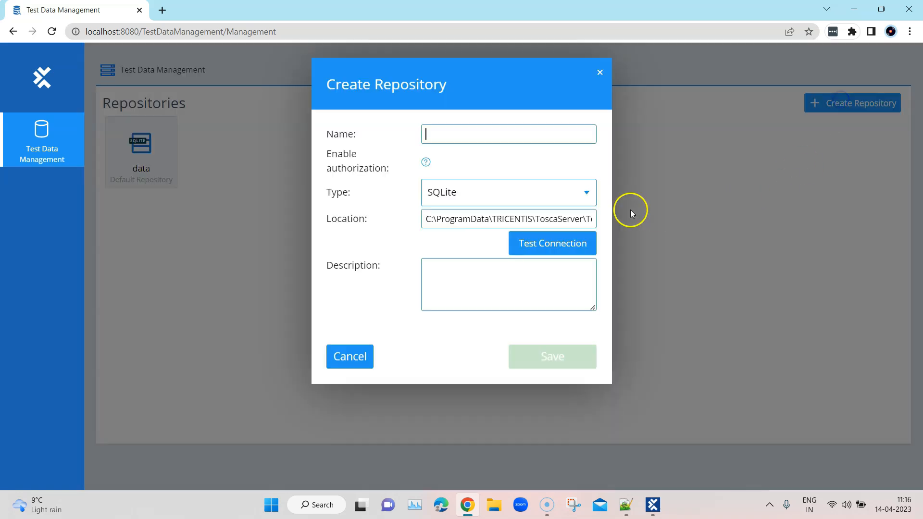
text(T)
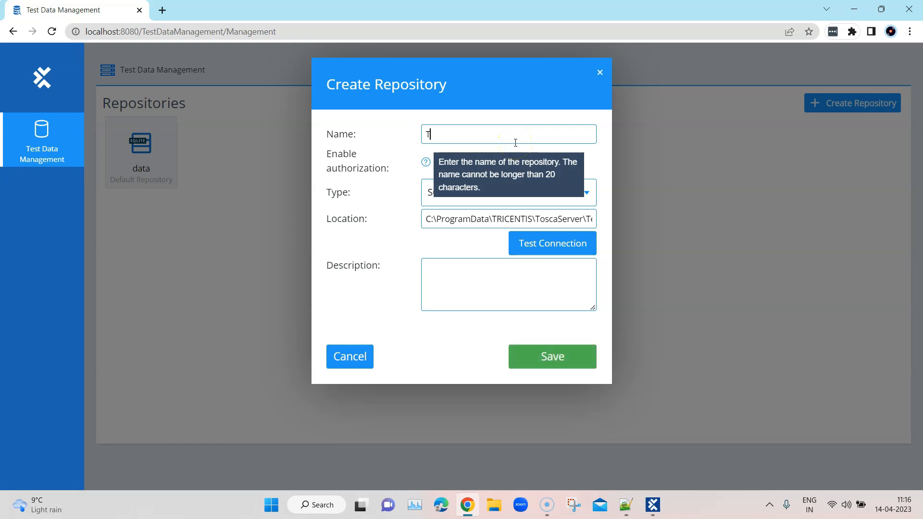
text(est)
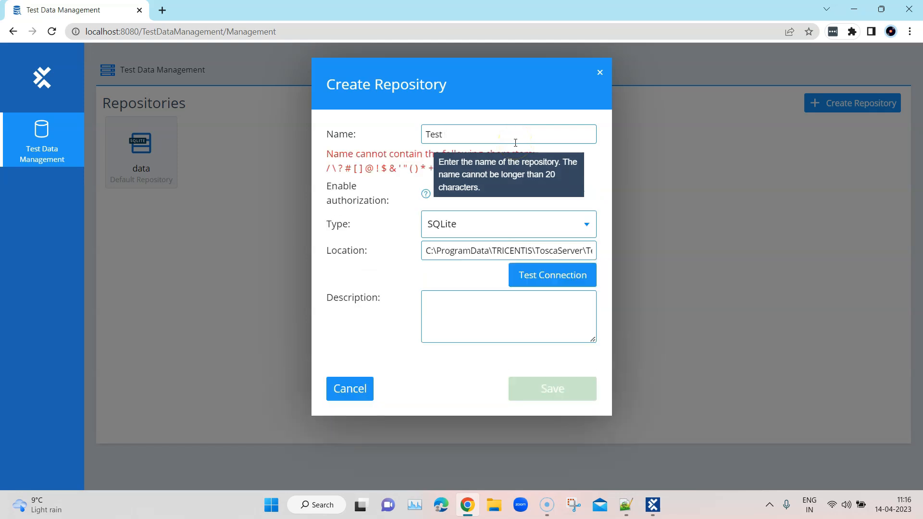
key(BackSpace)
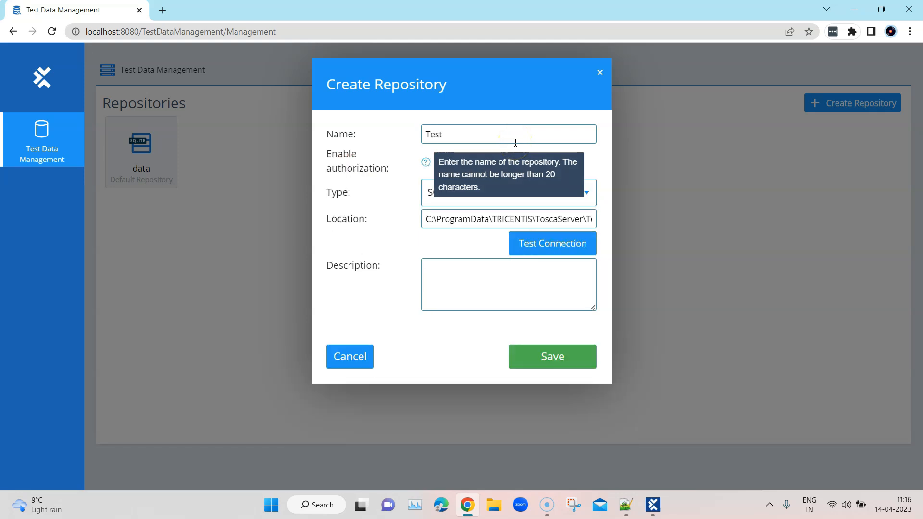
click(470, 290)
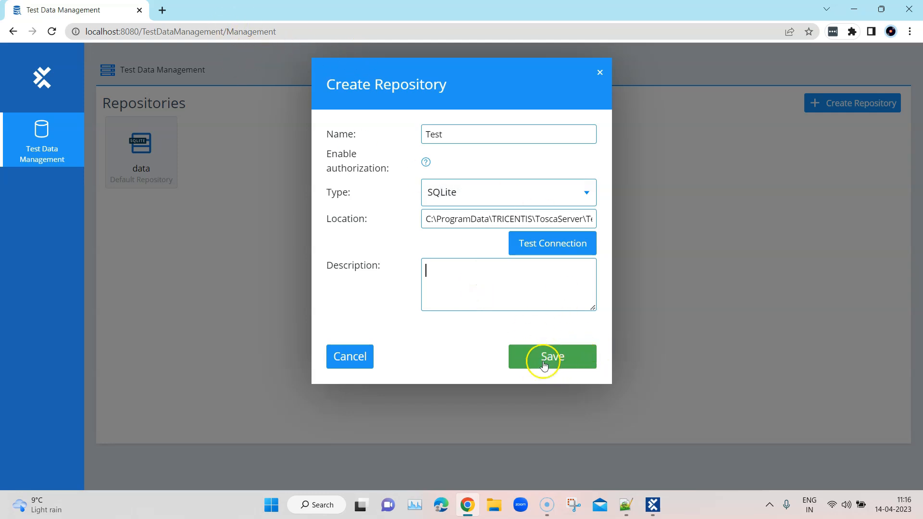
click(540, 246)
Enter the description "This is a test repository" and save the new repository.
click(494, 285)
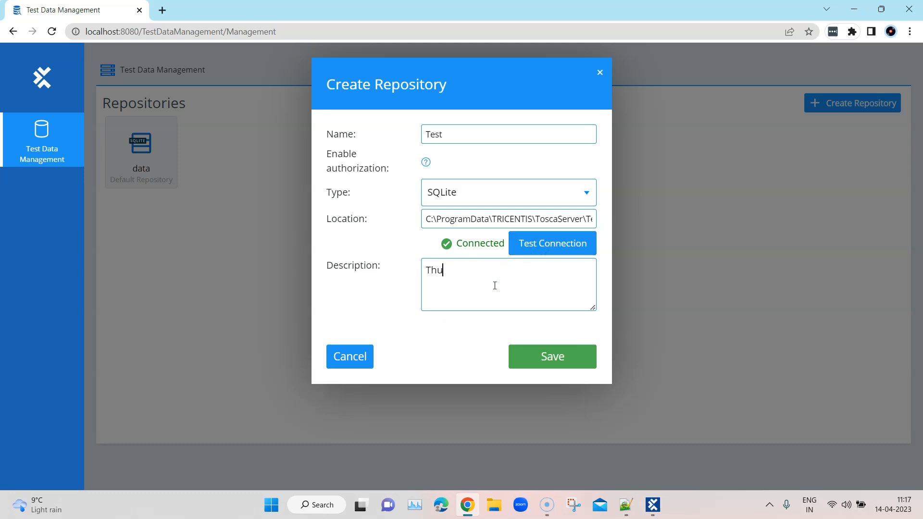
text(is a test repository)
click(542, 354)
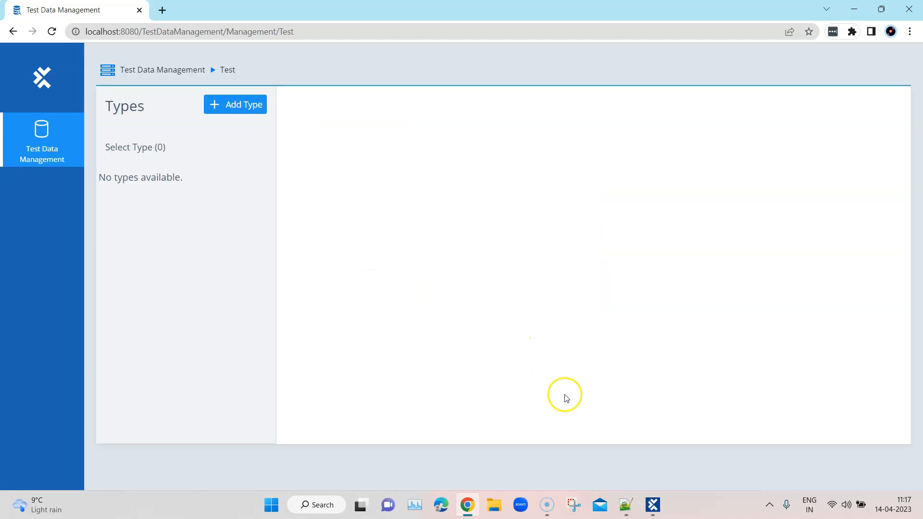
Reopen the Test repository from the repositories list and start a new type named Users with data import enabled.
click(115, 78)
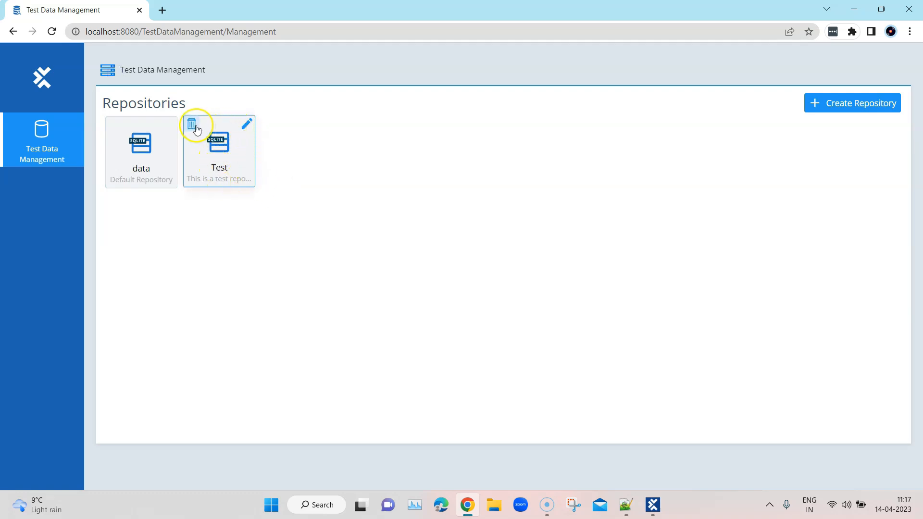
click(221, 160)
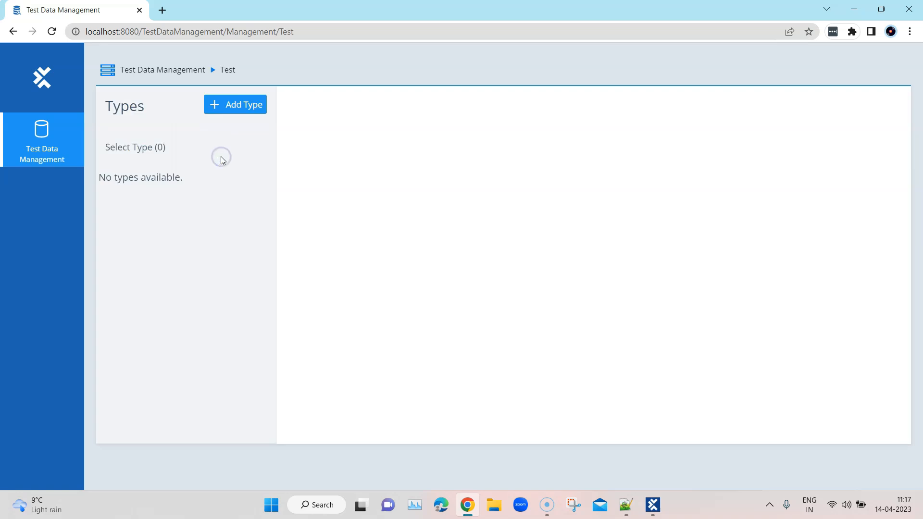
click(239, 107)
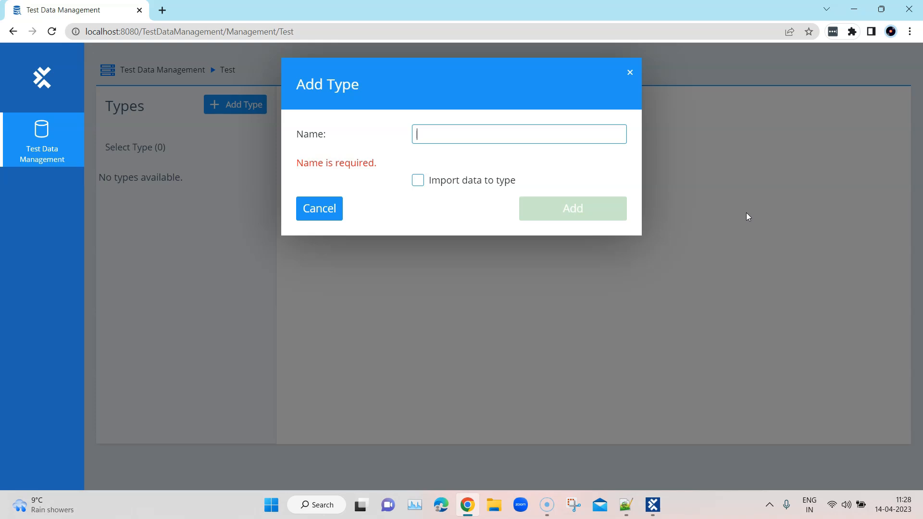
click(507, 137)
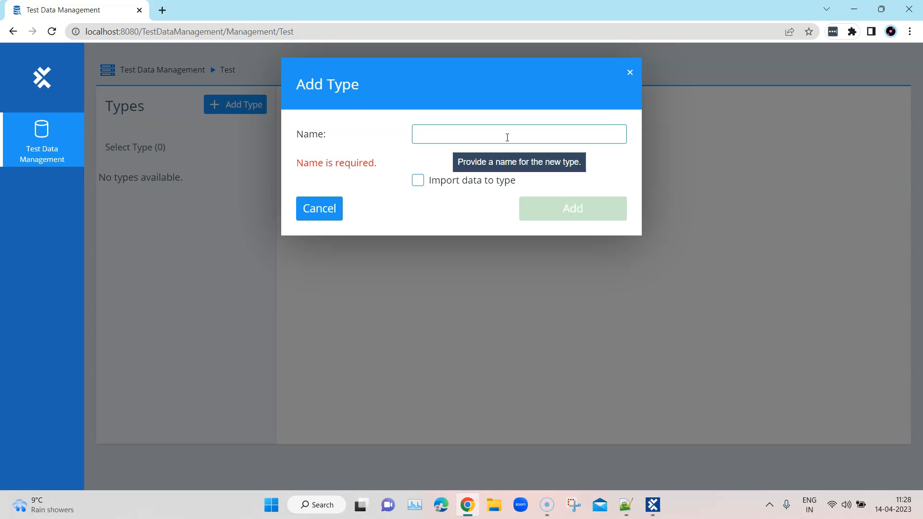
text(Users)
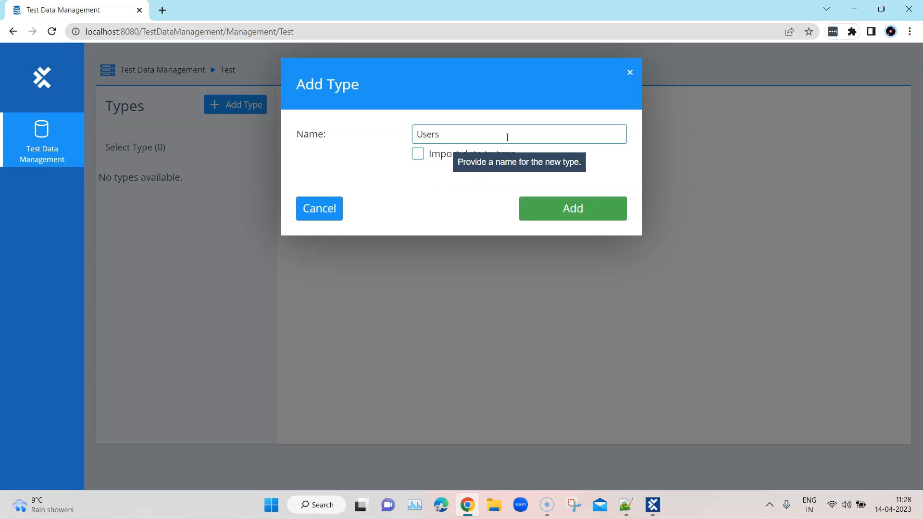
click(417, 154)
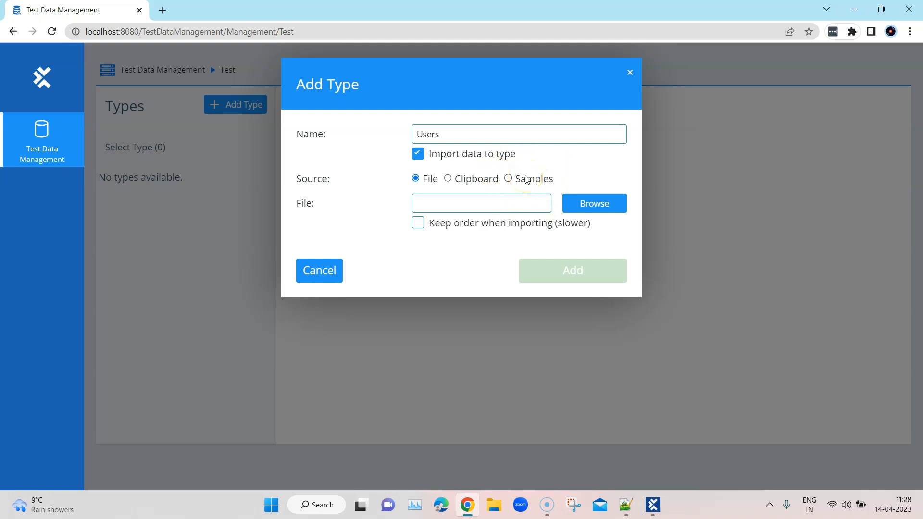
Try the Clipboard source for the data import into the Users type.
click(517, 228)
click(449, 180)
click(475, 212)
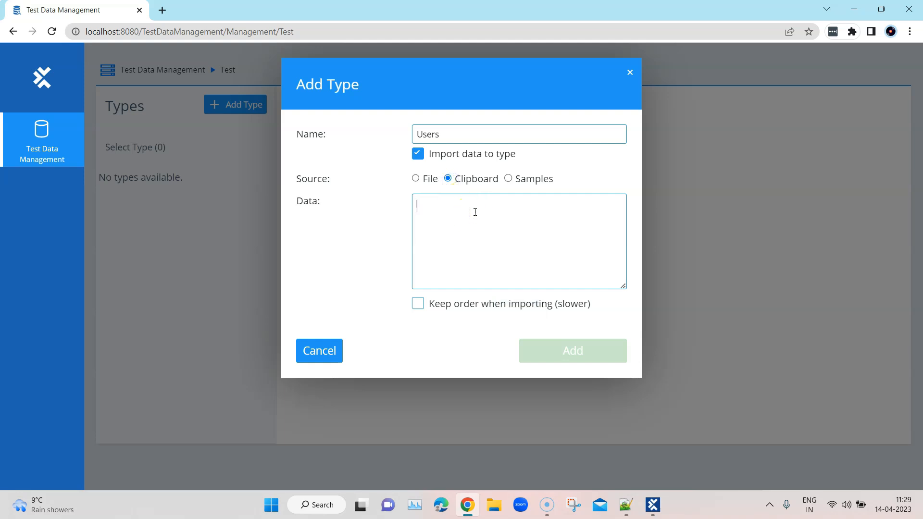
Compare the Names and Traffic sample categories and add the Users type with the Names_international_500.json sample.
click(508, 178)
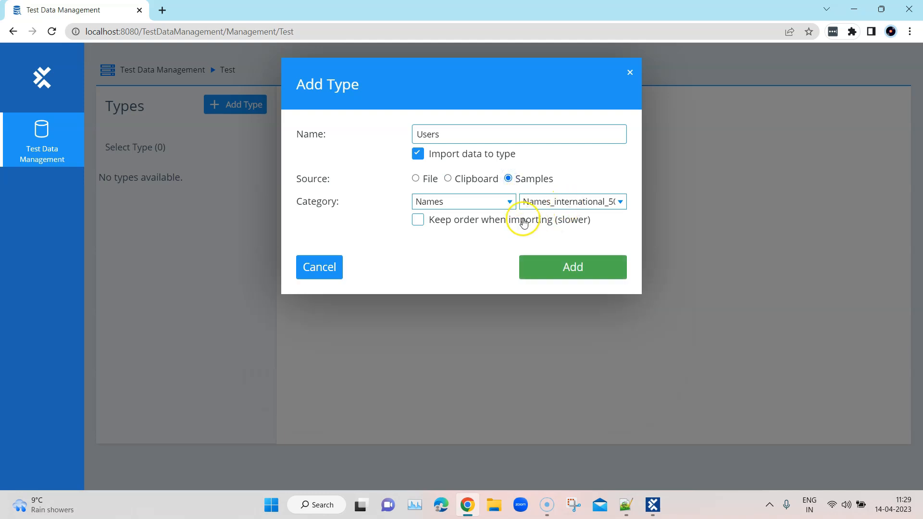
click(495, 201)
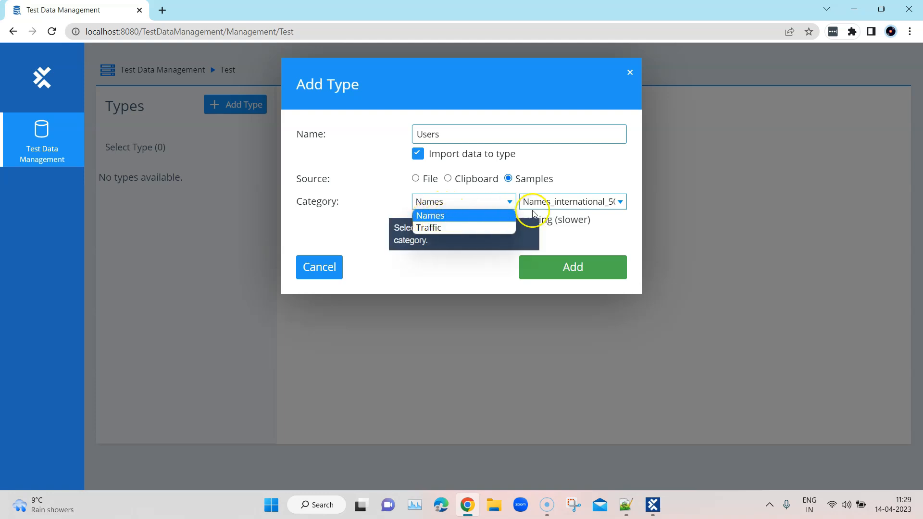
click(604, 203)
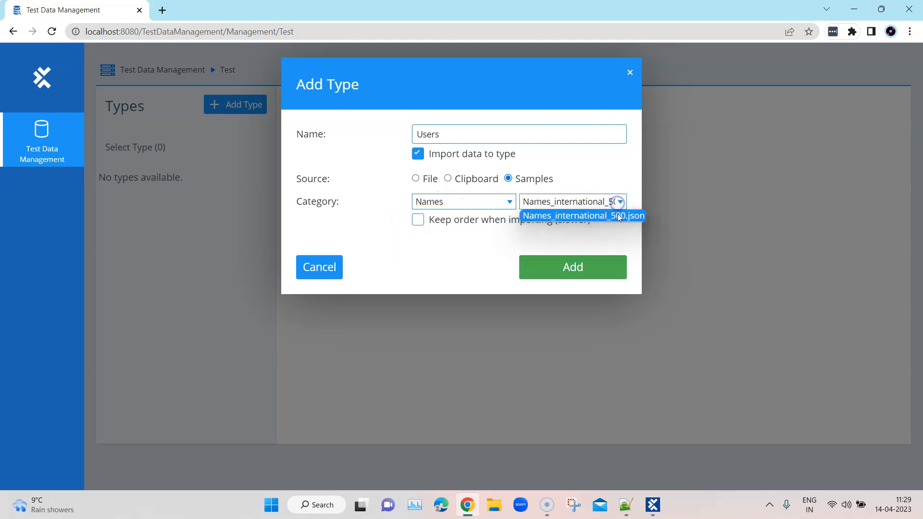
click(489, 202)
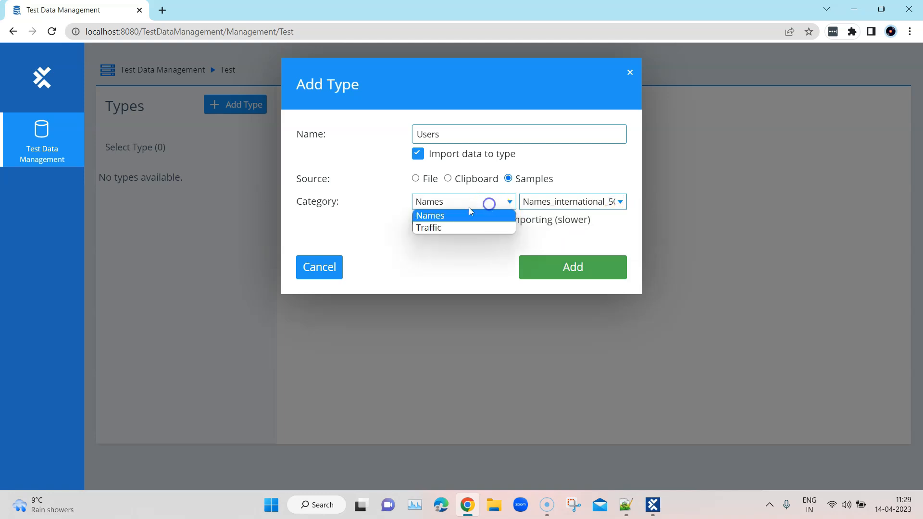
click(460, 229)
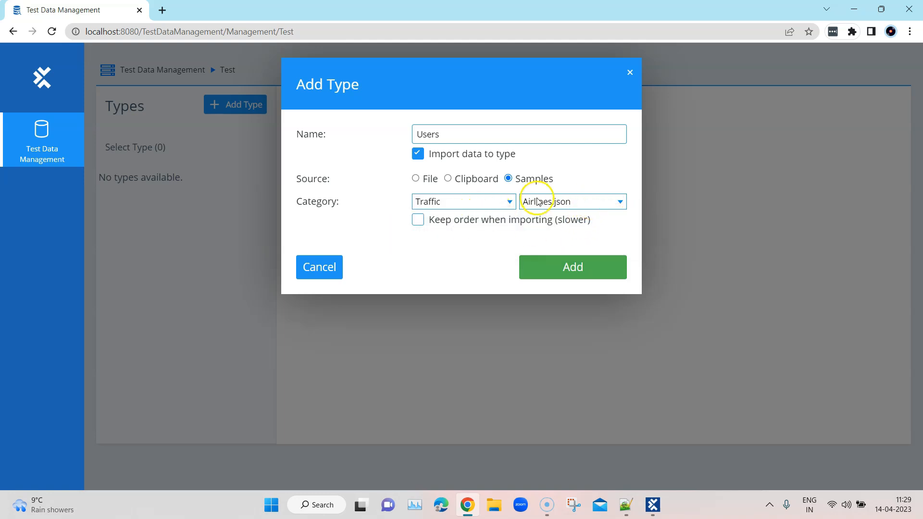
click(501, 202)
click(481, 219)
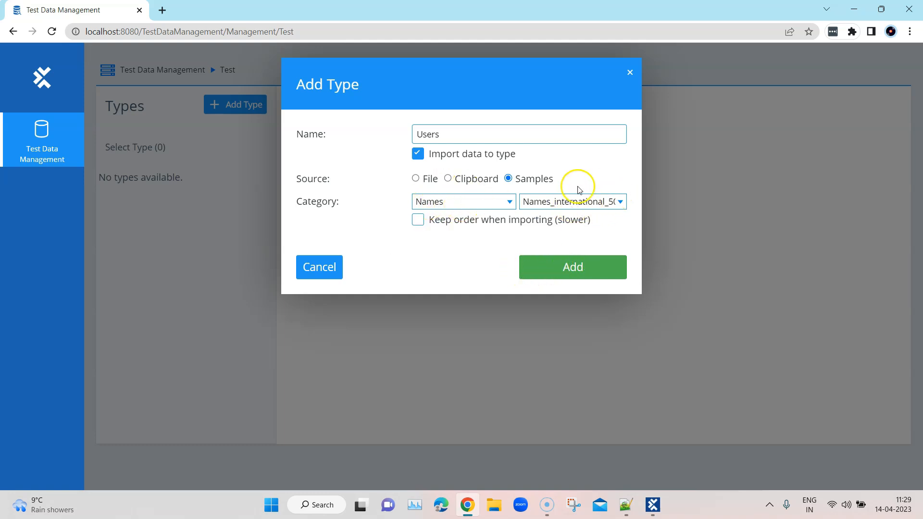
click(567, 269)
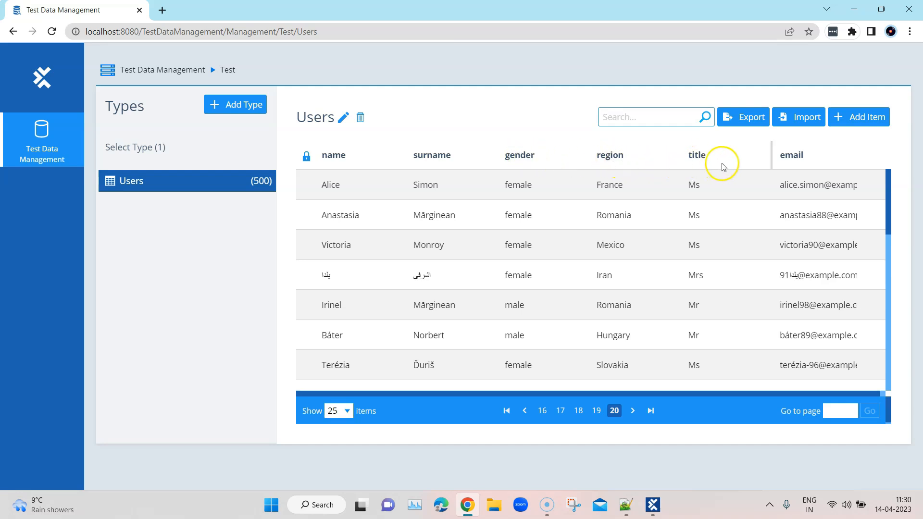
Add an item to Users with a first name, surname, gender Male, region England, title Mr and an e-mail address.
click(856, 121)
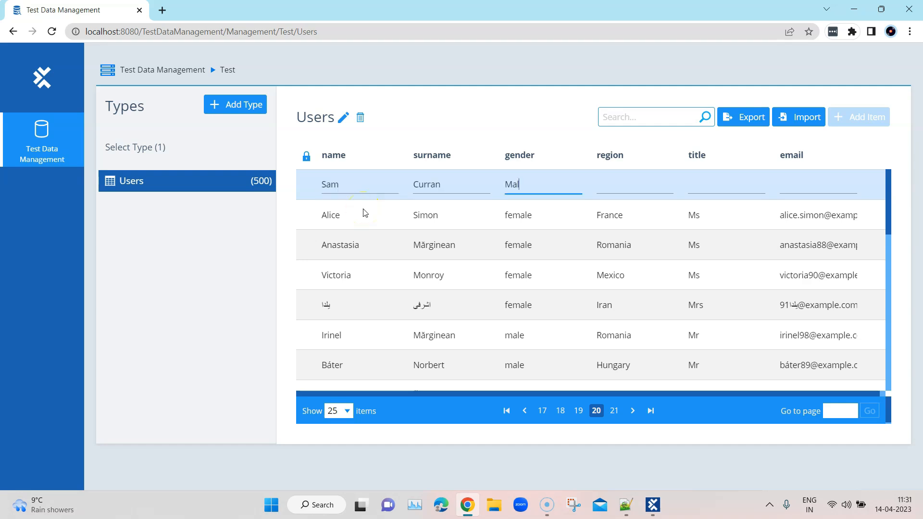
text(e)
key(Tab)
text(England)
key(Tab)
text(M)
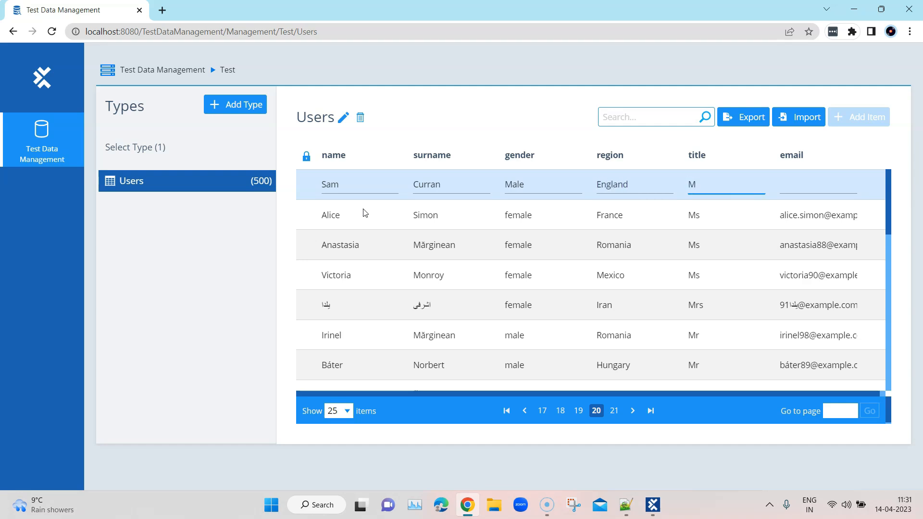
key(Tab)
text(sam@exa,ple.com)
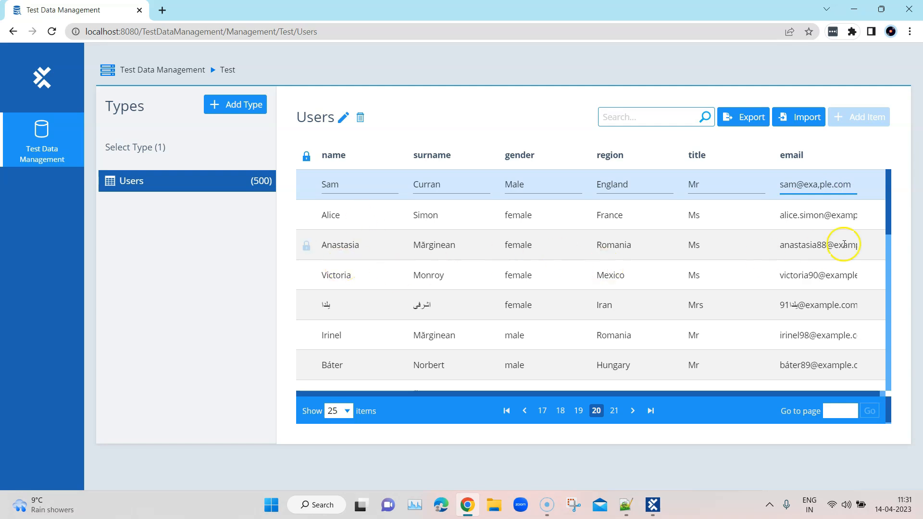
click(532, 120)
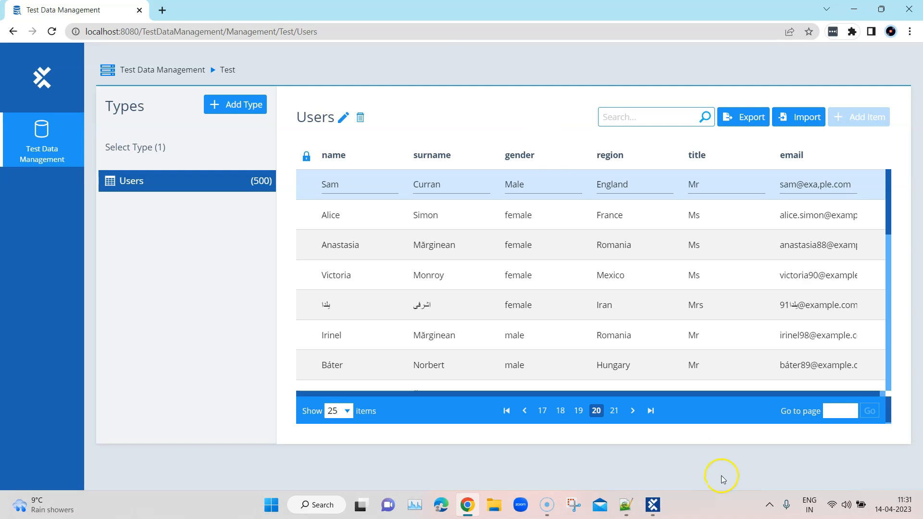
click(741, 410)
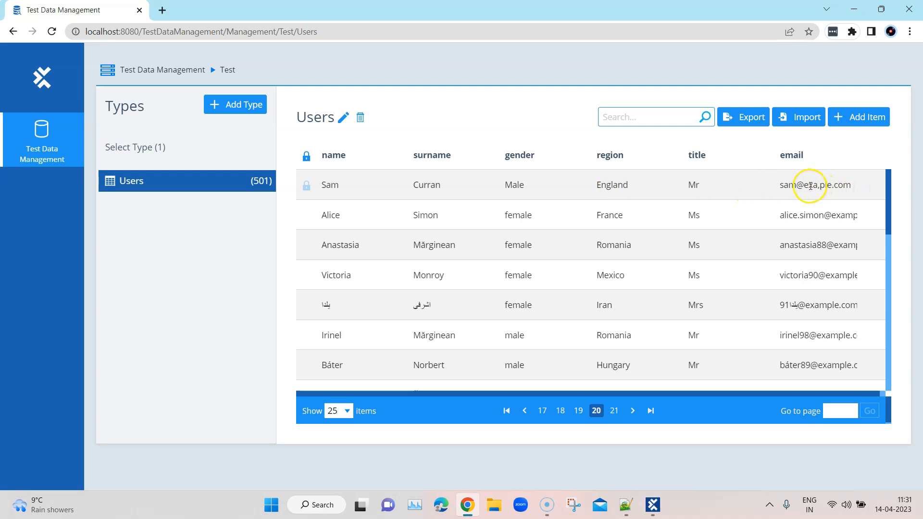
Lock the newly added item in the Users table and unlock it again, confirming the unlock.
click(394, 186)
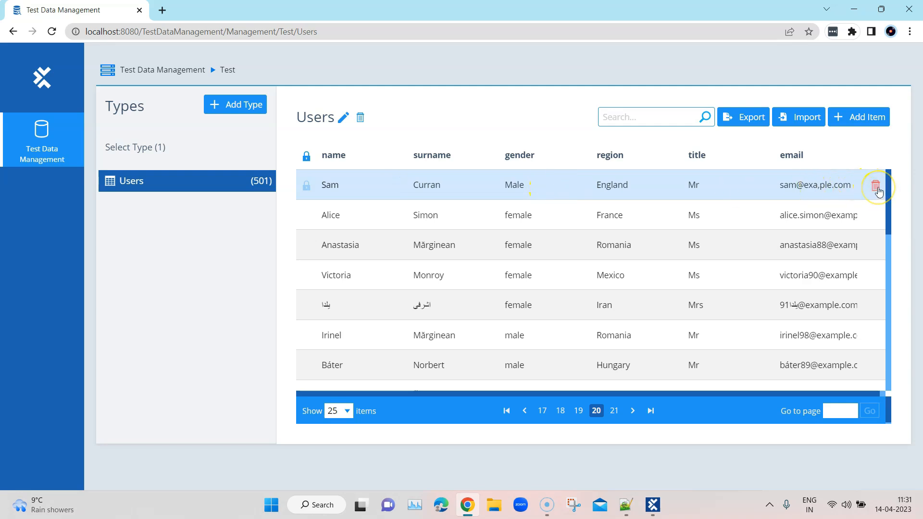
click(307, 190)
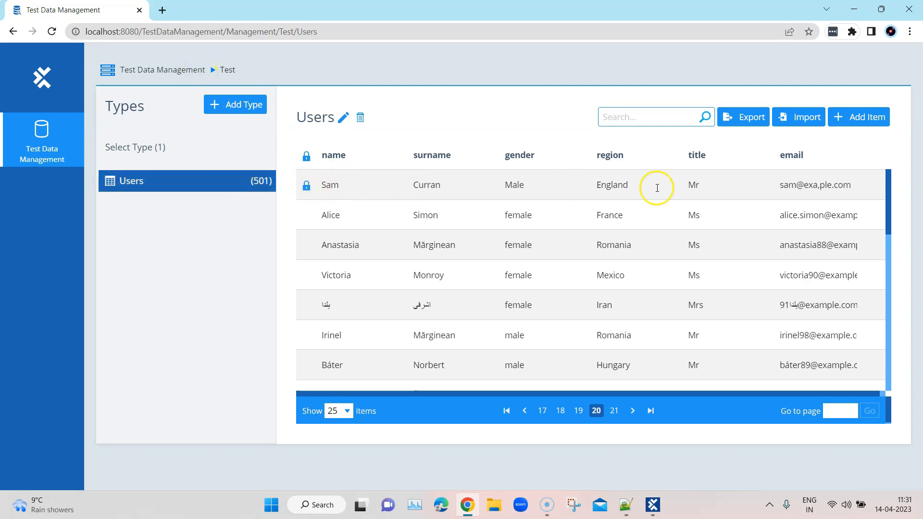
click(308, 186)
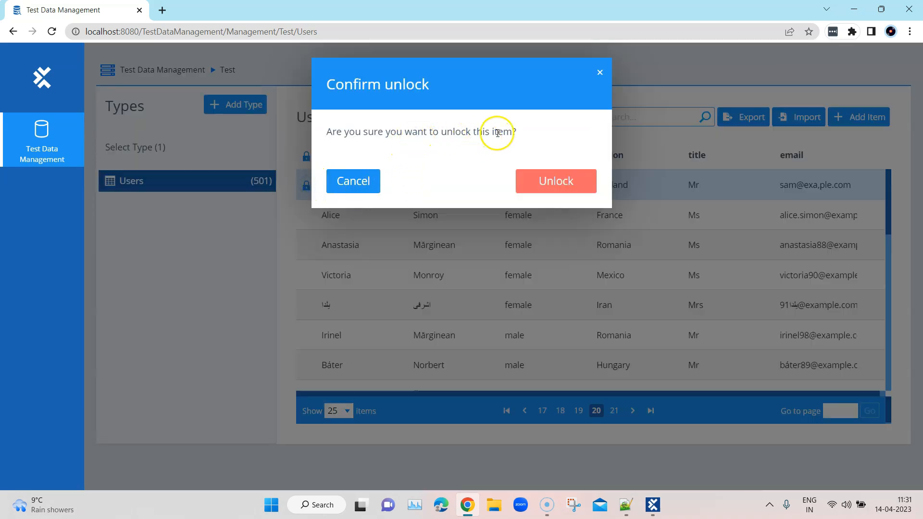
click(557, 181)
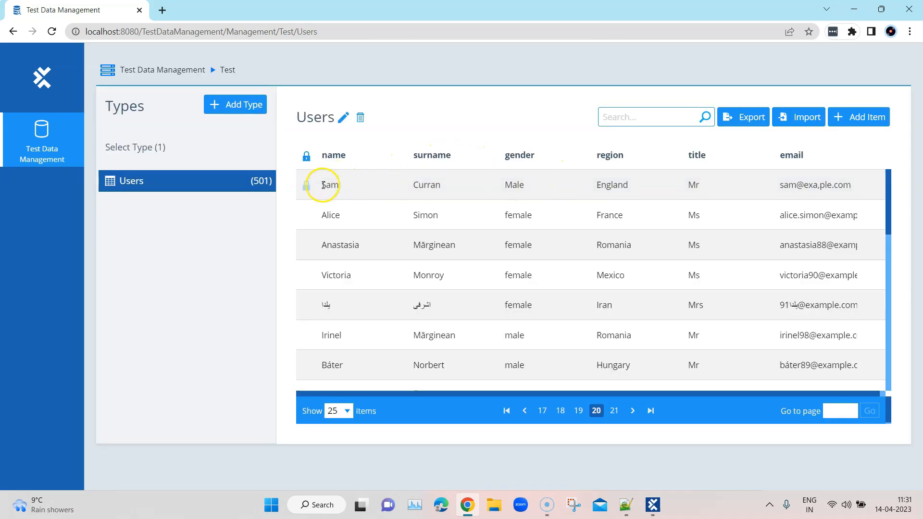
Delete the newly added first item from the Users table and confirm the deletion.
click(836, 185)
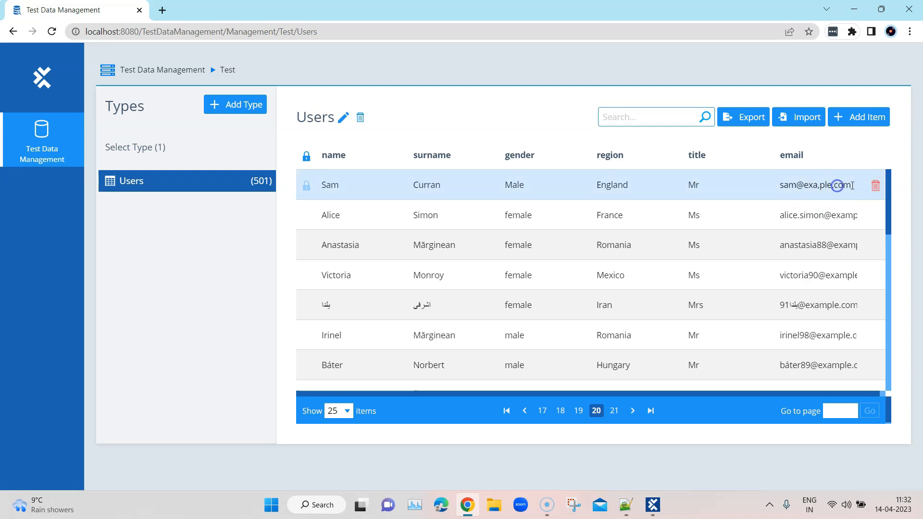
click(875, 186)
click(557, 192)
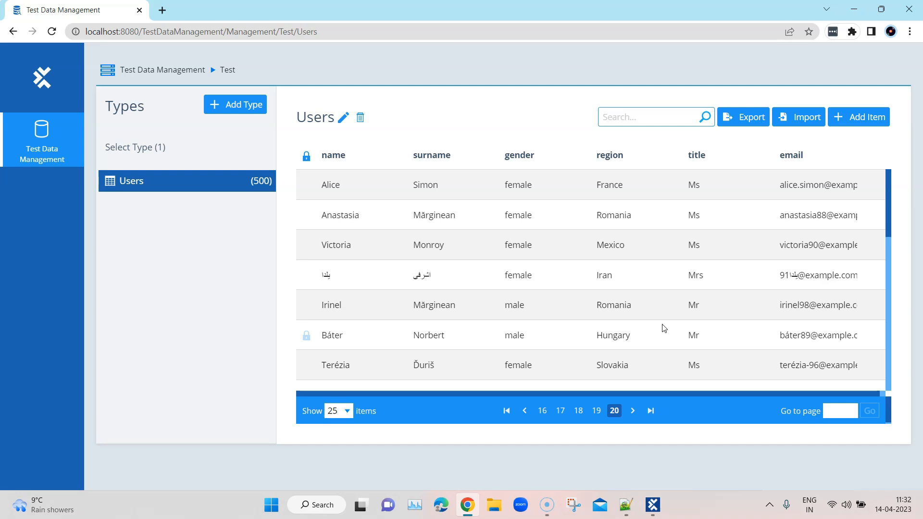
Export the Users type as CSV with UTF-8 encoding, line break \r\n and separator ;.
click(748, 123)
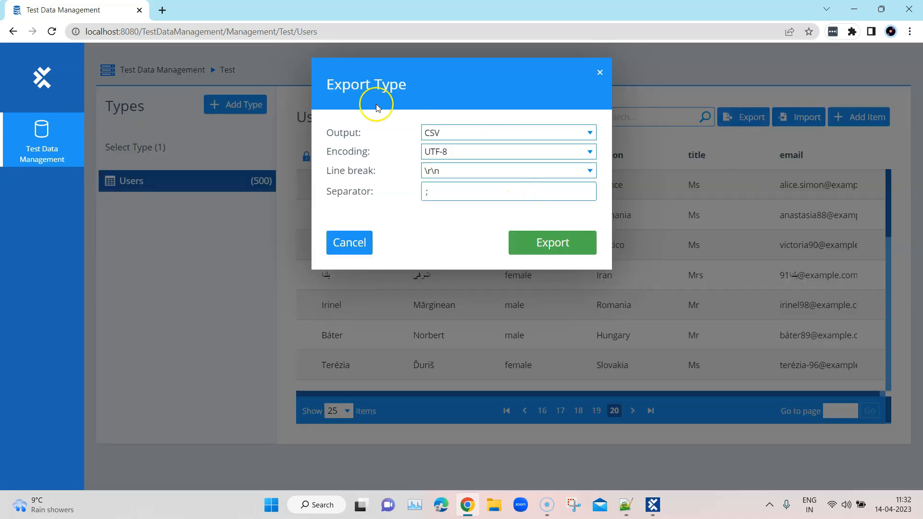
click(579, 134)
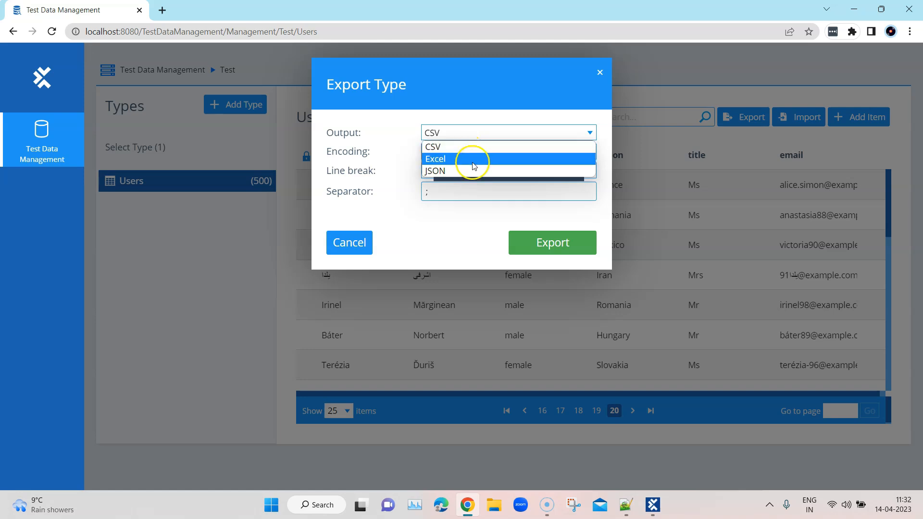
click(491, 117)
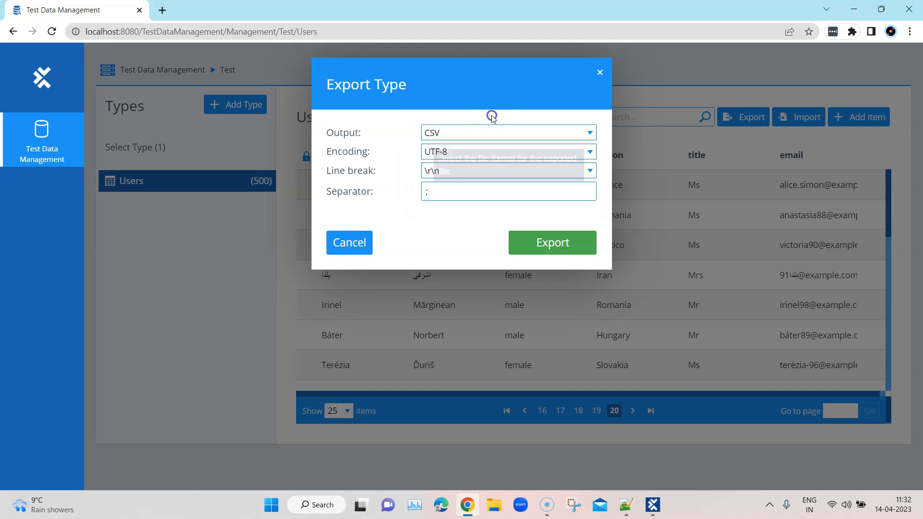
click(552, 147)
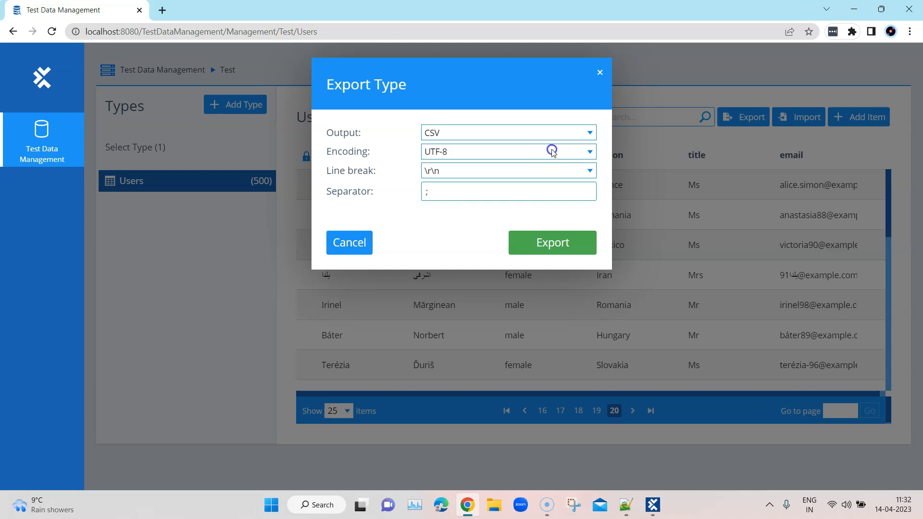
click(552, 148)
click(547, 172)
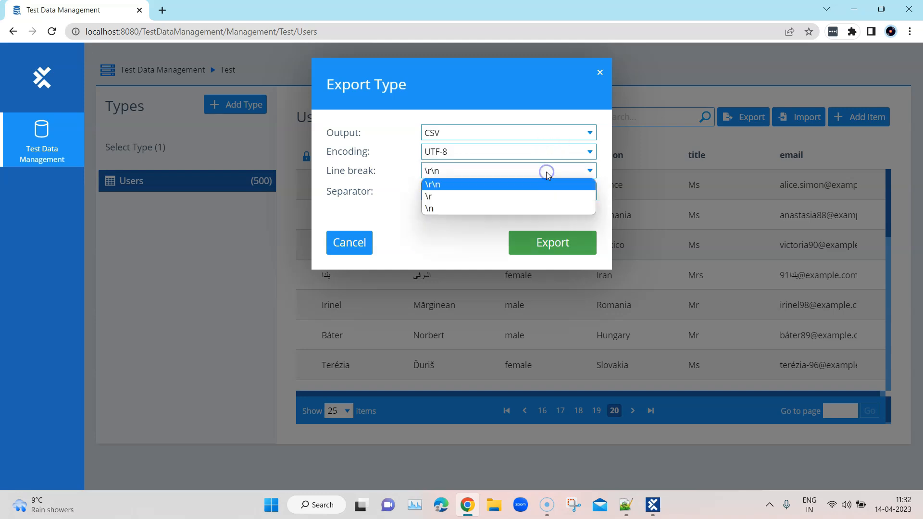
click(508, 186)
click(528, 242)
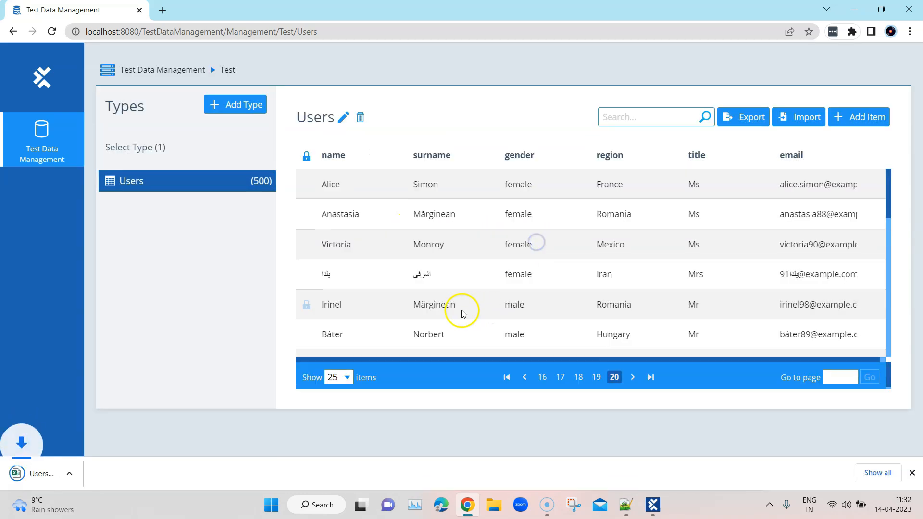
Open the exported Users file in Excel, look through its rows and close it.
click(129, 476)
click(159, 395)
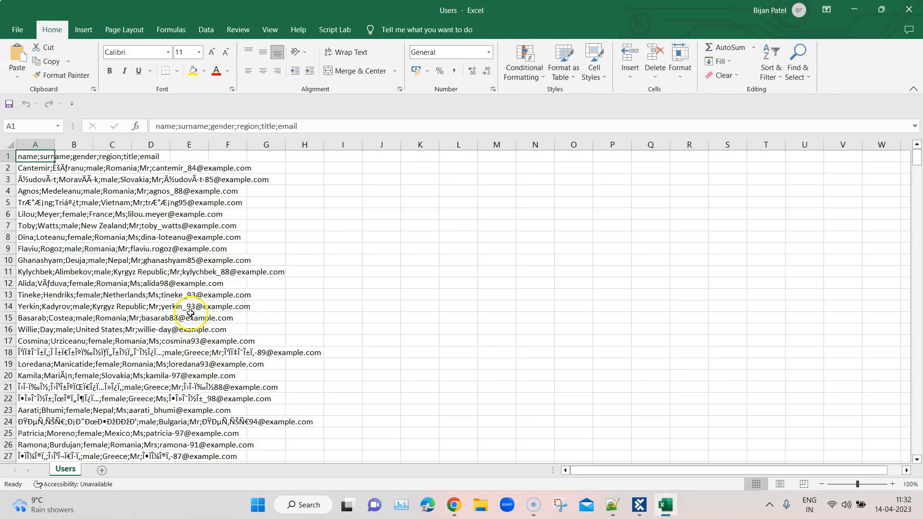
scroll(182, 305, down, 17)
click(909, 11)
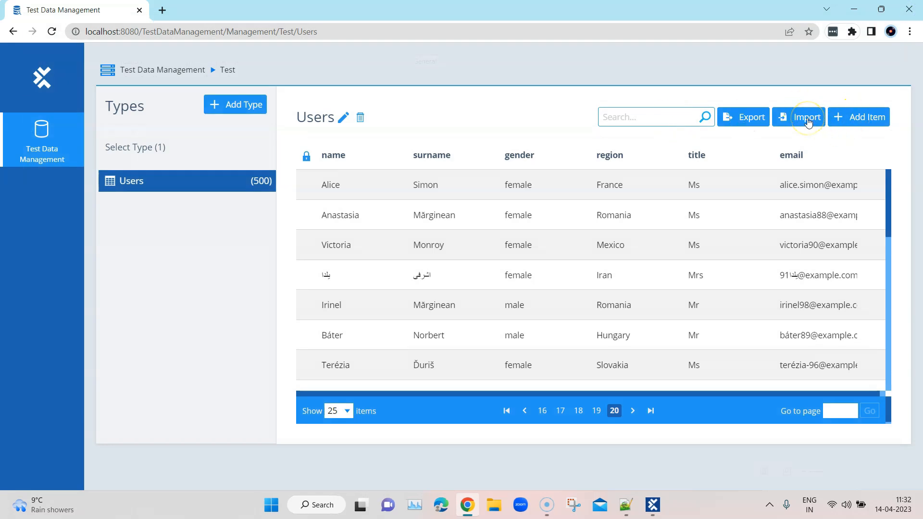
Add a new type named Users1 to the Test repository without importing data.
click(246, 110)
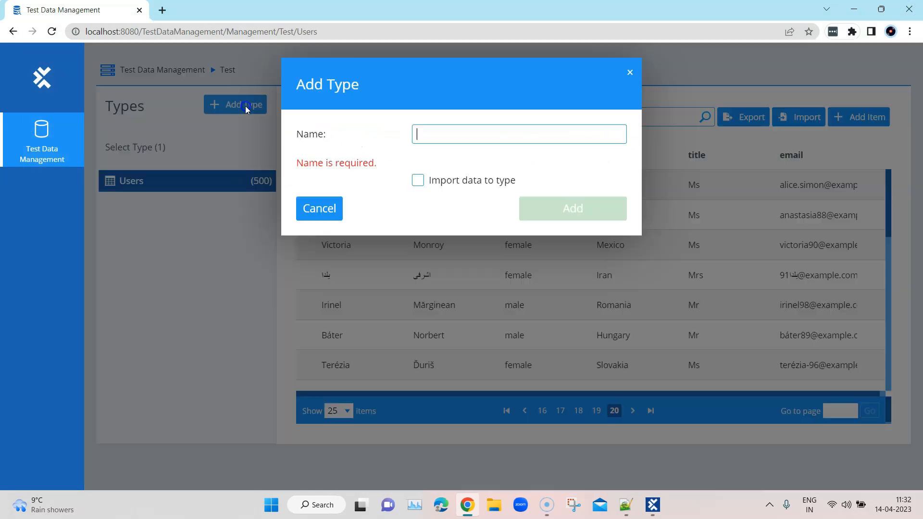
text(Us)
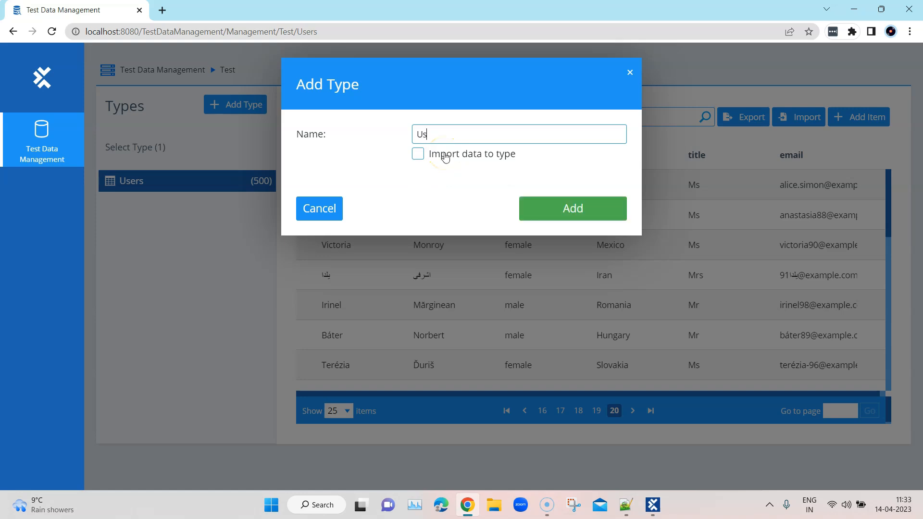
text(ers1)
click(557, 210)
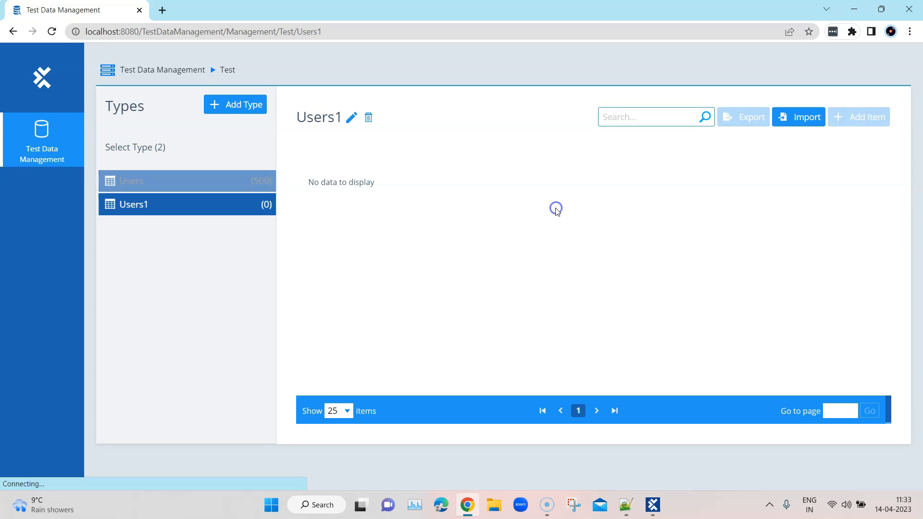
Import Users.csv from the Downloads folder into Users1 with UTF-8 encoding and field separator ;, and look over the imported rows.
click(798, 117)
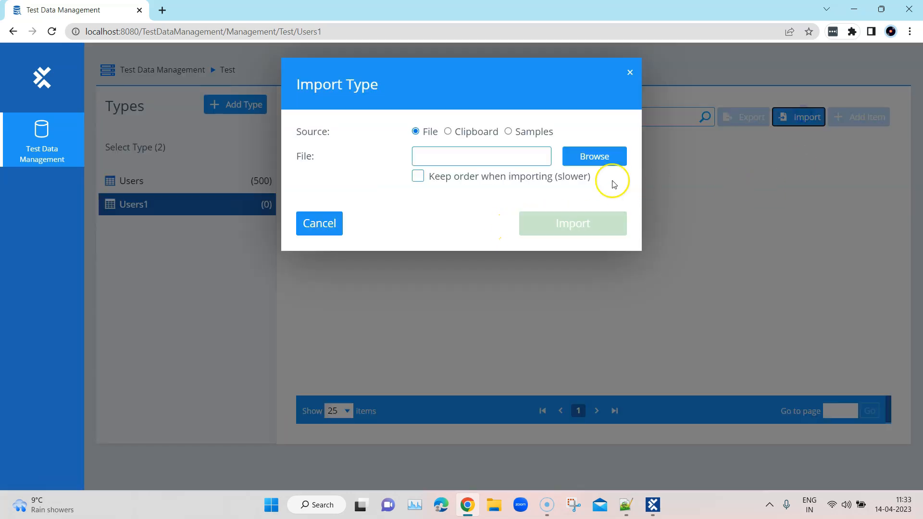
click(595, 157)
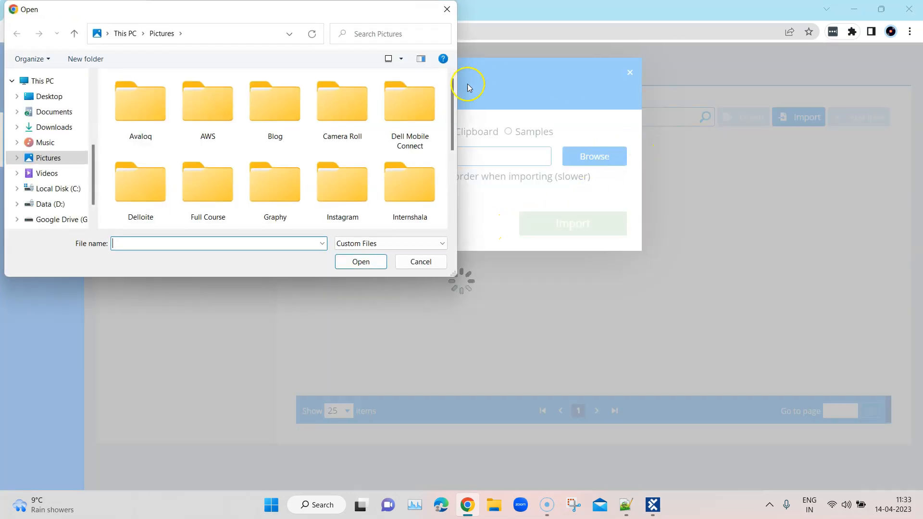
click(68, 128)
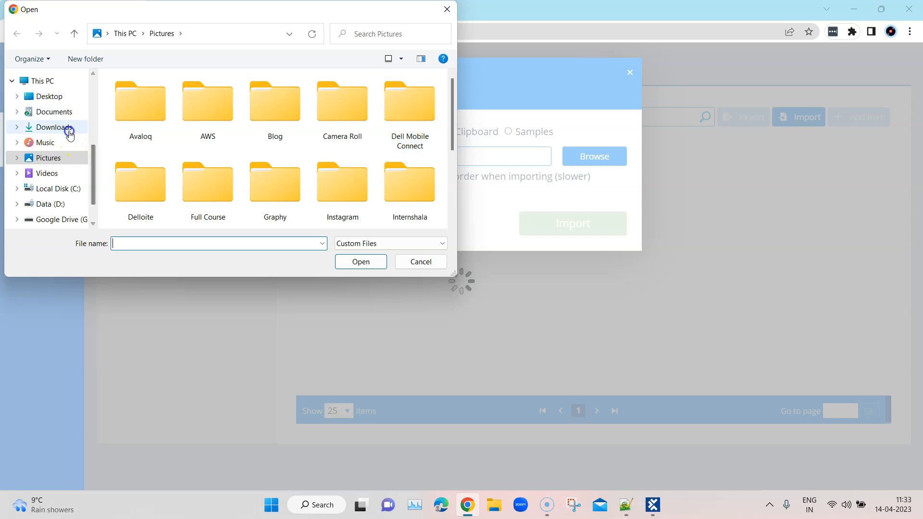
click(128, 98)
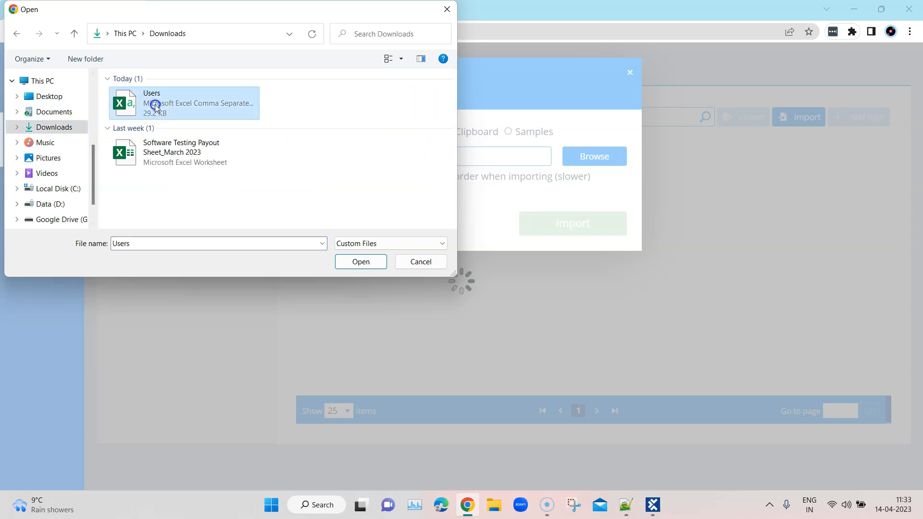
click(361, 262)
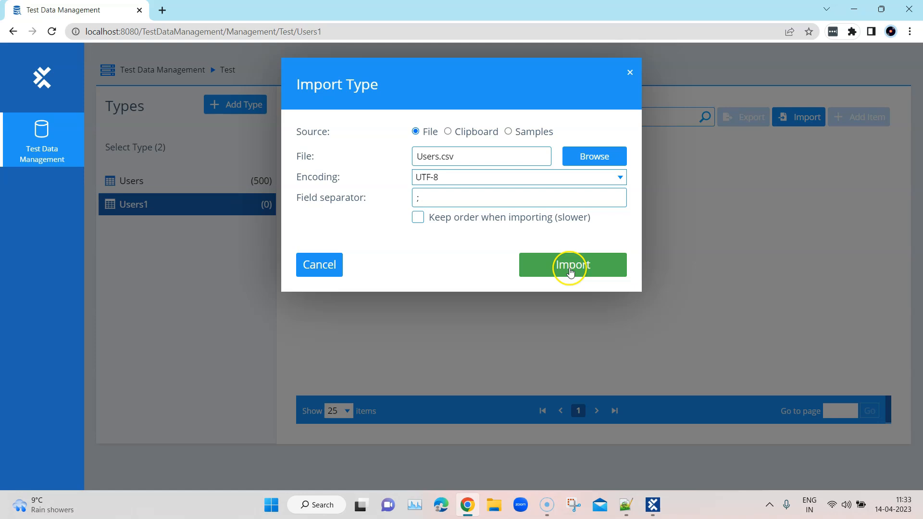
click(569, 272)
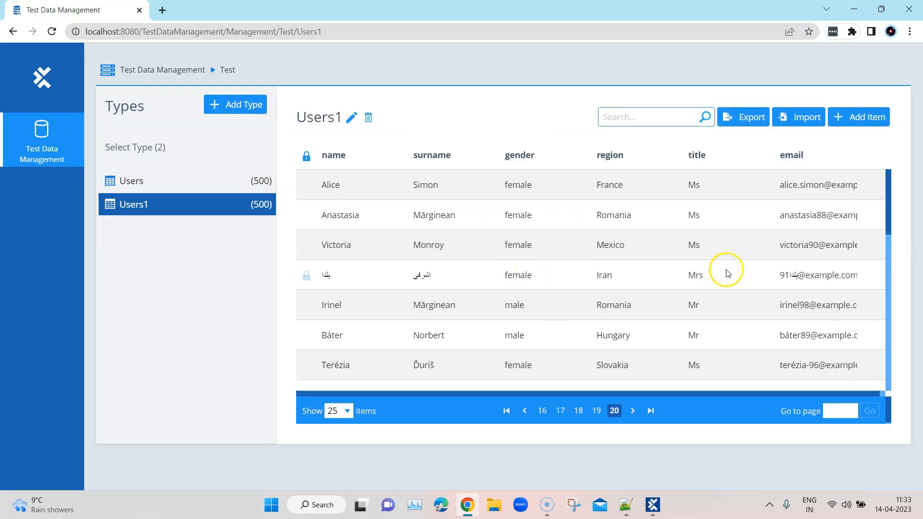
scroll(725, 270, down, 2)
scroll(721, 267, up, 10)
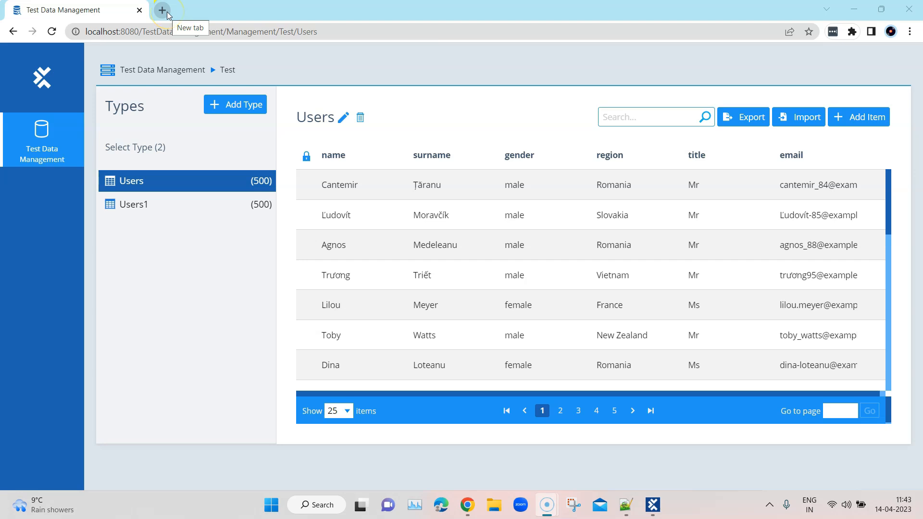
Open the bookmarked Tricentis Vehicle Insurance sample application in a new browser tab.
click(163, 10)
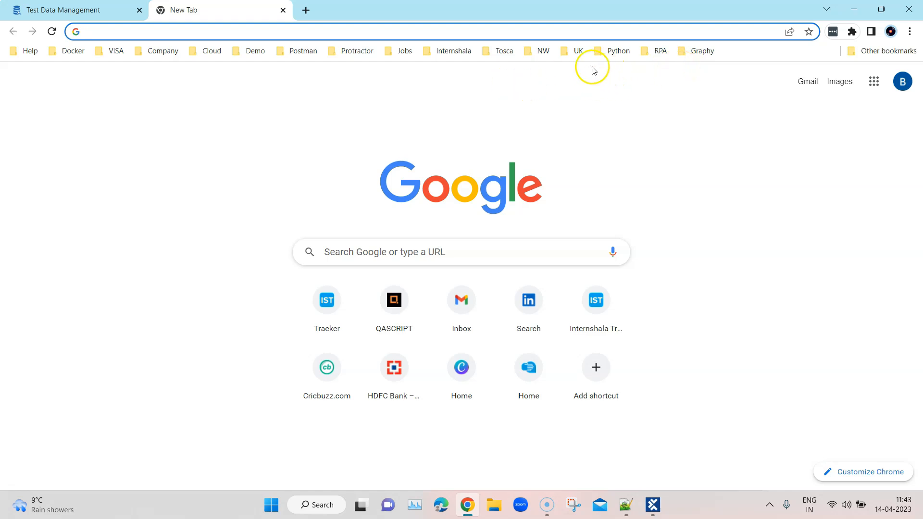
click(510, 52)
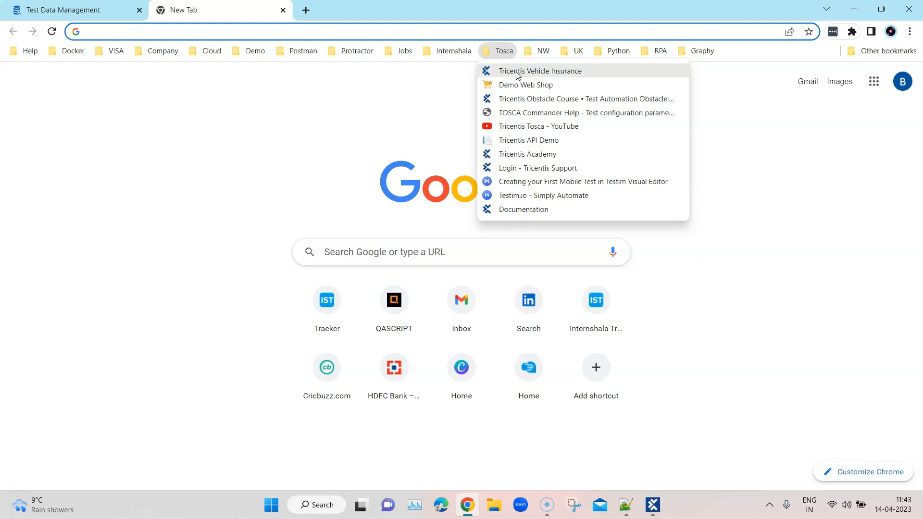
click(516, 72)
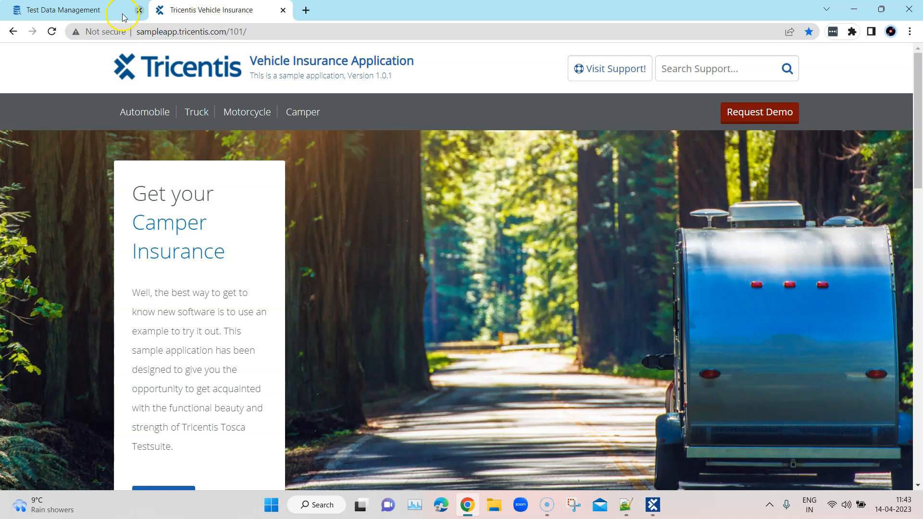
Back in Test Data Management, create a SQLite repository named SampleApp, testing its connection before saving.
click(95, 12)
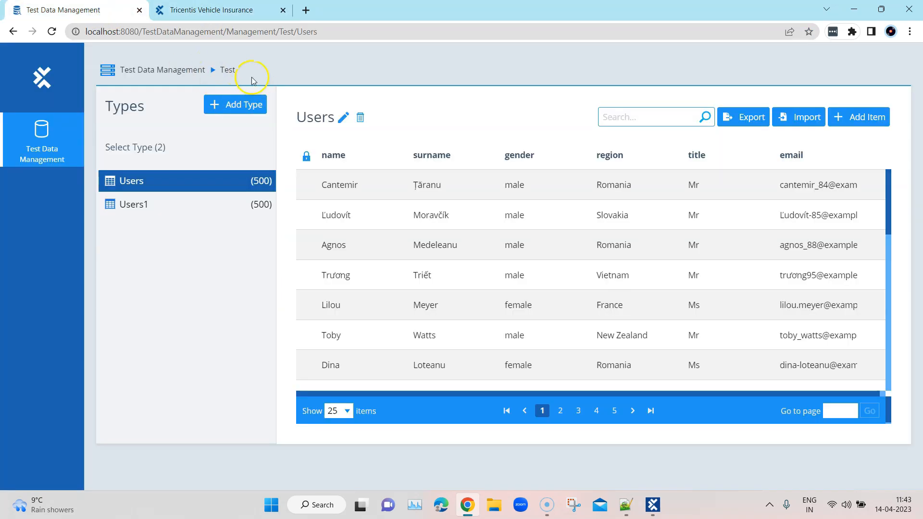
click(164, 72)
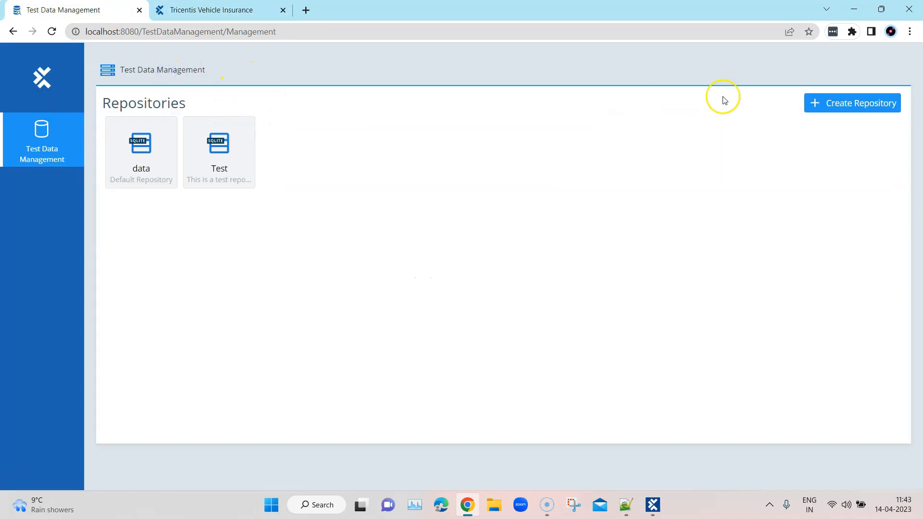
click(840, 102)
text(SampleApp)
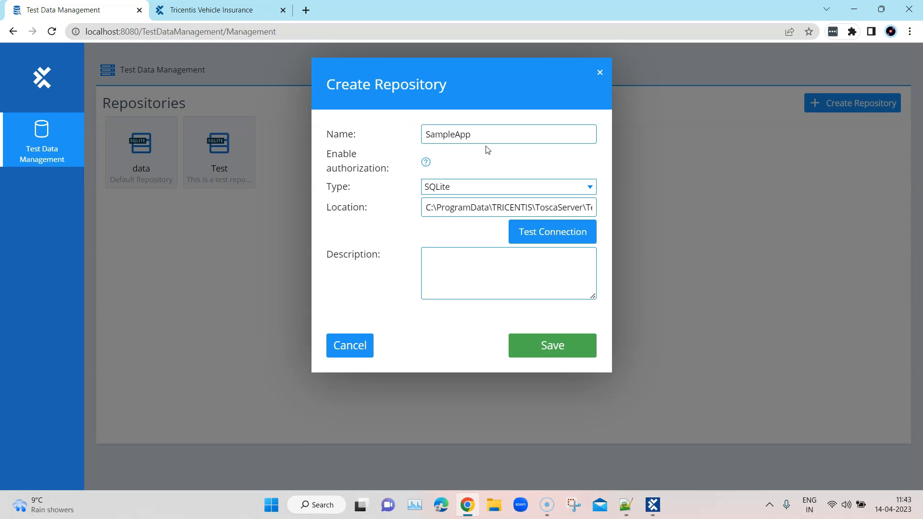
click(545, 235)
click(550, 344)
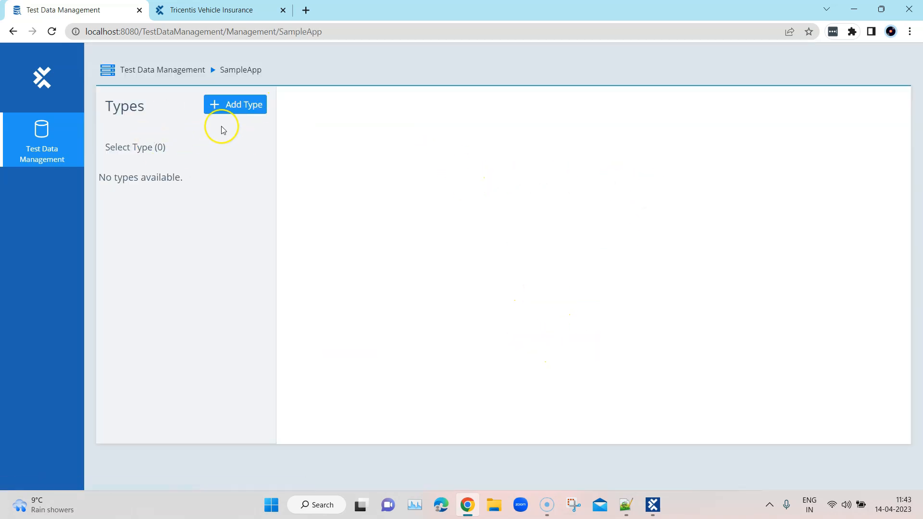
Add a type named Automobile to the SampleApp repository, checking the vehicle categories in the insurance application for the name.
click(233, 105)
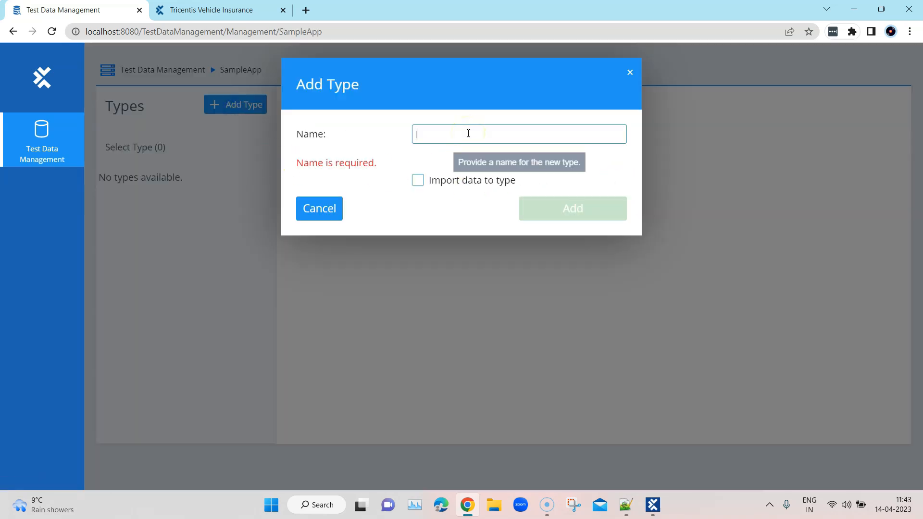
text(V)
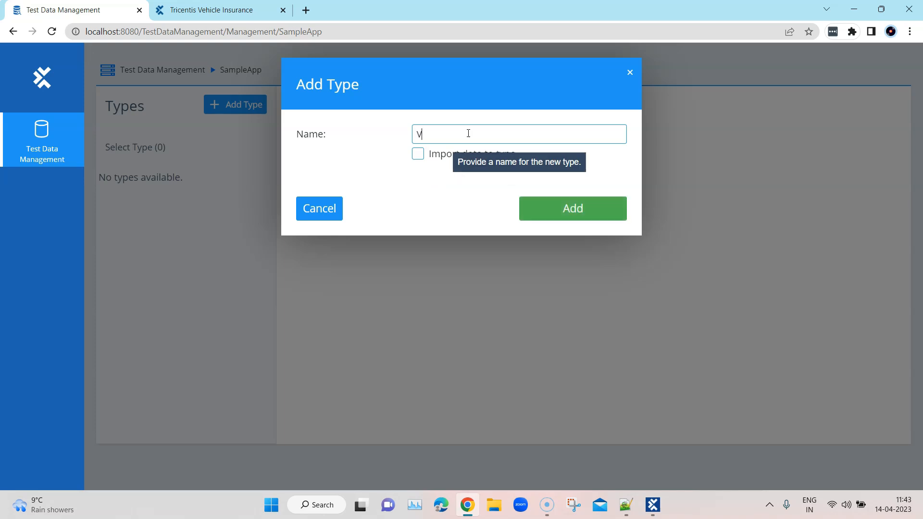
text(ehicle)
click(218, 10)
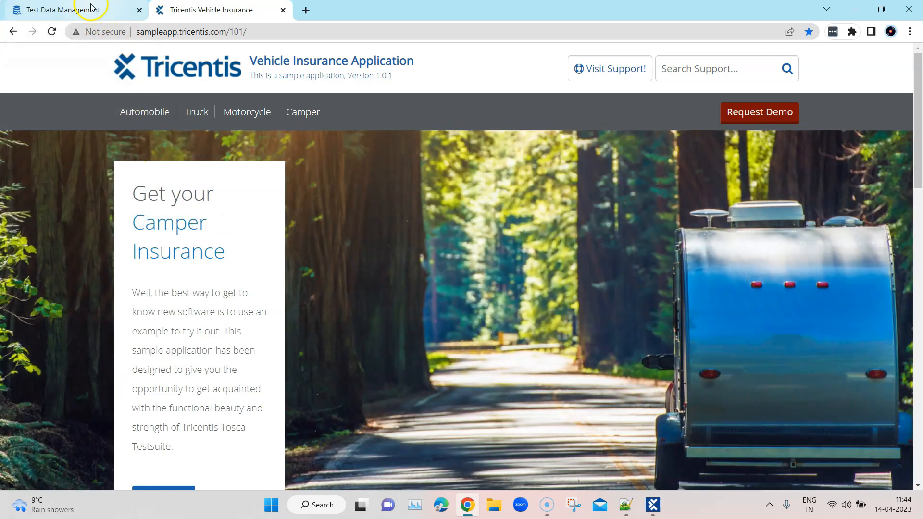
click(77, 9)
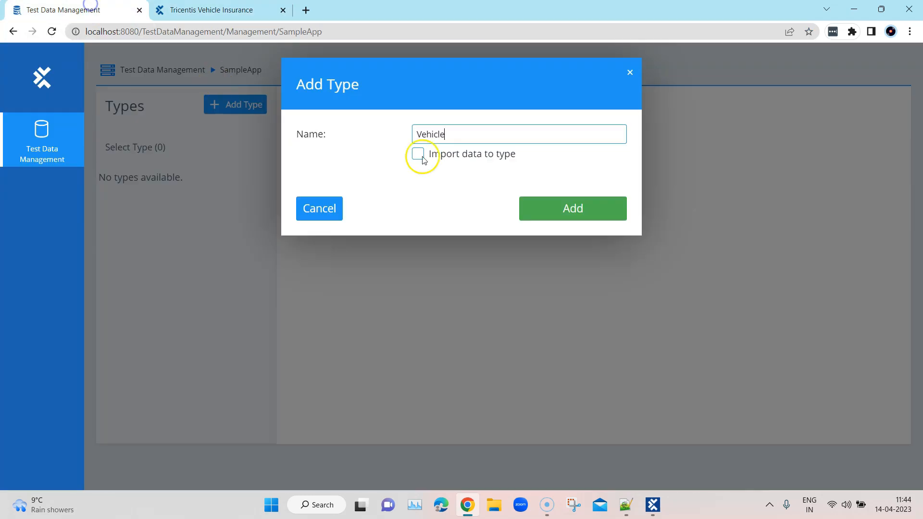
double_click(436, 134)
text(Automobile)
click(567, 212)
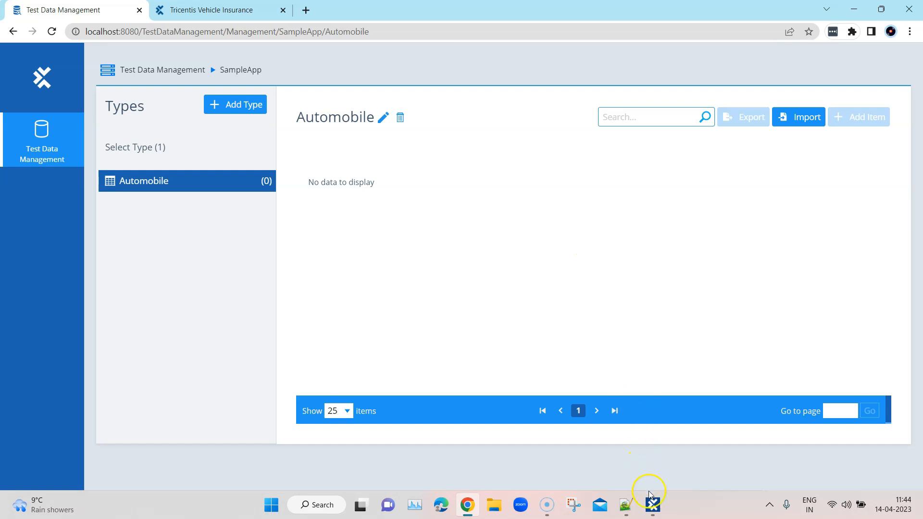
Switch to Tosca Commander and open the recent project Live Training.
click(652, 505)
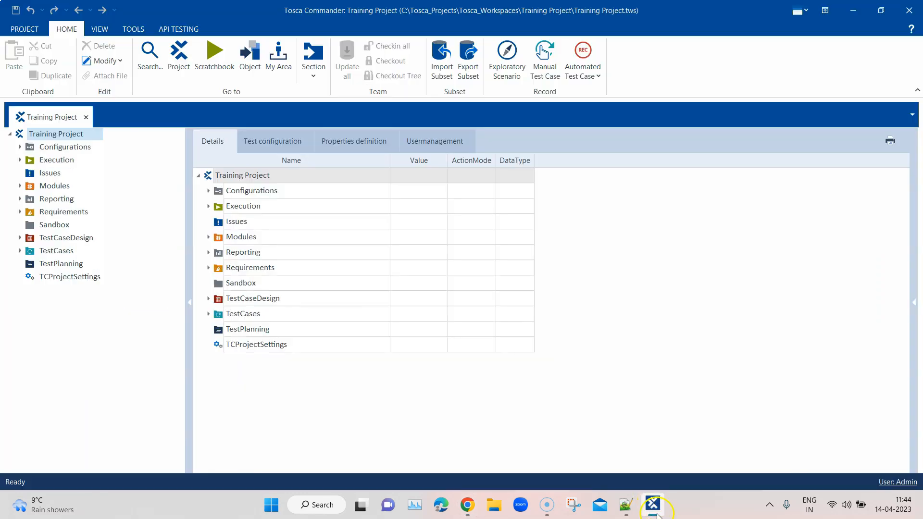
click(15, 30)
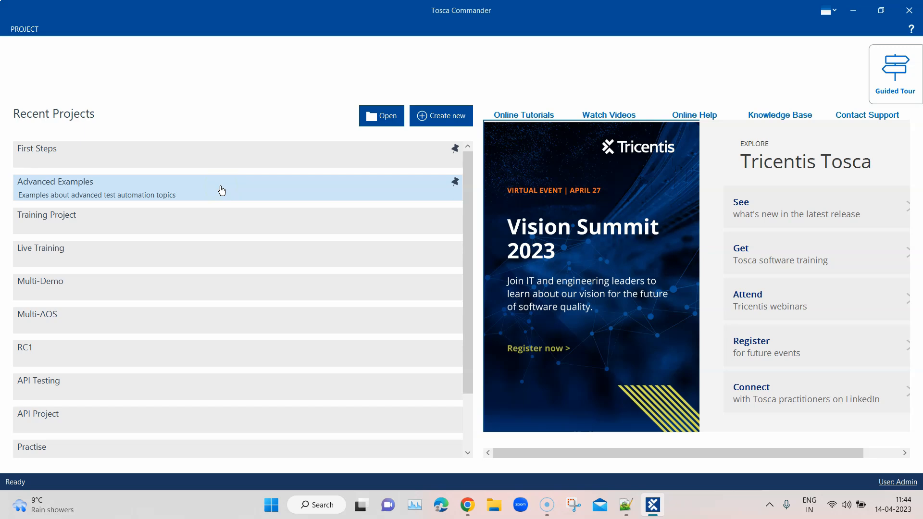
click(241, 226)
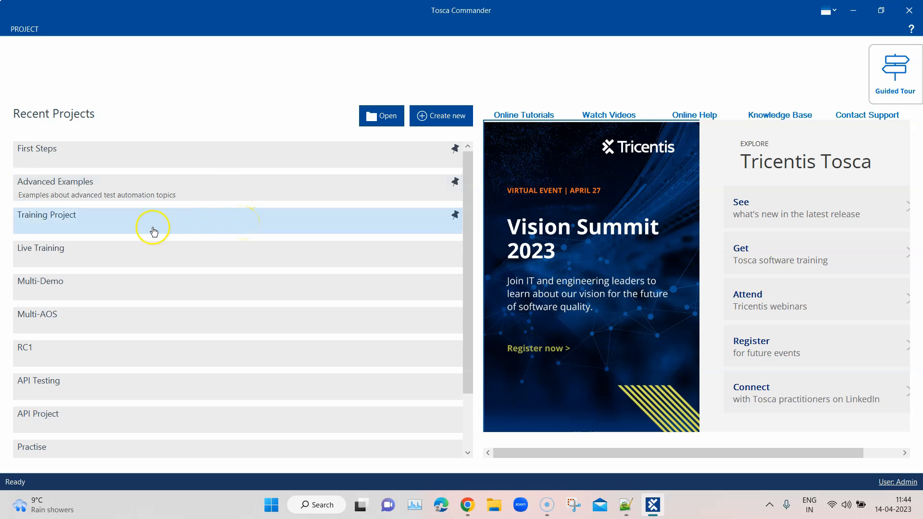
click(69, 258)
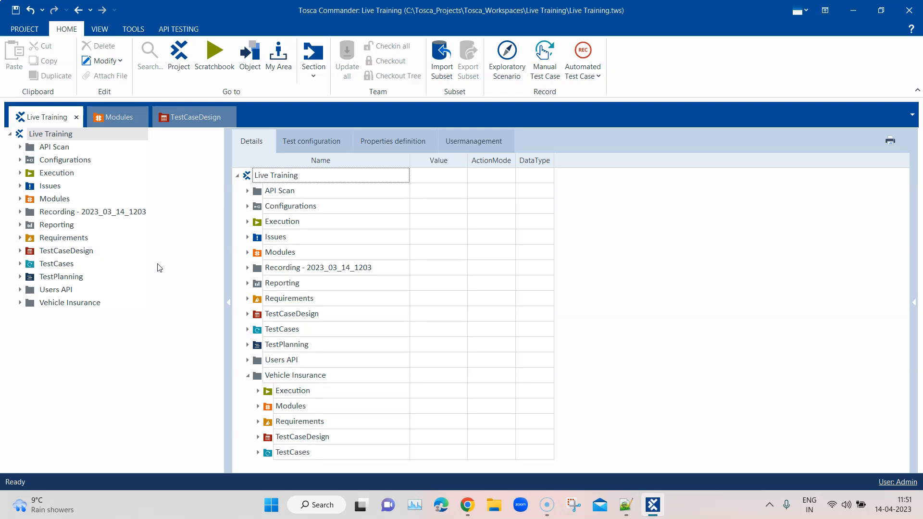
Add a component folder named Test Data to the Live Training project and create a TestCases folder inside it.
right_click(68, 133)
click(90, 119)
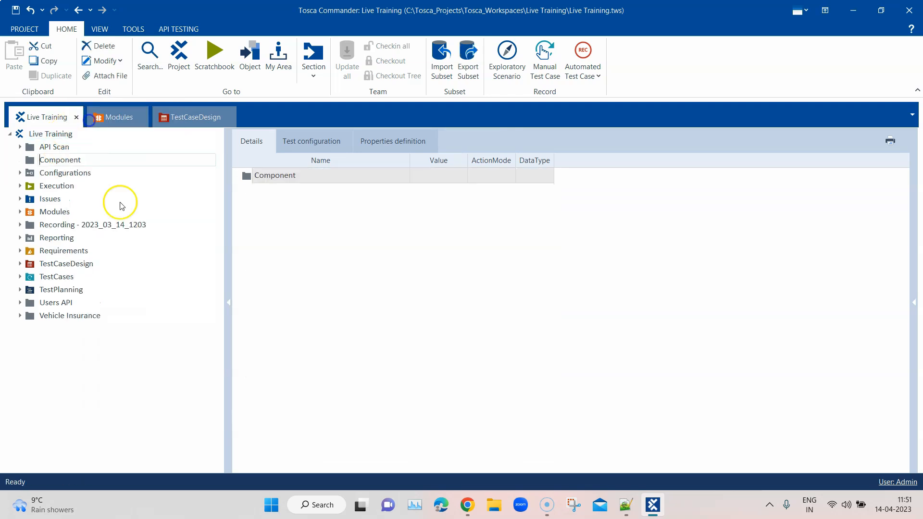
text(Test Data)
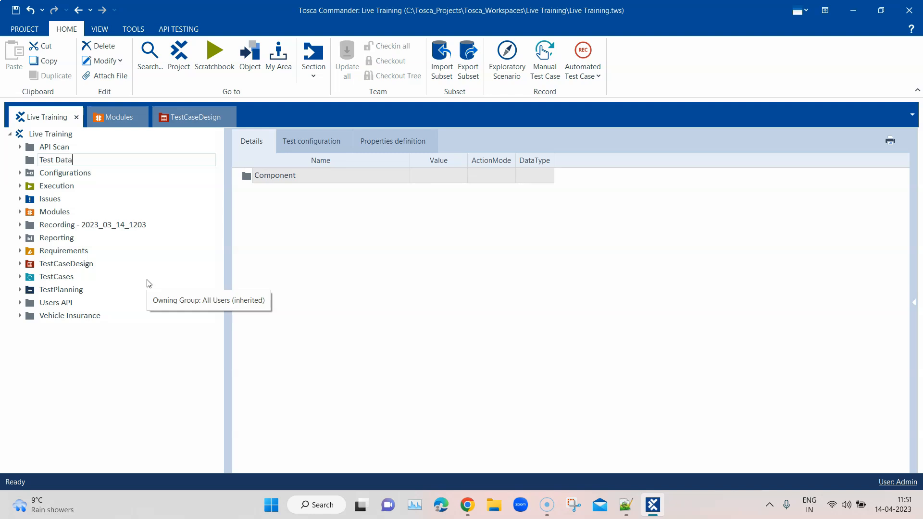
key(Return)
right_click(70, 251)
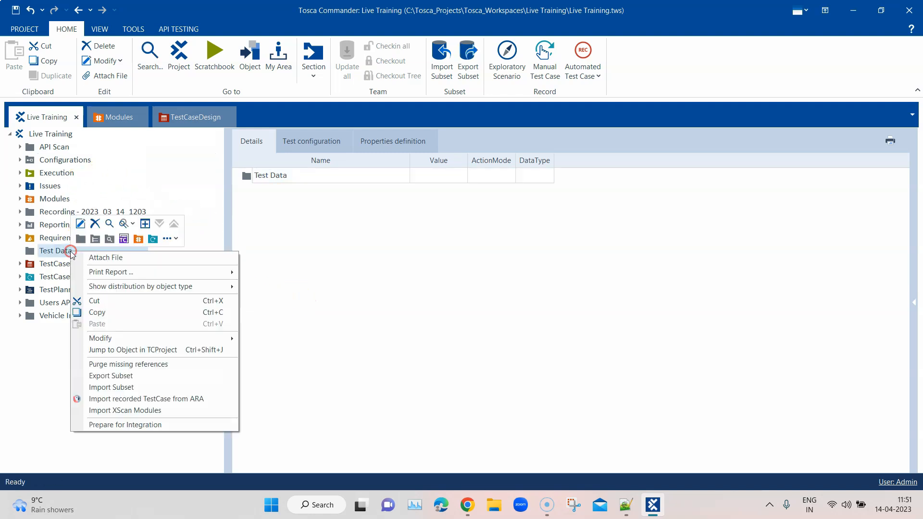
click(152, 239)
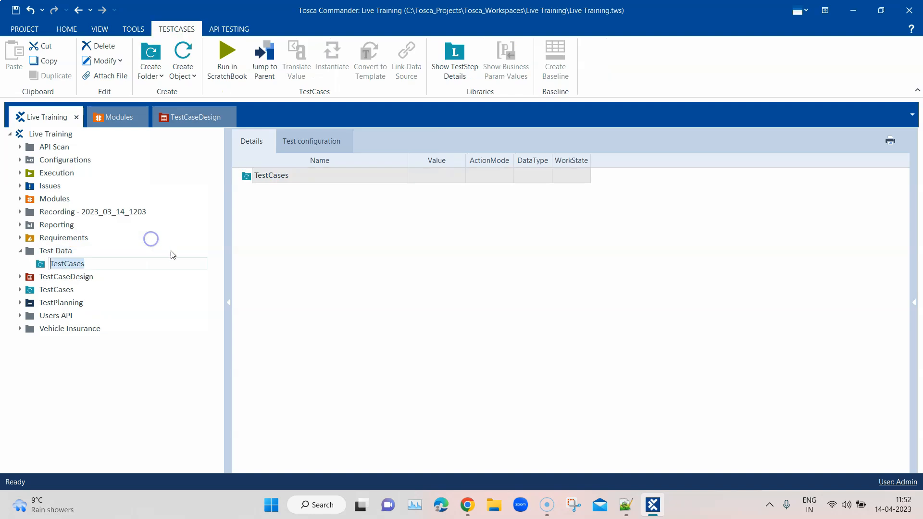
click(272, 213)
Create a test case named Generate Test Data in the TestCases folder under Test Data.
right_click(251, 177)
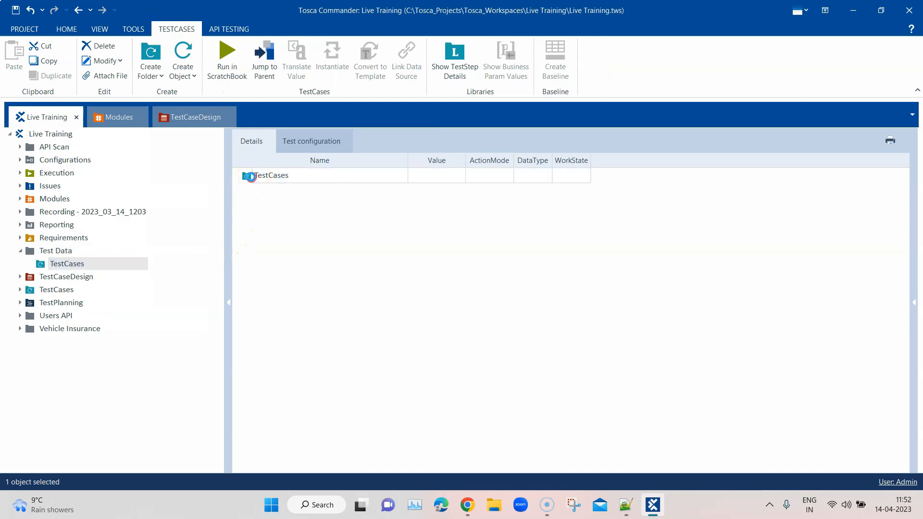
click(305, 165)
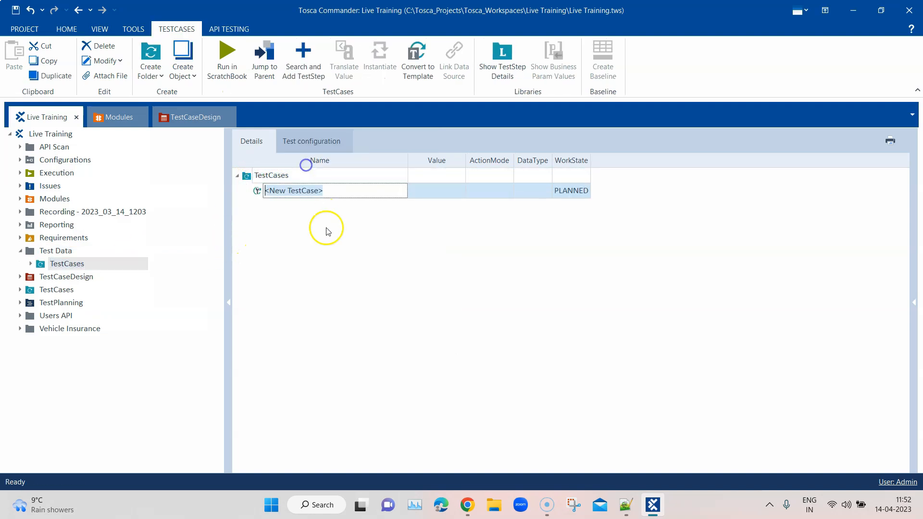
text(Ge)
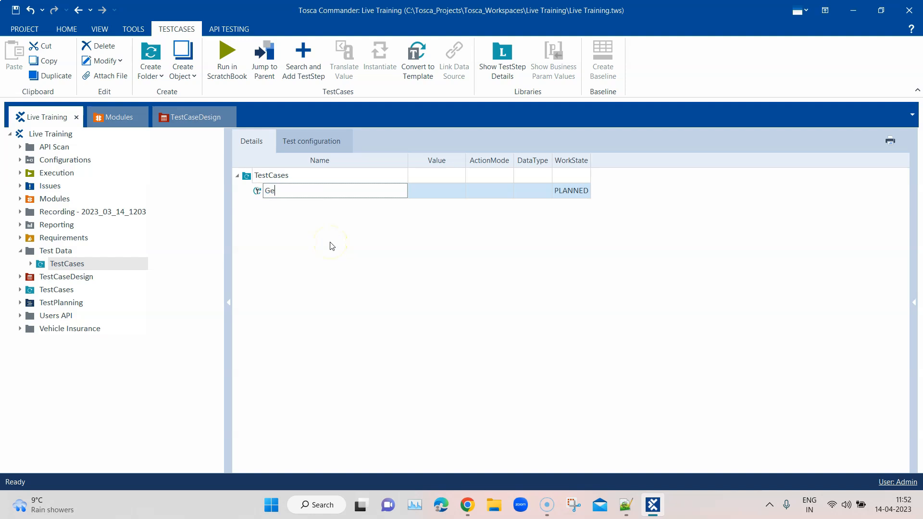
text(nerate Test Data)
click(329, 246)
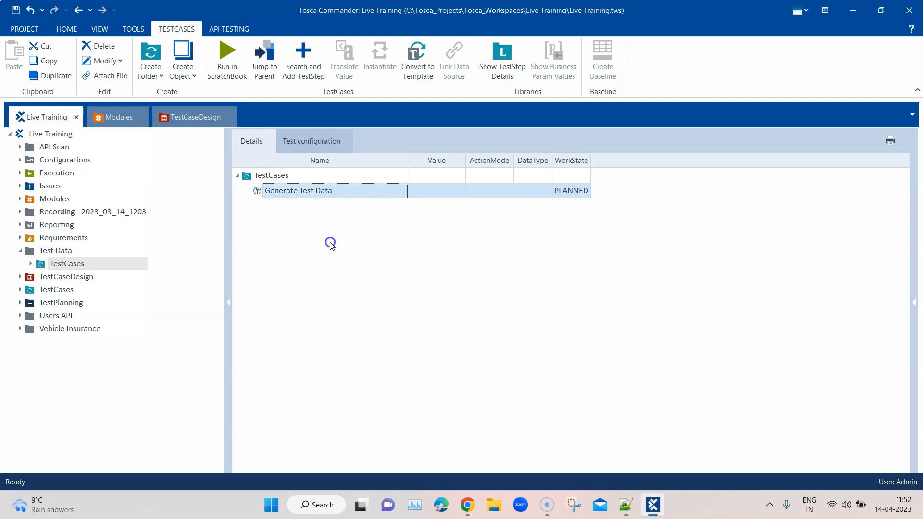
Search the modules for TestData and add TestData - Create & provide new item as a test step of Generate Test Data.
right_click(289, 195)
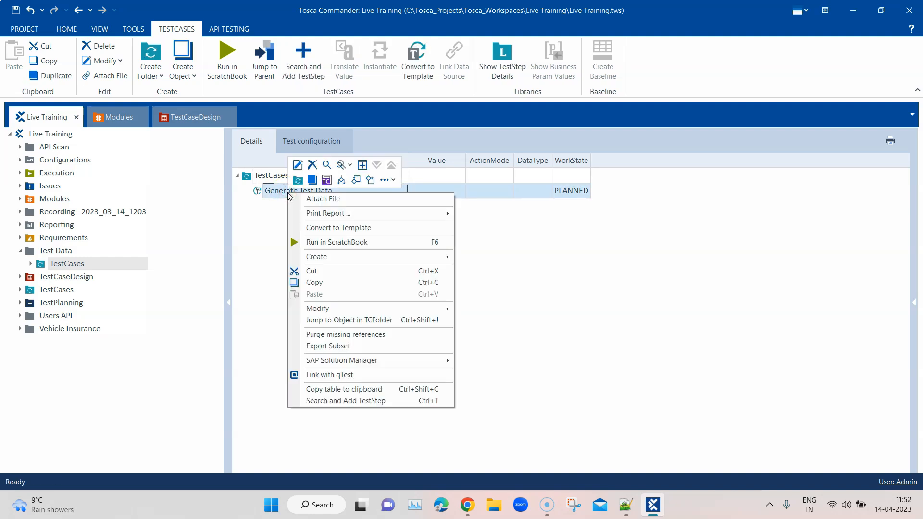
click(334, 402)
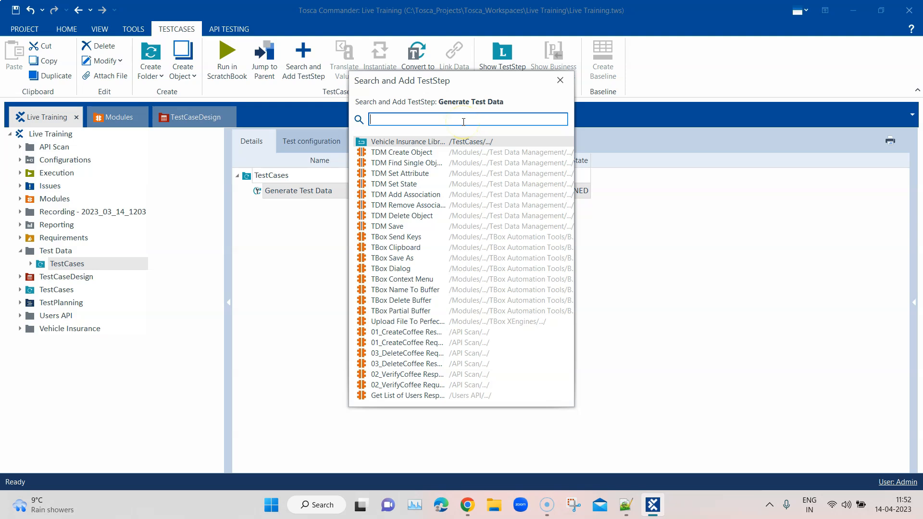
text(TestDA)
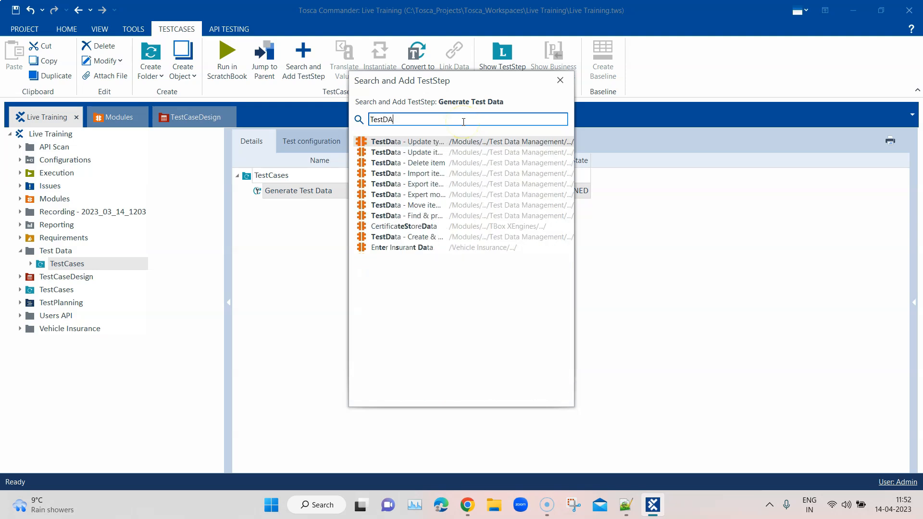
text(ta)
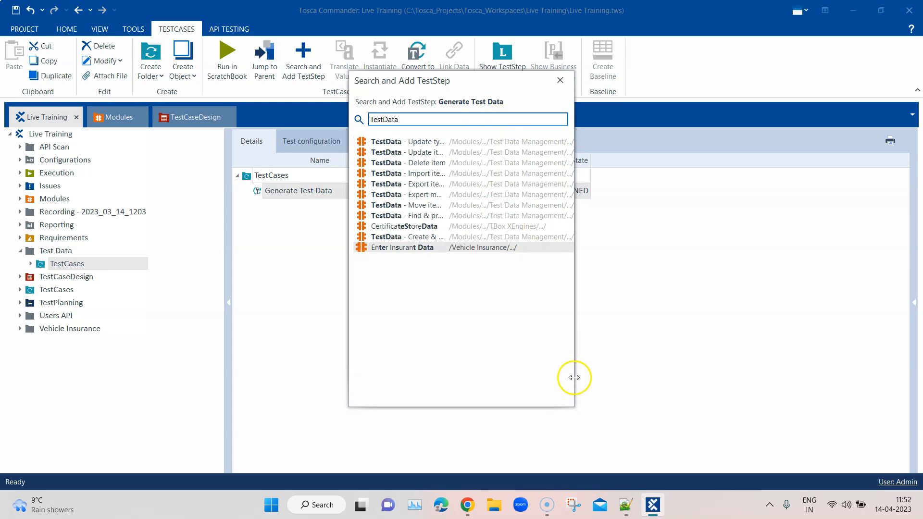
drag(575, 368, 733, 366)
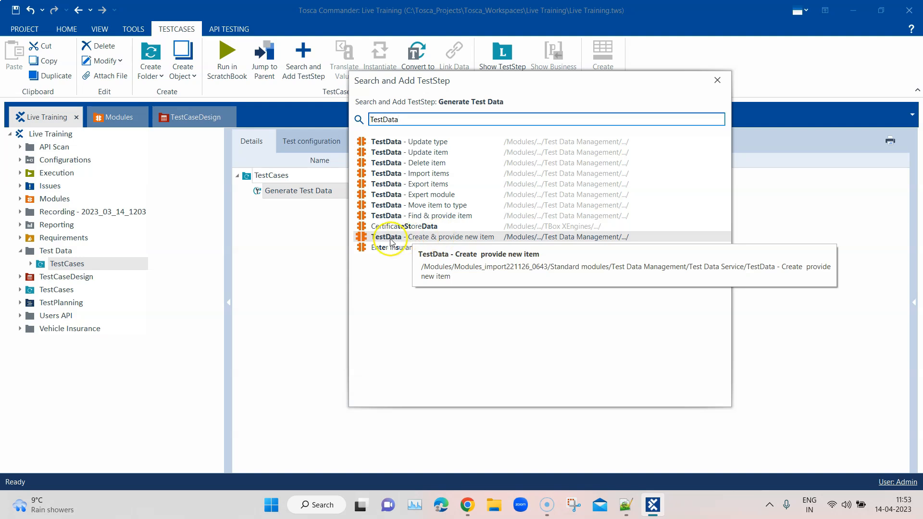
double_click(450, 237)
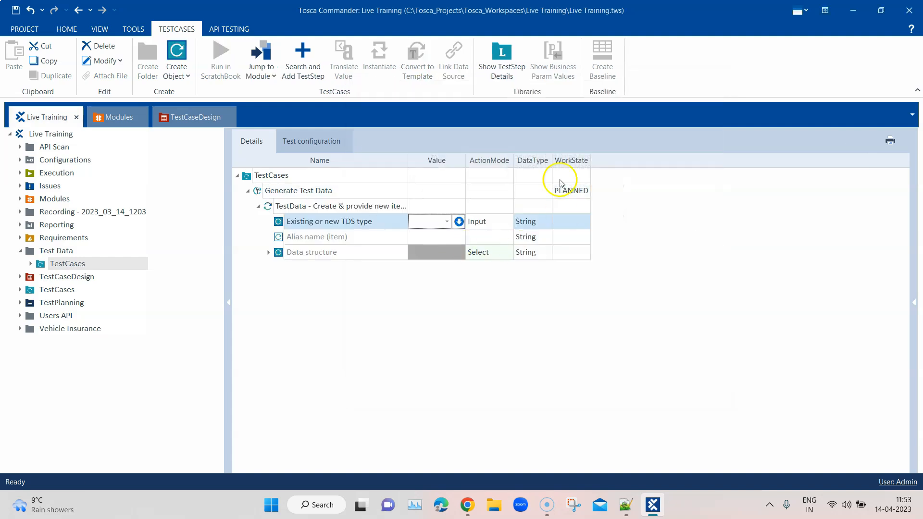
Widen the Name column, expand Data structure, and set the test step's Existing or new TDS type to Vehicle.
drag(408, 161, 455, 159)
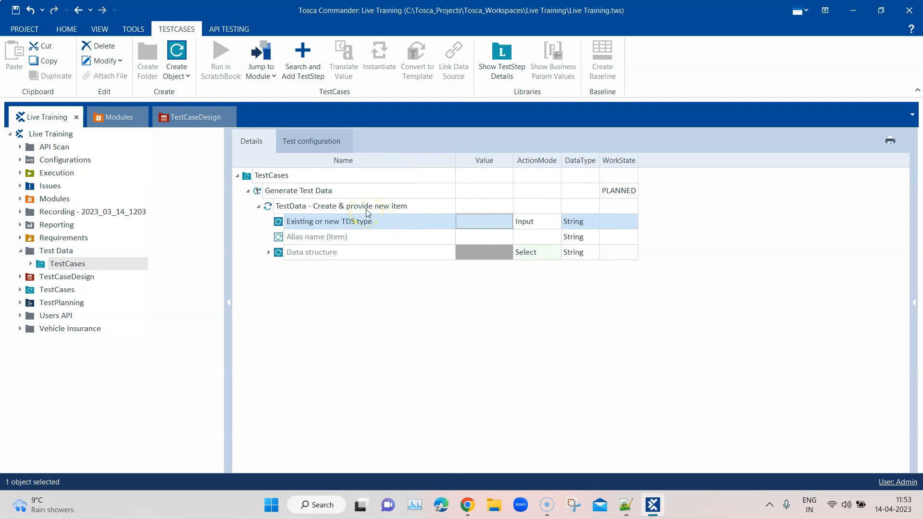
click(490, 221)
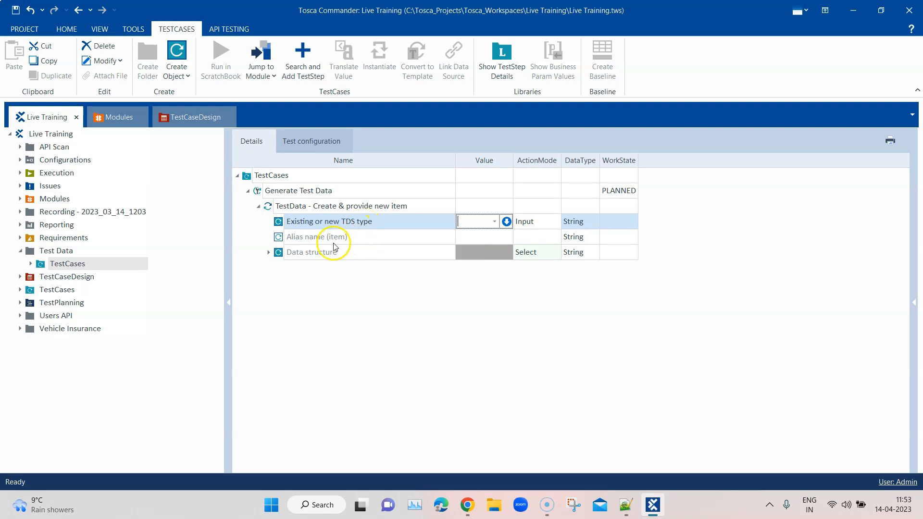
click(299, 239)
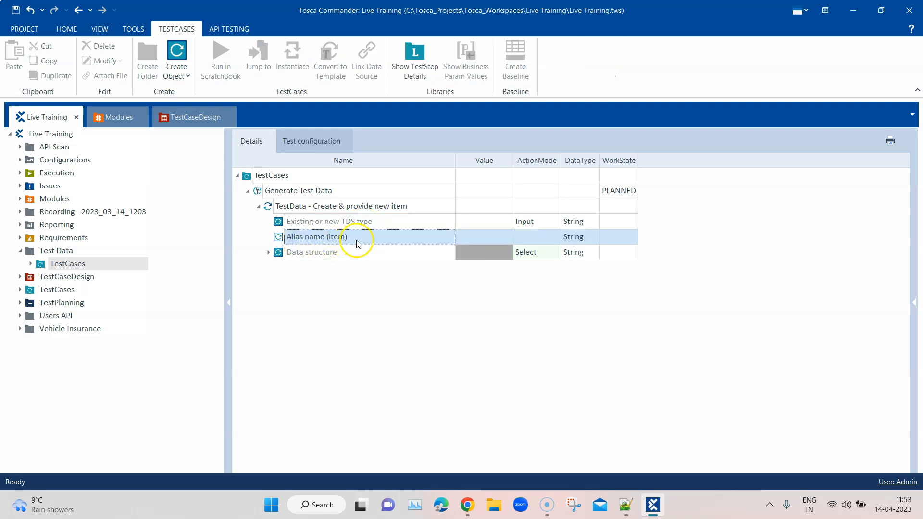
click(469, 238)
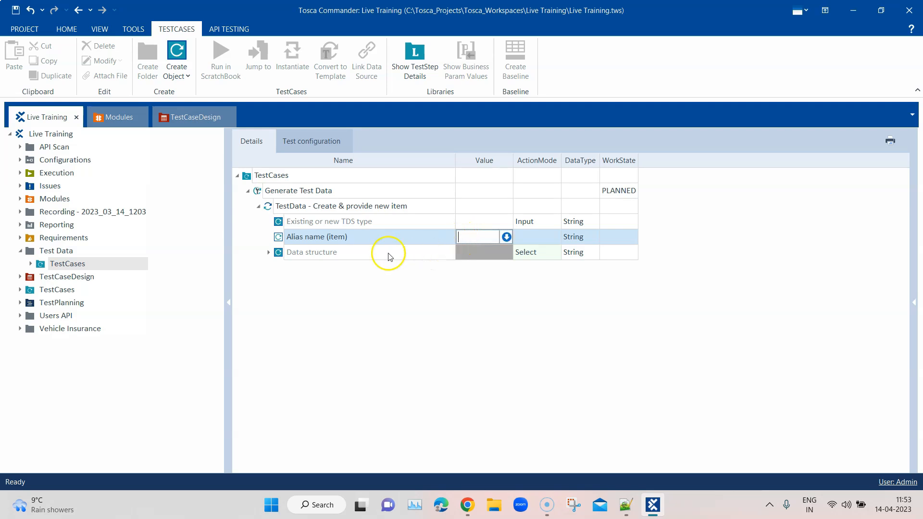
click(268, 255)
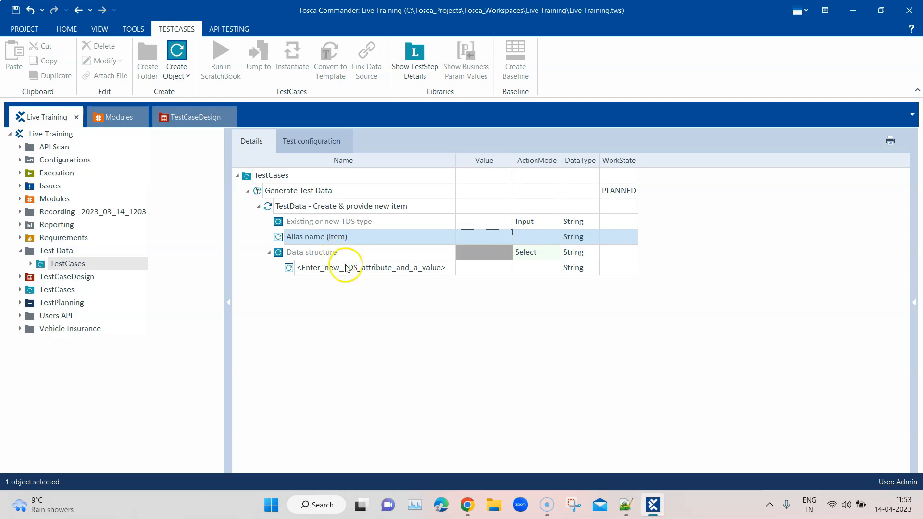
click(477, 224)
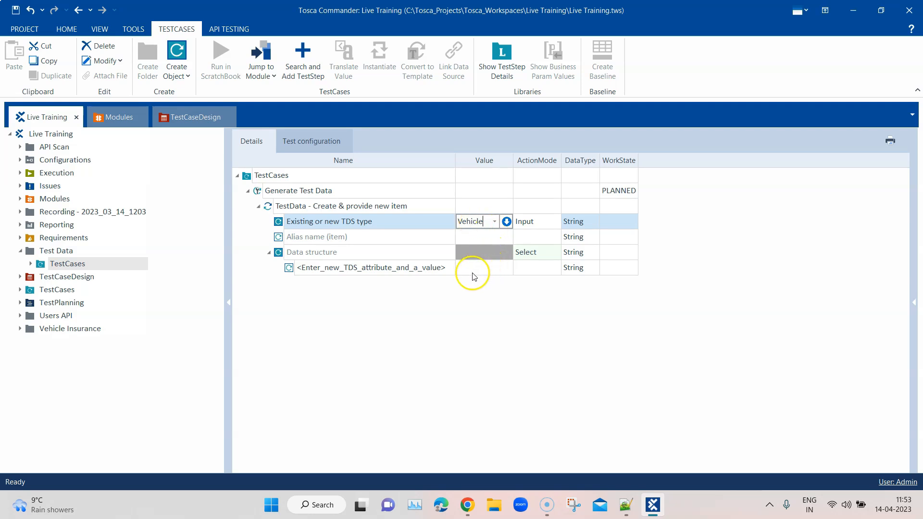
Switch to Chrome, open the Automobile insurance form in the sample application, and examine its vehicle data fields and Make options.
click(436, 268)
click(421, 268)
drag(442, 267, 303, 265)
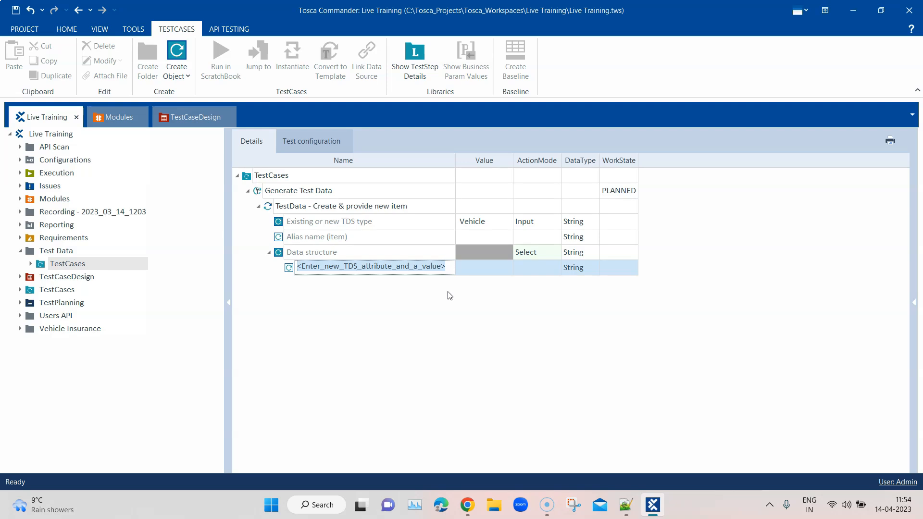
click(467, 505)
click(207, 17)
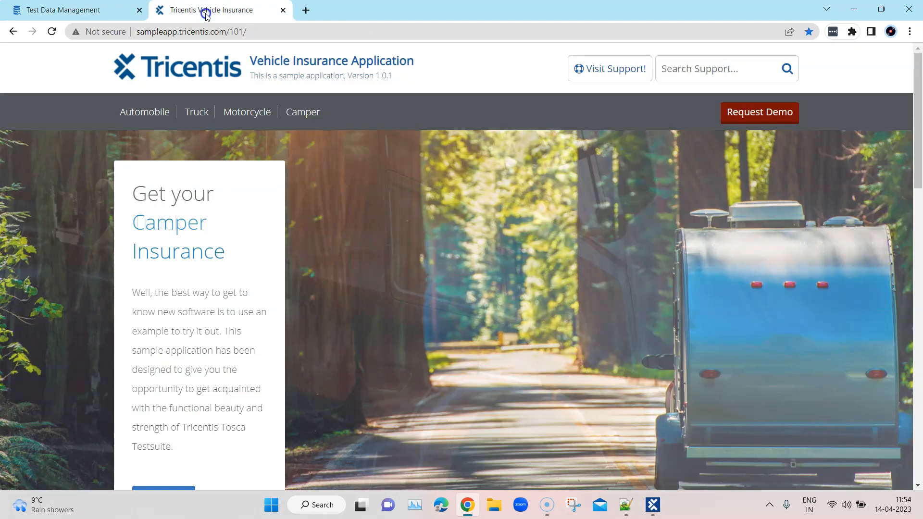
click(155, 118)
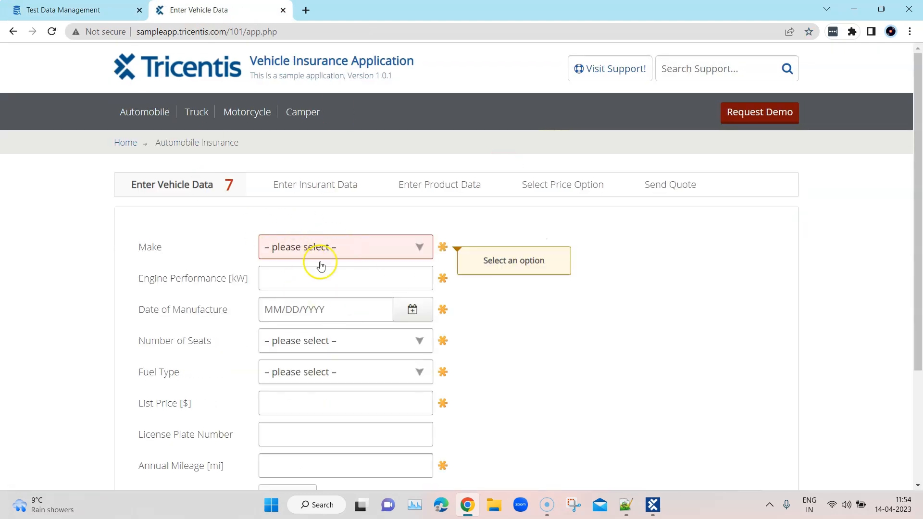
scroll(258, 284, down, 3)
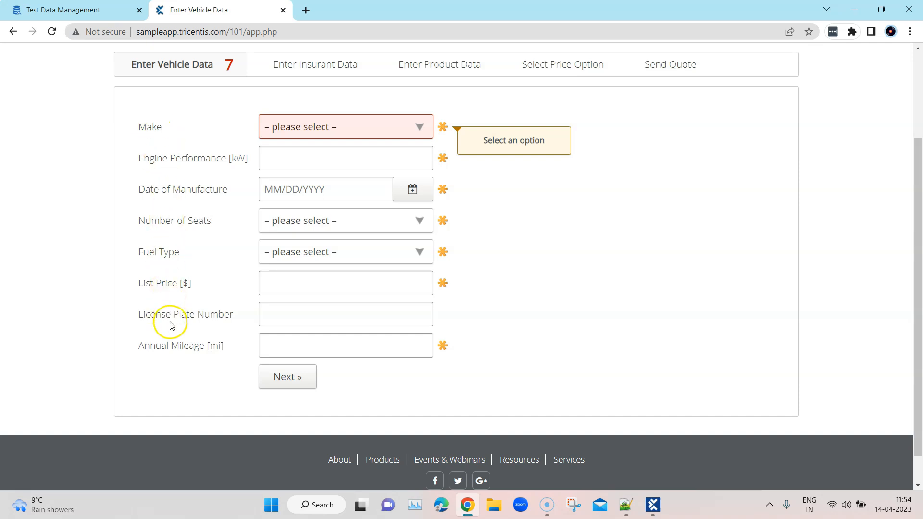
click(351, 138)
click(361, 128)
click(330, 137)
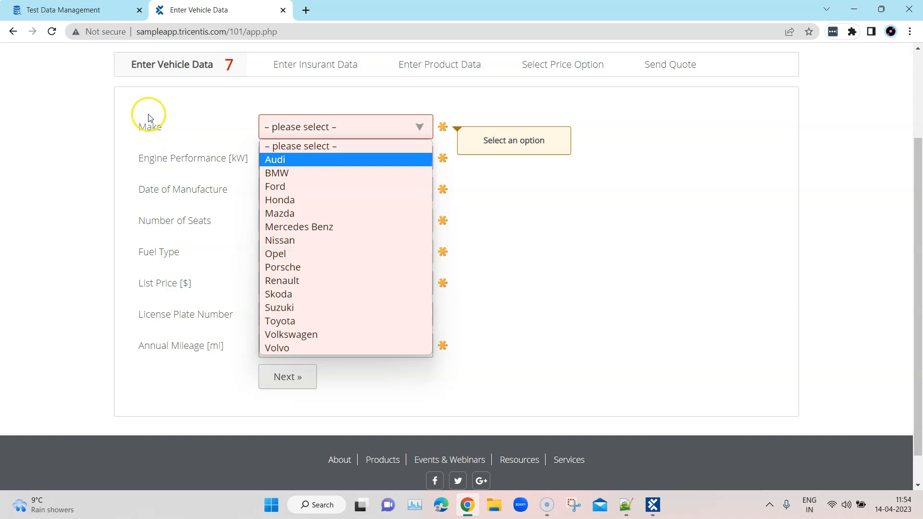
Back in Tosca Commander, name the first data structure attribute Make and set its value to BMW.
click(653, 504)
click(422, 266)
drag(445, 268, 288, 269)
text(MA)
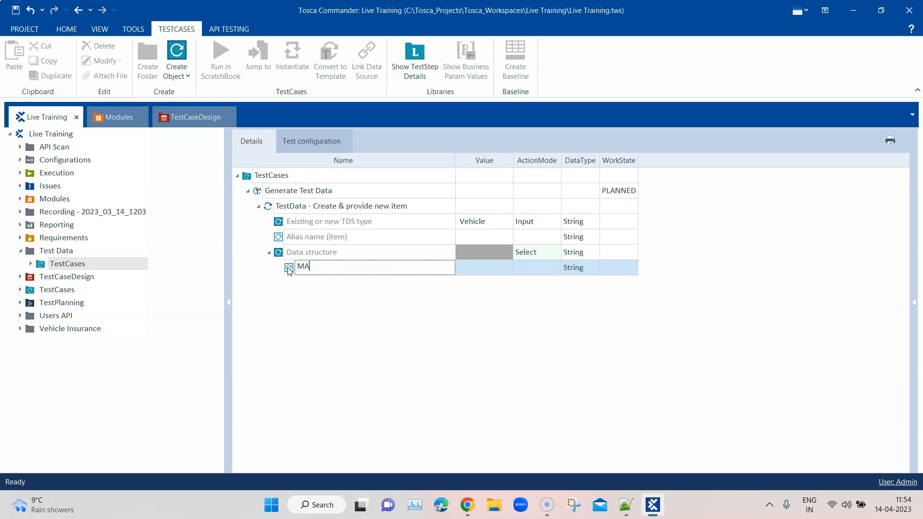
text(ke)
key(BackSpace)
key(BackSpace)
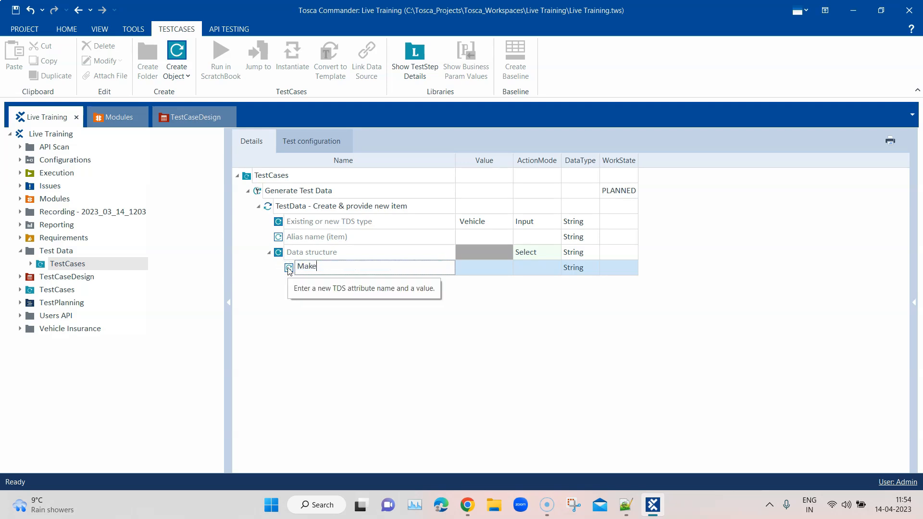
key(Return)
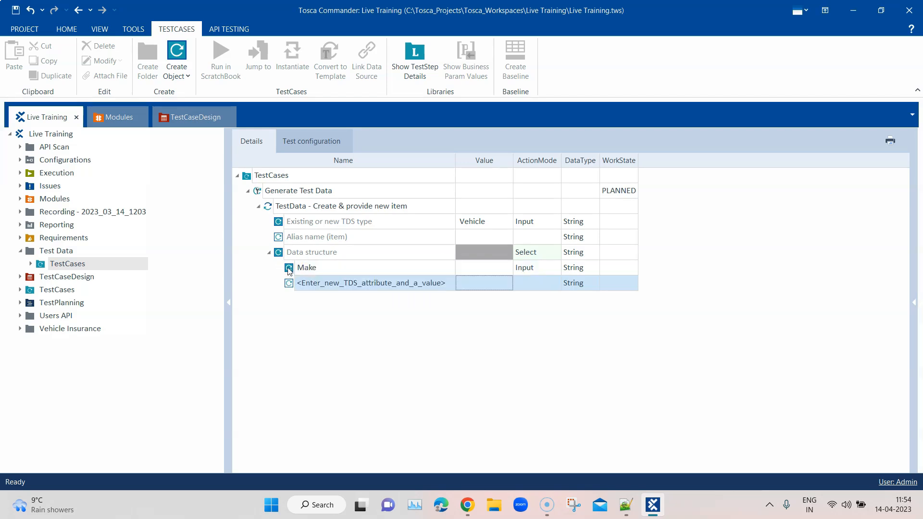
click(486, 269)
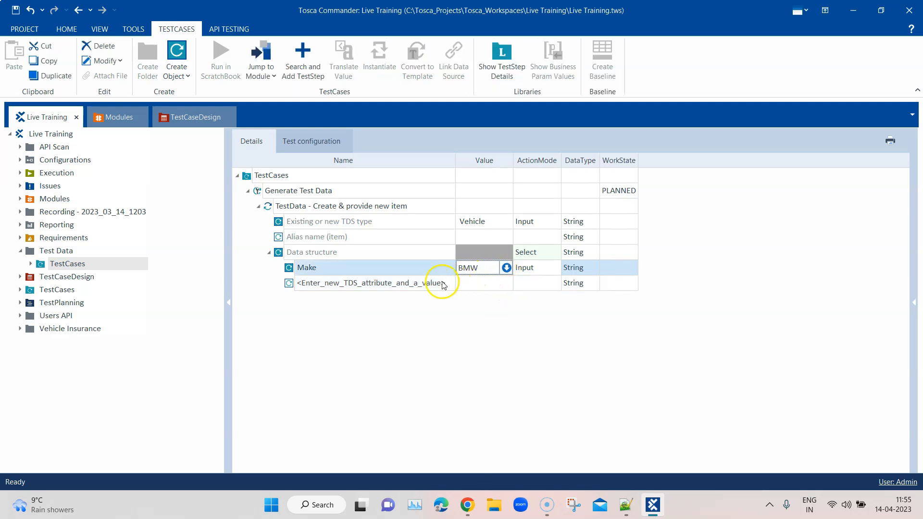
Add a second data structure attribute named Engine with the value 1200, checking the insurance form for the field name.
click(426, 282)
click(426, 282)
drag(449, 282, 303, 279)
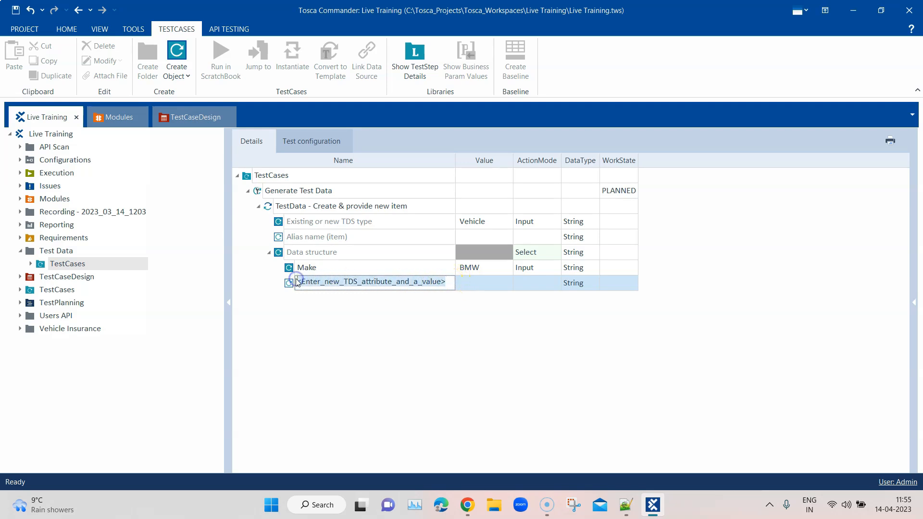
key(BackSpace)
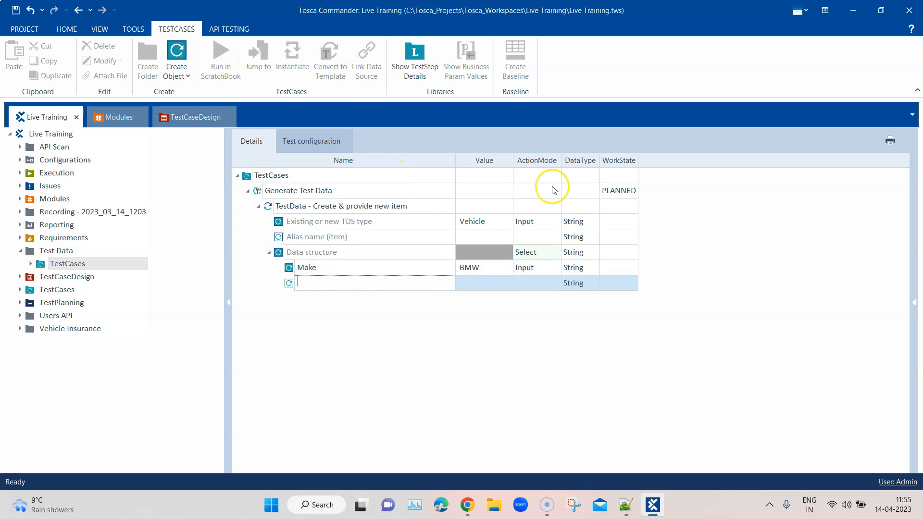
click(468, 505)
click(468, 506)
click(364, 283)
click(474, 287)
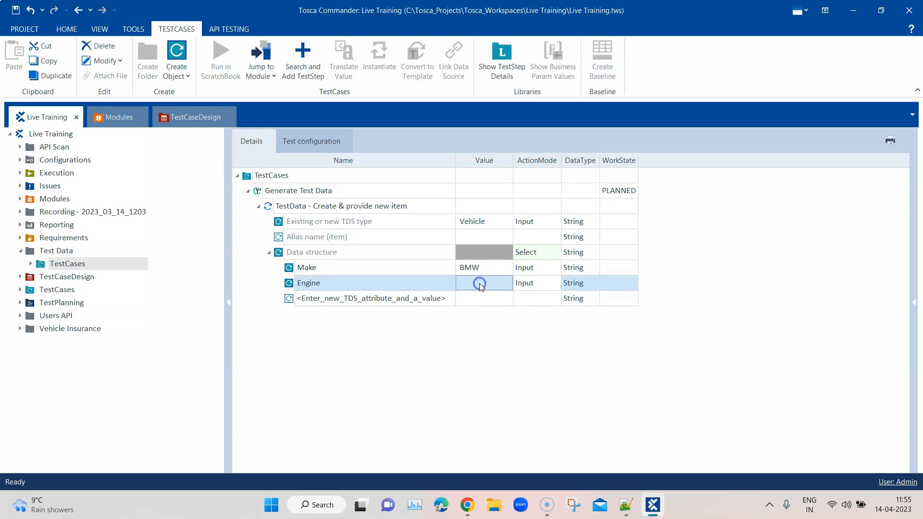
click(479, 283)
text(1200)
click(447, 338)
Add a third data structure attribute named DOM with the value 01/01/2014, checking the insurance form in Chrome for the field and date format.
click(468, 504)
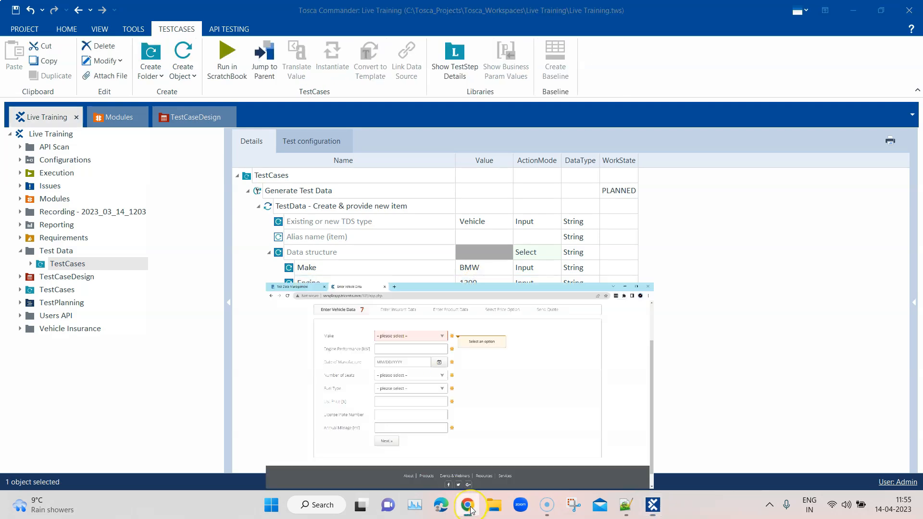
click(471, 509)
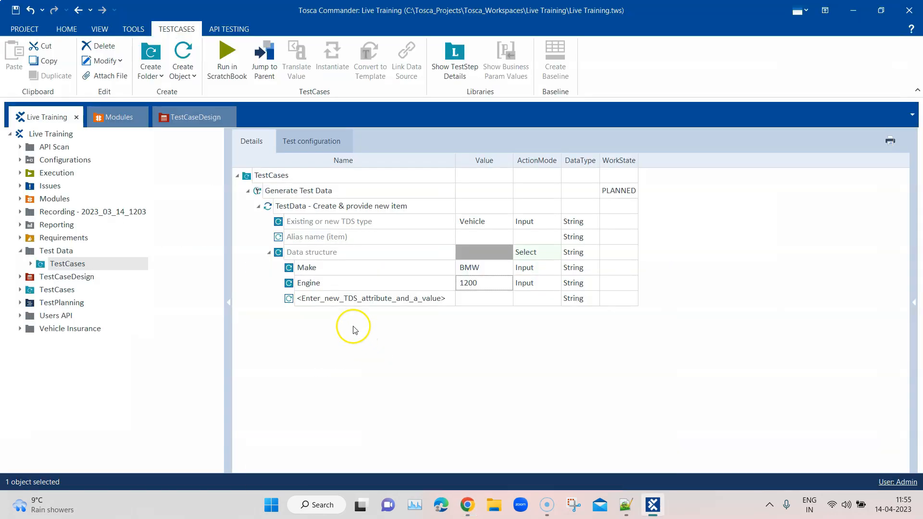
click(350, 303)
click(399, 304)
drag(448, 298, 298, 298)
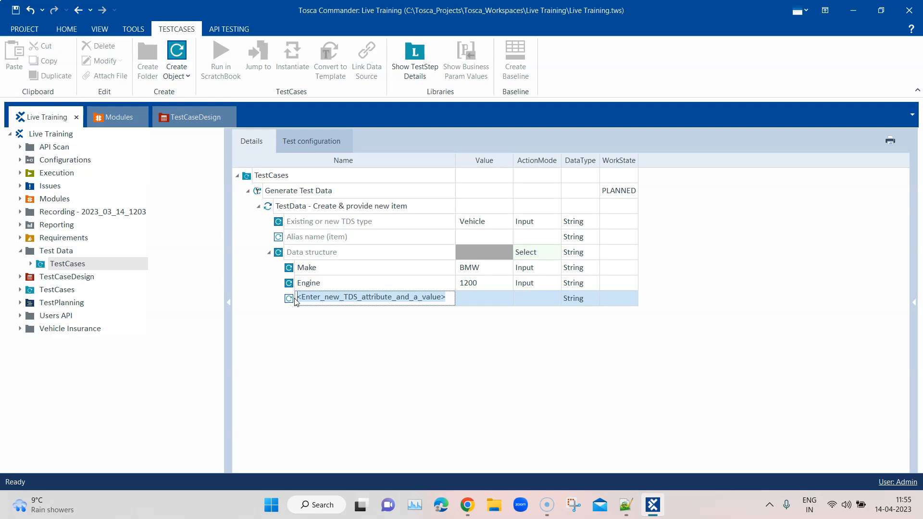
text(DOM)
click(471, 298)
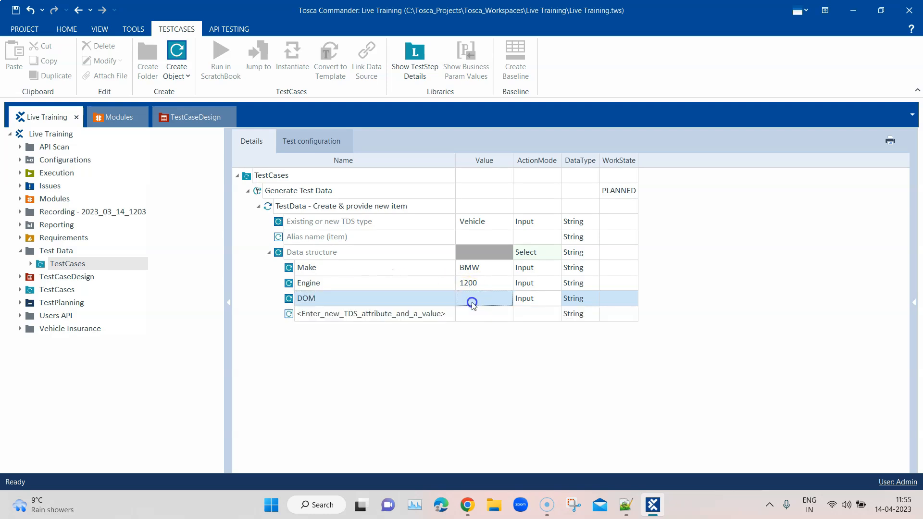
click(469, 504)
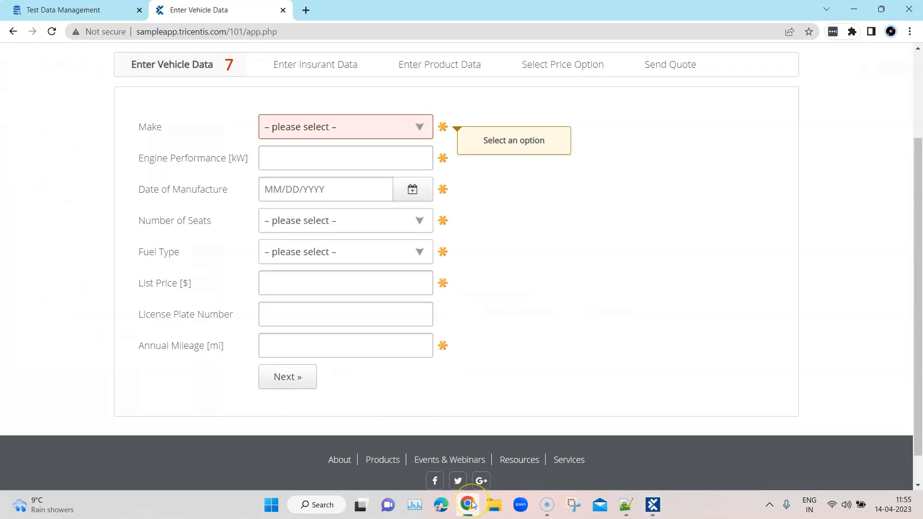
click(468, 504)
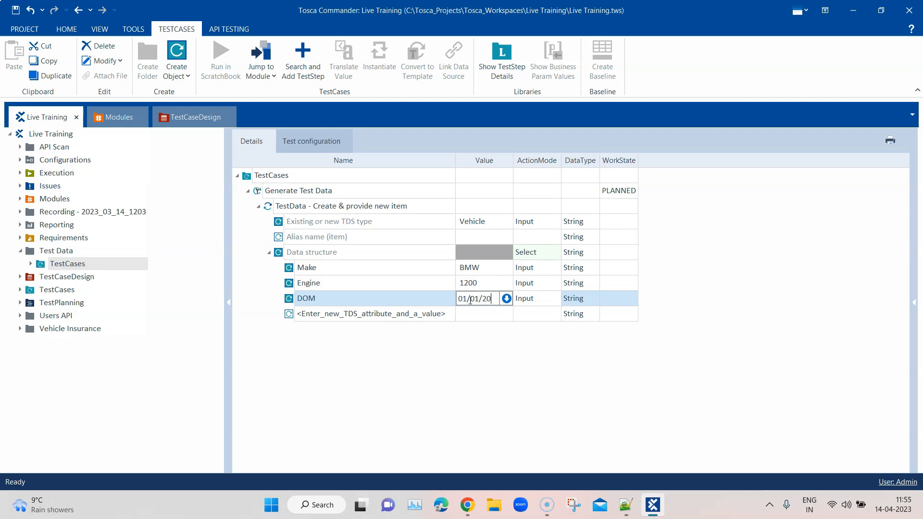
click(478, 360)
Add a data structure attribute named Seats with the value 4, checking the insurance form for the field name.
click(379, 314)
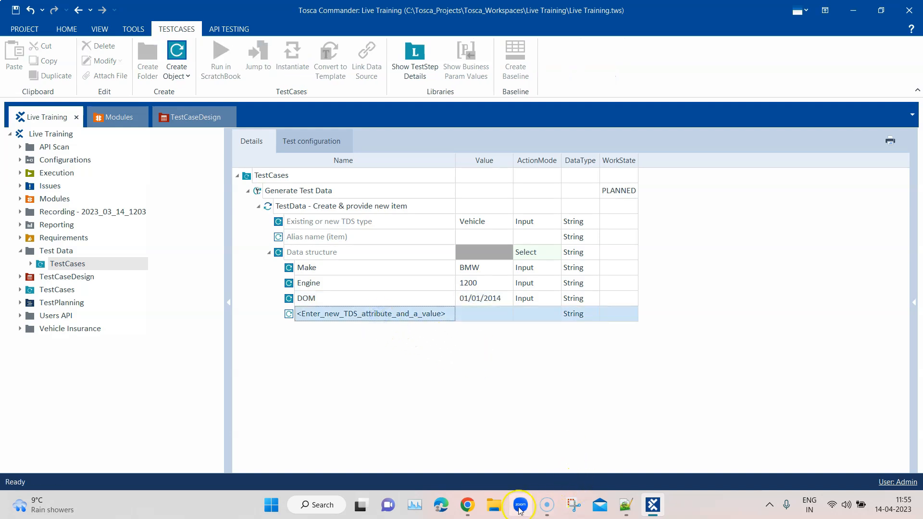
click(467, 504)
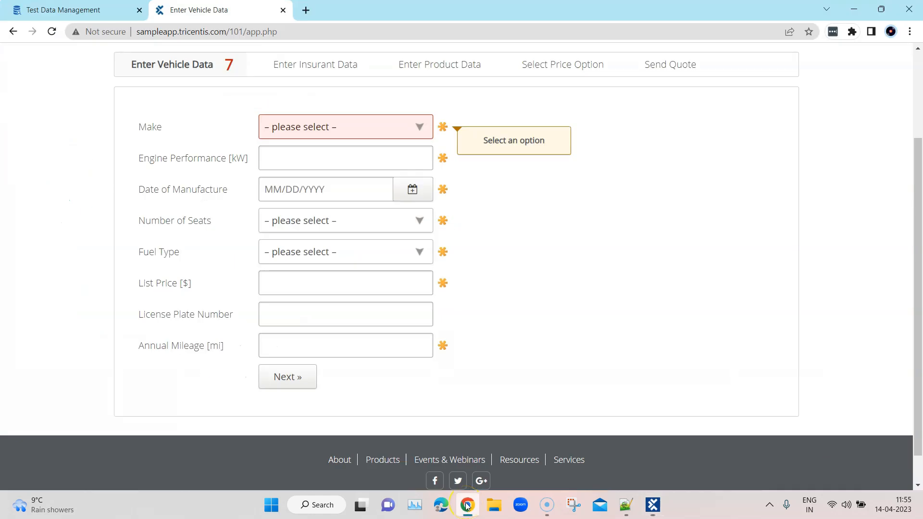
click(467, 504)
click(418, 313)
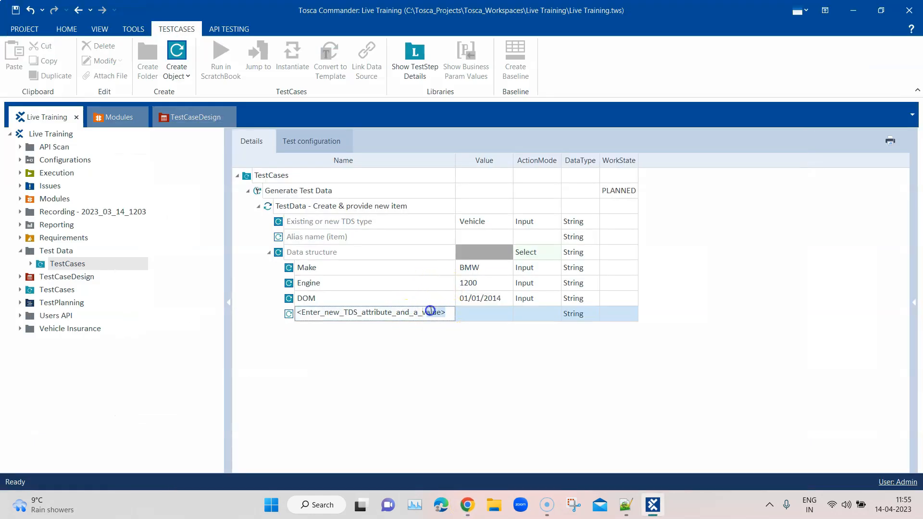
drag(430, 311, 303, 304)
text(Se)
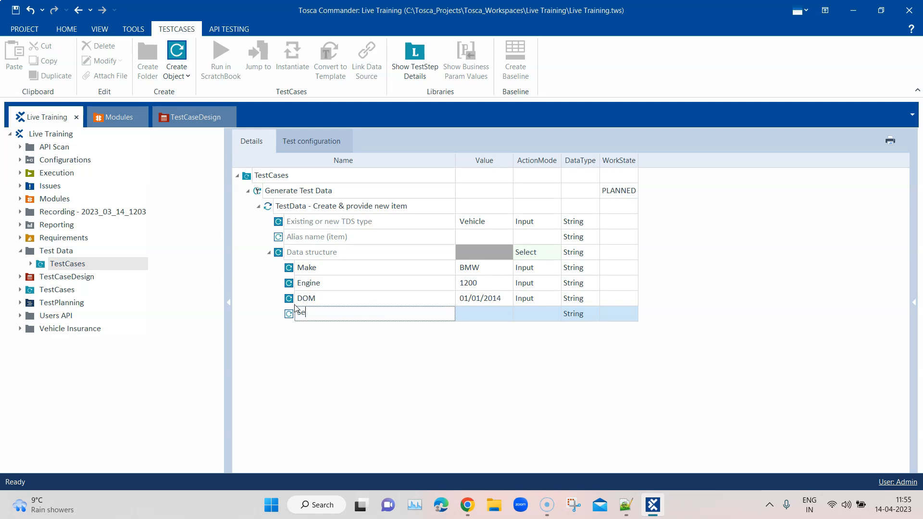
text(ats)
click(488, 317)
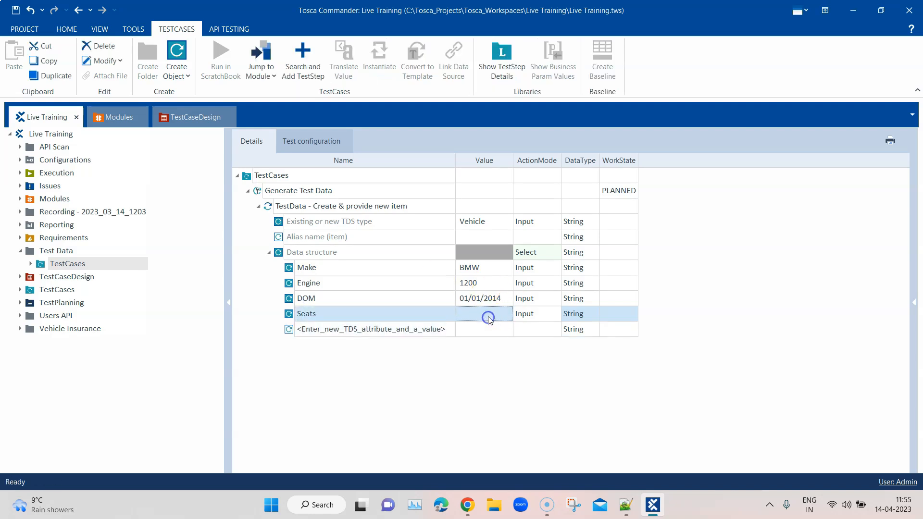
click(488, 317)
text(4)
key(Return)
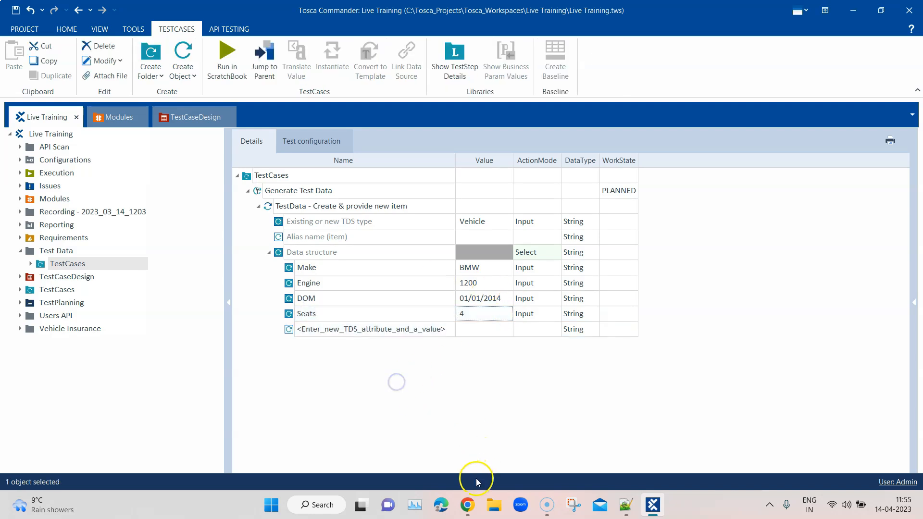
Add a data structure attribute named Fuel with the value Petrol, checking the insurance form for the field name.
click(469, 502)
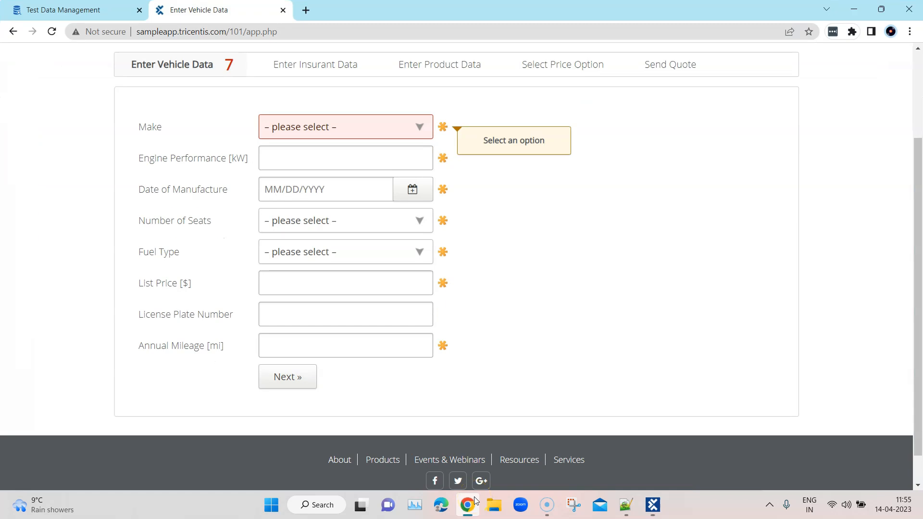
click(475, 501)
click(335, 328)
click(387, 329)
drag(442, 331, 281, 331)
text(Fuel)
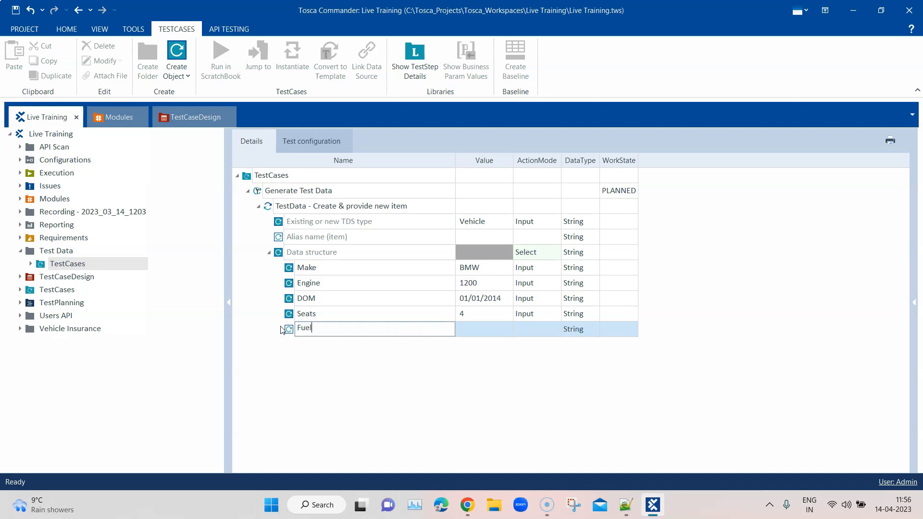
click(474, 330)
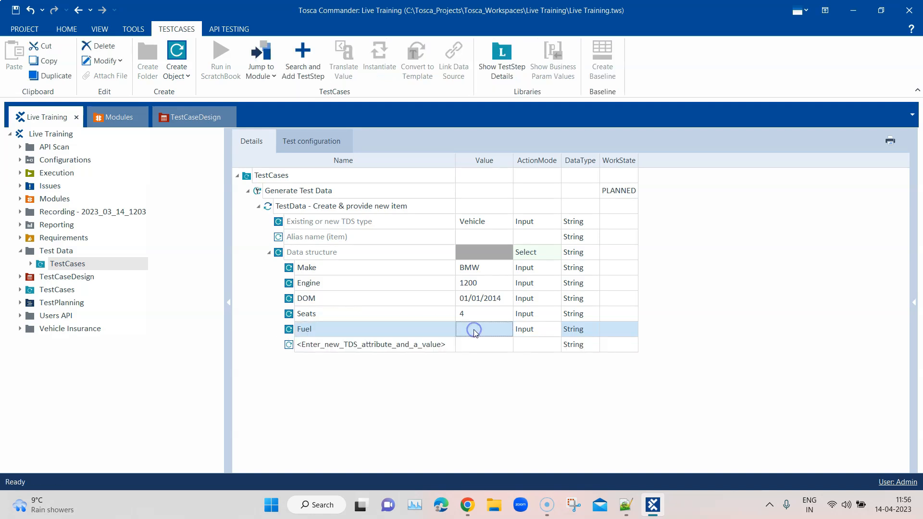
click(474, 330)
Add a data structure attribute named List Price with the value 1500, checking the insurance form for the field name.
click(468, 505)
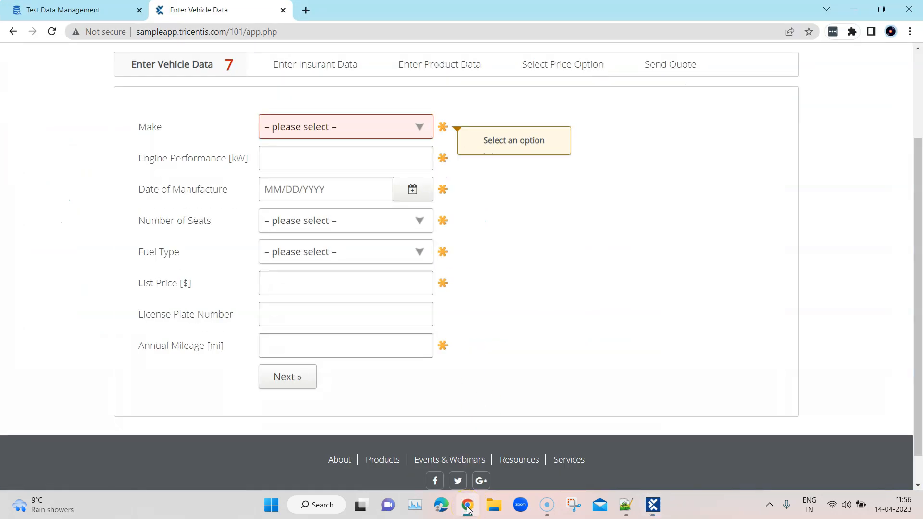
click(468, 505)
click(366, 345)
click(381, 345)
drag(436, 345, 288, 349)
text(List Proice)
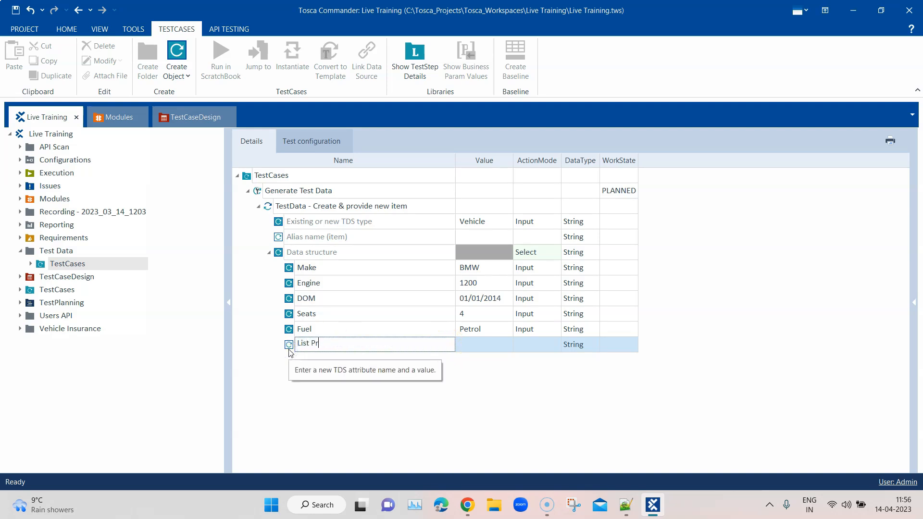
click(480, 345)
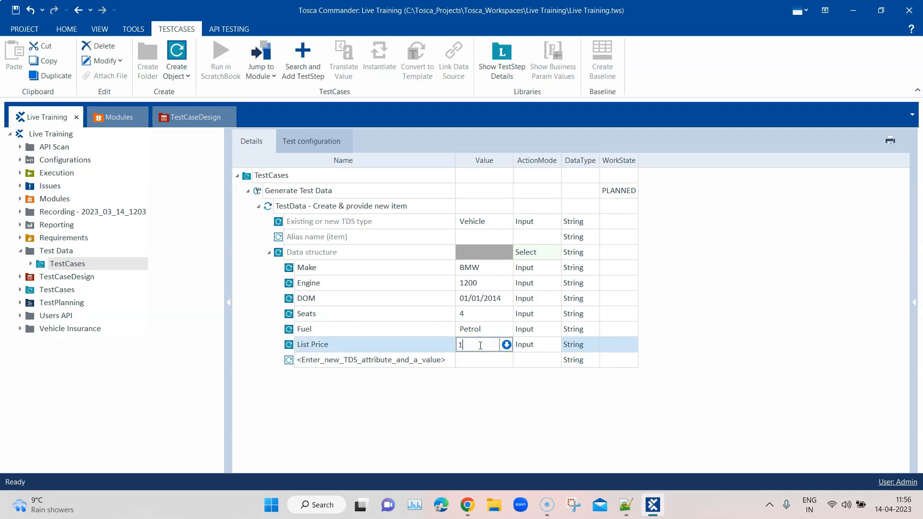
click(496, 412)
Add a data structure attribute named Mileage with the value 1000, checking the insurance form for the field name.
click(469, 504)
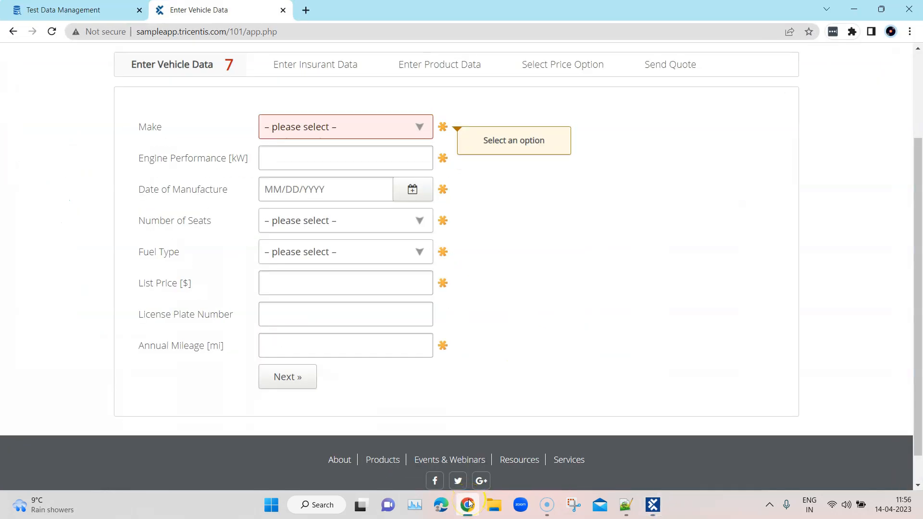
click(468, 504)
click(382, 360)
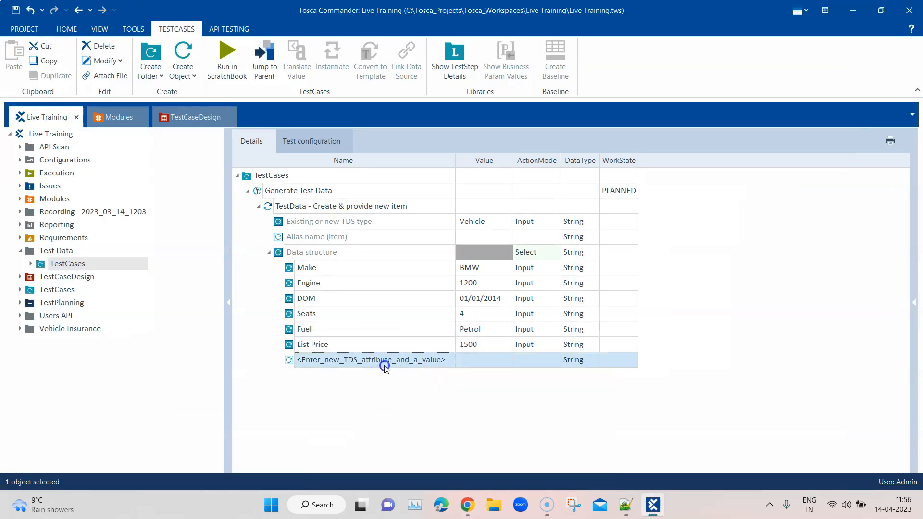
click(384, 359)
drag(441, 361, 289, 359)
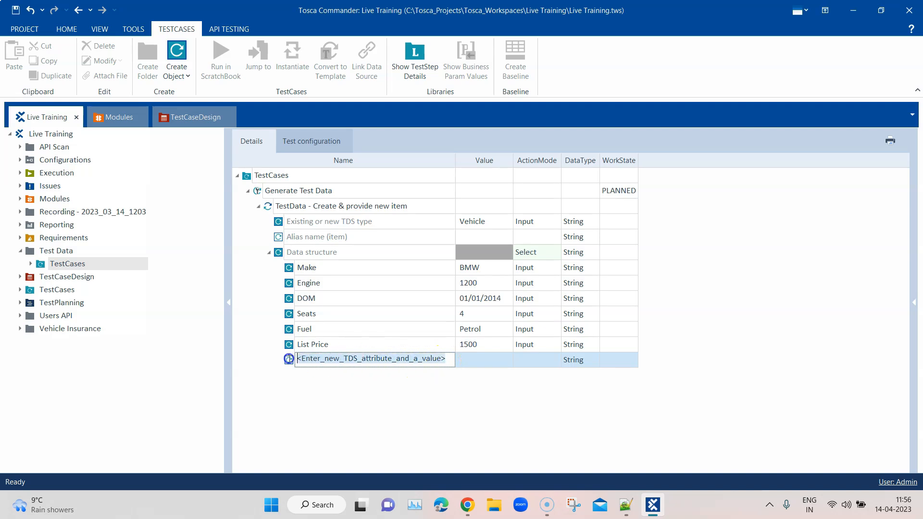
text(Mileage)
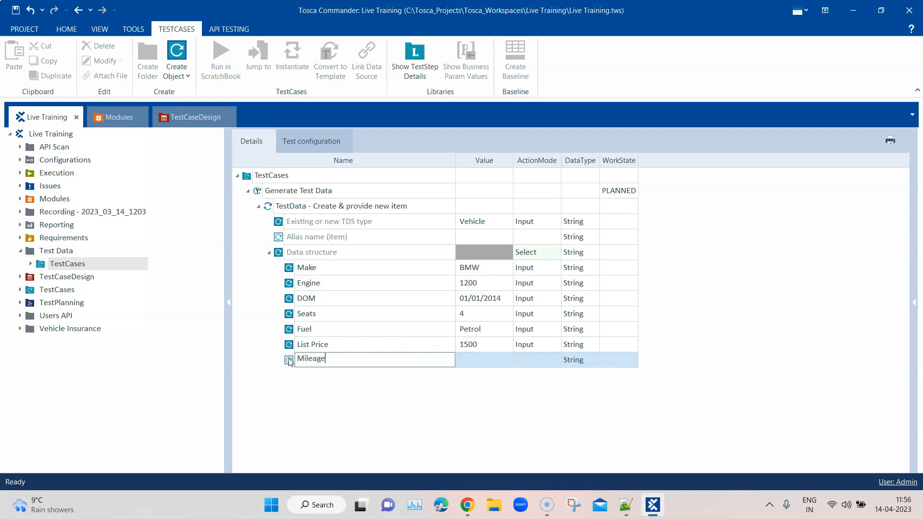
click(479, 360)
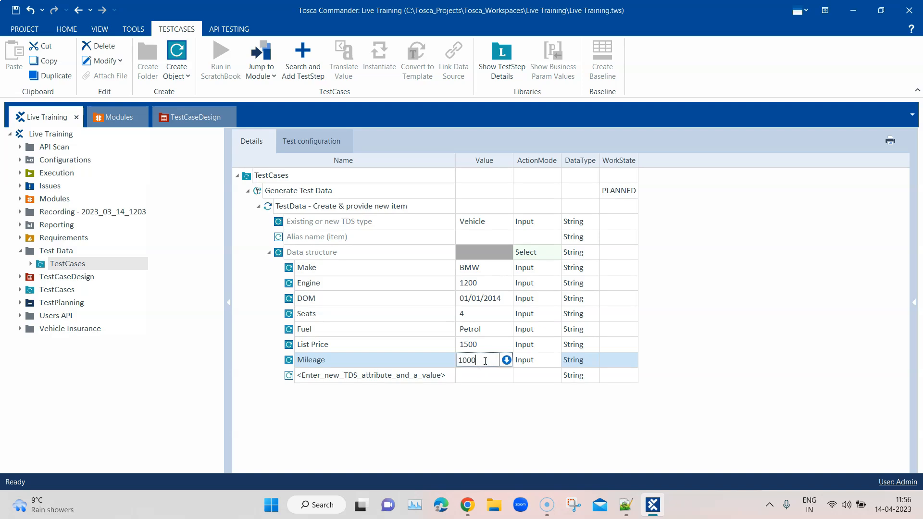
click(753, 344)
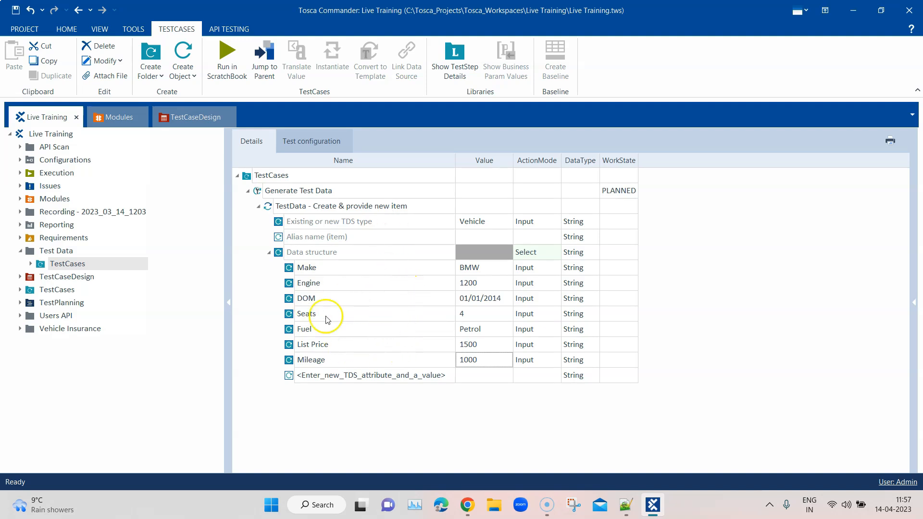
click(415, 438)
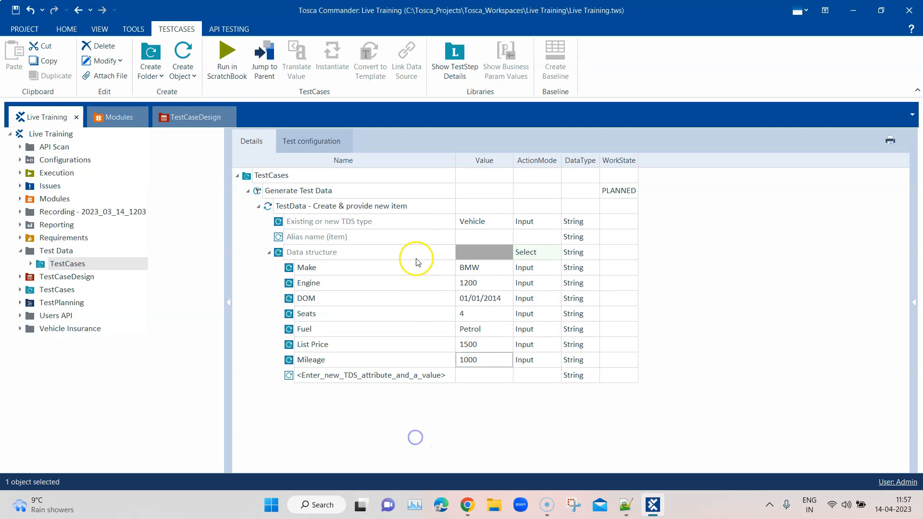
Run the TestData - Create & provide new item test step in ScratchBook, read its full log info, and close the results.
right_click(302, 206)
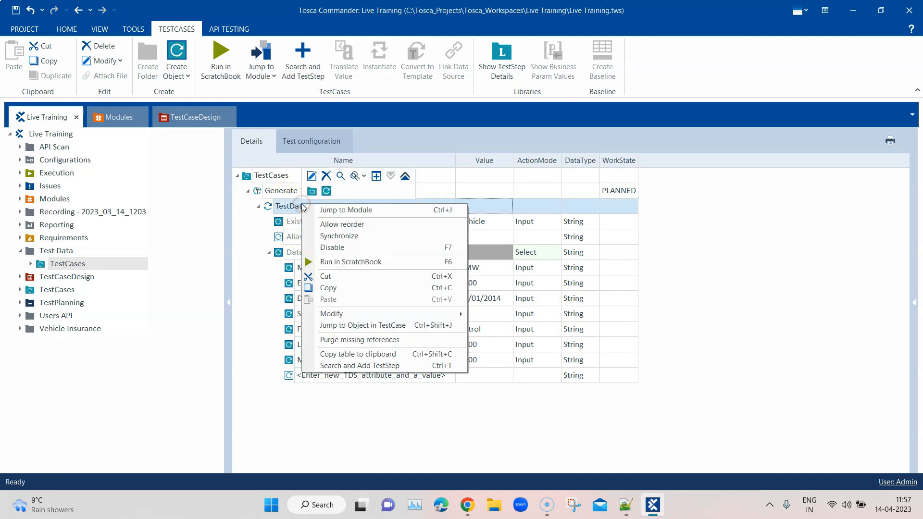
click(345, 262)
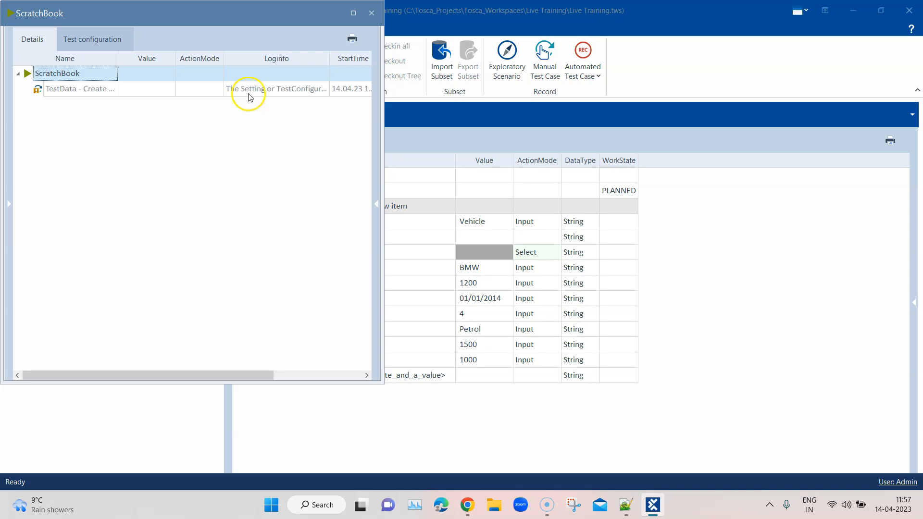
click(247, 90)
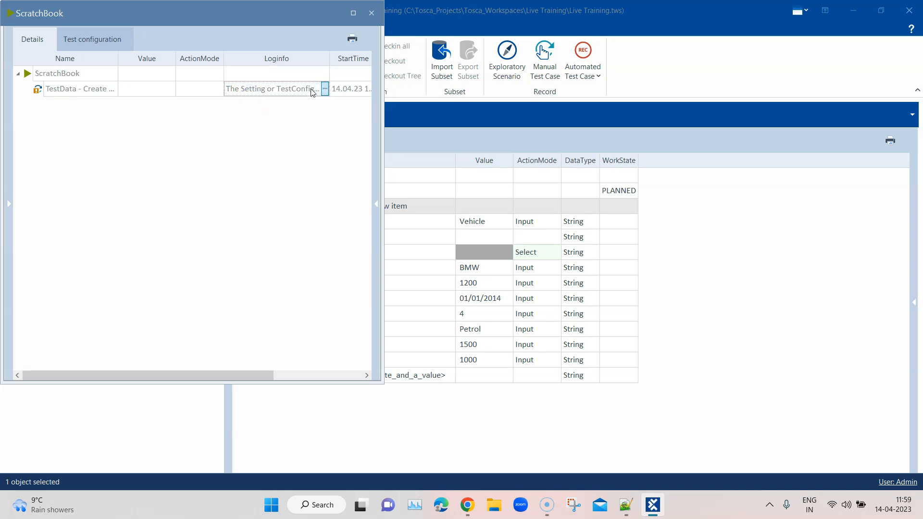
click(324, 90)
click(331, 106)
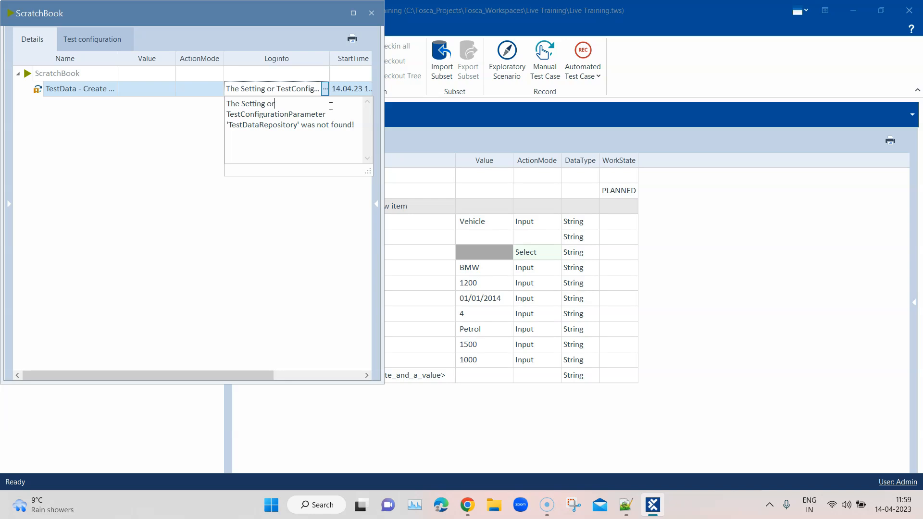
click(371, 13)
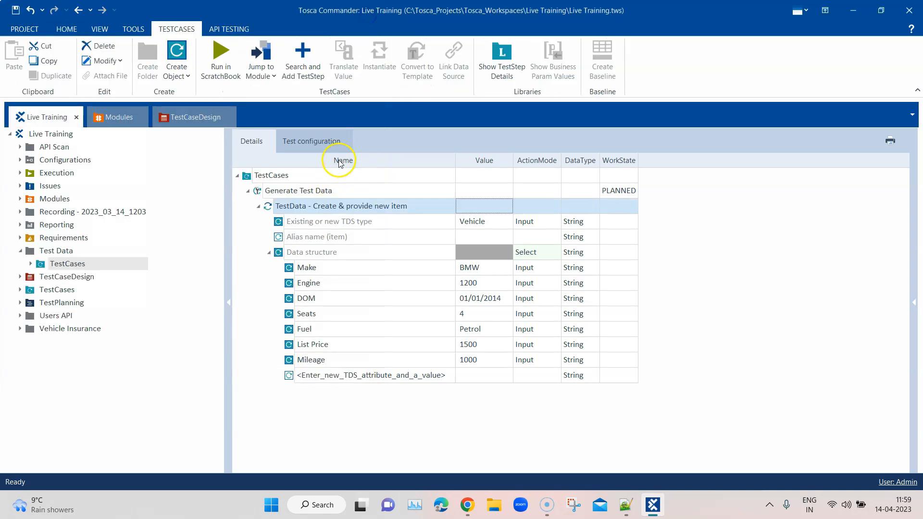
Add a test configuration parameter named TestDataEndpoint to the TestCases folder under Test Data.
click(20, 160)
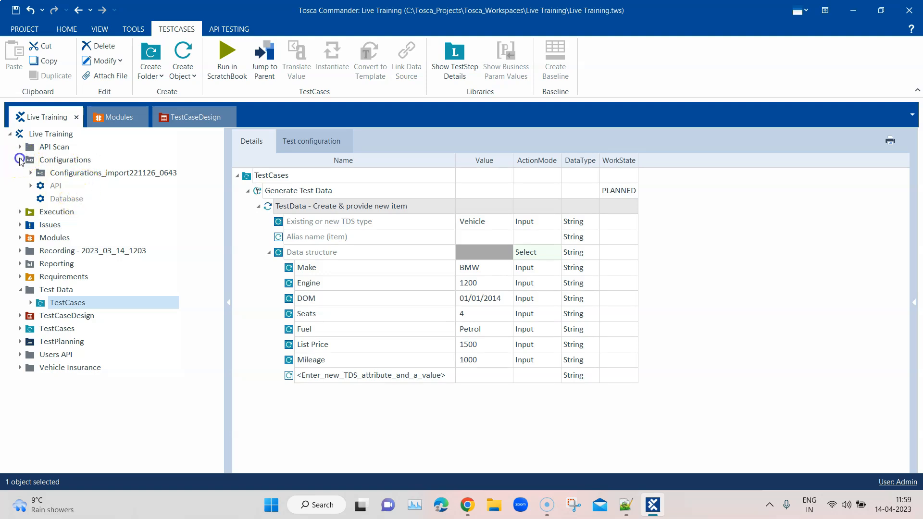
click(20, 159)
click(312, 140)
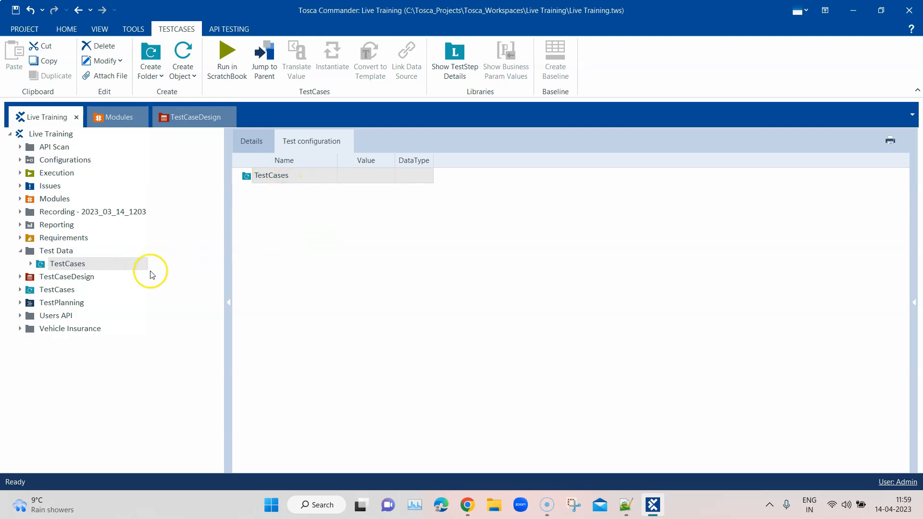
right_click(276, 183)
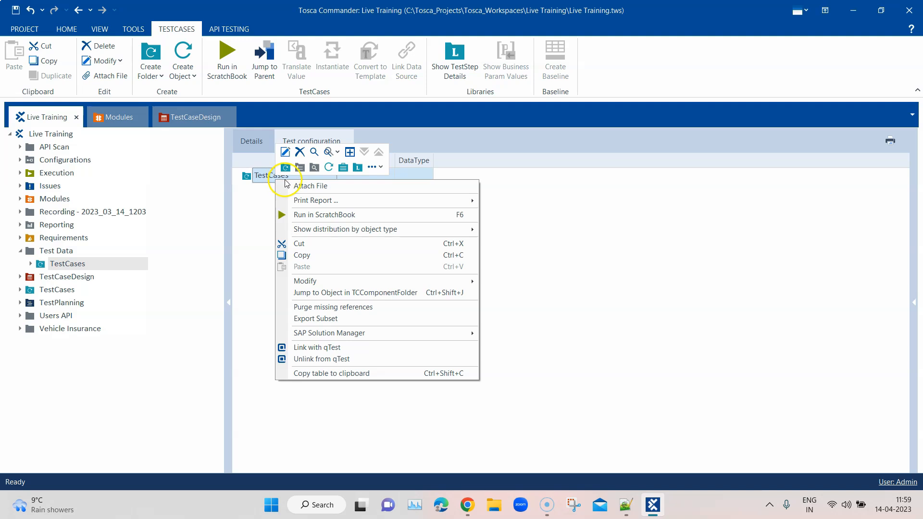
click(374, 167)
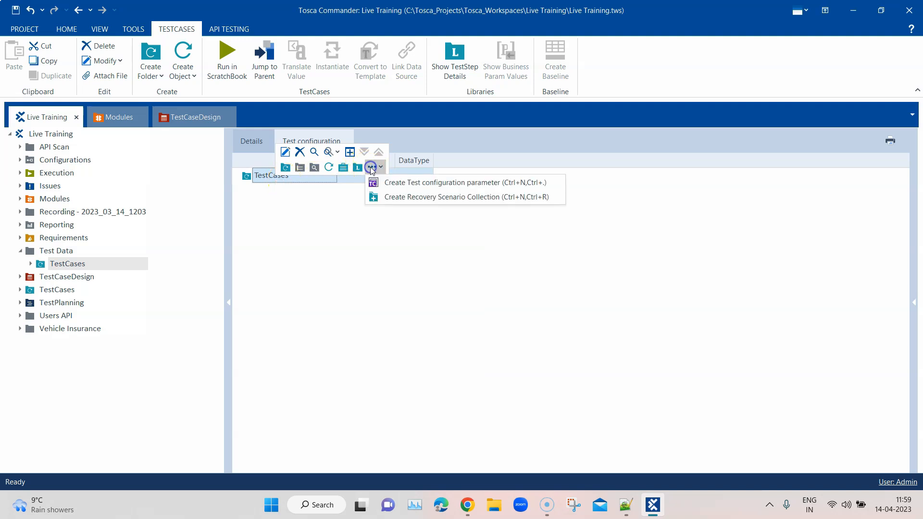
click(397, 186)
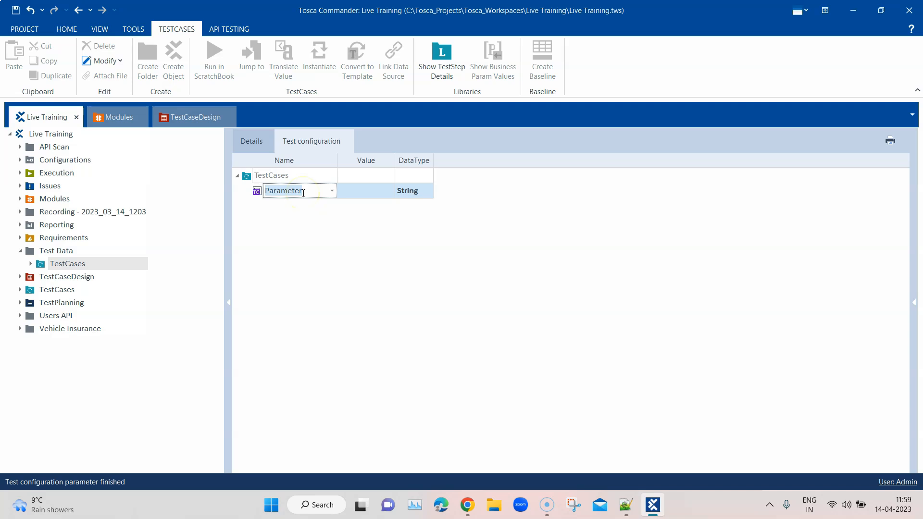
text(TestDataEndpoint)
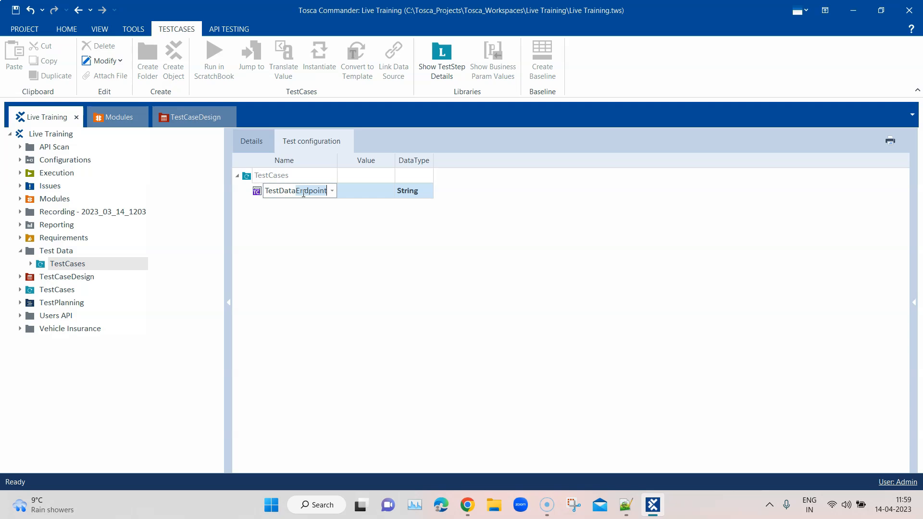
click(357, 193)
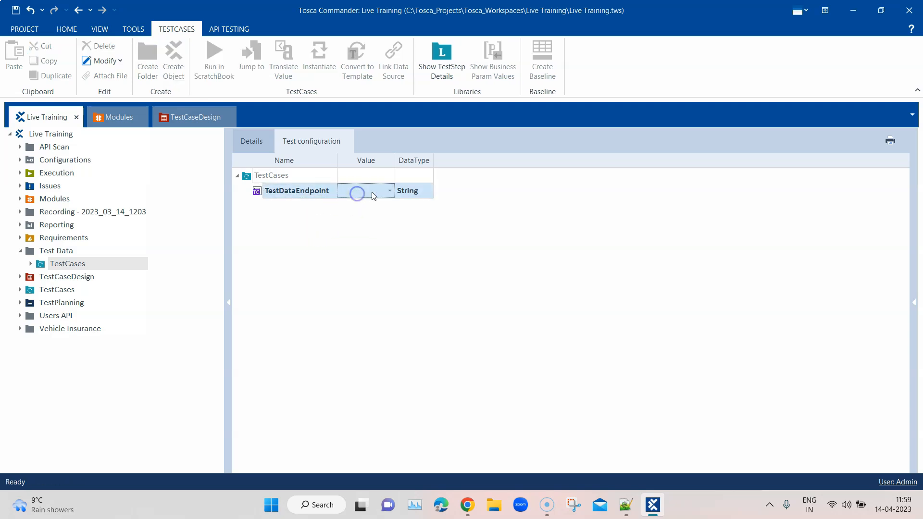
click(390, 192)
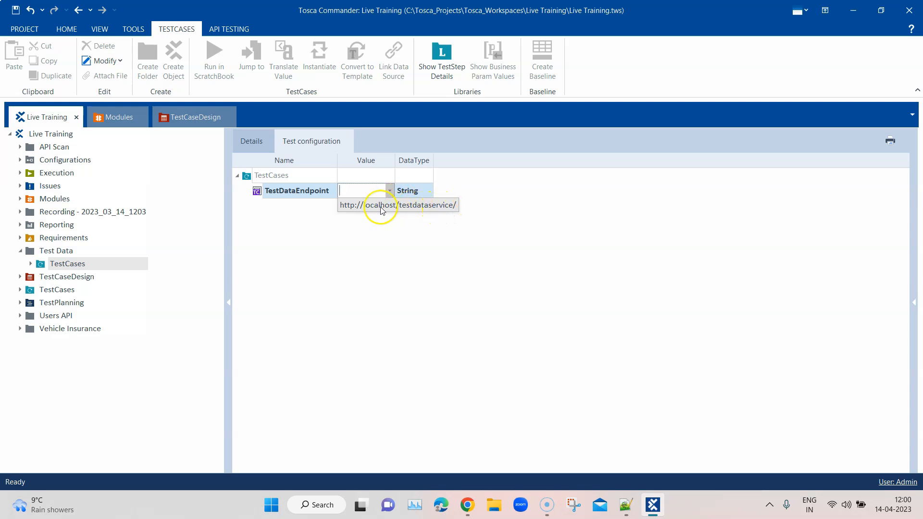
click(395, 206)
click(393, 239)
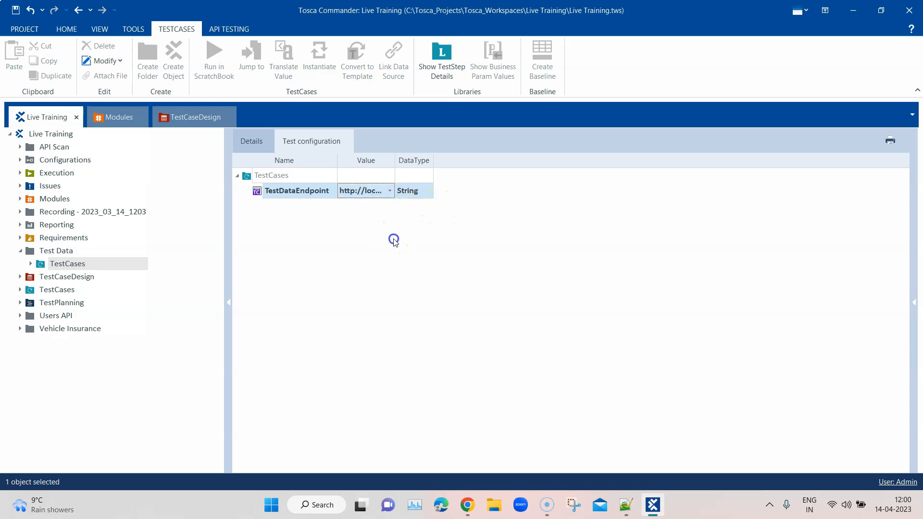
drag(394, 160, 443, 160)
right_click(287, 178)
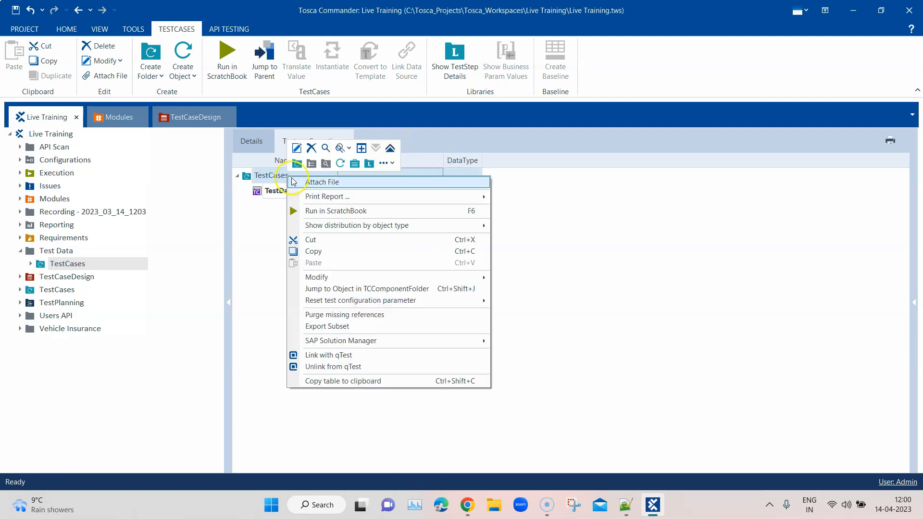
click(274, 281)
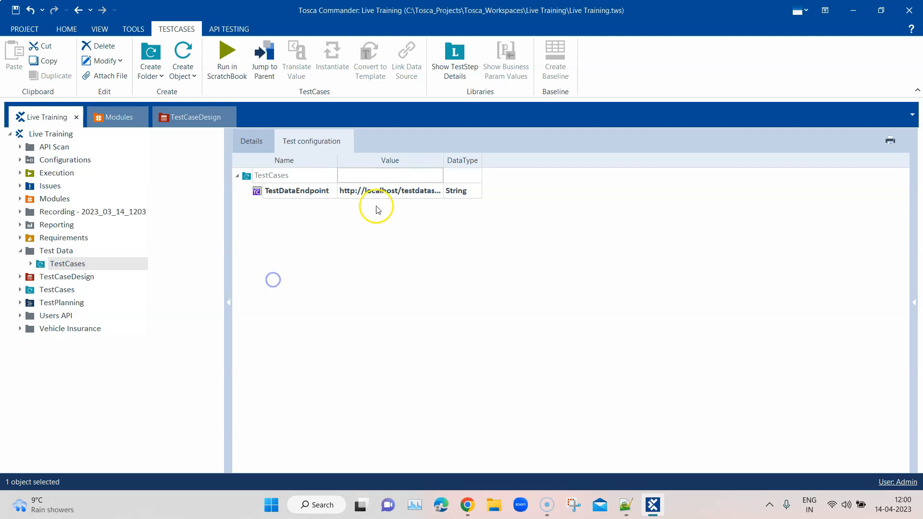
click(398, 193)
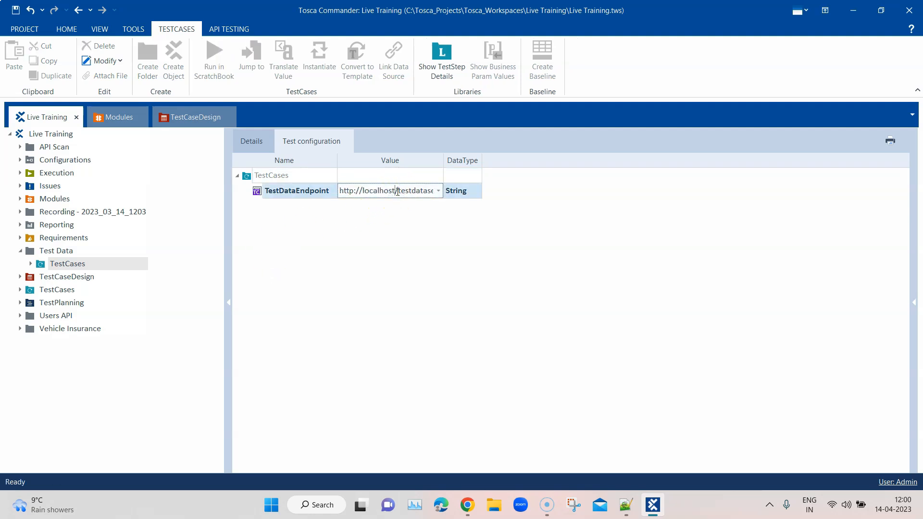
text(:8080)
click(394, 229)
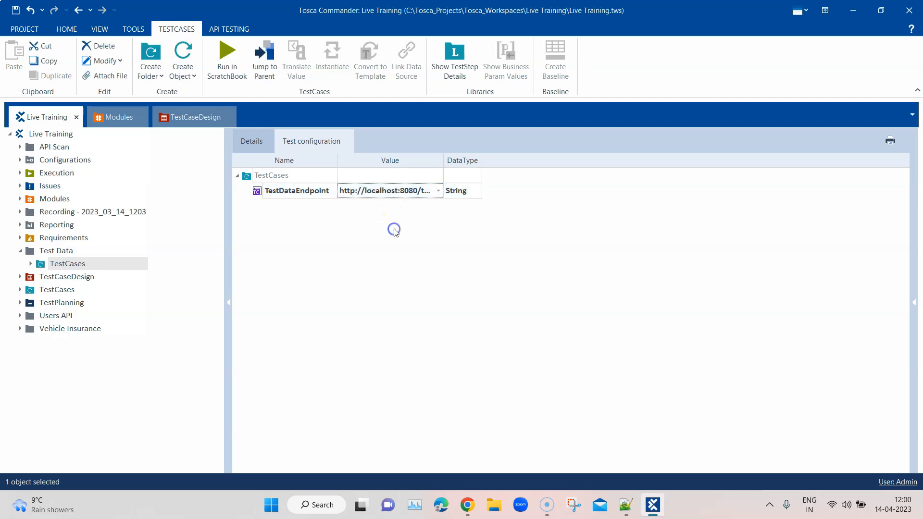
drag(441, 160, 528, 158)
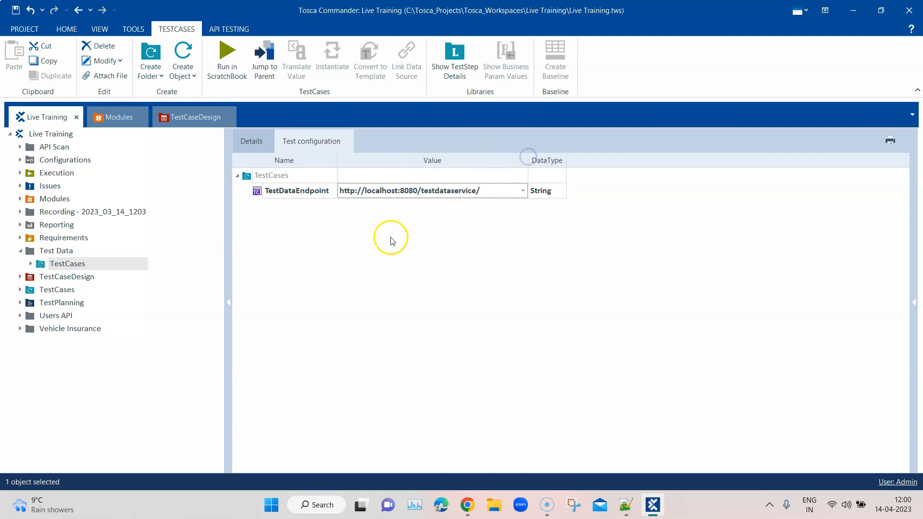
Add another test configuration parameter named TestDataRepository with the value SampleApp to the TestCases folder.
right_click(280, 175)
click(378, 168)
click(385, 181)
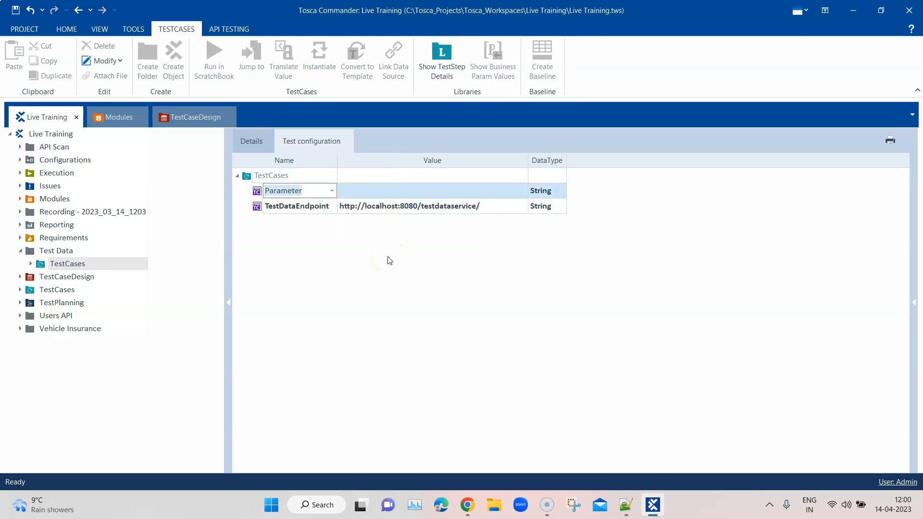
text(TestCaseRetries)
text(Da)
text(taReport)
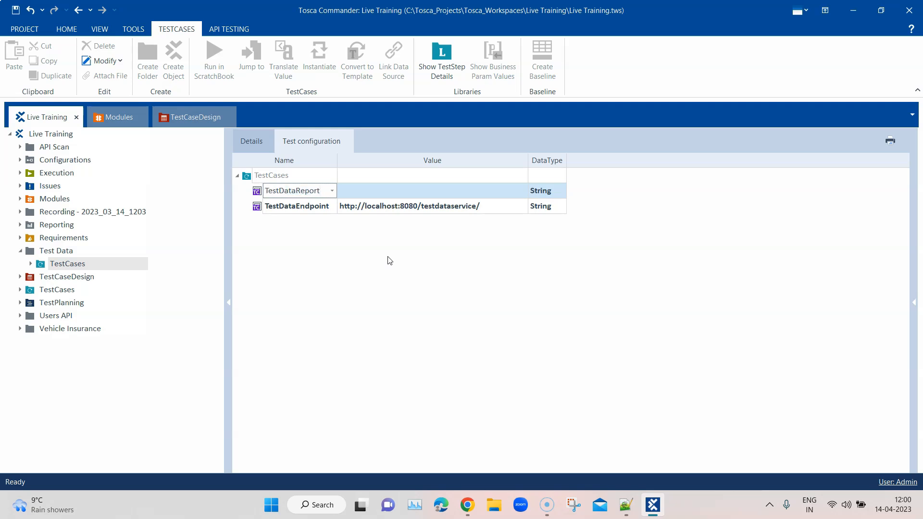
key(BackSpace)
key(BackSpace)
click(389, 260)
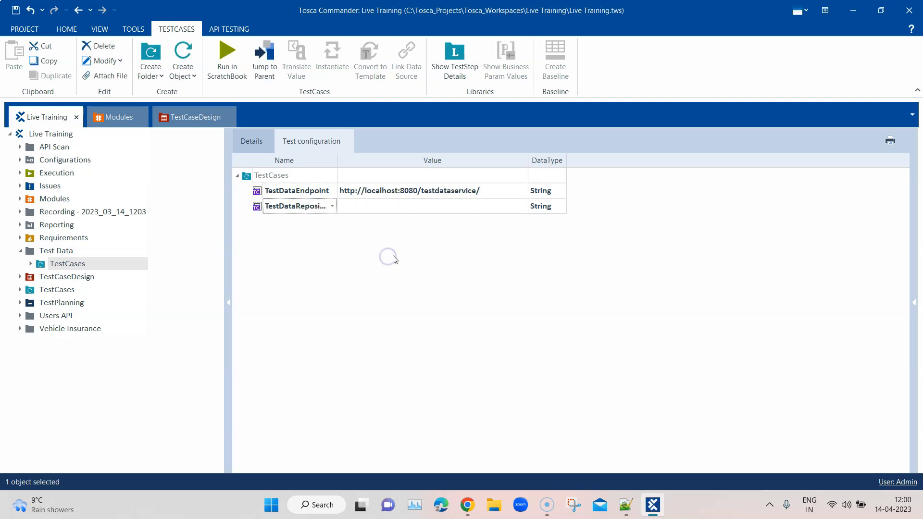
click(423, 210)
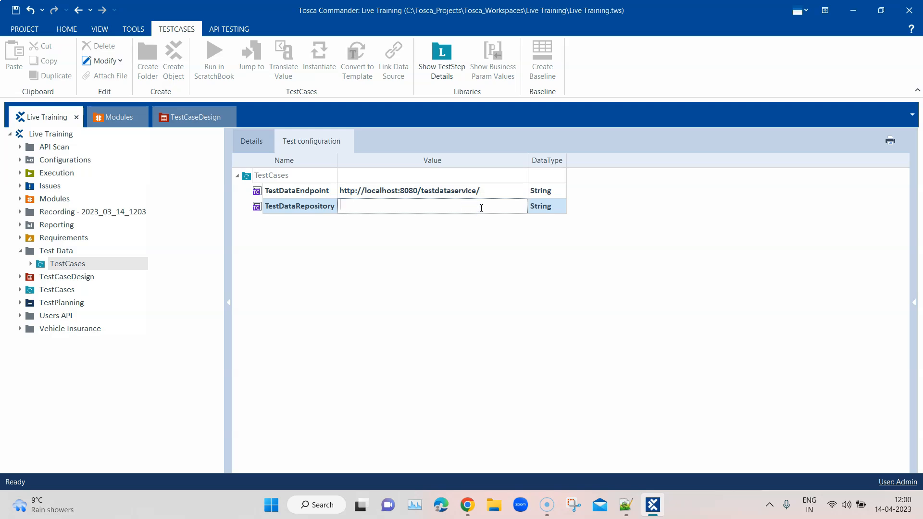
text(SampleApp)
click(480, 289)
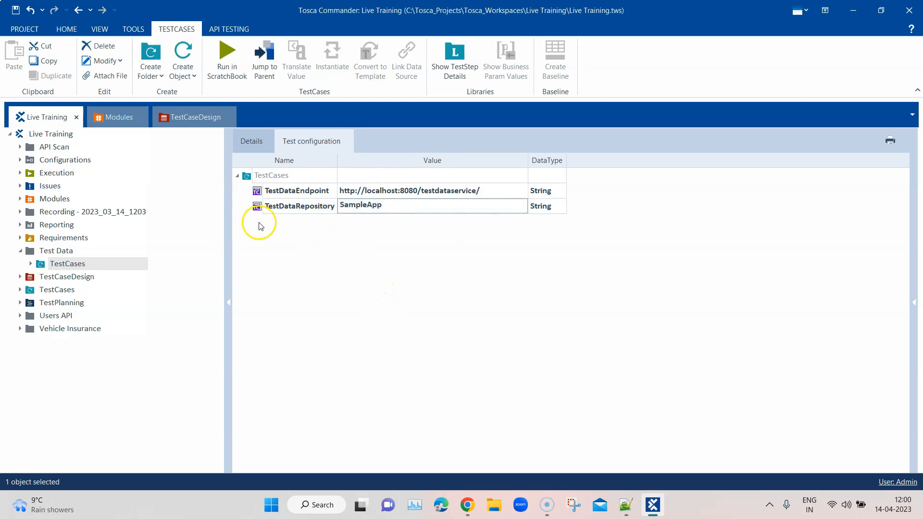
Run the Generate Test Data test case in ScratchBook, review its result columns, and close the results.
click(31, 264)
click(77, 277)
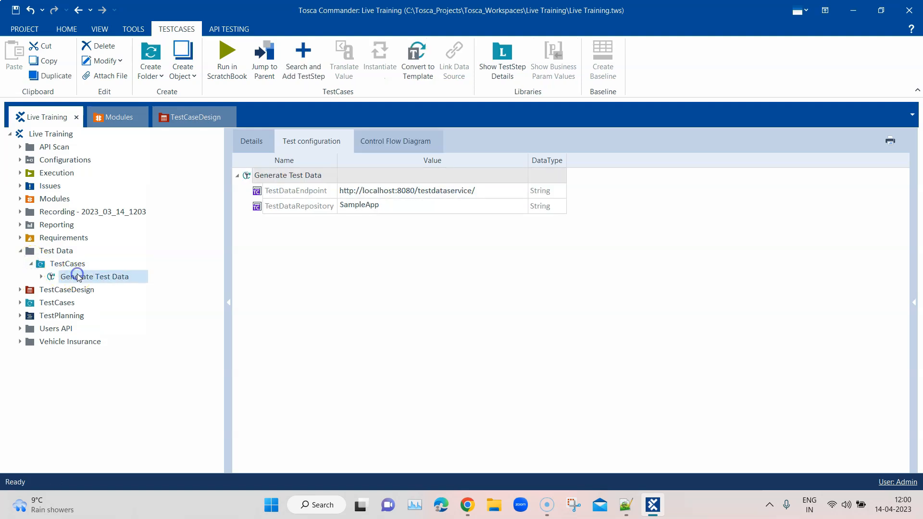
right_click(255, 175)
click(290, 224)
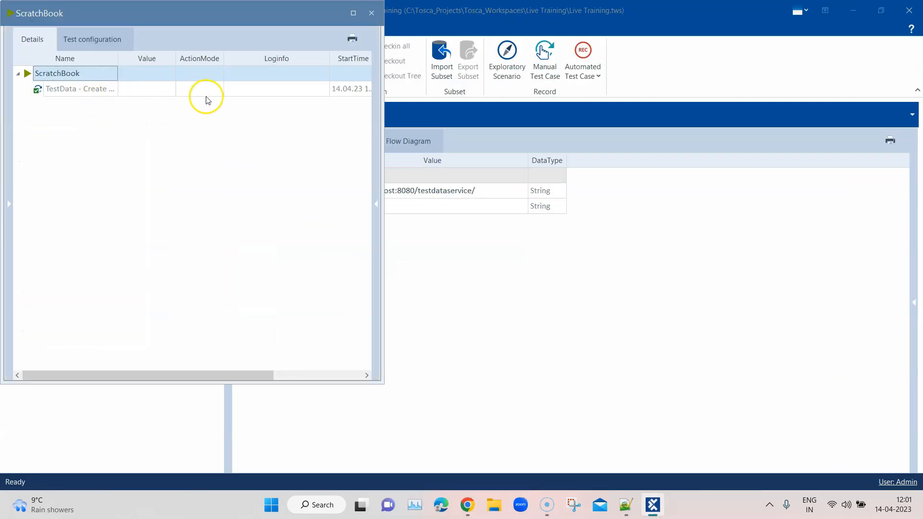
drag(383, 229, 517, 237)
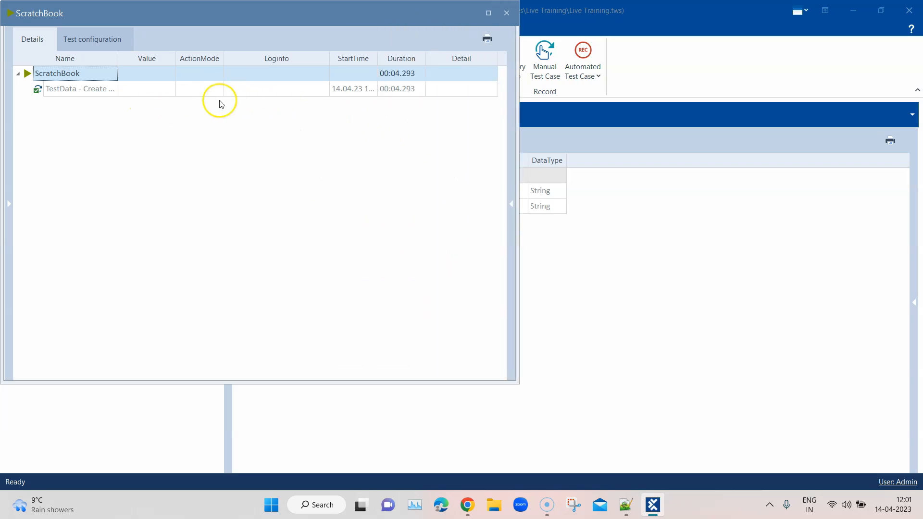
click(508, 14)
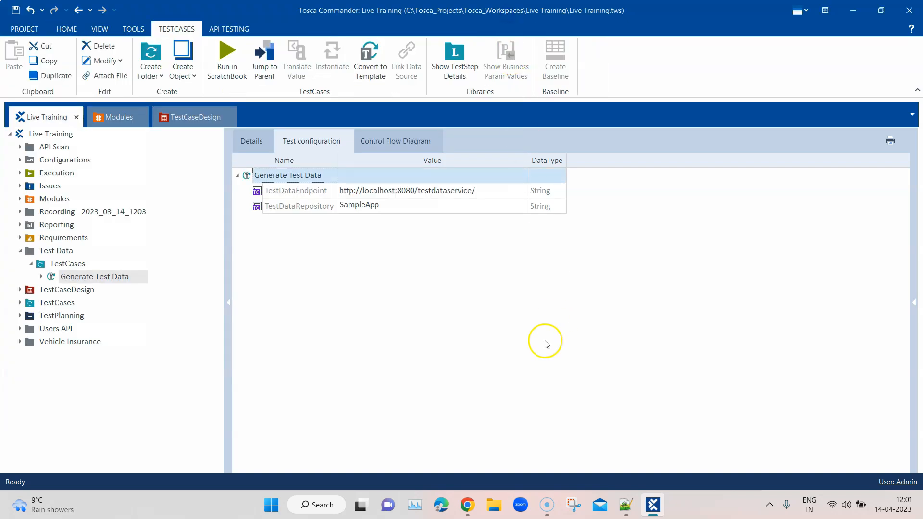
Switch to Test Data Management in Chrome, reload the SampleApp repository, and examine the records of the Vehicle type.
click(469, 504)
click(78, 8)
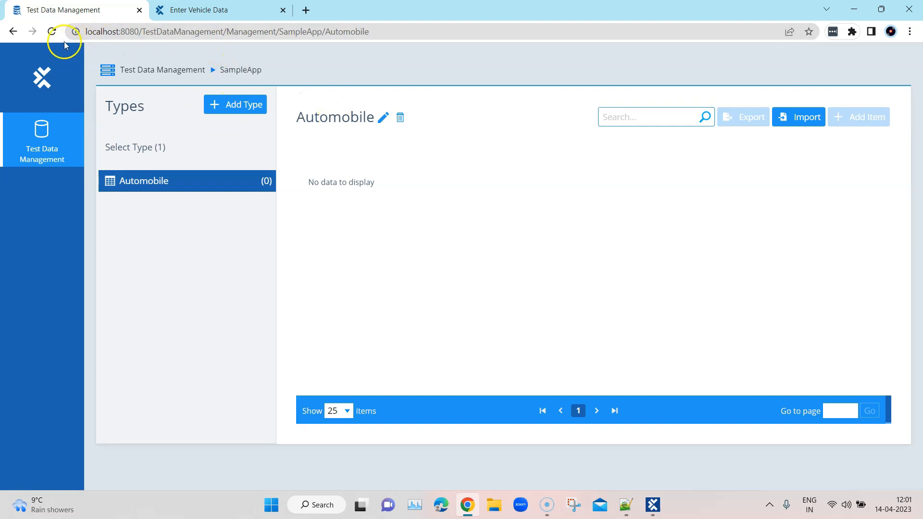
click(52, 31)
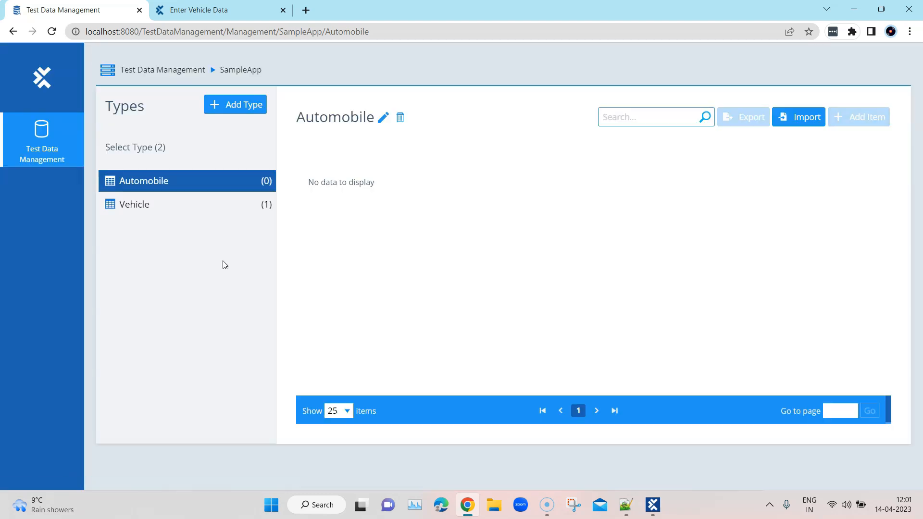
click(171, 205)
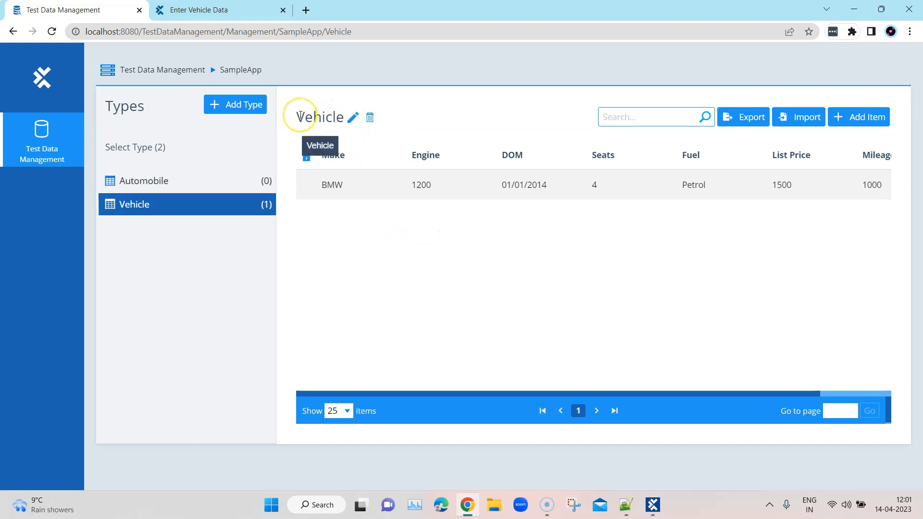
drag(299, 116, 340, 115)
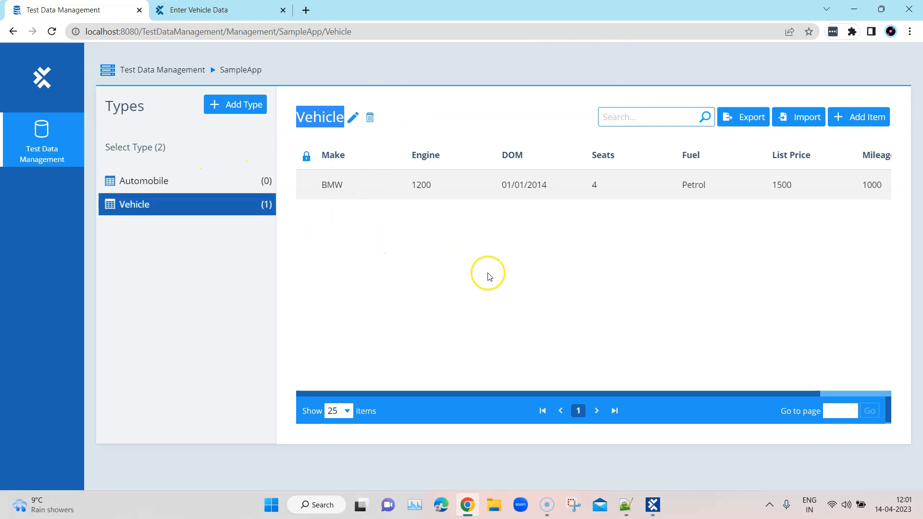
click(512, 276)
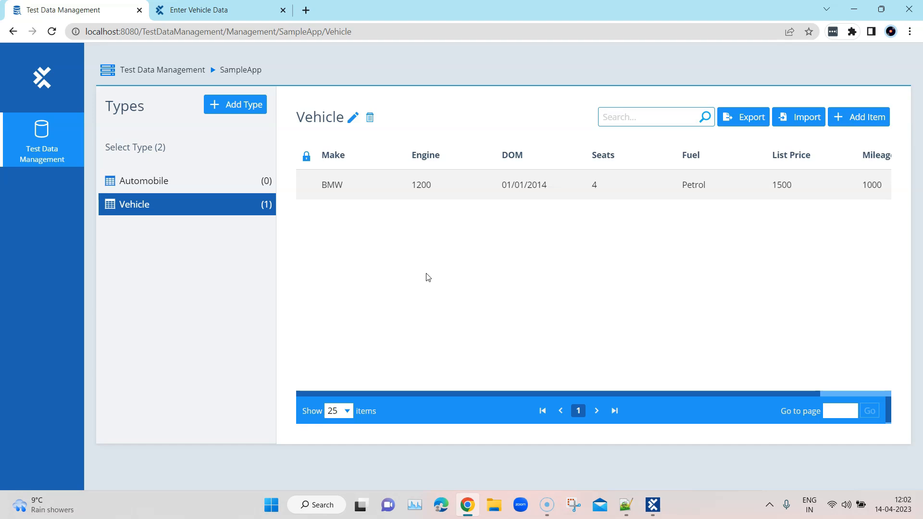
Return to Tosca Commander and set the existing or new TDS type of the TestData - Create & provide new item step to Automobile.
click(654, 502)
click(104, 277)
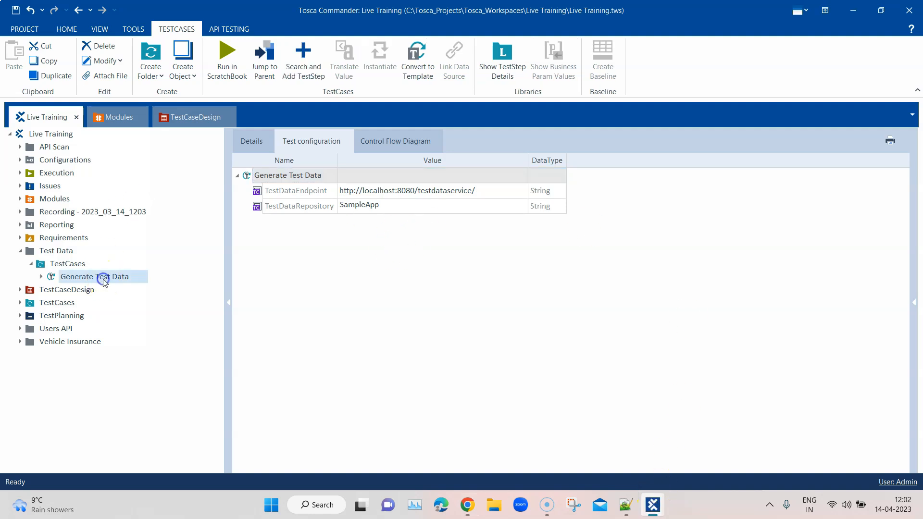
click(42, 276)
click(120, 290)
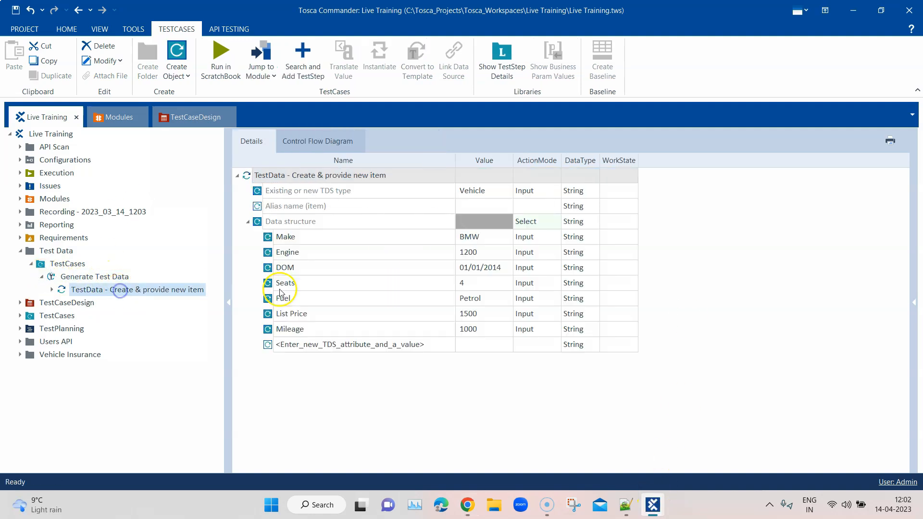
click(484, 189)
click(491, 192)
click(492, 193)
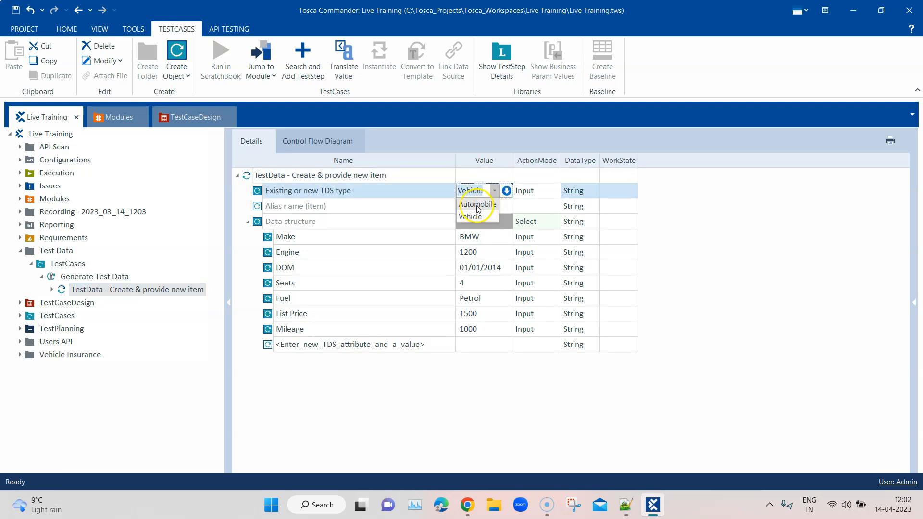
click(478, 206)
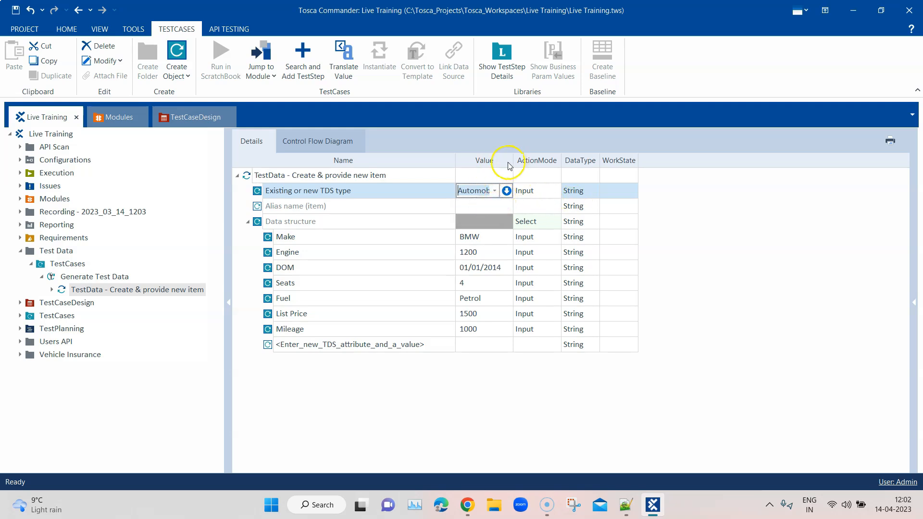
drag(512, 160, 548, 160)
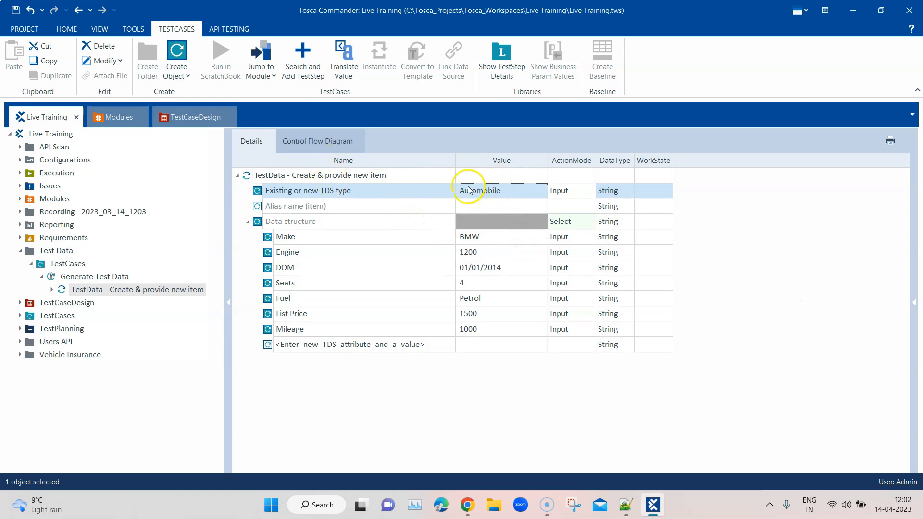
click(731, 201)
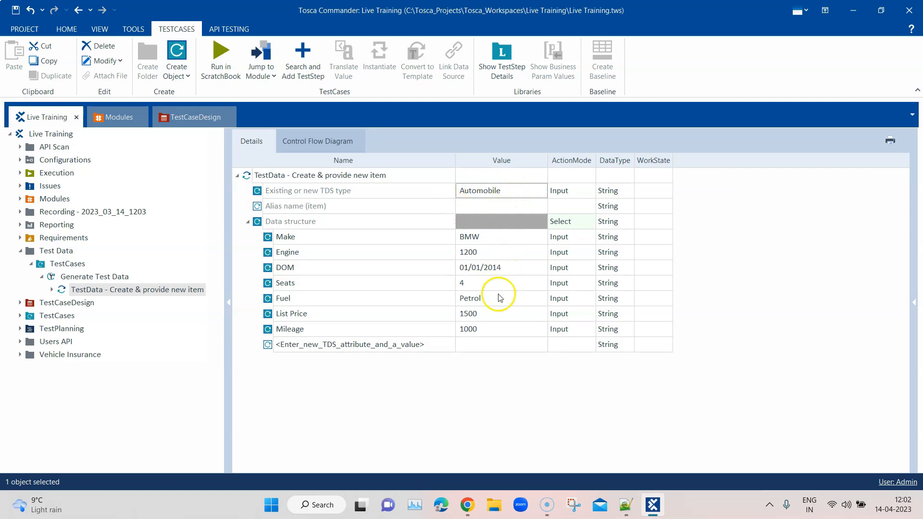
Set the Make attribute to Audi in the Automobile data structure, run the test step in ScratchBook, and close the results.
click(497, 237)
click(492, 239)
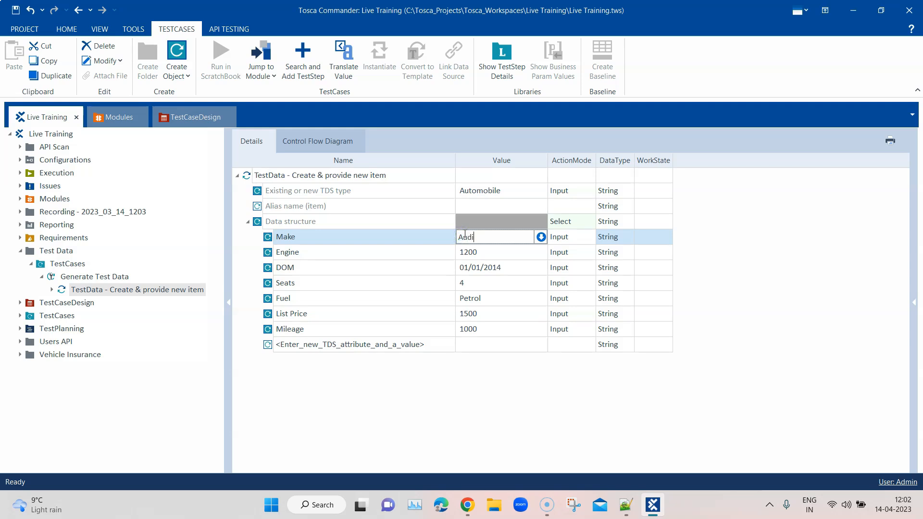
click(734, 262)
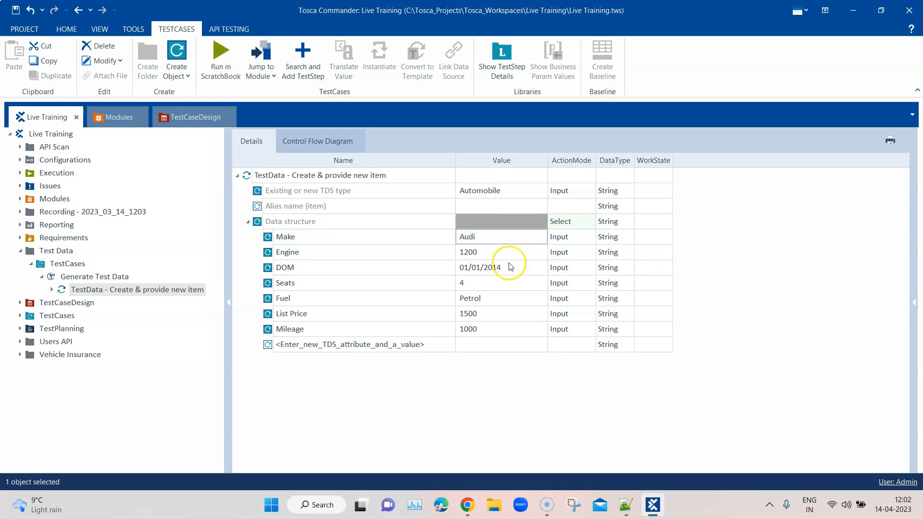
right_click(317, 176)
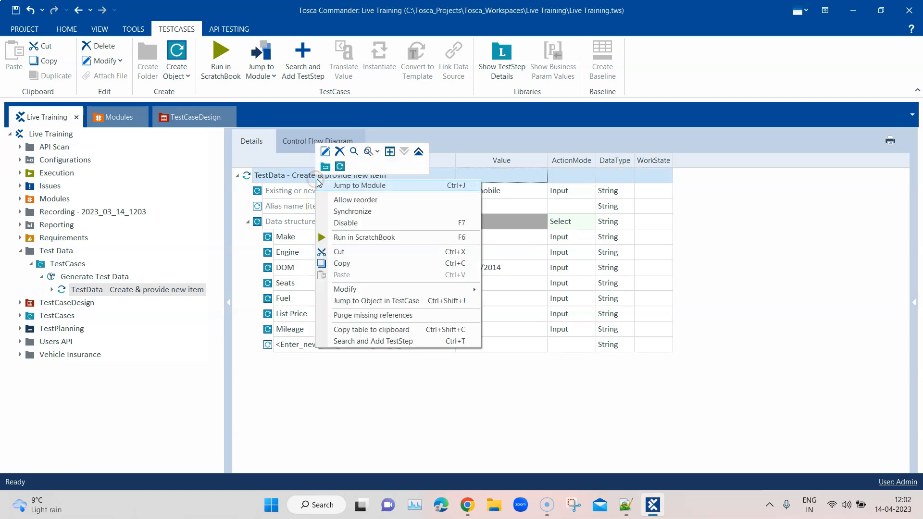
click(351, 238)
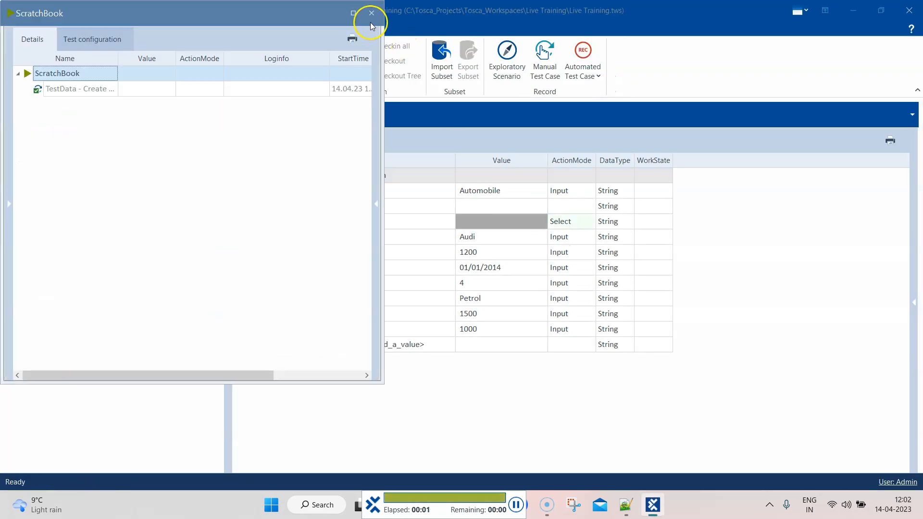
click(371, 13)
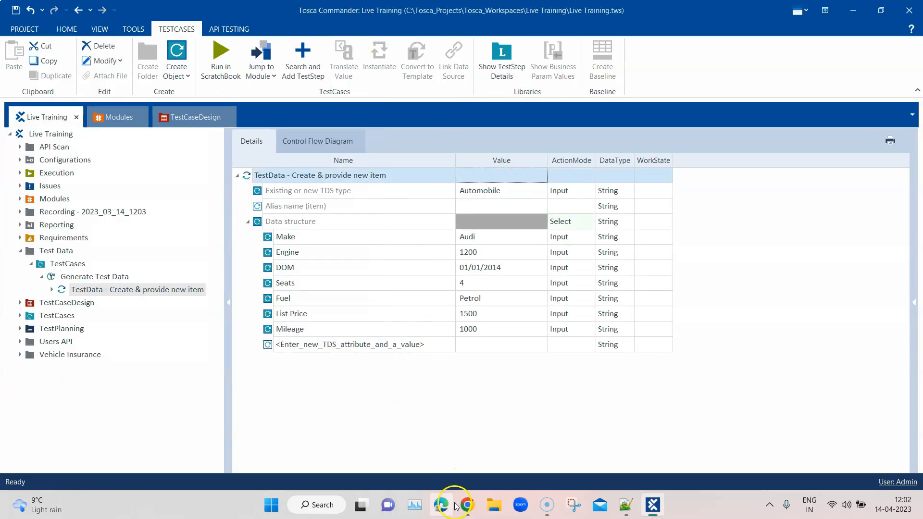
Switch to Test Data Management in Chrome, reload the SampleApp repository, examine the Automobile and Vehicle records, and return to Tosca Commander.
mouse_move(466, 505)
click(425, 418)
click(58, 38)
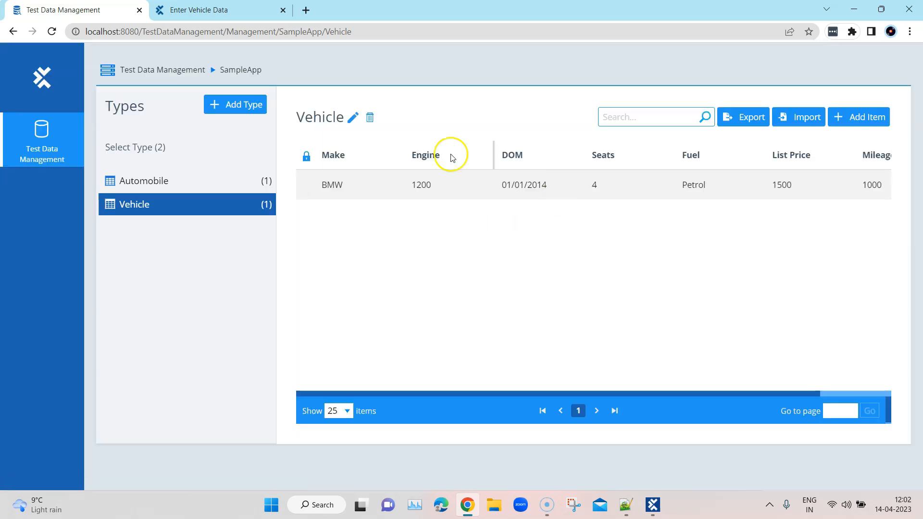
click(230, 181)
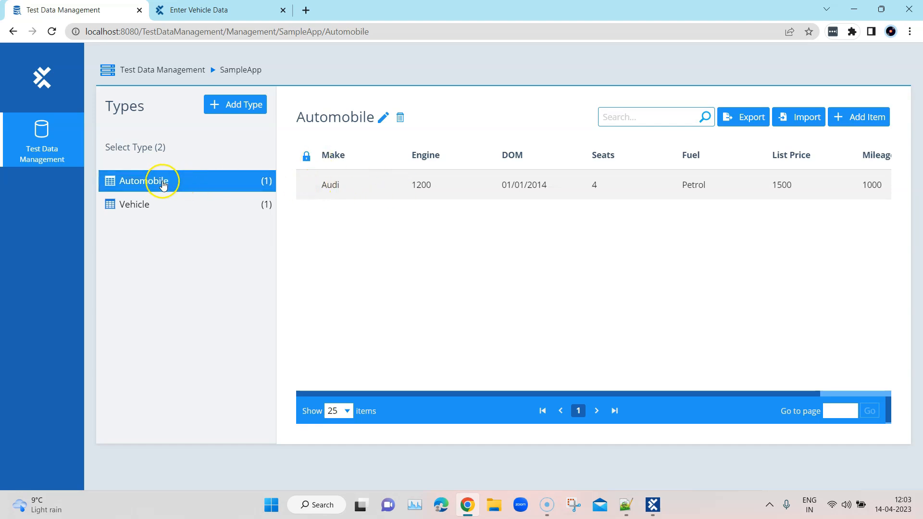
click(157, 203)
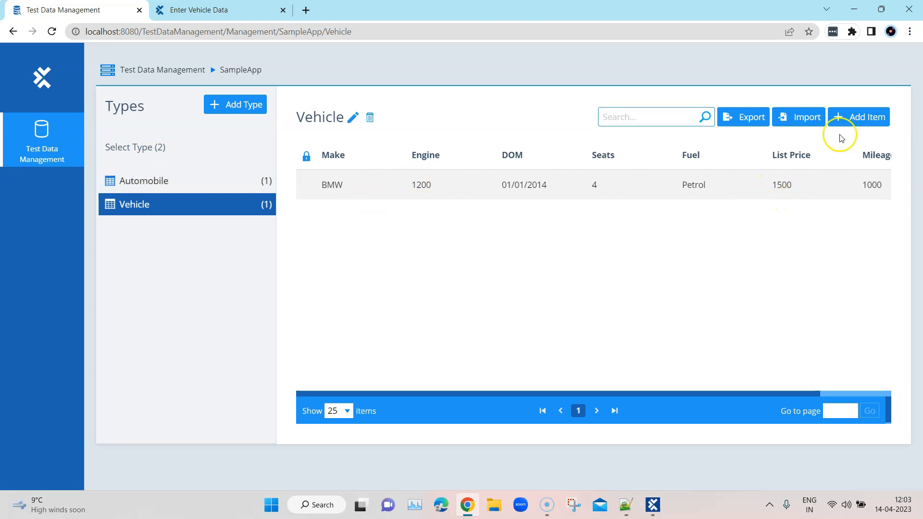
click(852, 14)
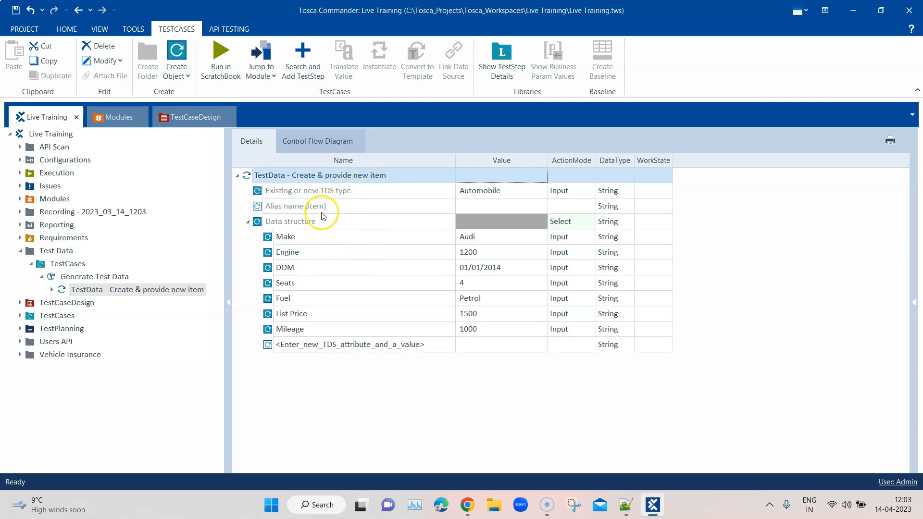
Search for TestData modules and add a TestData - Find & provide item step to the Generate Test Data test case.
click(248, 222)
click(248, 222)
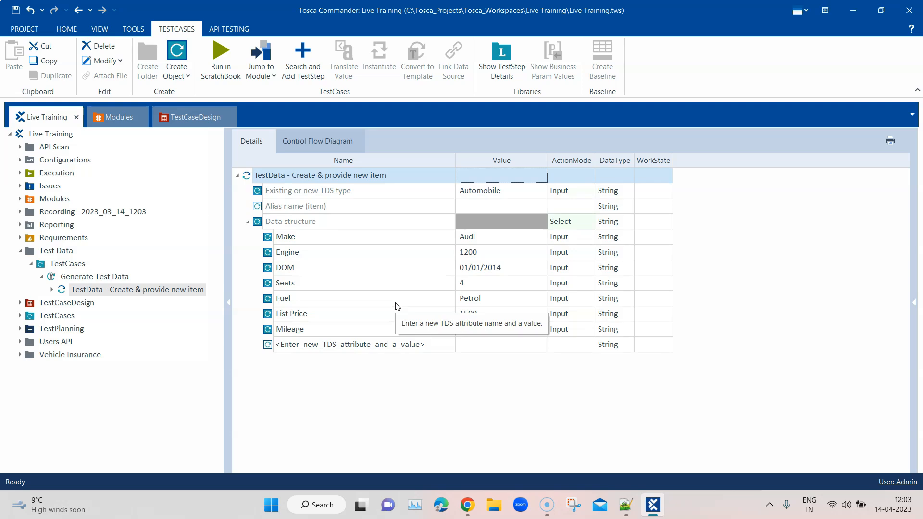
click(247, 222)
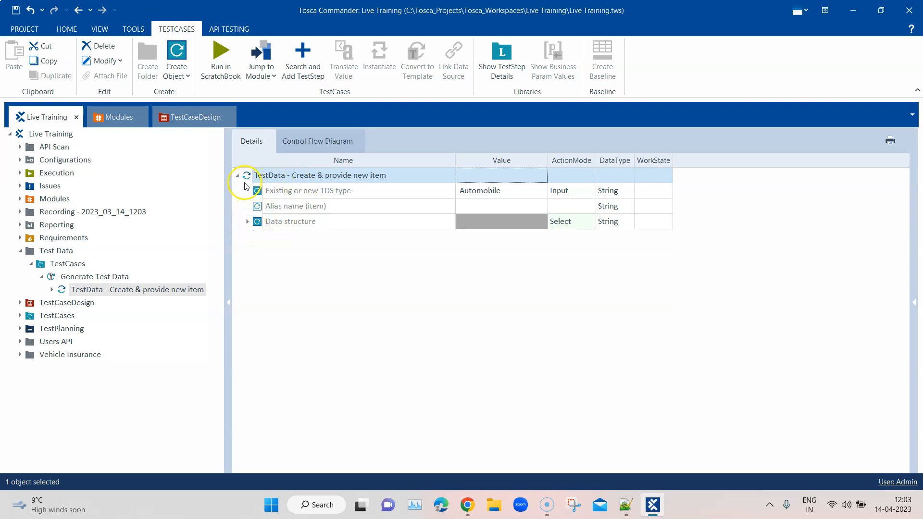
click(97, 276)
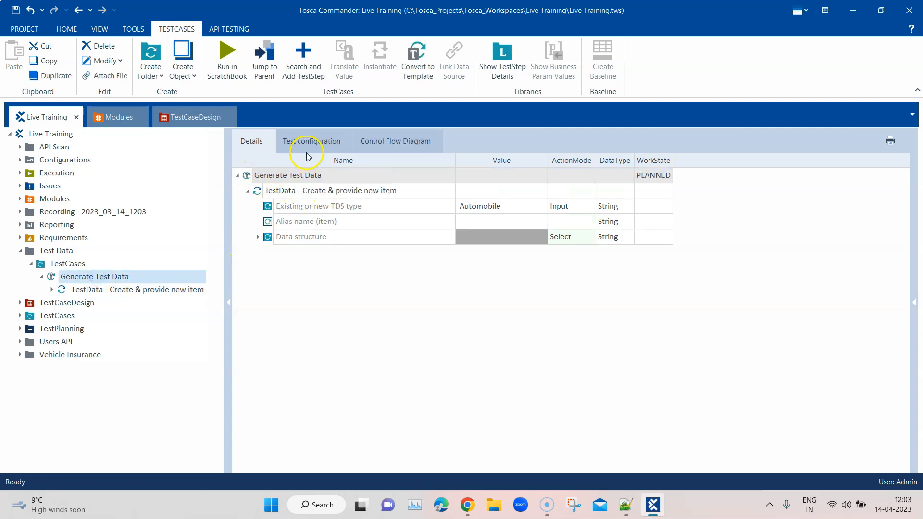
click(247, 191)
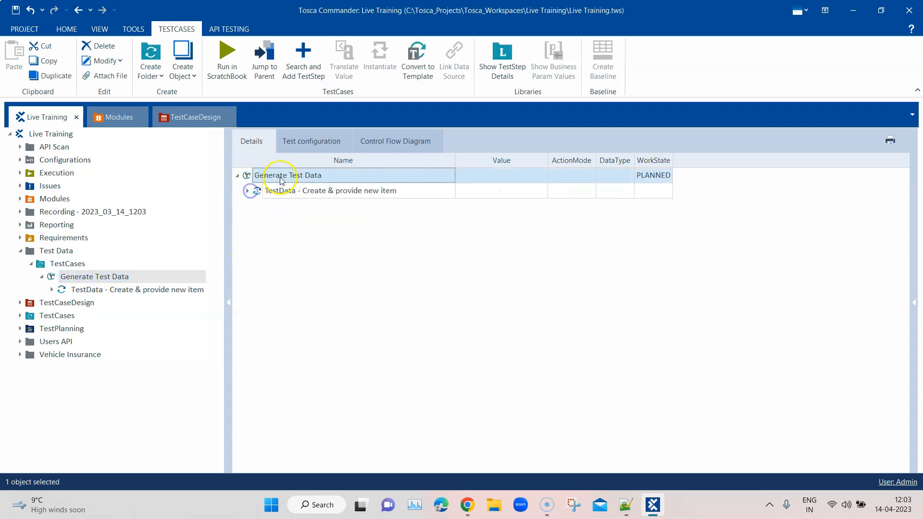
right_click(281, 176)
click(342, 384)
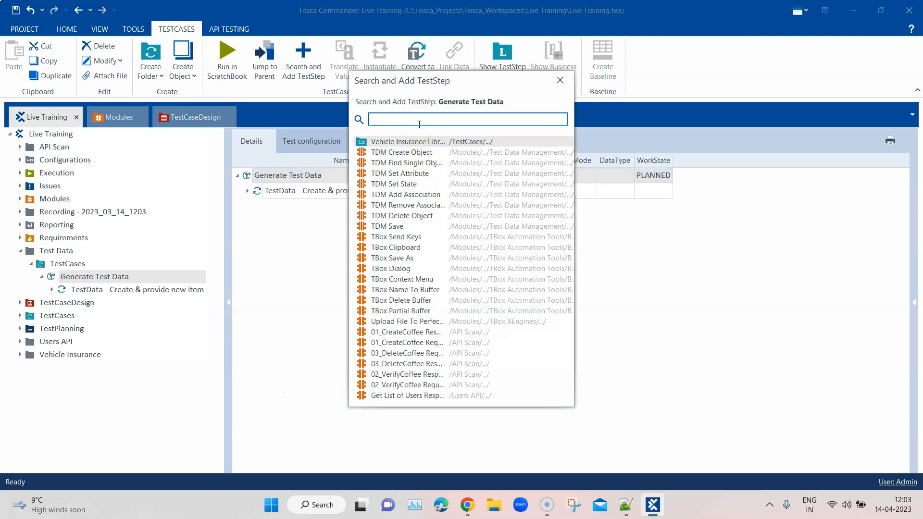
text(TestData)
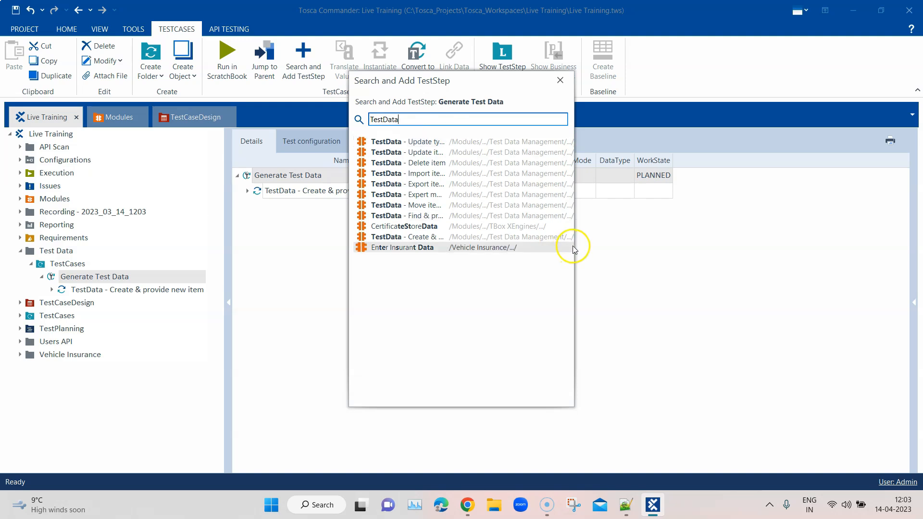
drag(574, 247, 734, 258)
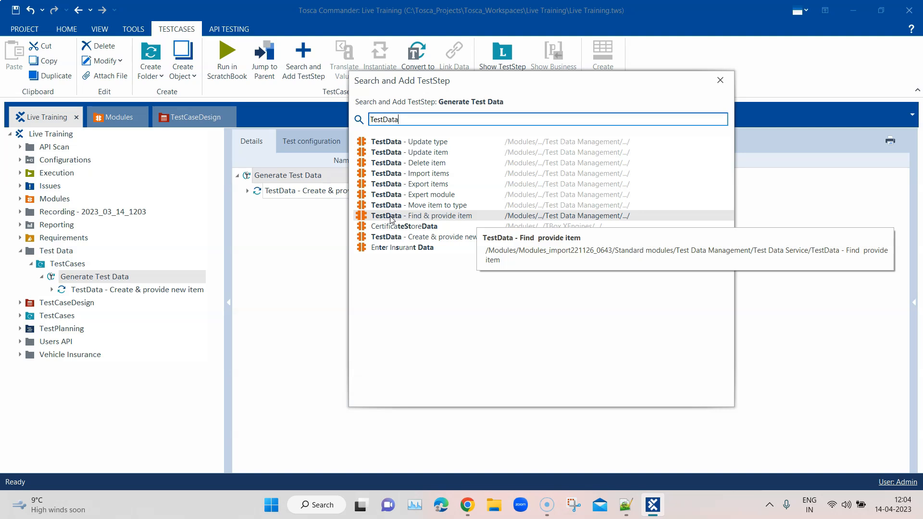
double_click(421, 217)
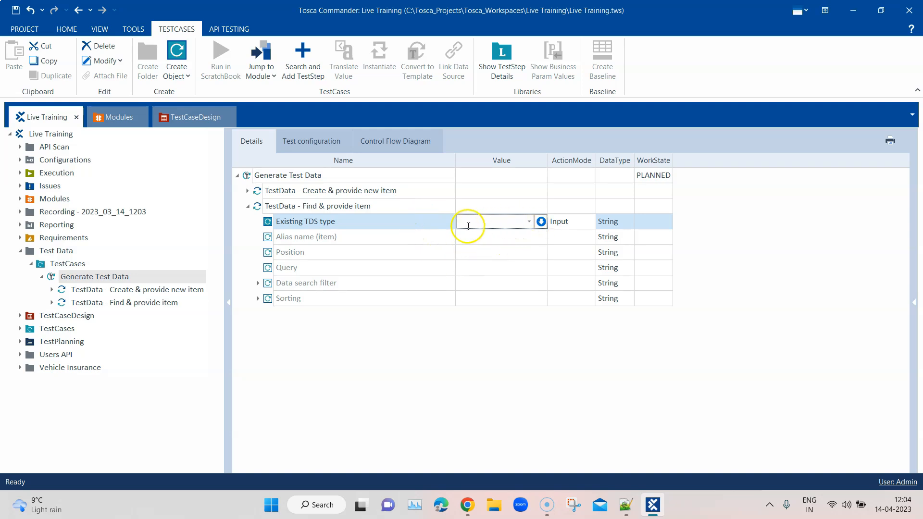
Set the Existing TDS type of the TestData - Find & provide item step to Vehicle.
click(528, 222)
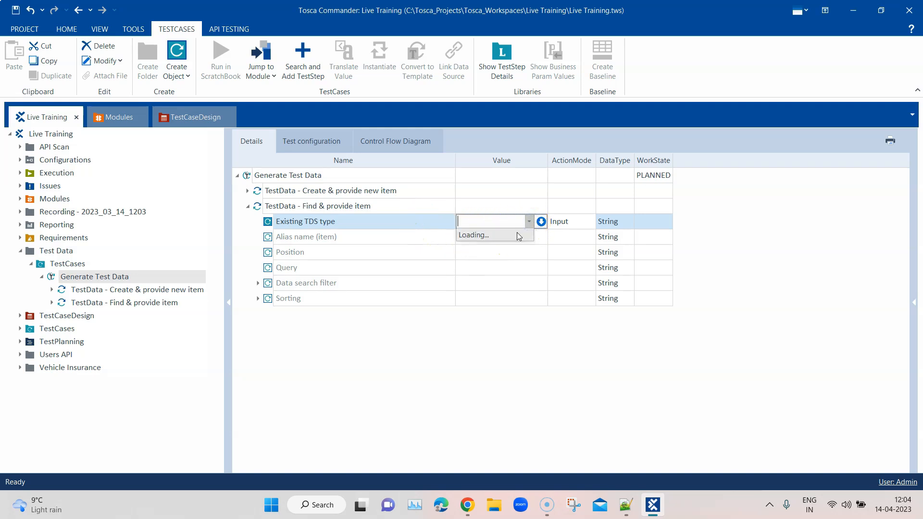
click(475, 211)
click(479, 221)
click(481, 222)
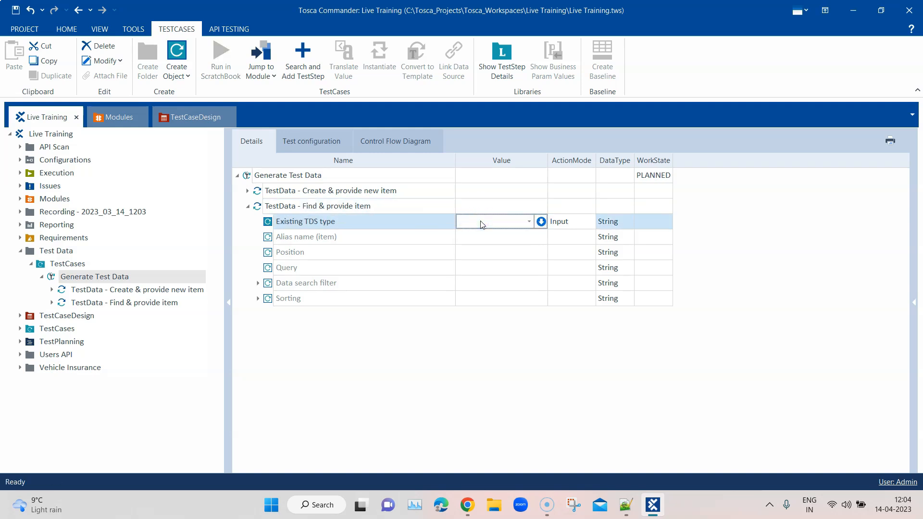
text(Automobile)
key(BackSpace)
key(BackSpace)
key(BackSpace)
click(484, 300)
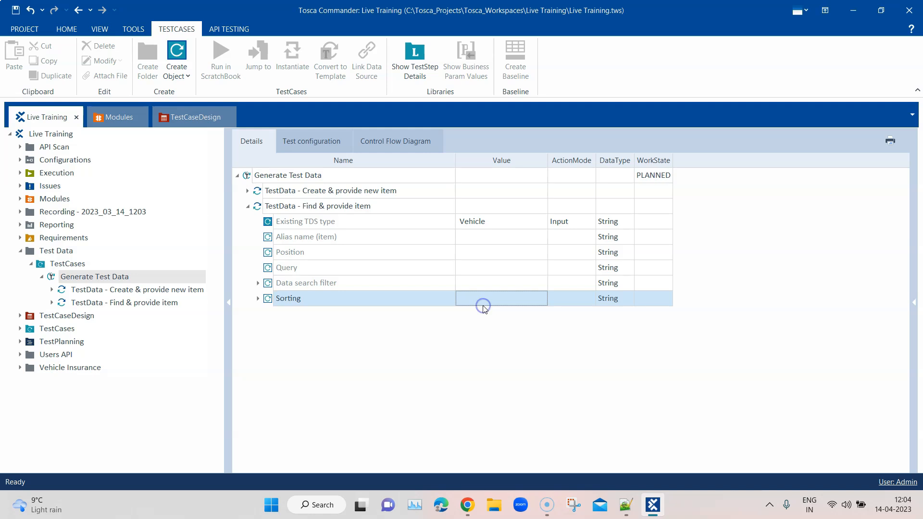
Examine the alias name, position choices, query, sorting and data search filter attributes of the TestData - Find & provide item step.
click(483, 238)
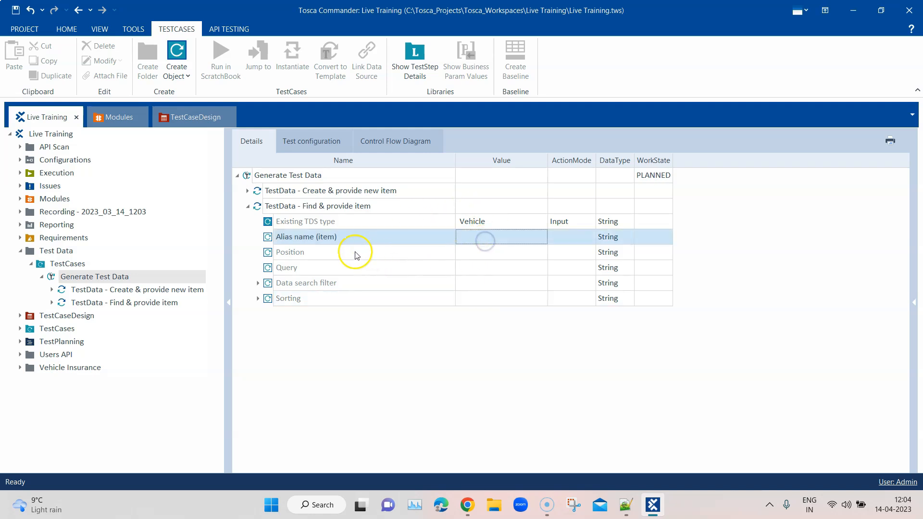
click(471, 252)
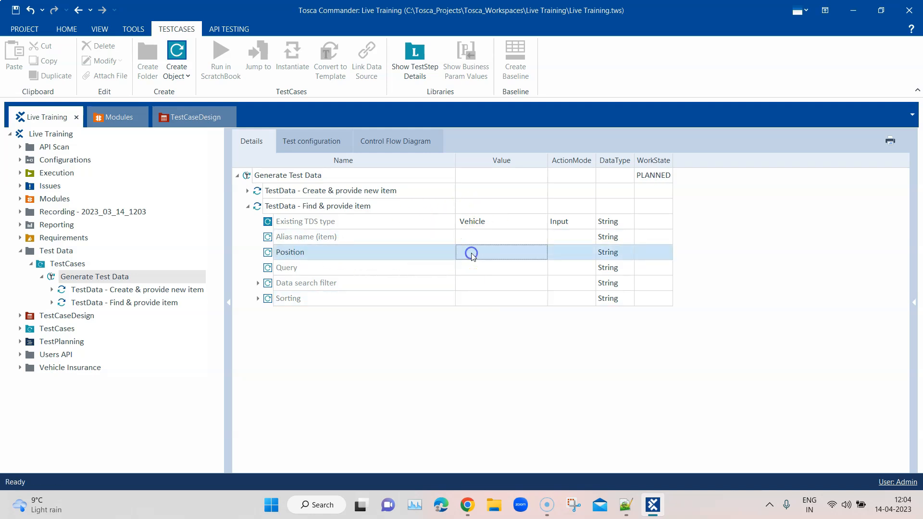
click(481, 252)
click(529, 253)
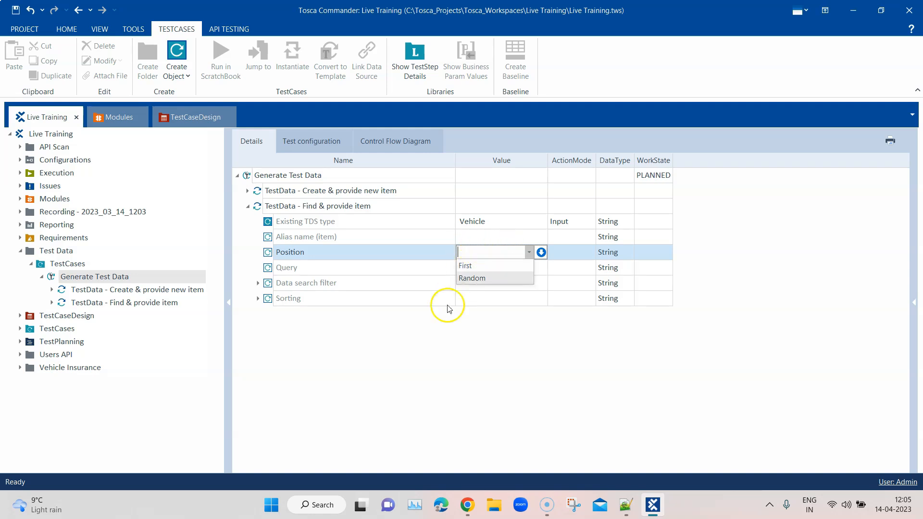
click(436, 345)
click(488, 267)
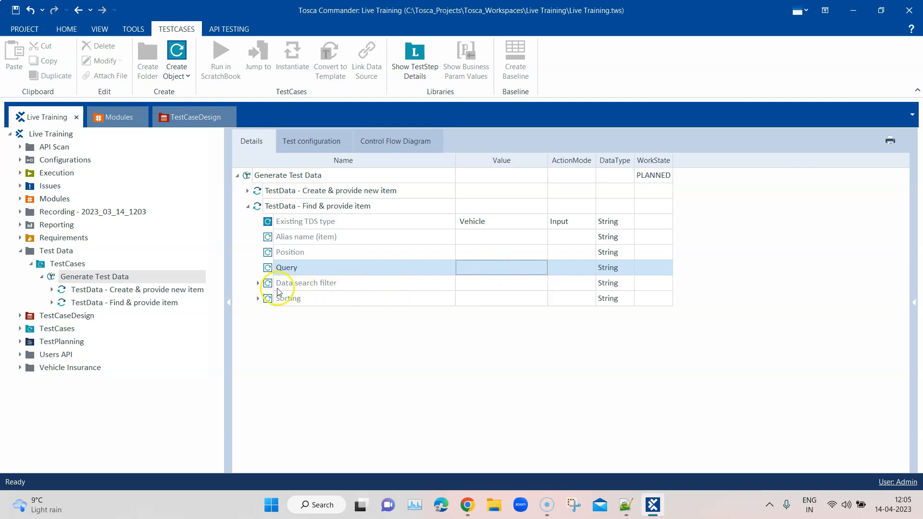
click(301, 284)
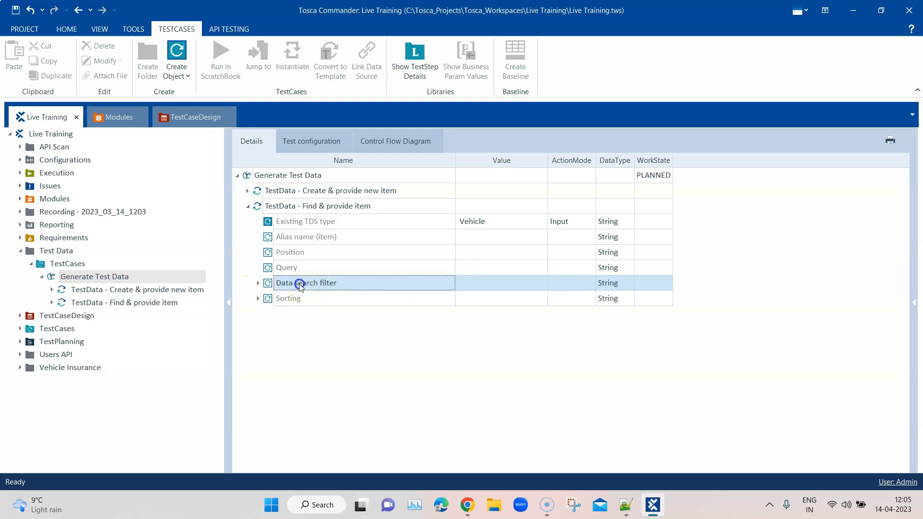
click(259, 299)
click(259, 299)
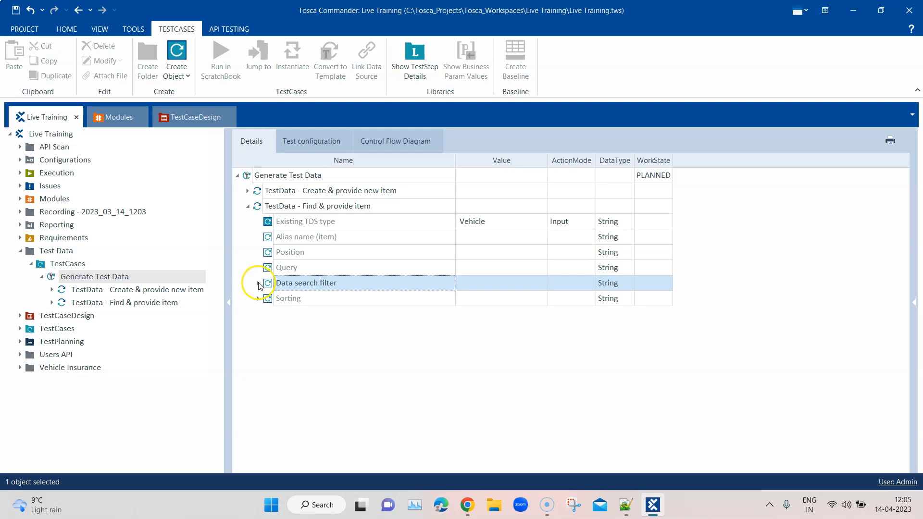
click(259, 284)
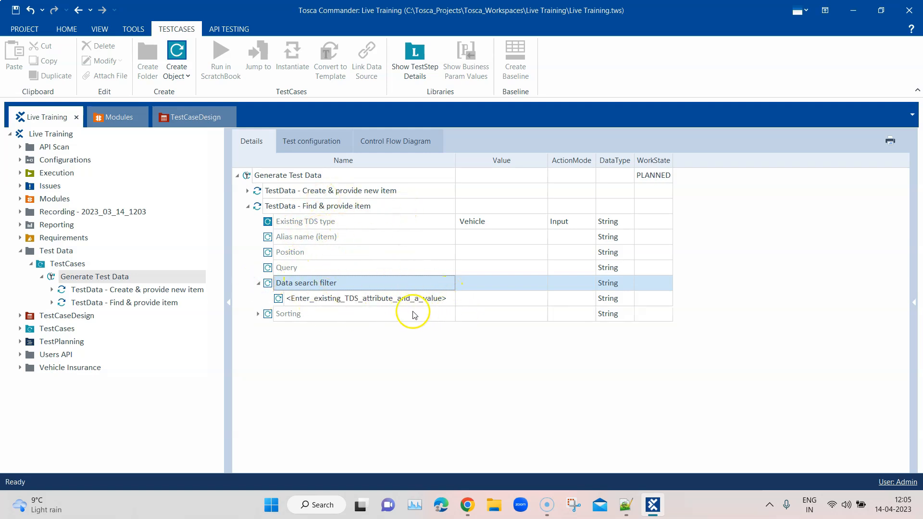
click(444, 300)
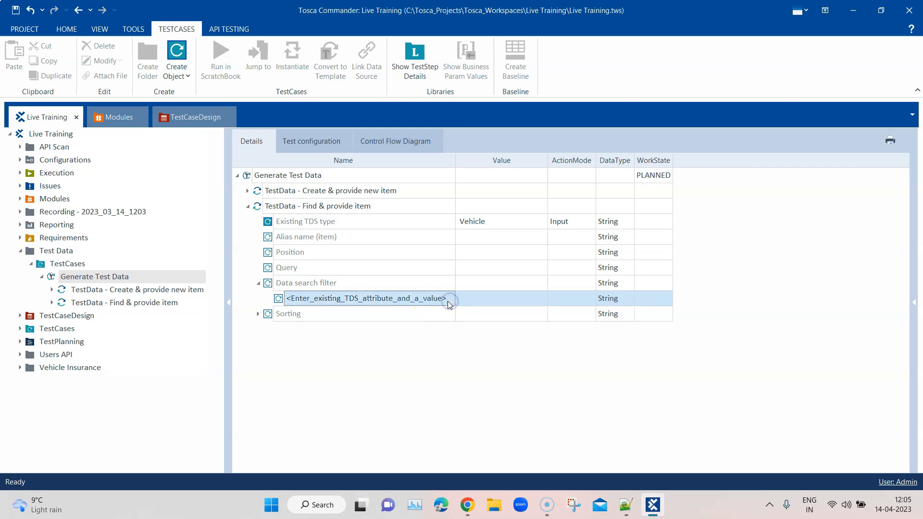
drag(448, 299, 288, 297)
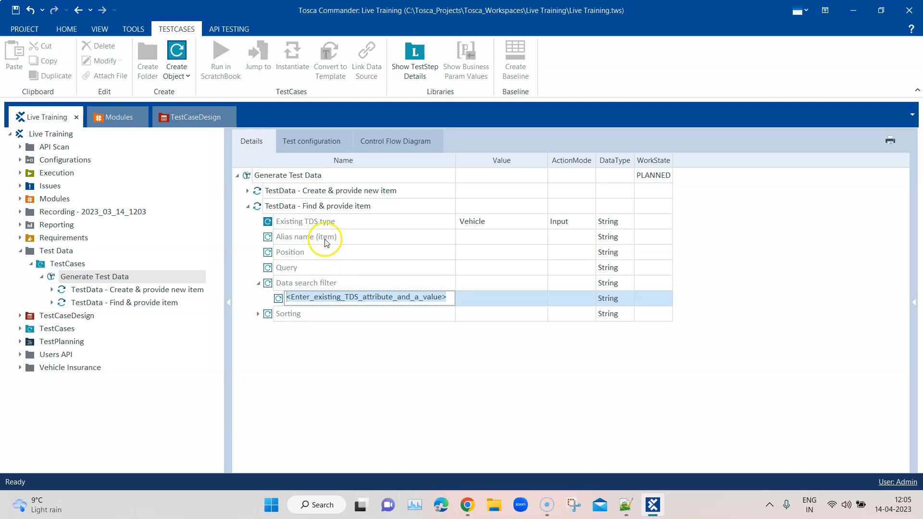
Examine the data structure of the TestData - Create & provide new item step, check the Enter Vehicle Data form in Chrome, and return to Tosca Commander.
click(248, 192)
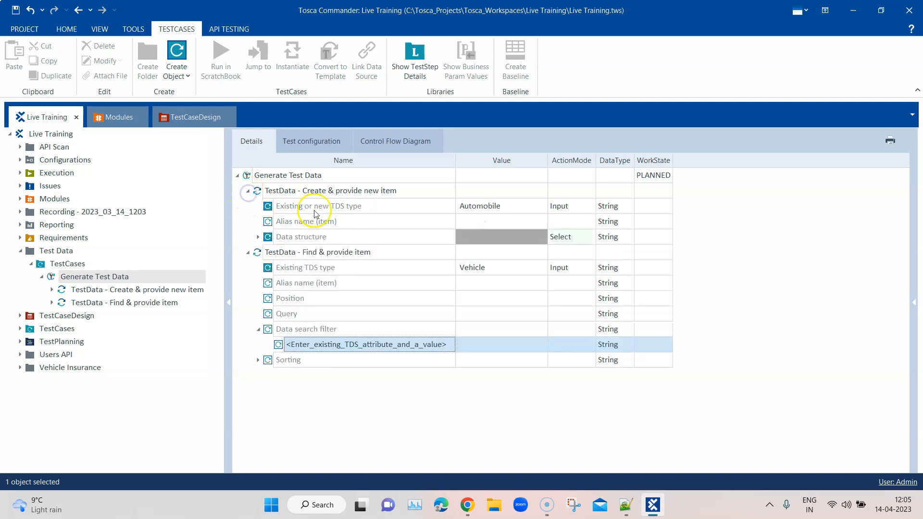
click(257, 237)
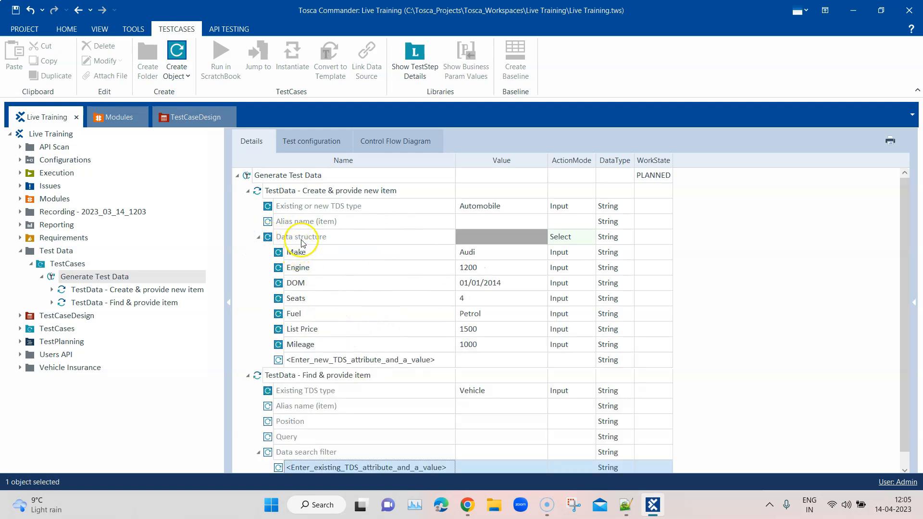
click(467, 505)
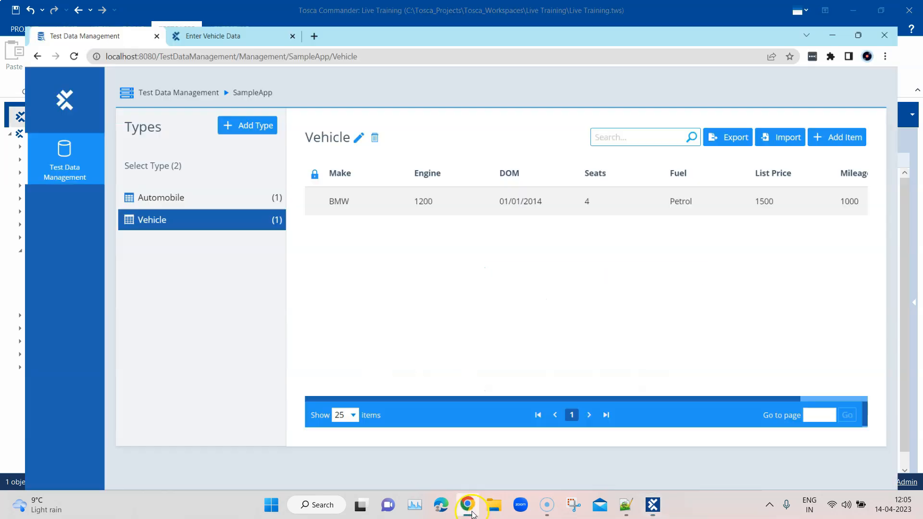
click(242, 11)
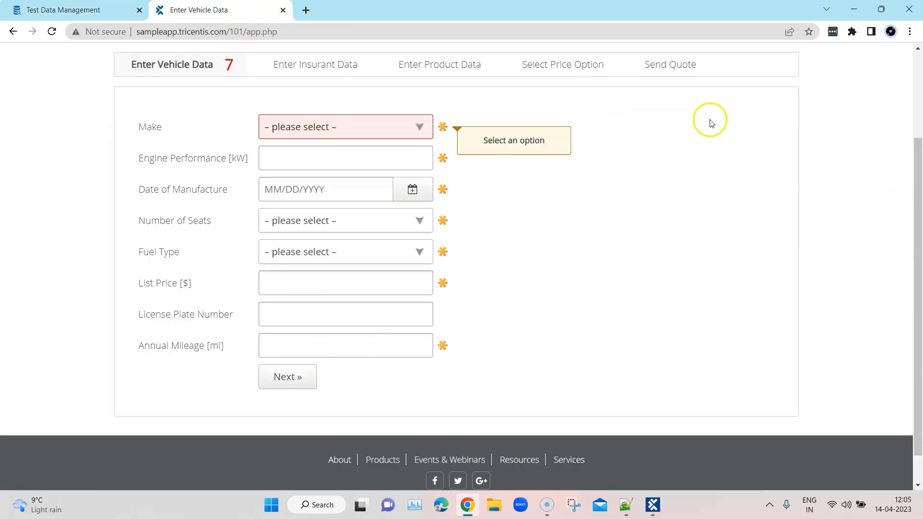
click(854, 9)
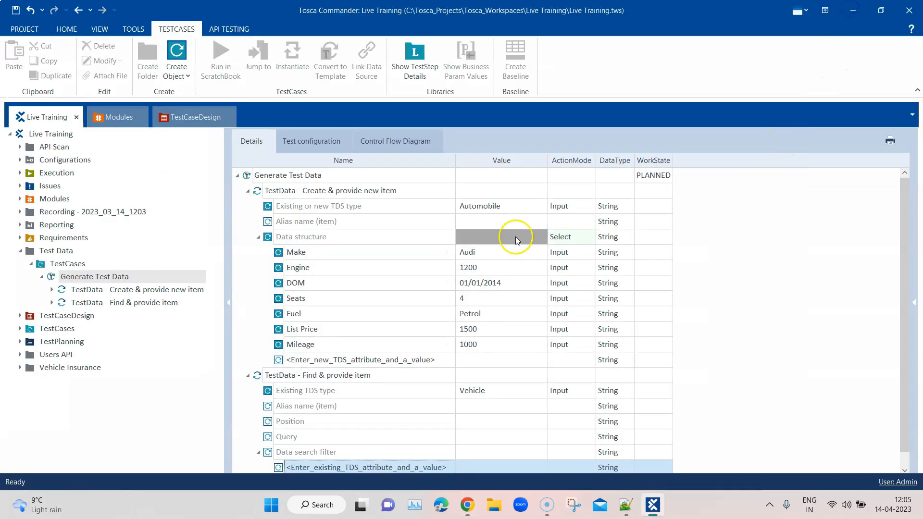
Add a new attribute named status to the data structure of the TestData - Create & provide new item step.
right_click(310, 244)
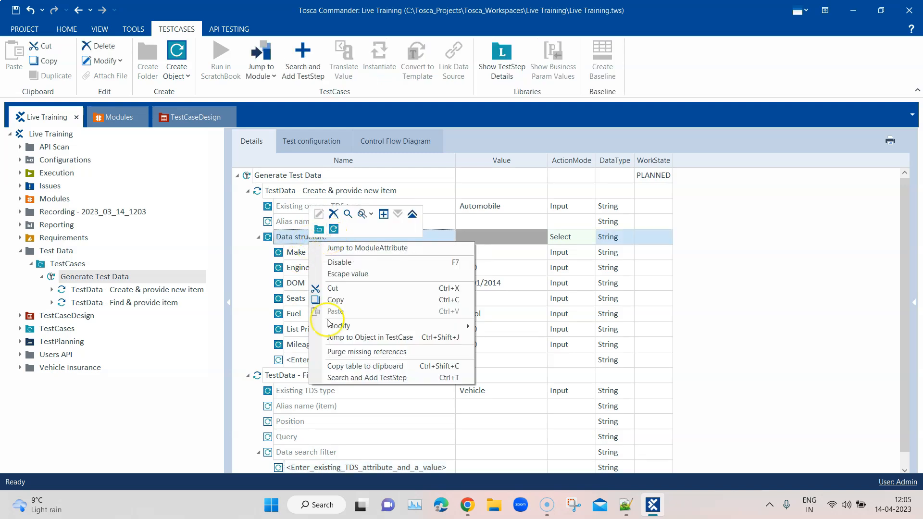
click(324, 360)
click(439, 357)
drag(441, 357, 288, 356)
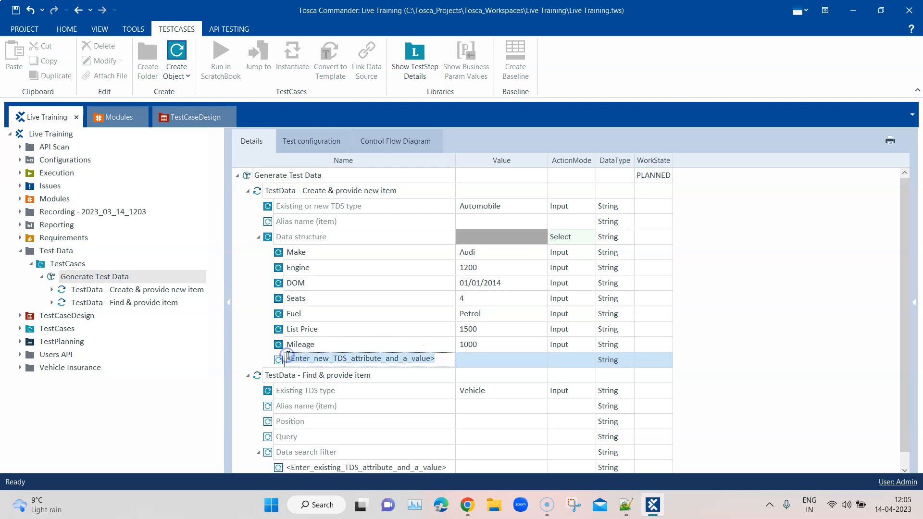
text(Stat)
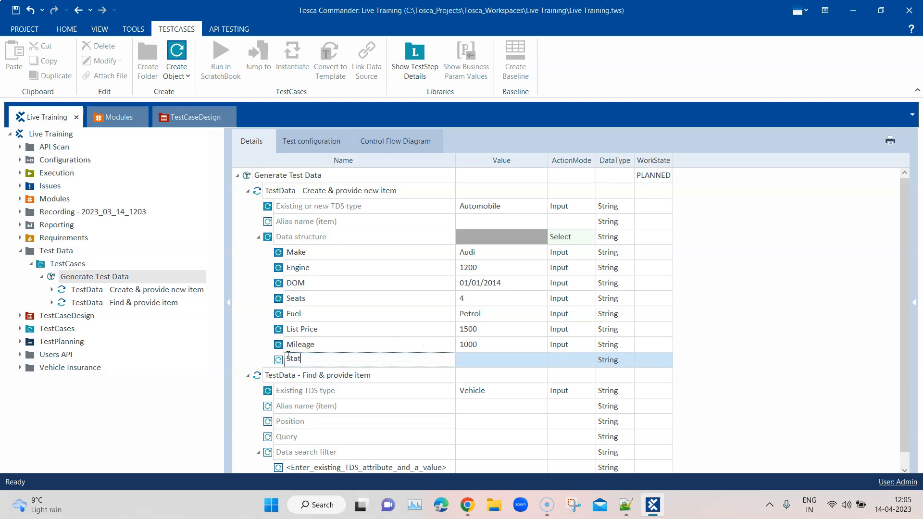
key(BackSpace)
key(BackSpace)
key(BackSpace)
key(BackSpace)
key(BackSpace)
Set the status attribute in the Automobile data structure to the value new.
click(477, 359)
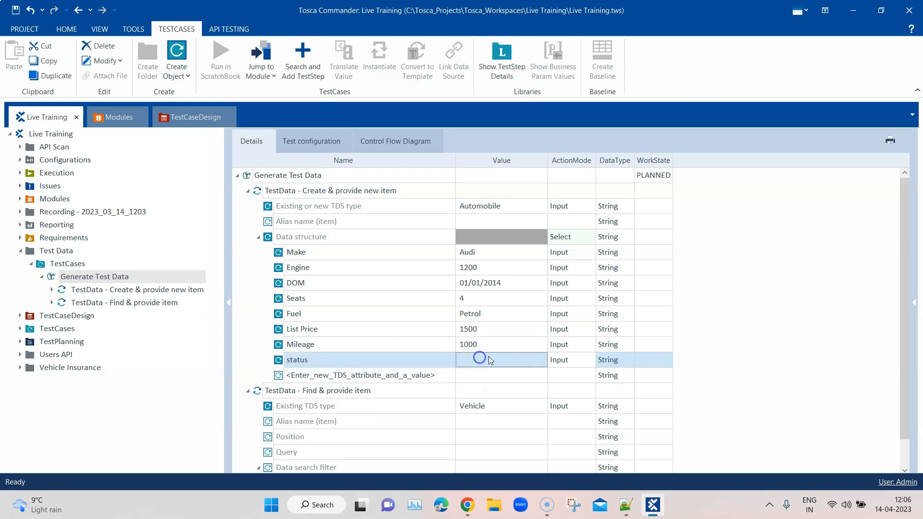
click(487, 358)
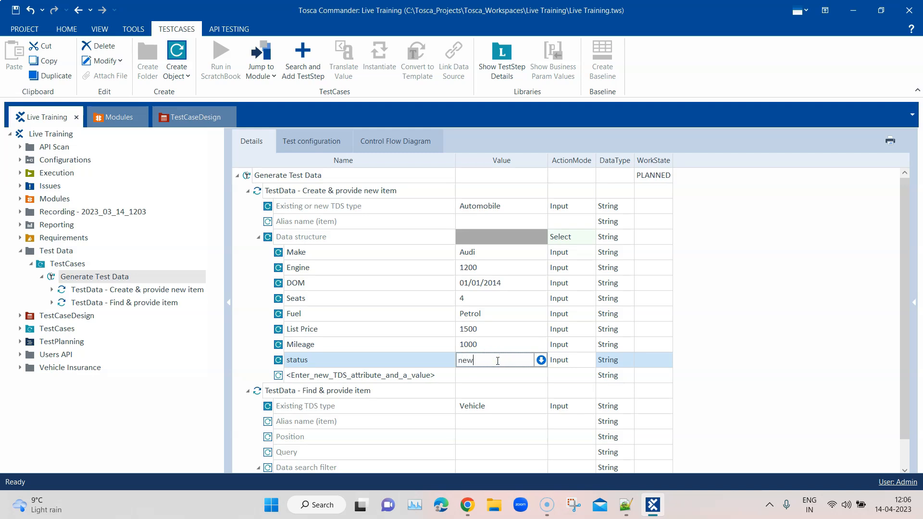
click(786, 344)
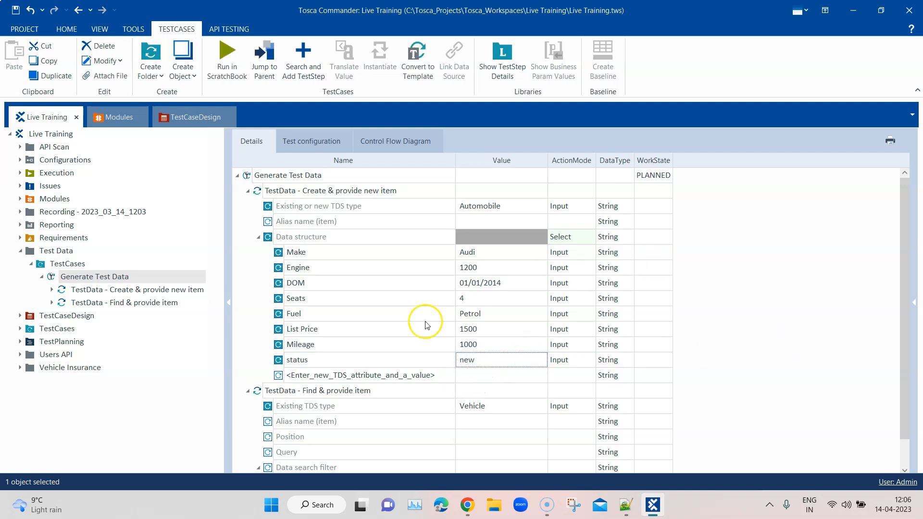
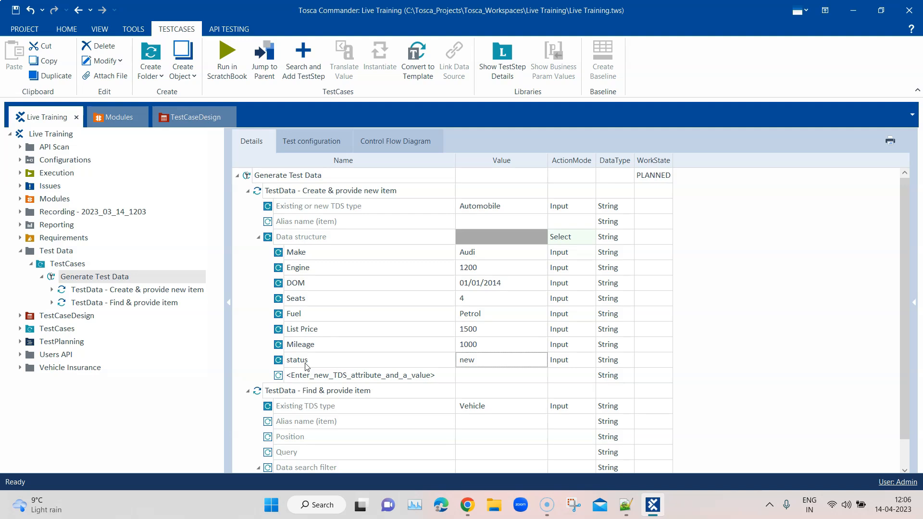
Add a status attribute to the data search filter of the TestData - Find & provide item step.
scroll(371, 391, down, 1)
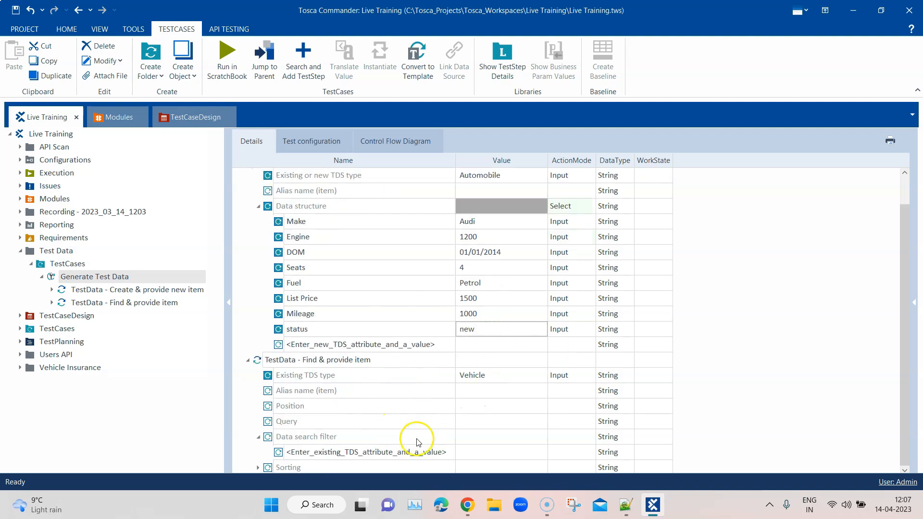
click(437, 450)
click(443, 452)
drag(377, 449, 288, 450)
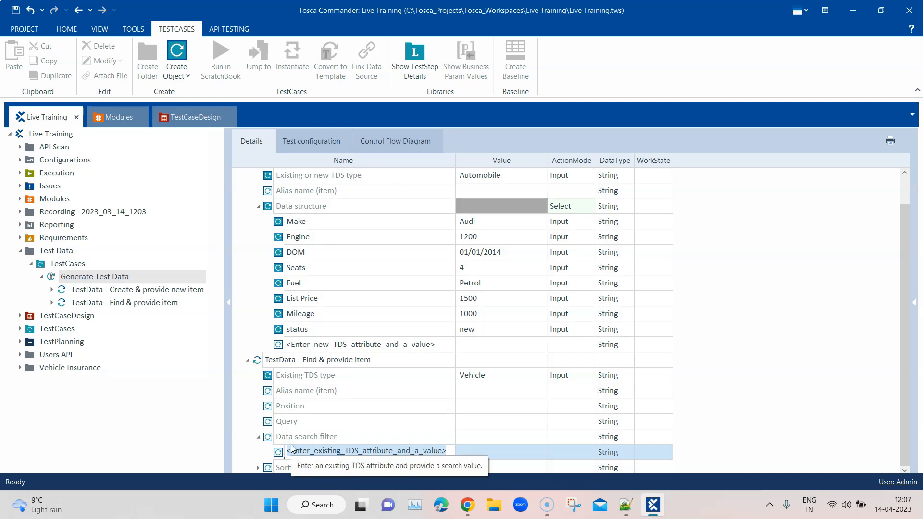
text(s)
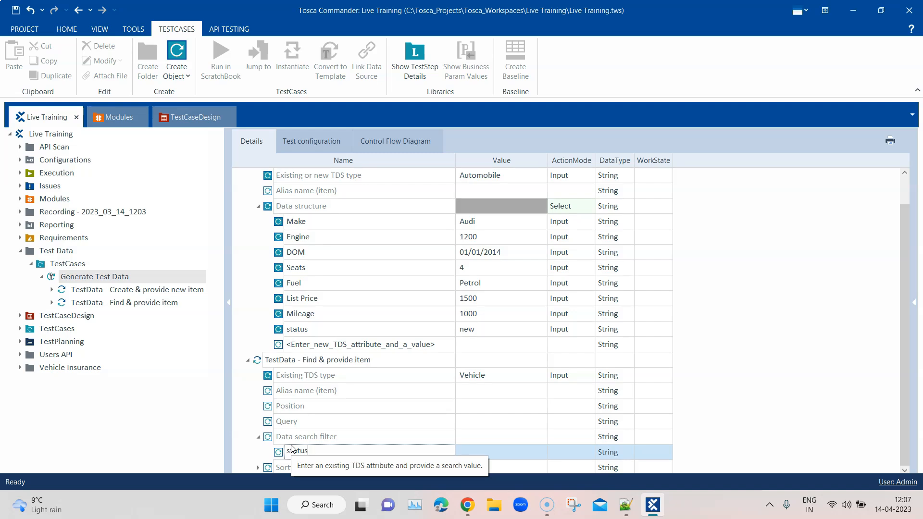
text(tatus)
Set the status constraint in the data search filter to the value new.
click(521, 453)
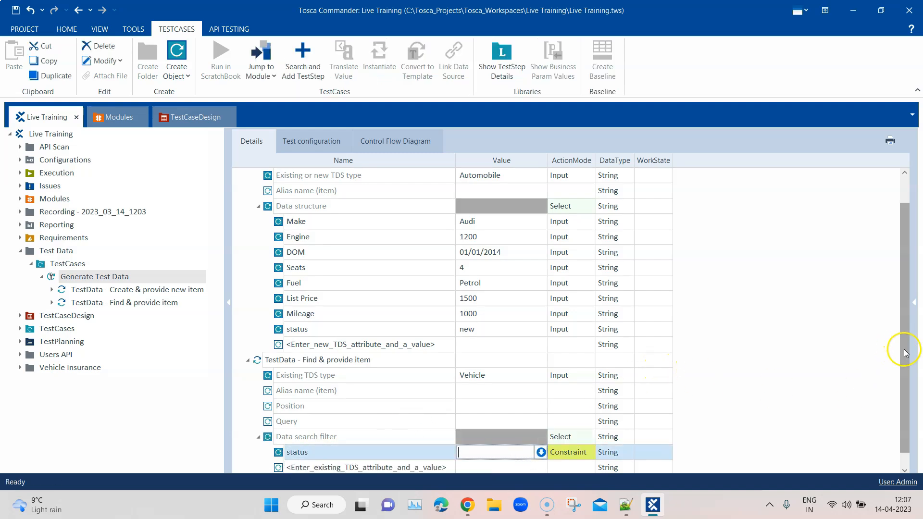
scroll(907, 406, down, 1)
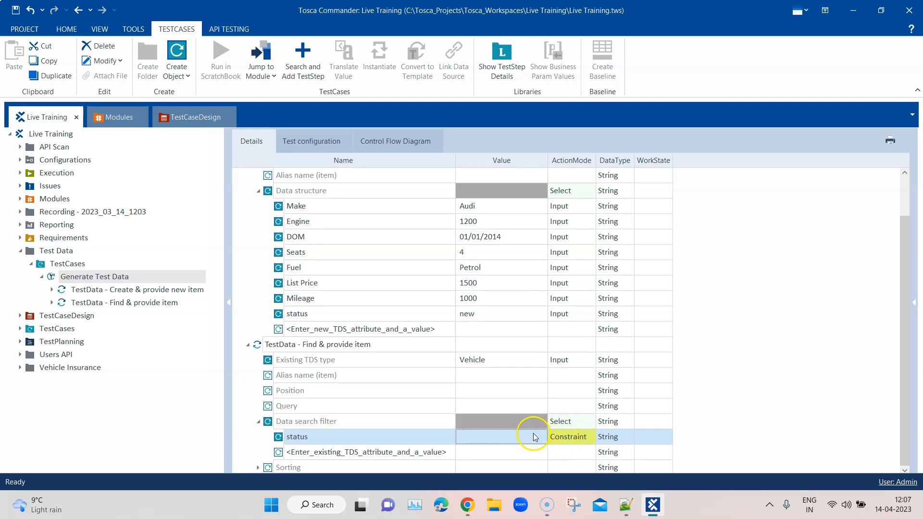
click(517, 436)
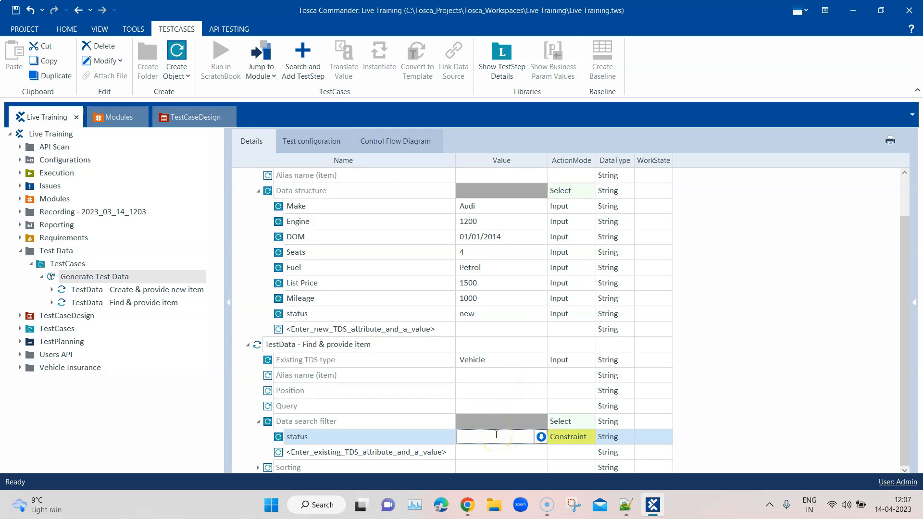
click(799, 354)
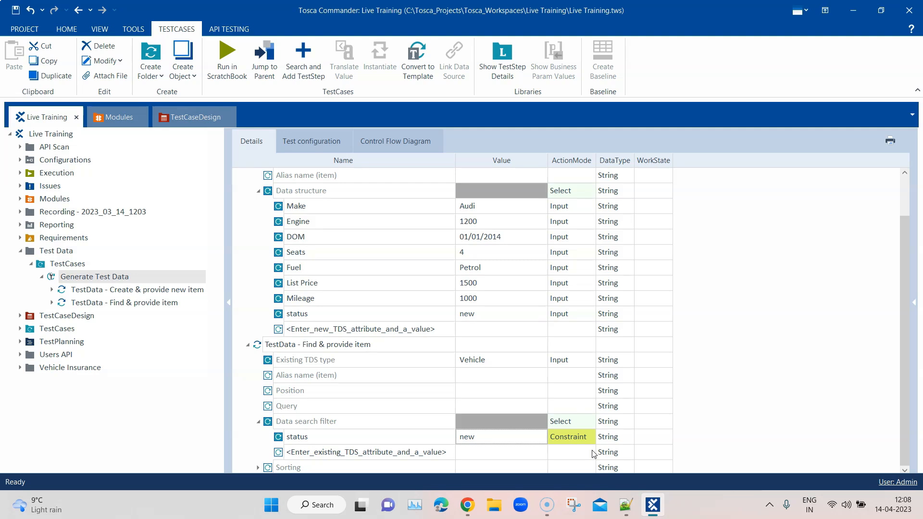
click(748, 401)
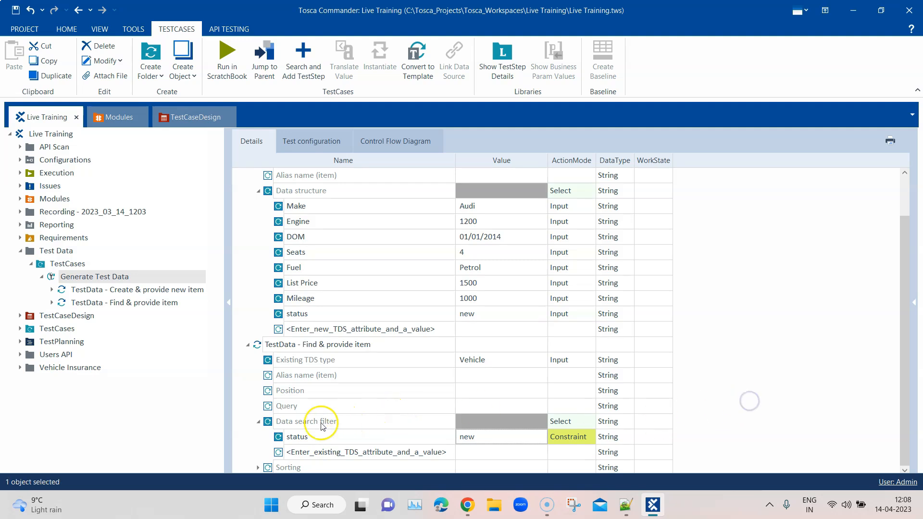
Collapse the Create & provide new item step, and search for and add a TBox Set Buffer step to the Generate Test Data test case.
click(267, 423)
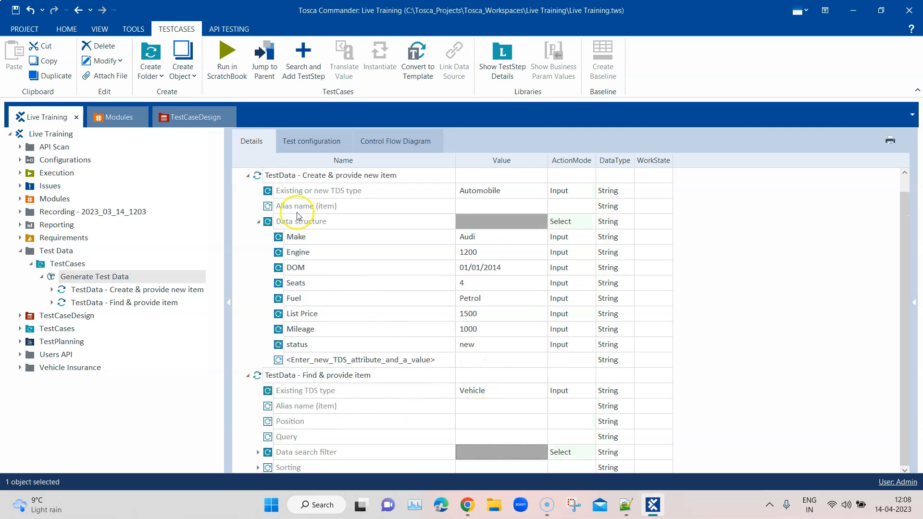
click(247, 175)
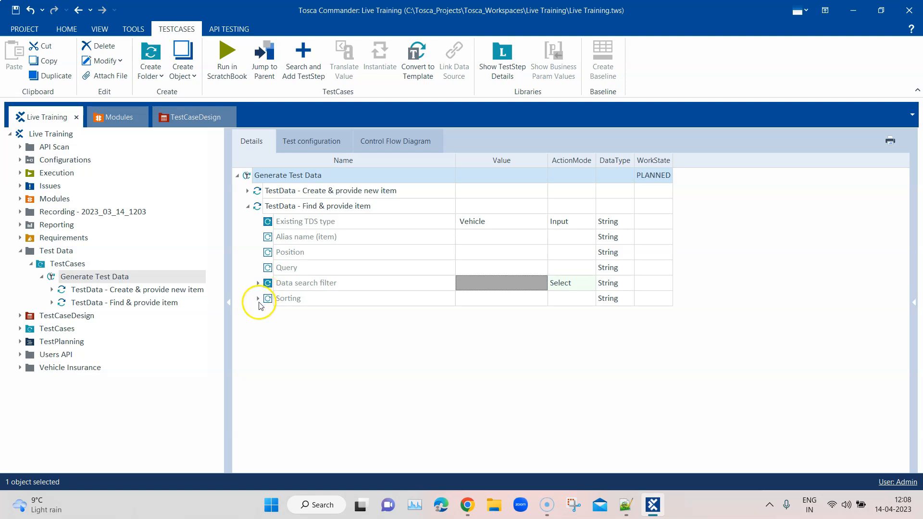
click(259, 283)
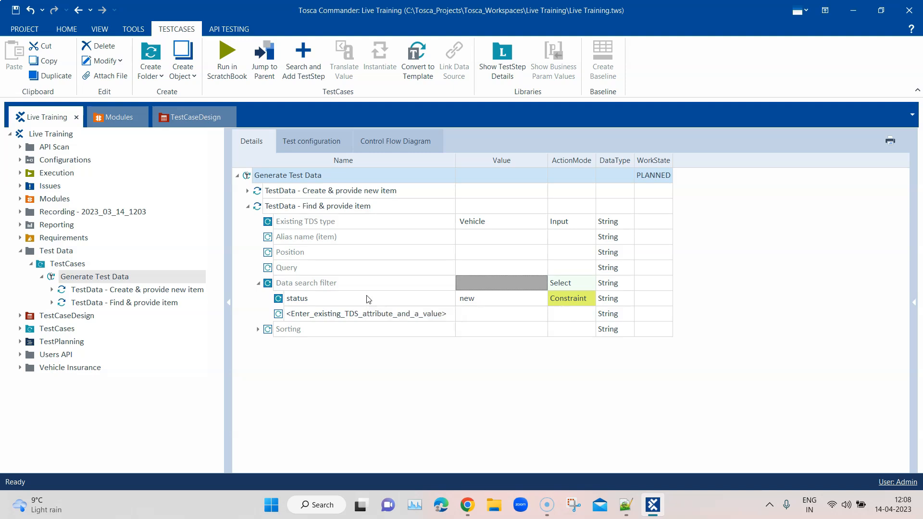
right_click(296, 208)
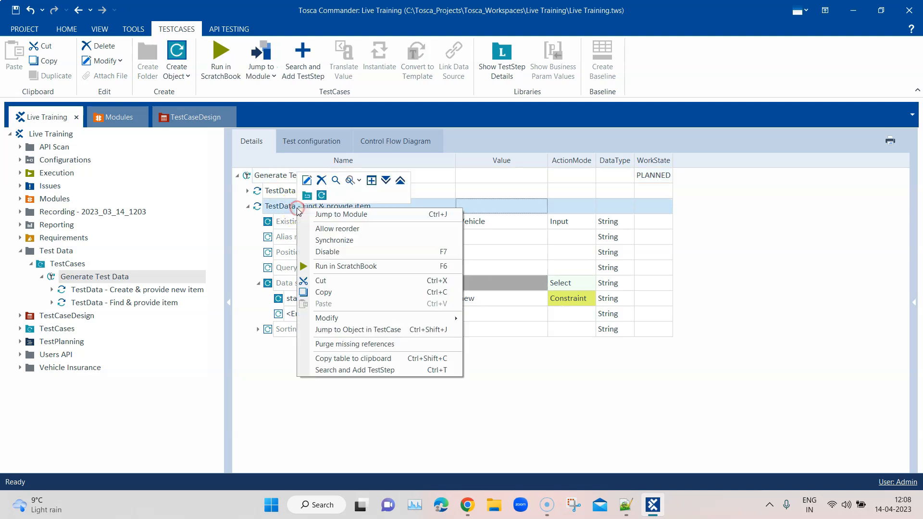
click(282, 176)
right_click(282, 175)
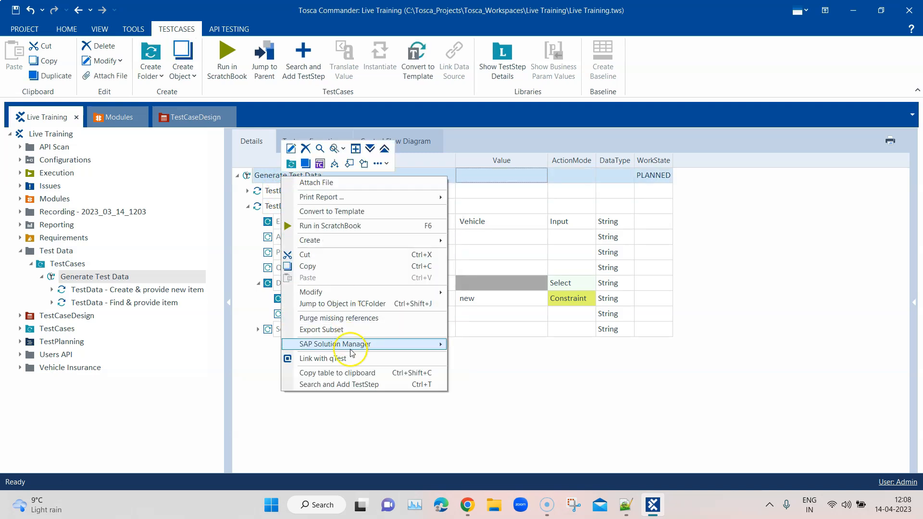
click(339, 384)
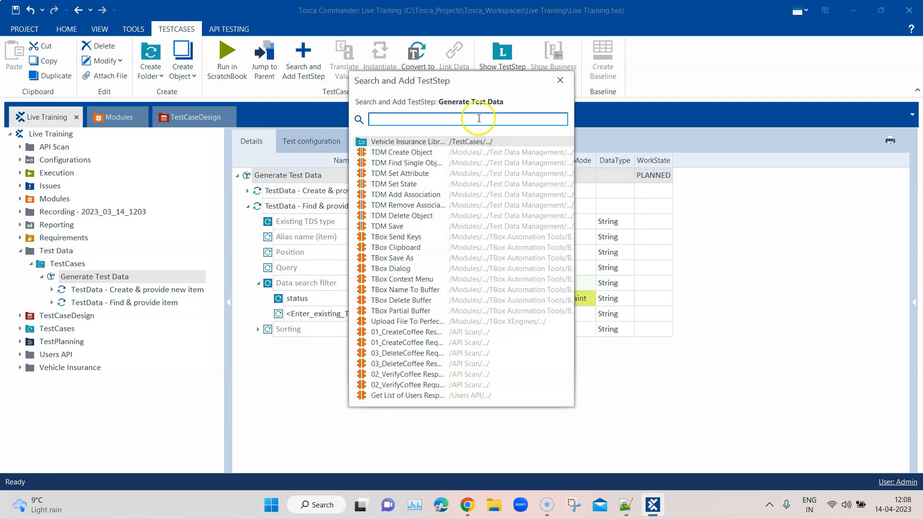
text(Set )
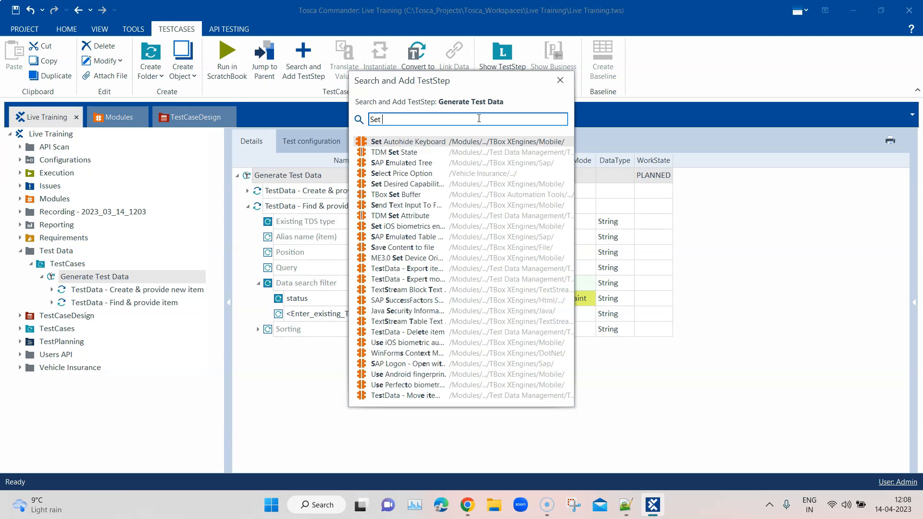
text(Buff)
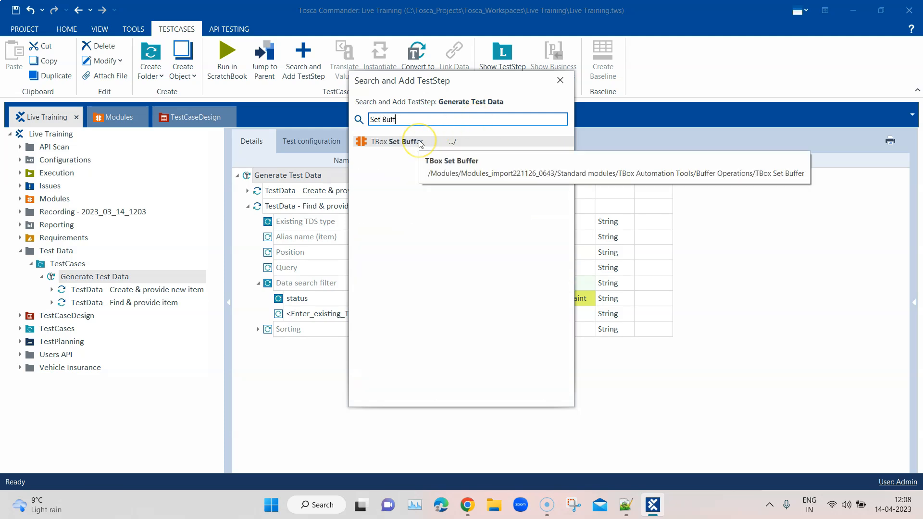
click(409, 142)
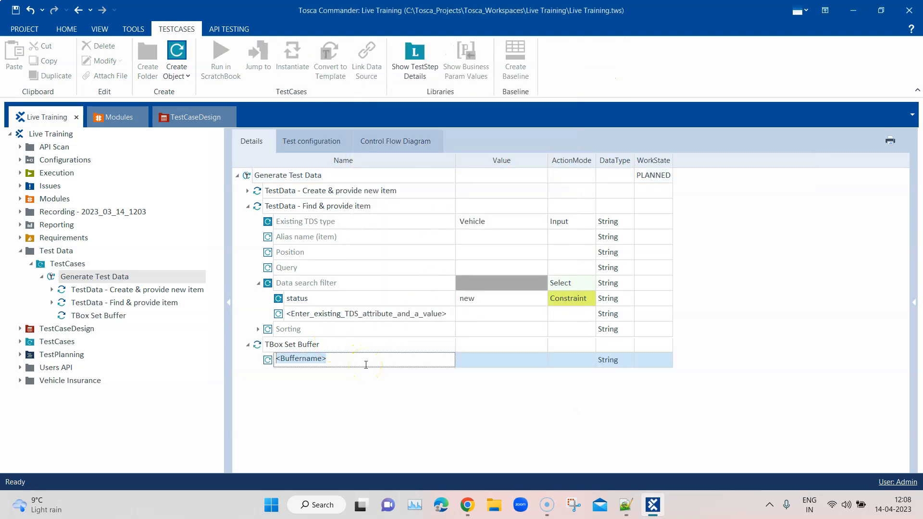
Name the buffer in the TBox Set Buffer step status and set its value to {TDS[Vehicle.status]}.
text(s)
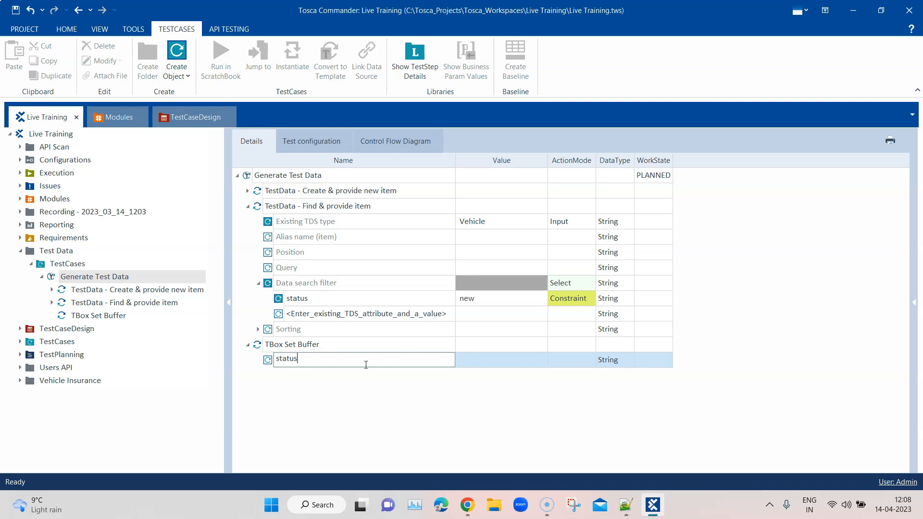
text(tatus)
click(497, 363)
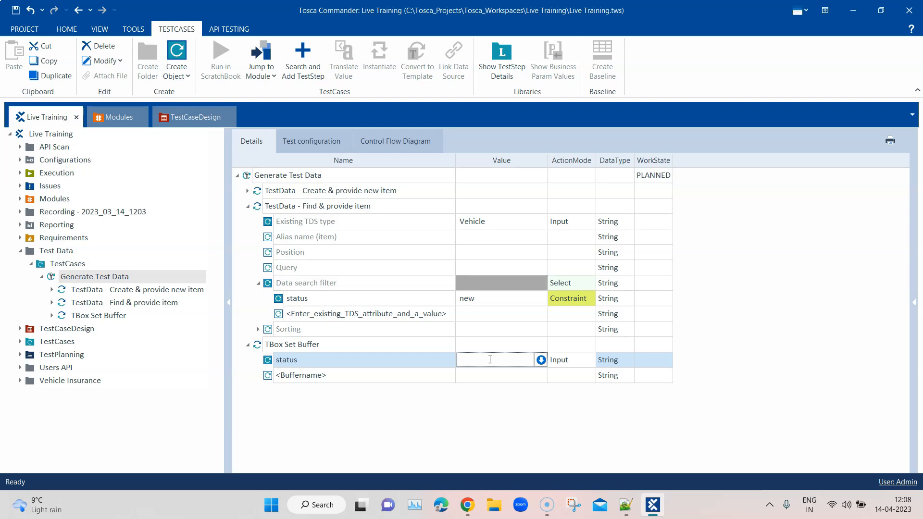
text({)
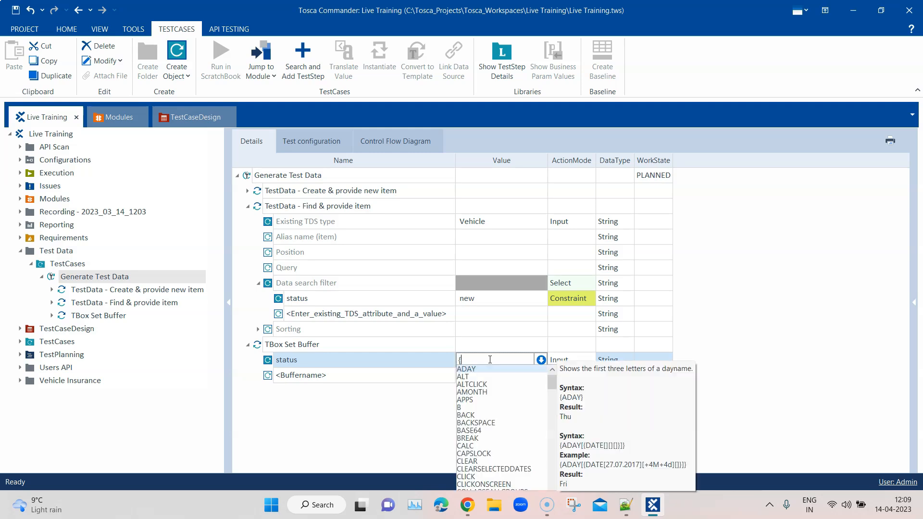
text(TDS[Vehicle.status)
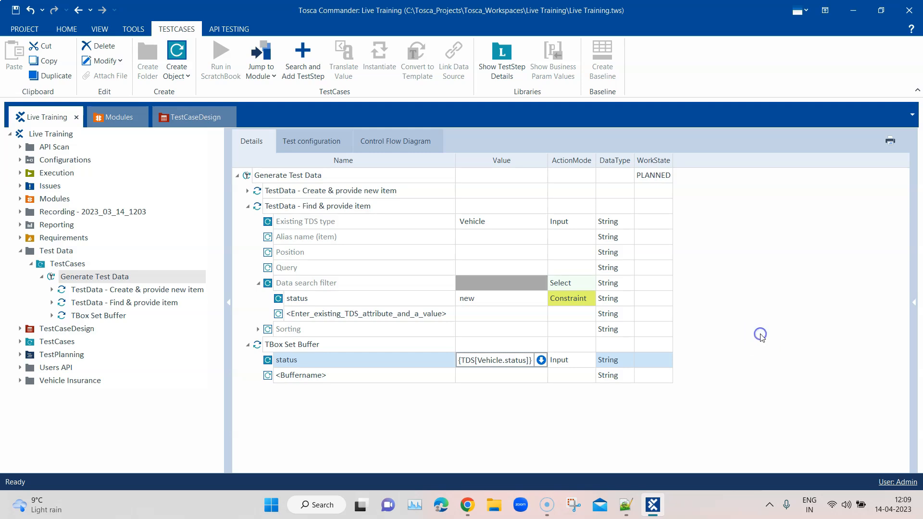
key(Return)
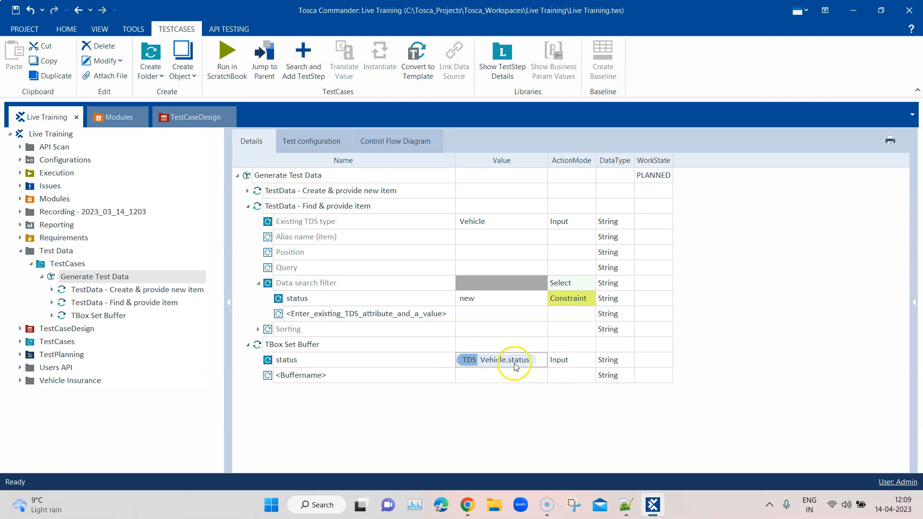
click(324, 347)
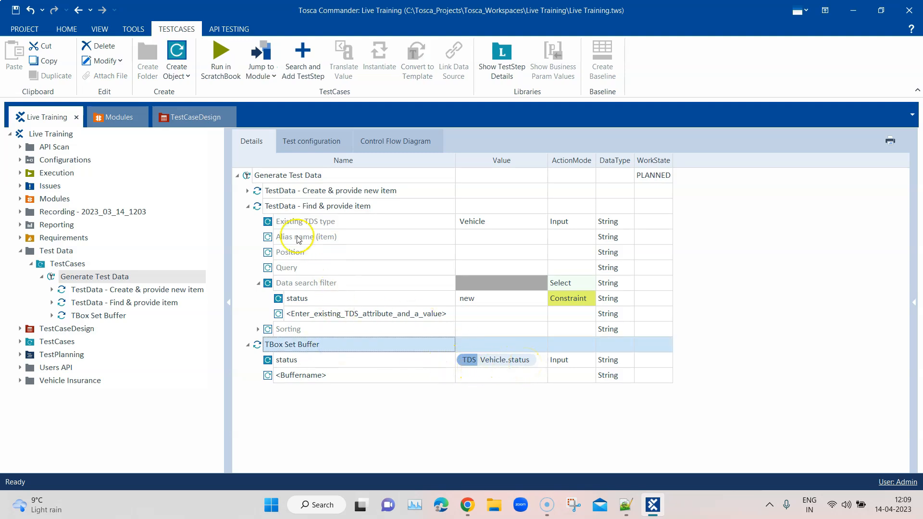
Collapse the TestData - Find & provide item and TBox Set Buffer steps and briefly review the Create & provide new item step's attributes.
click(248, 206)
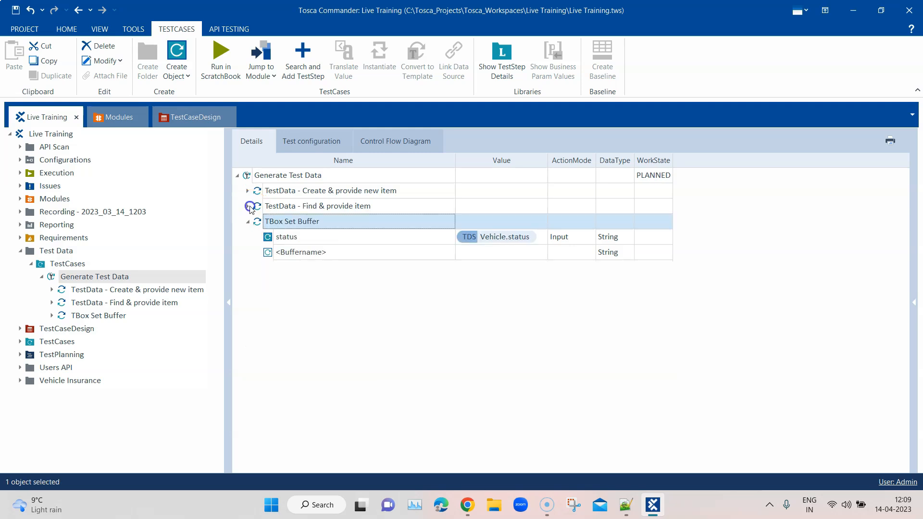
click(339, 208)
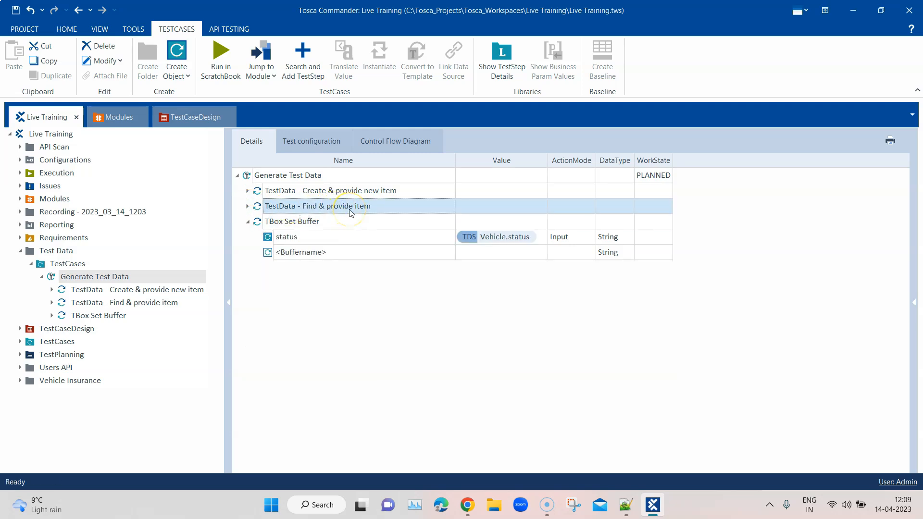
click(248, 221)
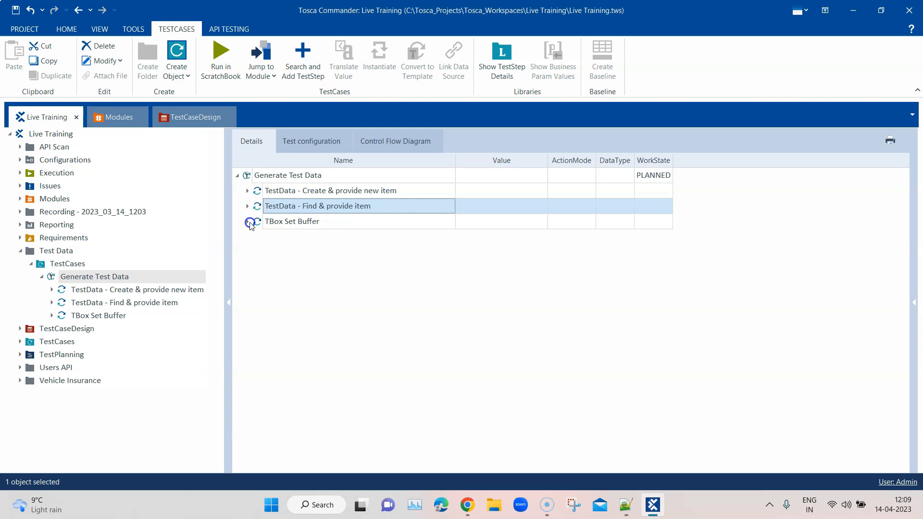
right_click(284, 180)
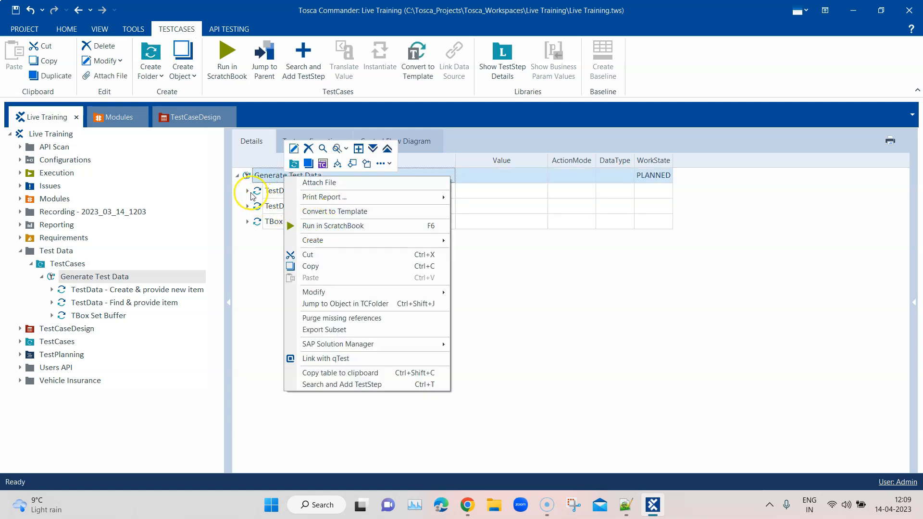
click(253, 274)
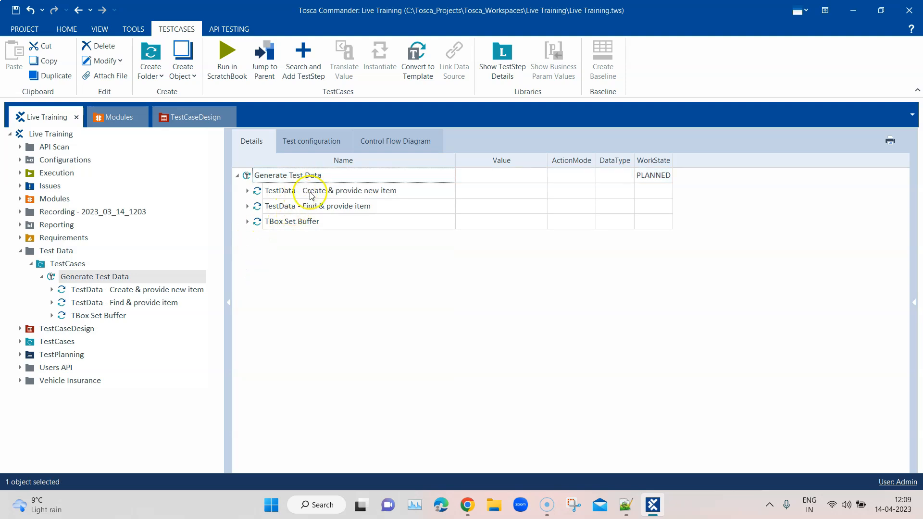
click(247, 192)
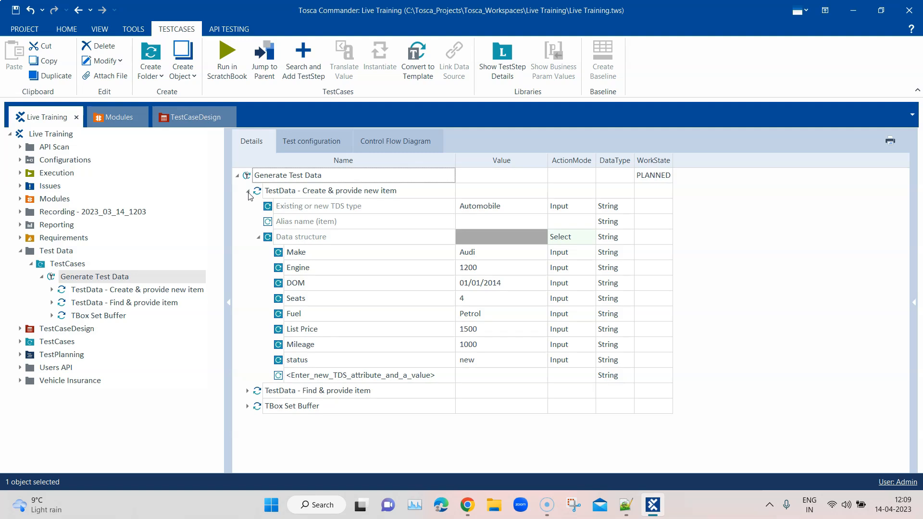
click(248, 191)
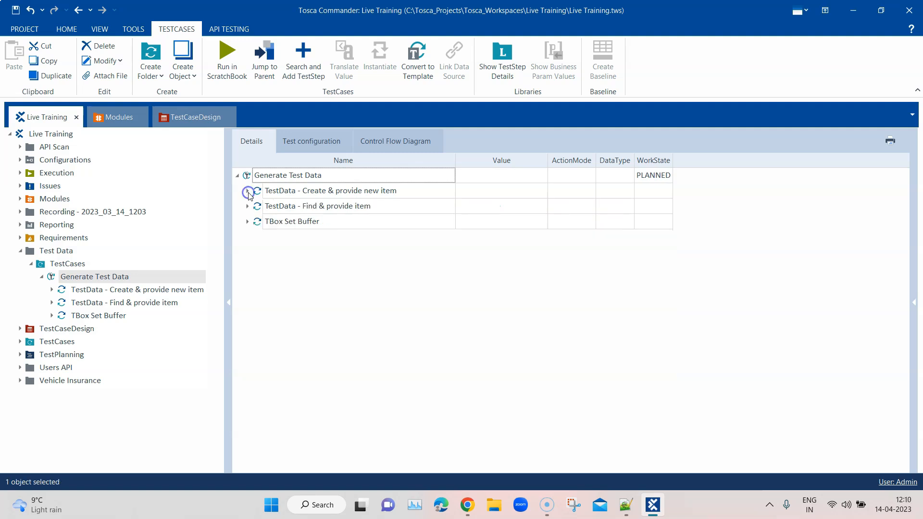
Run only the TestData - Find & provide item and TBox Set Buffer steps in ScratchBook.
click(278, 208)
shift+click(288, 224)
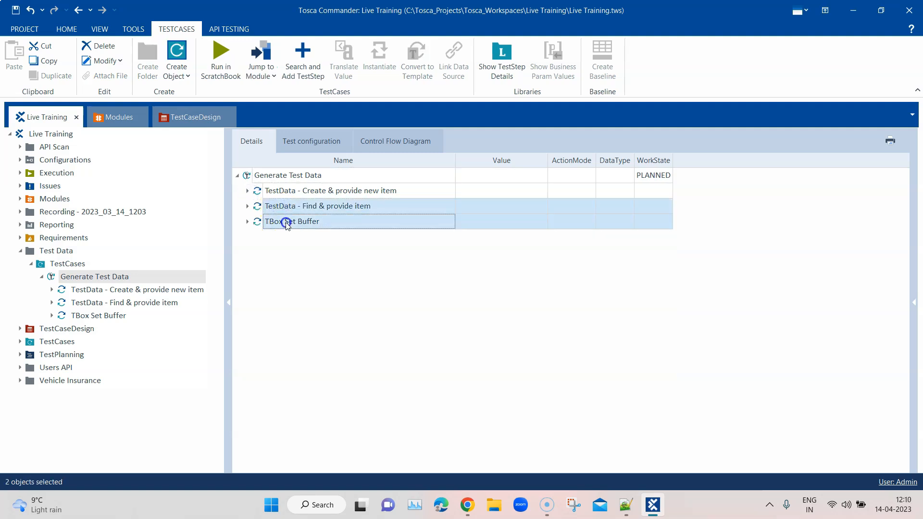
right_click(287, 224)
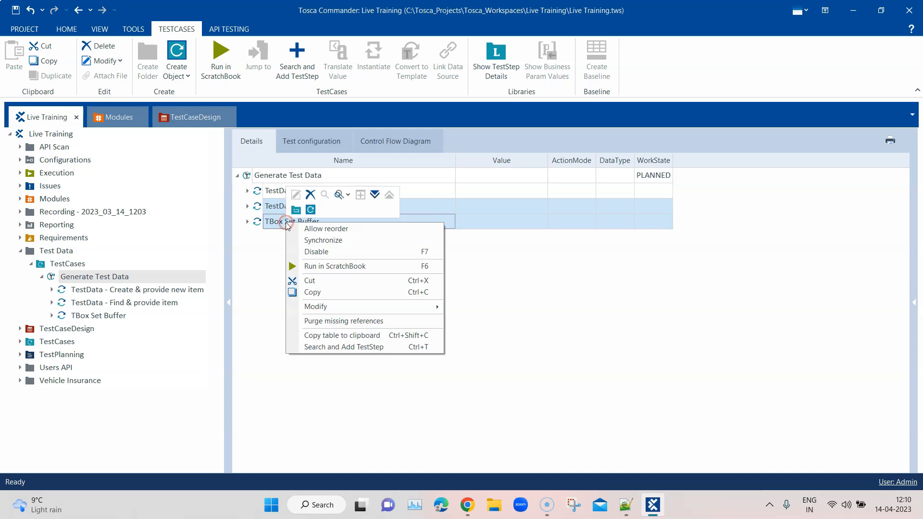
click(314, 265)
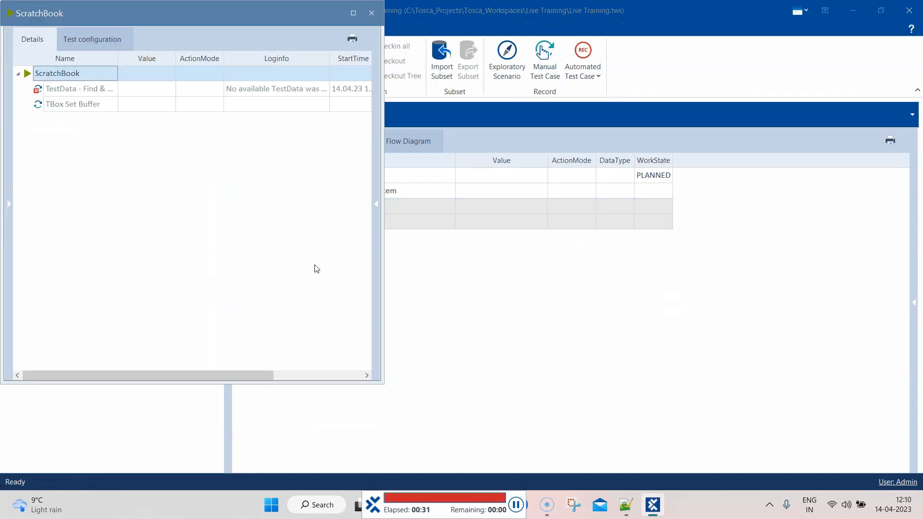
Read the full Loginfo message of the TestData - Find & provide item step in the ScratchBook results and close the results.
click(325, 90)
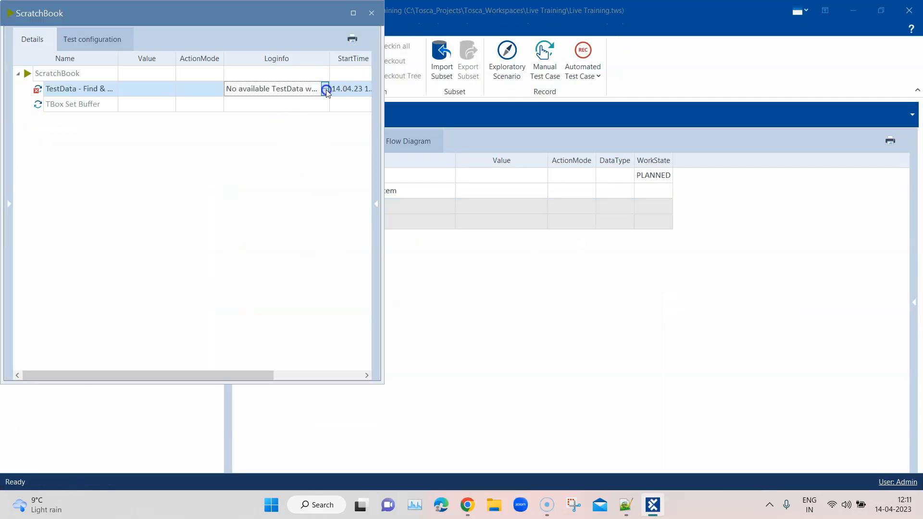
click(326, 90)
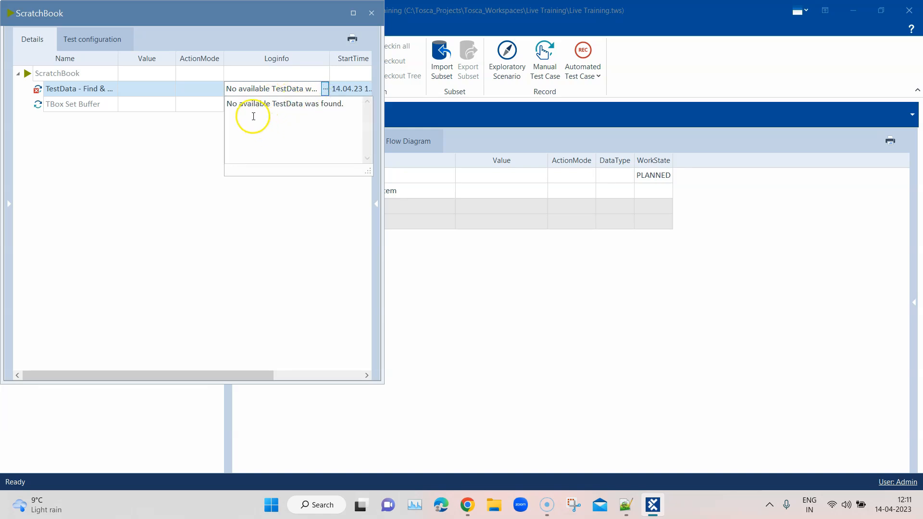
drag(229, 106, 320, 104)
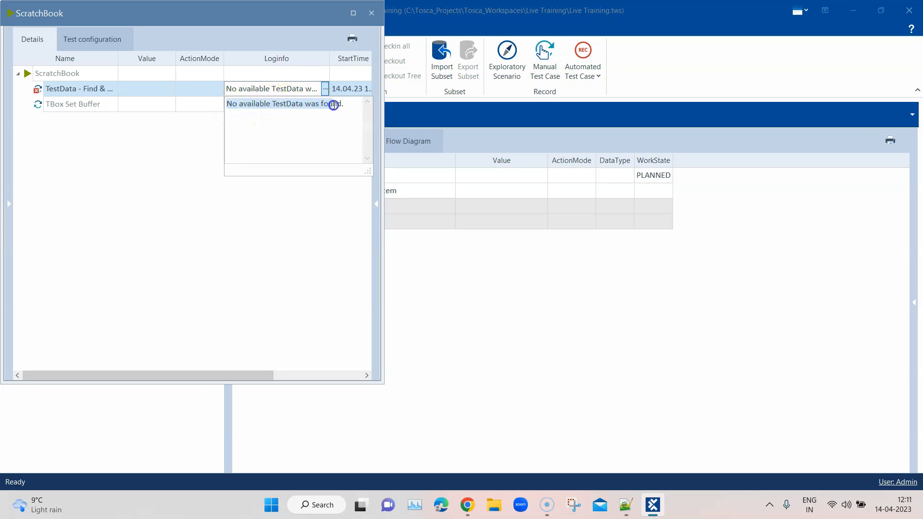
click(371, 13)
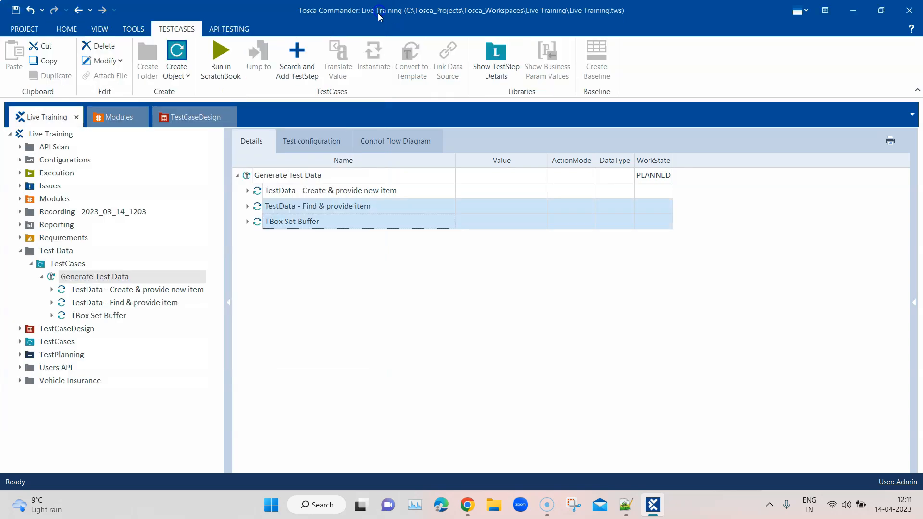
Check the status attribute in the Create & provide new item step, and switch to Chrome to inspect the refreshed Vehicle table's columns in SampleApp.
click(249, 191)
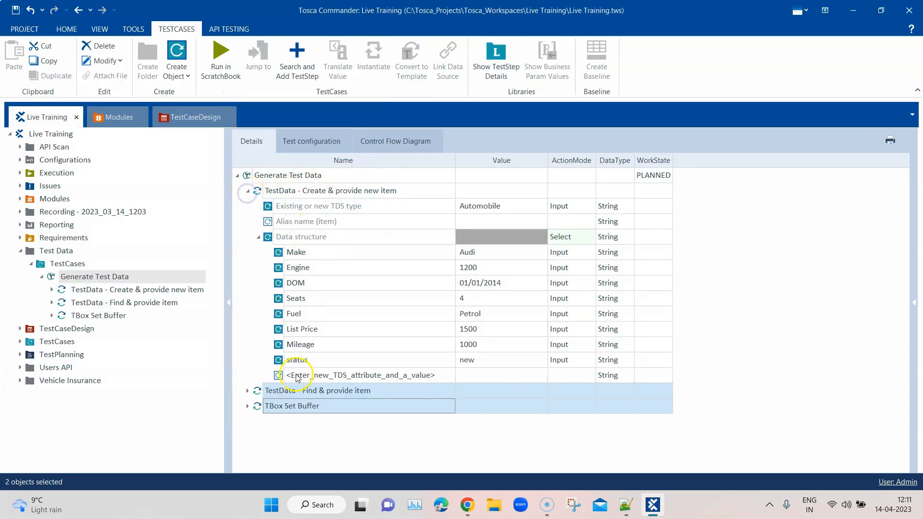
click(302, 360)
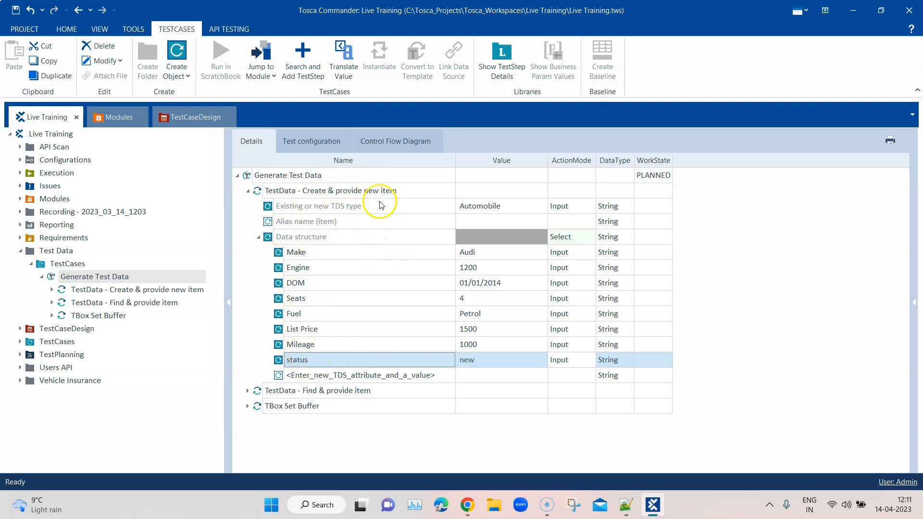
click(467, 505)
click(118, 10)
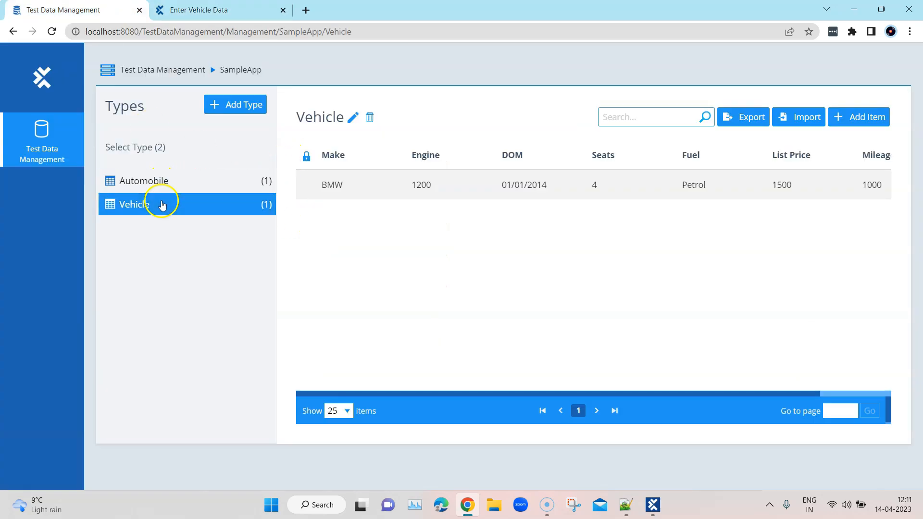
click(56, 32)
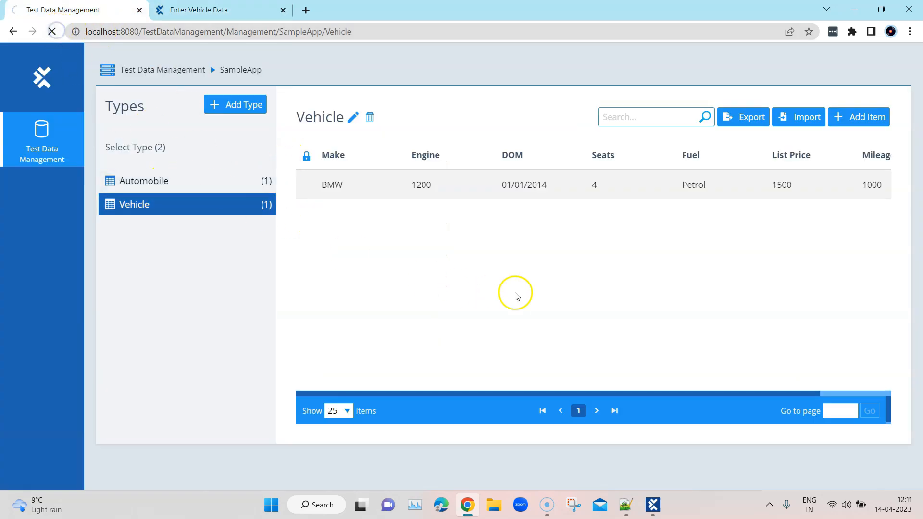
drag(689, 398, 791, 397)
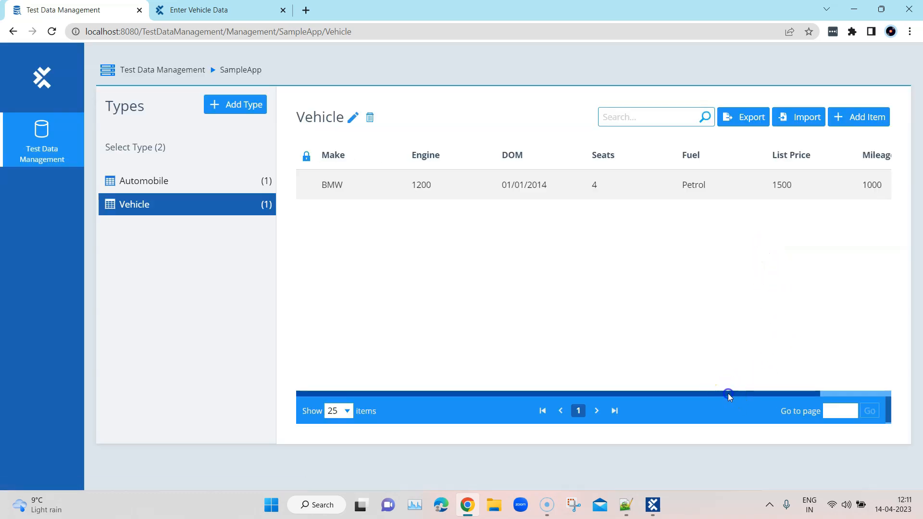
drag(727, 394, 834, 391)
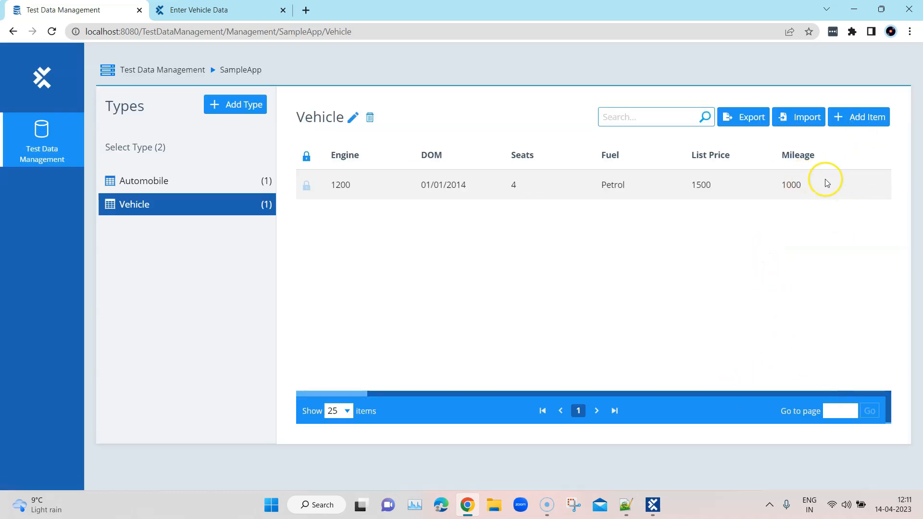
click(853, 9)
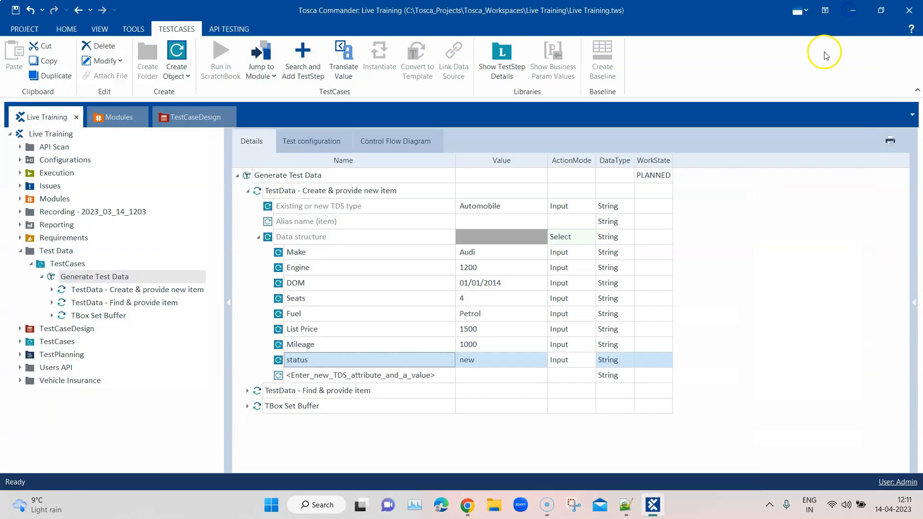
Compare the Make value in the Create & provide new item step with the Vehicle record in Chrome and return to Tosca Commander.
click(480, 252)
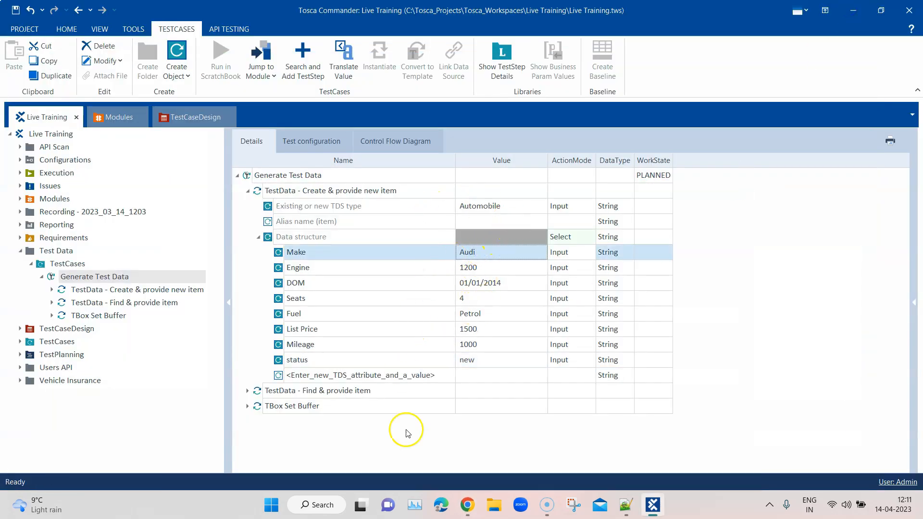
click(467, 504)
drag(538, 391, 402, 386)
click(853, 9)
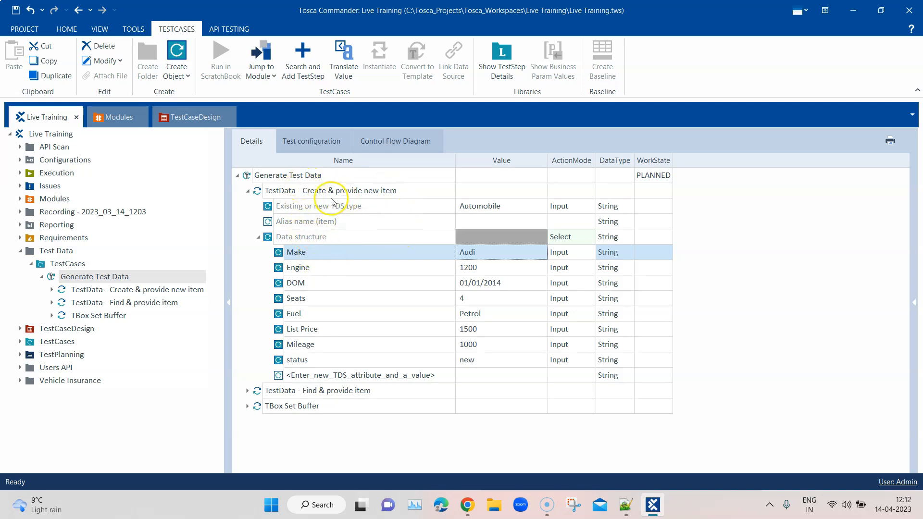
click(468, 508)
click(468, 509)
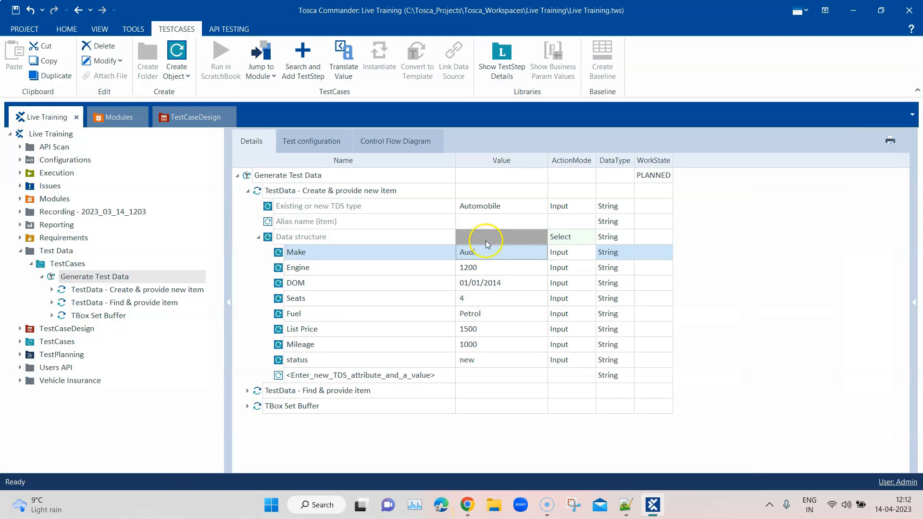
Set the Existing or new TDS type of the TestData - Create & provide new item step to Vehicle.
click(480, 205)
click(528, 206)
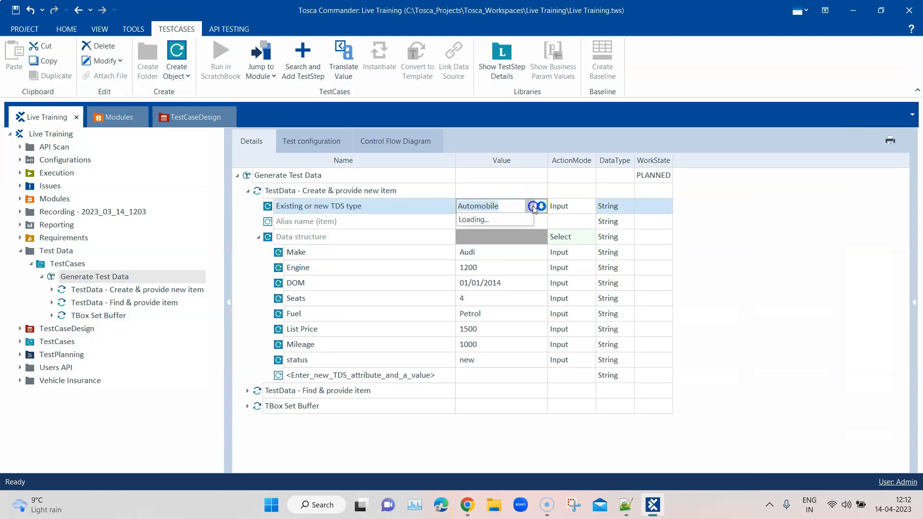
click(523, 208)
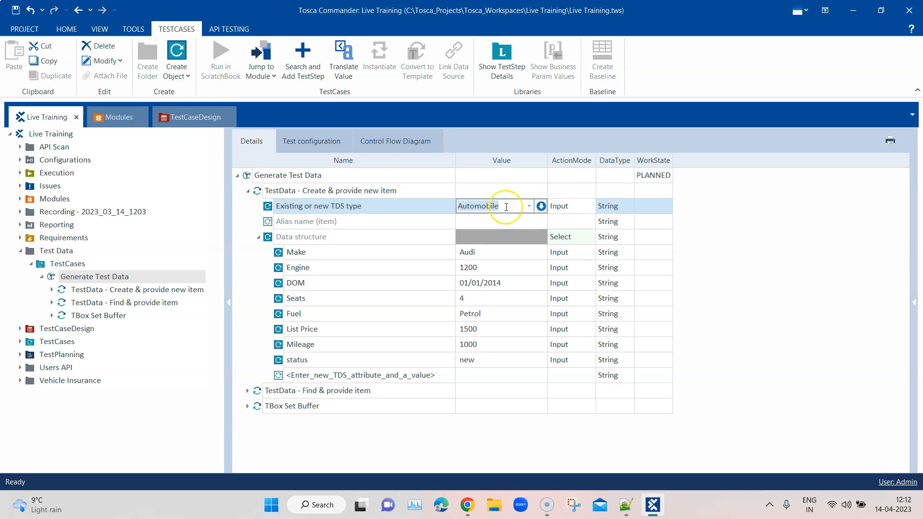
text(Vehicle)
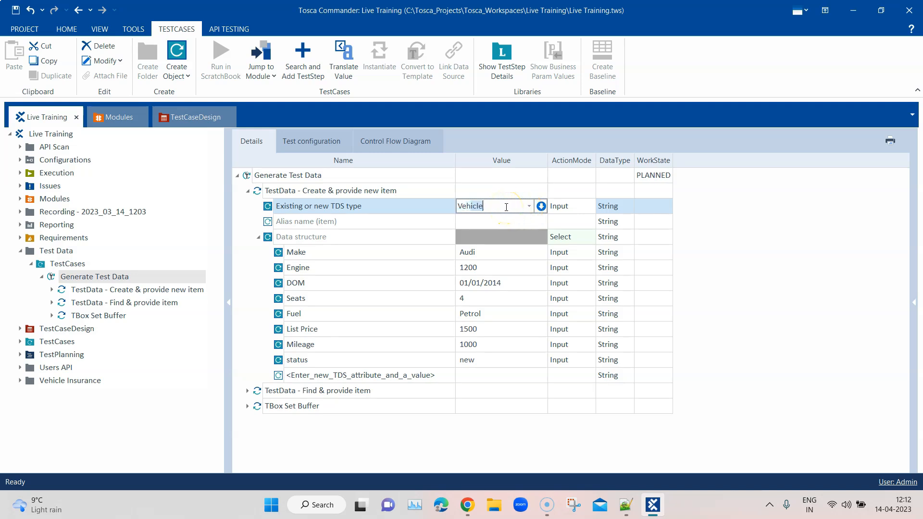
click(795, 236)
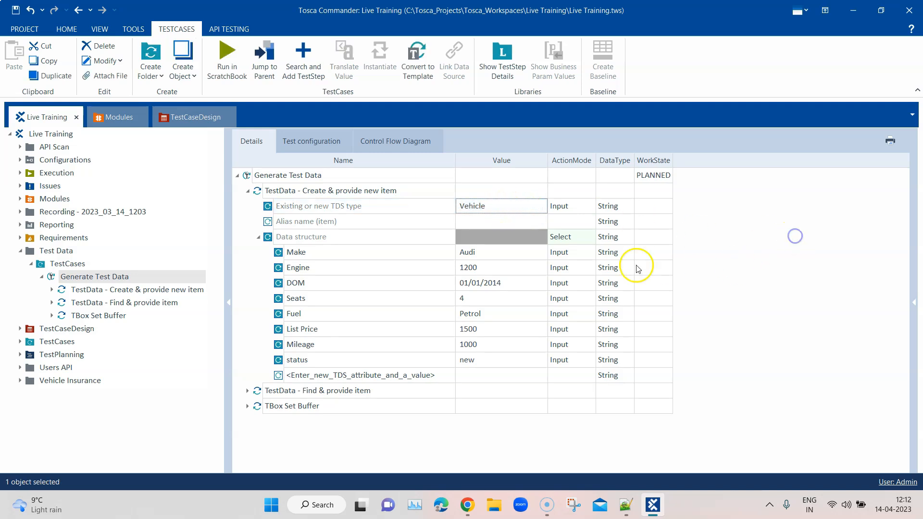
Collapse the Create & provide new item step and run all three steps of Generate Test Data together in ScratchBook.
right_click(331, 192)
click(247, 191)
click(247, 191)
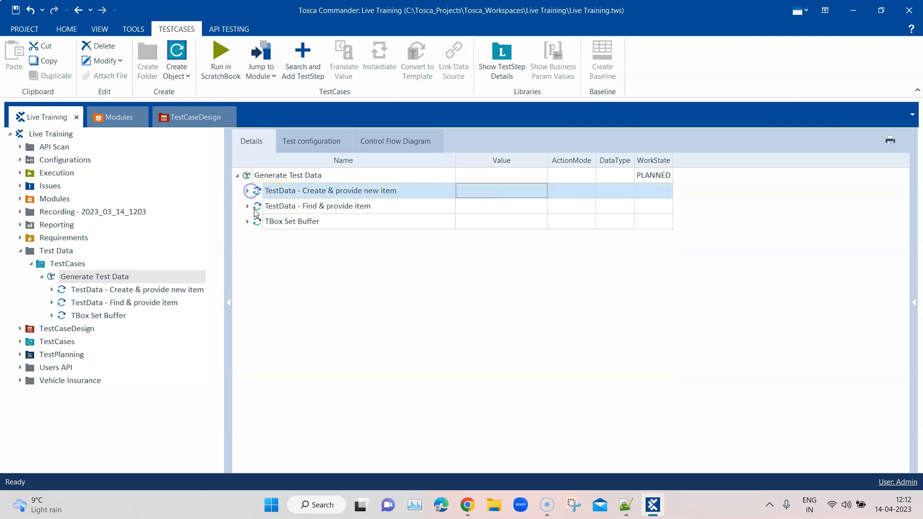
shift+click(303, 206)
shift+click(303, 222)
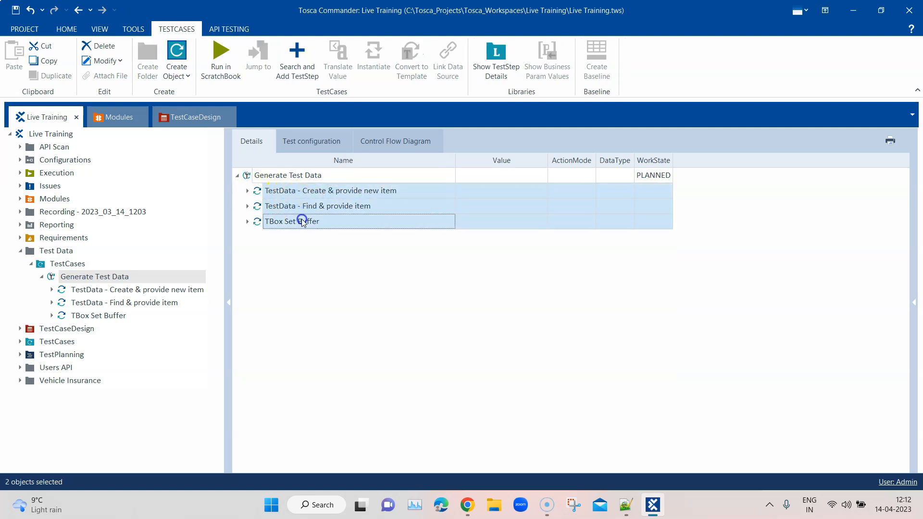
right_click(305, 207)
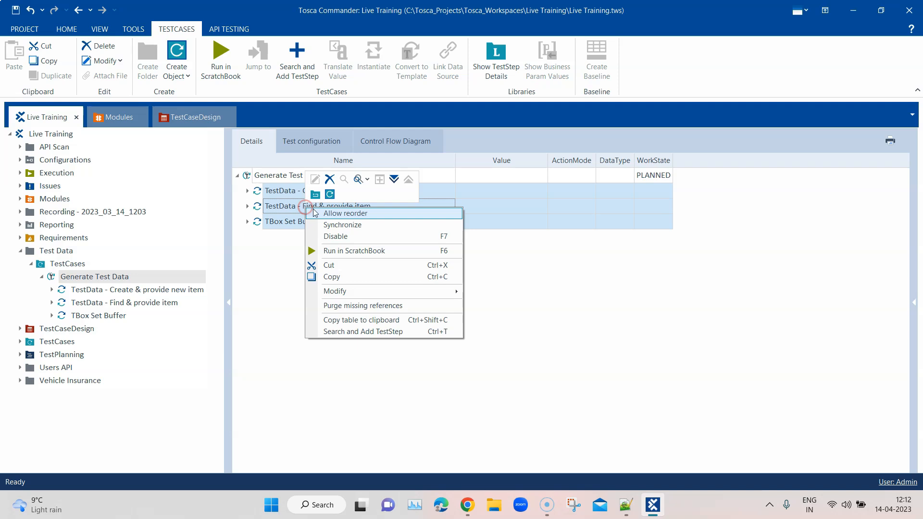
click(342, 252)
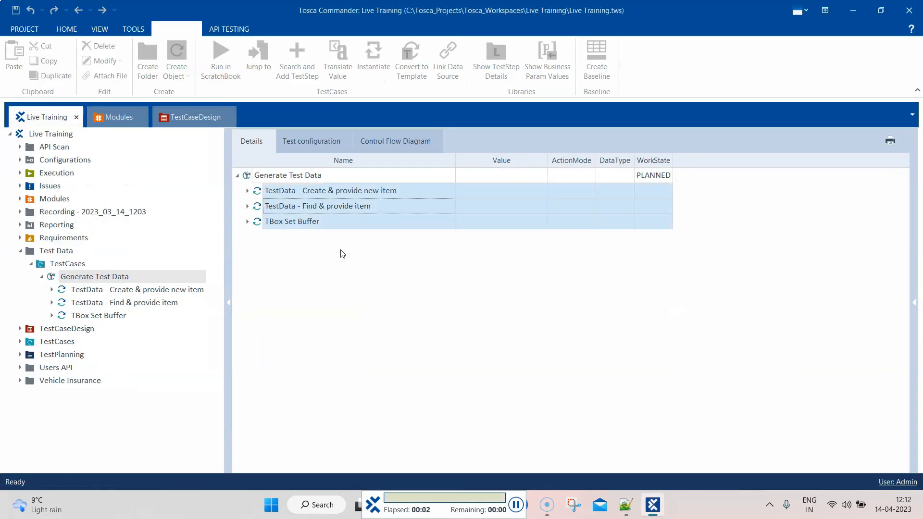
Expand the TBox Set Buffer result, widen the ScratchBook window and Loginfo column, and read the status buffer's full log message.
click(28, 120)
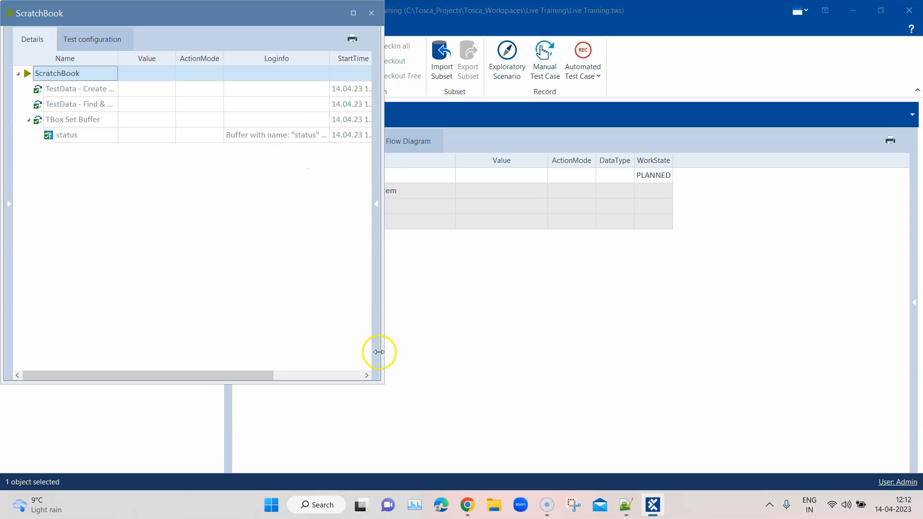
drag(383, 358, 524, 366)
drag(332, 58, 431, 62)
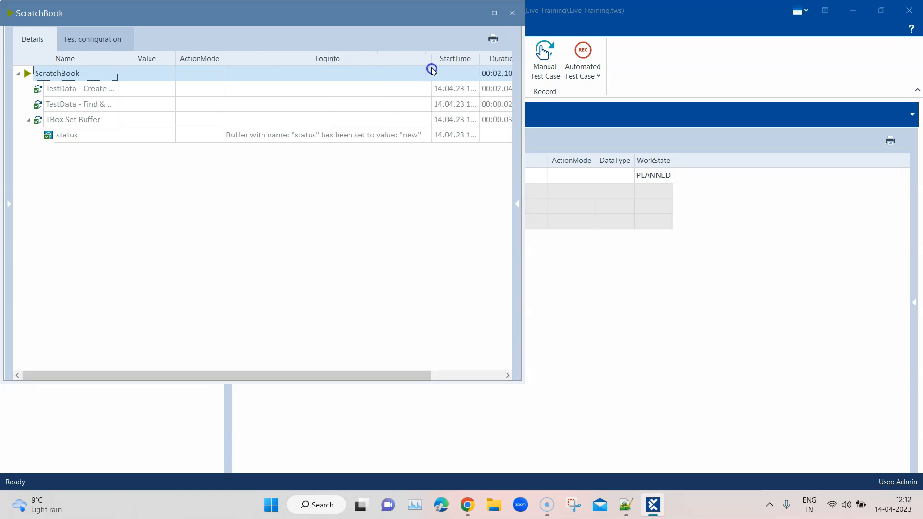
click(397, 138)
click(427, 135)
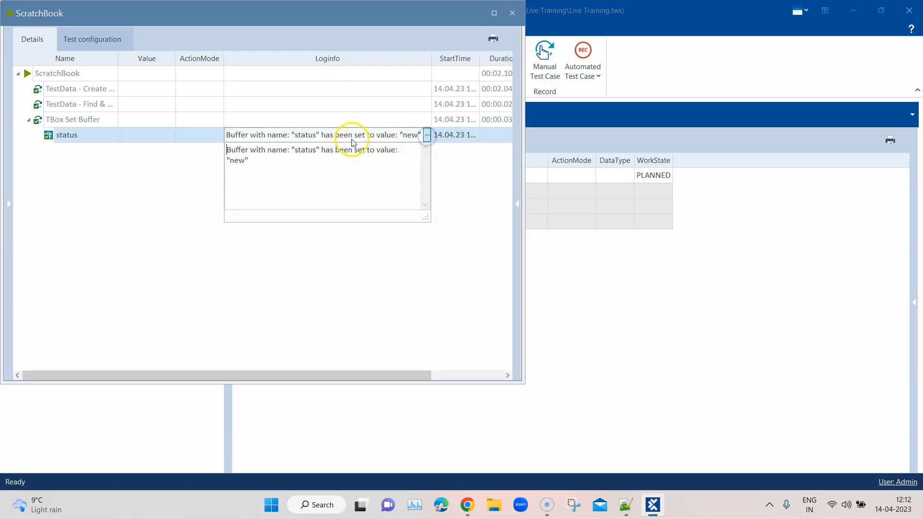
Widen the ScratchBook Name column, review the executed test steps and the status buffer's logged value, and close the ScratchBook window.
drag(309, 159, 221, 155)
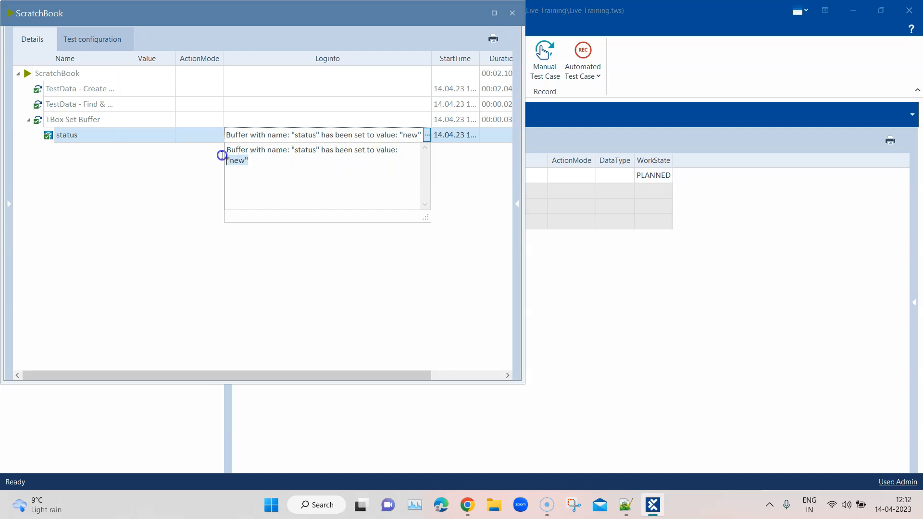
drag(118, 59, 198, 61)
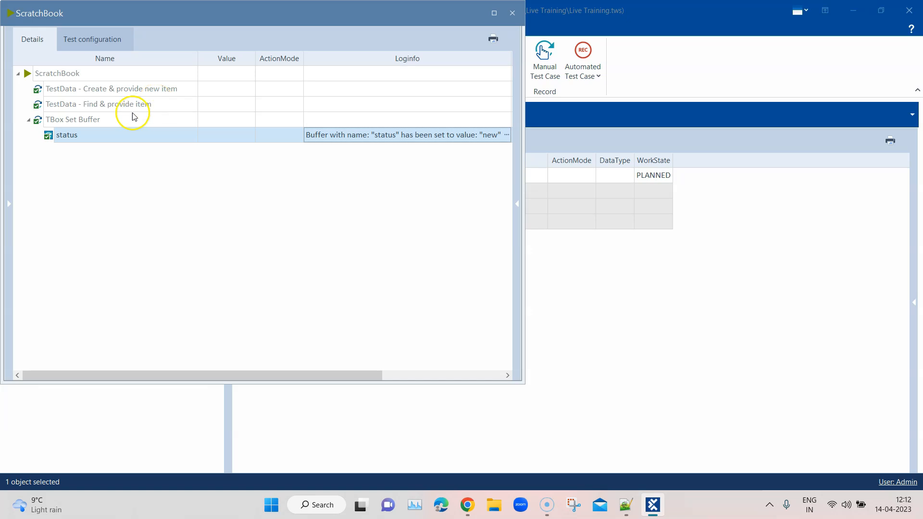
click(103, 106)
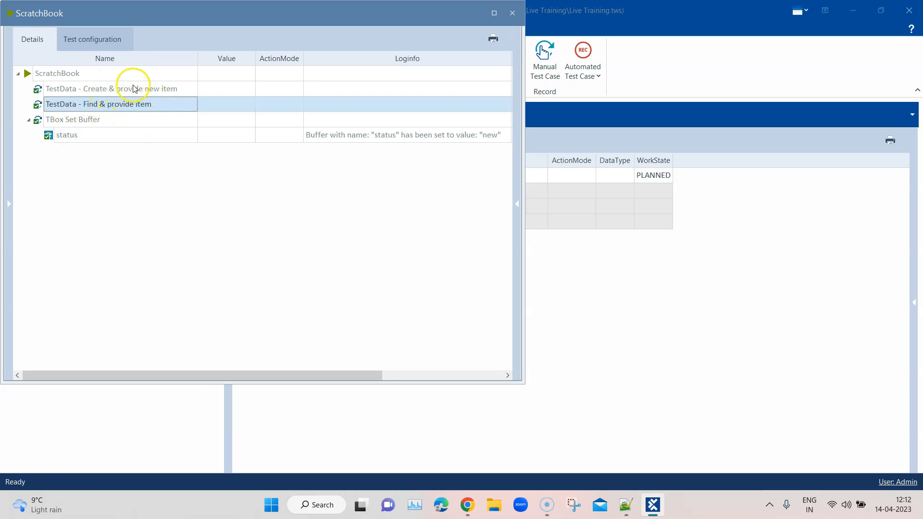
click(93, 123)
click(93, 138)
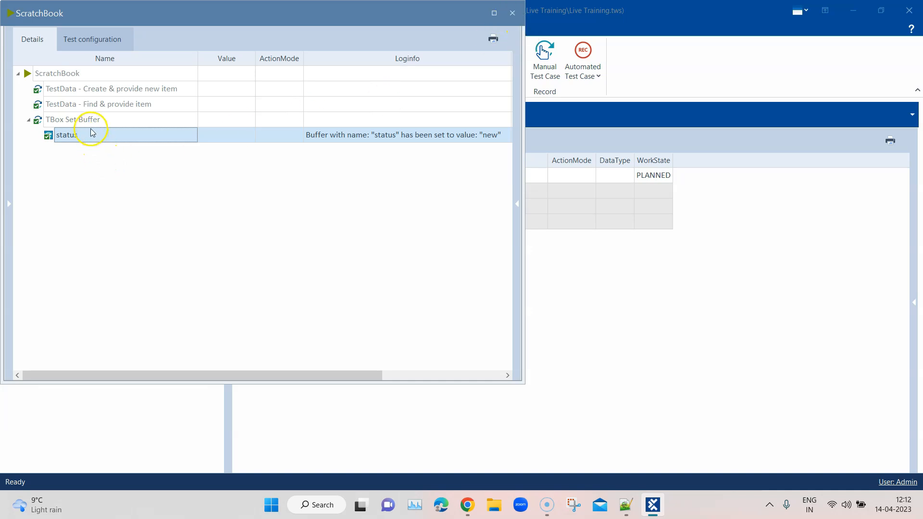
click(511, 14)
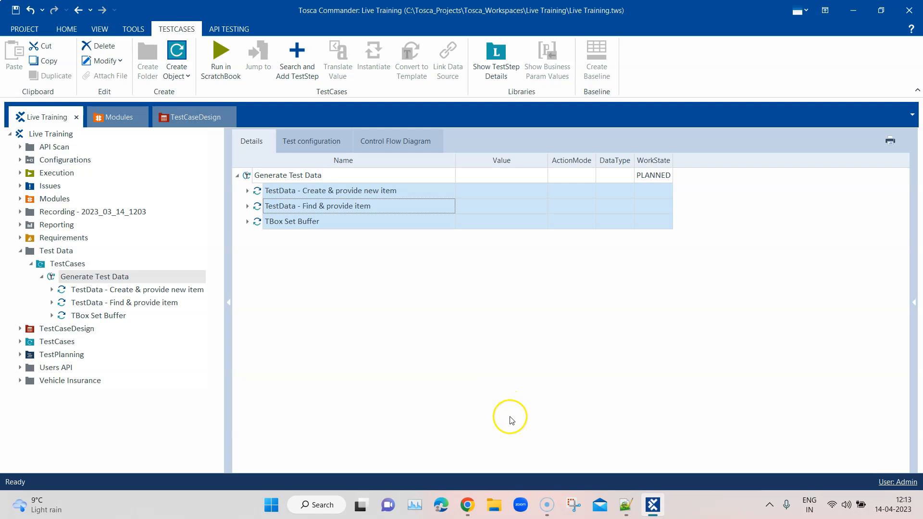
Switch to Chrome and check the Enter Vehicle Data form against the Vehicle record in Test Data Management.
click(469, 504)
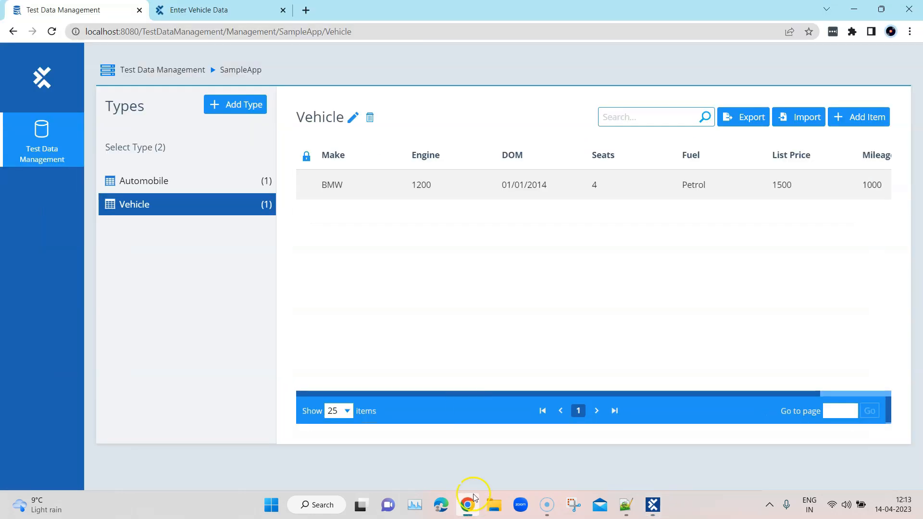
click(212, 10)
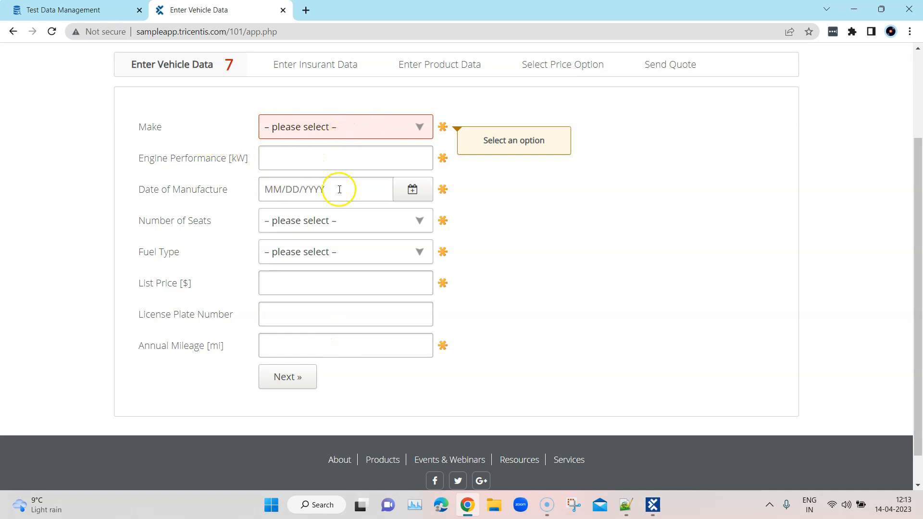
click(103, 9)
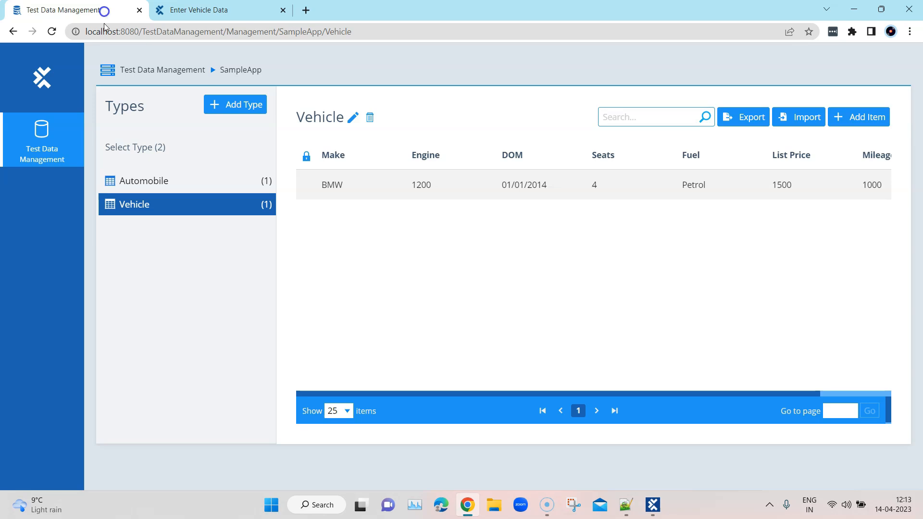
Return to Tosca Commander, expand TBox Set Buffer to inspect the status buffer's value, and compare it with the Vehicle record in Chrome.
click(853, 10)
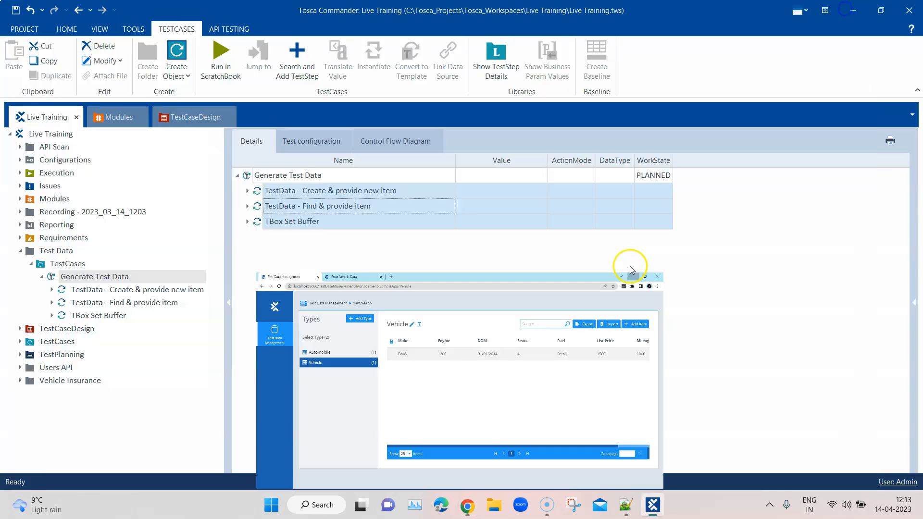
click(247, 221)
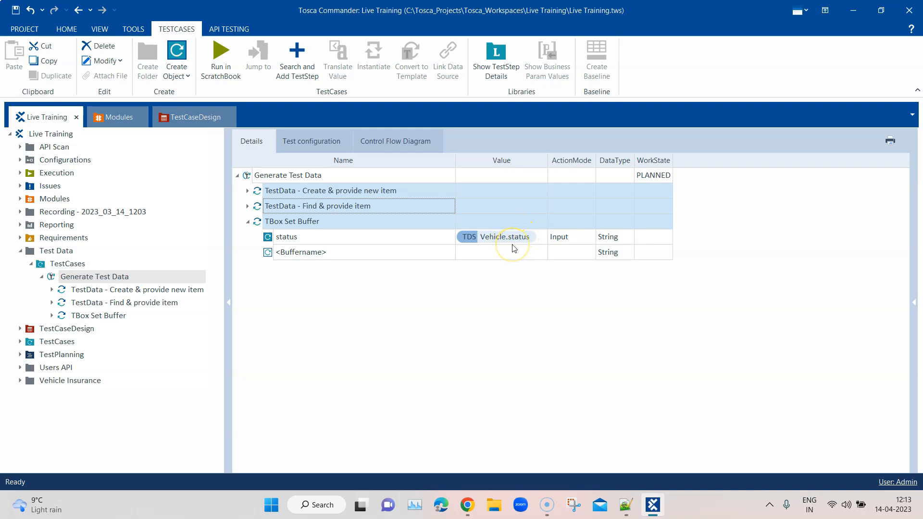
click(468, 505)
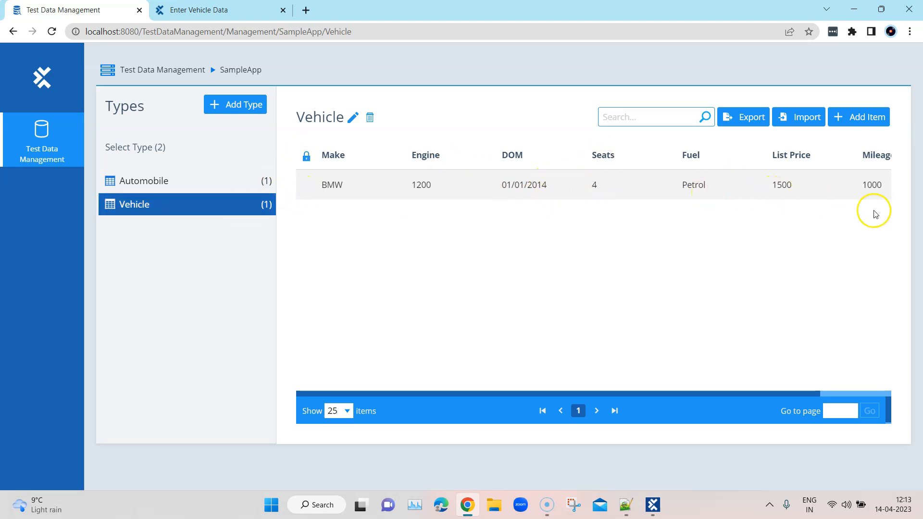
Switch to Tosca Commander and add the TestData - Update item module as a test step to the Generate Test Data test case.
click(854, 16)
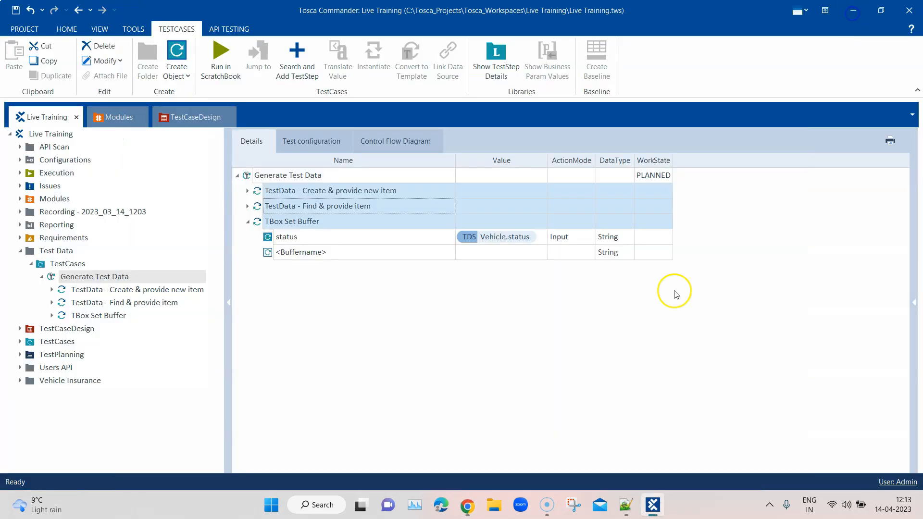
click(248, 223)
click(309, 248)
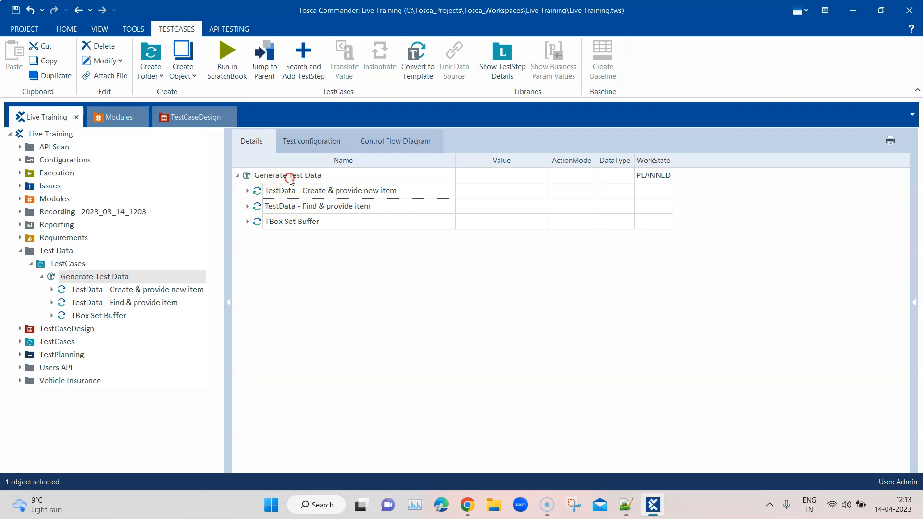
right_click(291, 179)
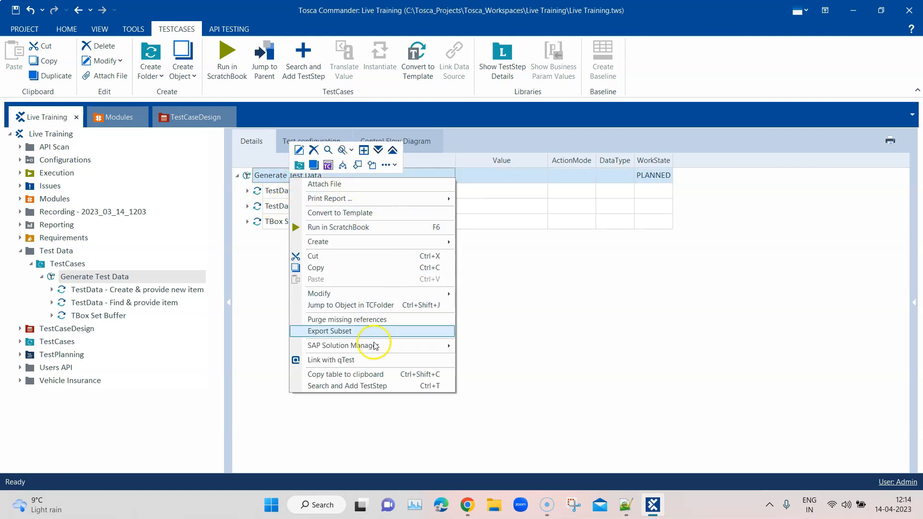
click(367, 385)
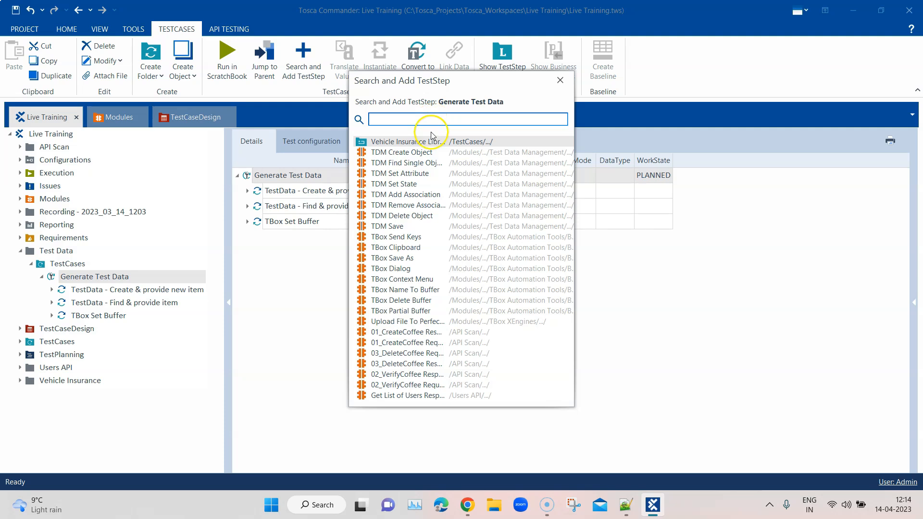
text(TestData)
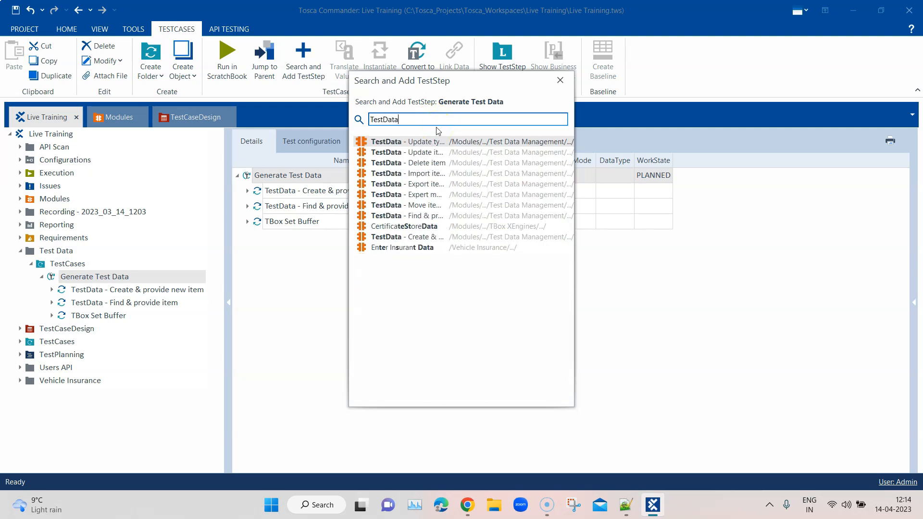
drag(576, 200, 744, 222)
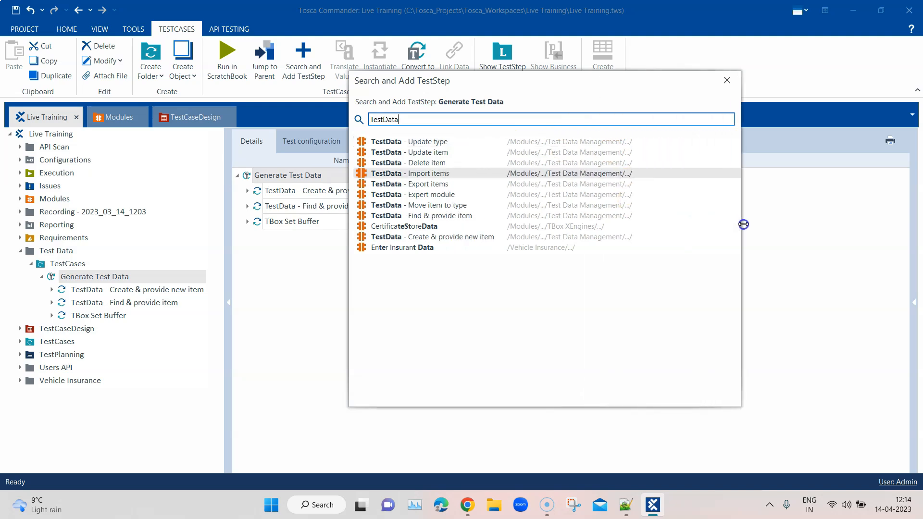
double_click(450, 153)
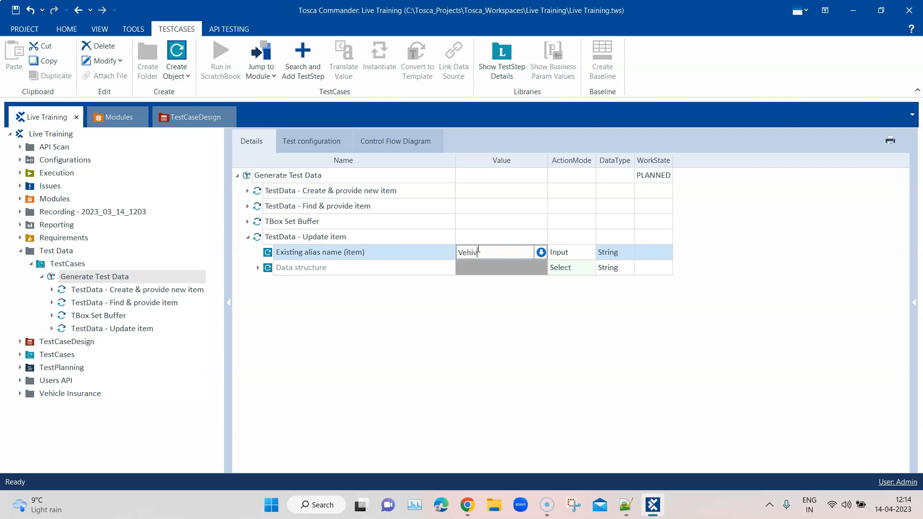
Set the Update item step's existing alias name to Vehicle and add a status attribute with the value used.
click(478, 311)
click(258, 267)
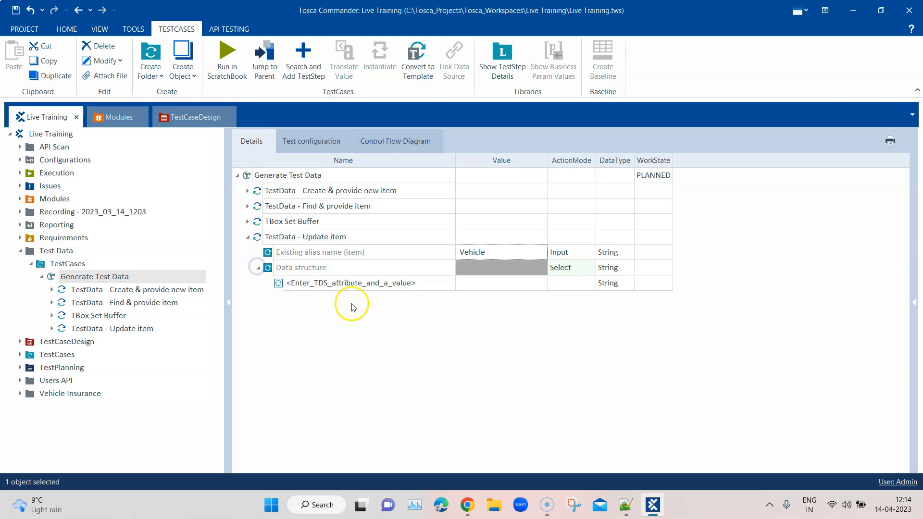
click(418, 290)
drag(419, 283, 284, 283)
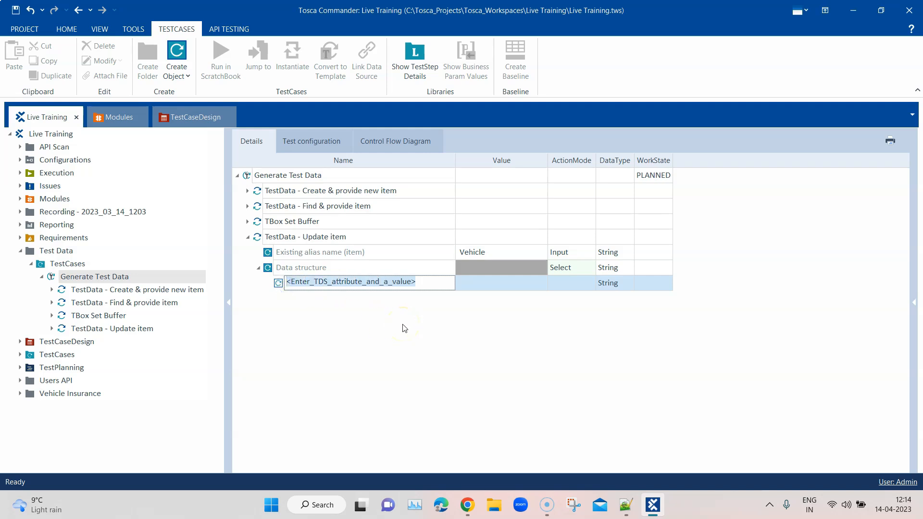
text(status)
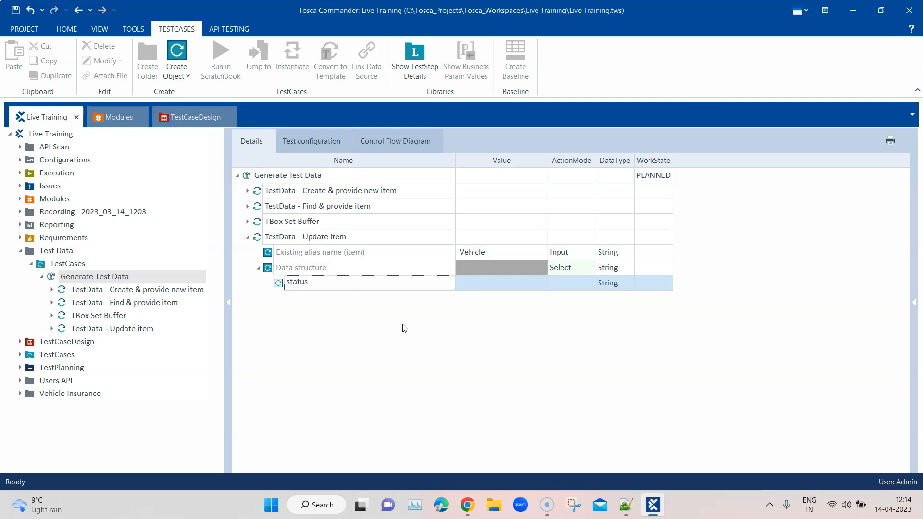
click(473, 291)
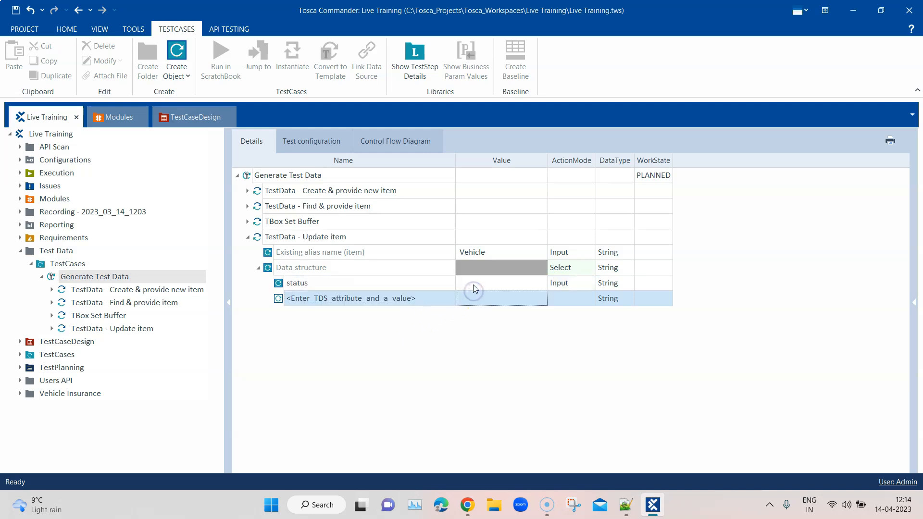
click(472, 284)
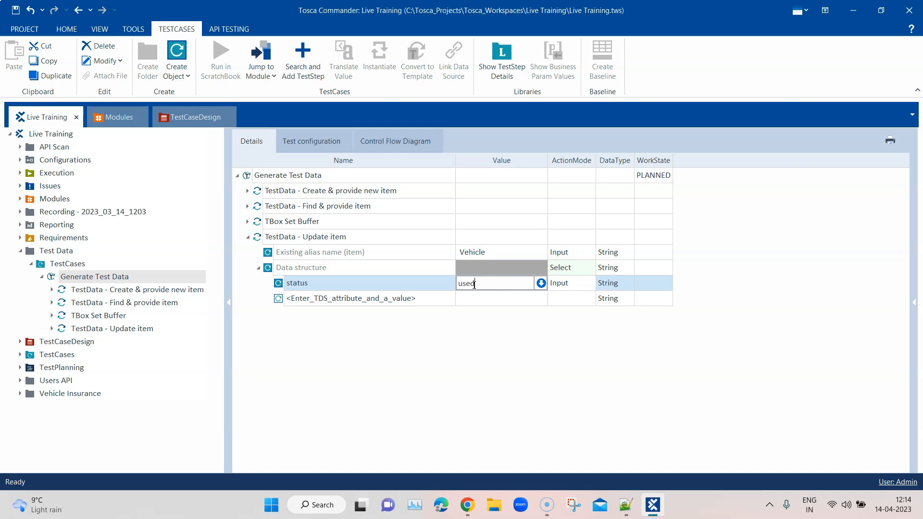
click(489, 347)
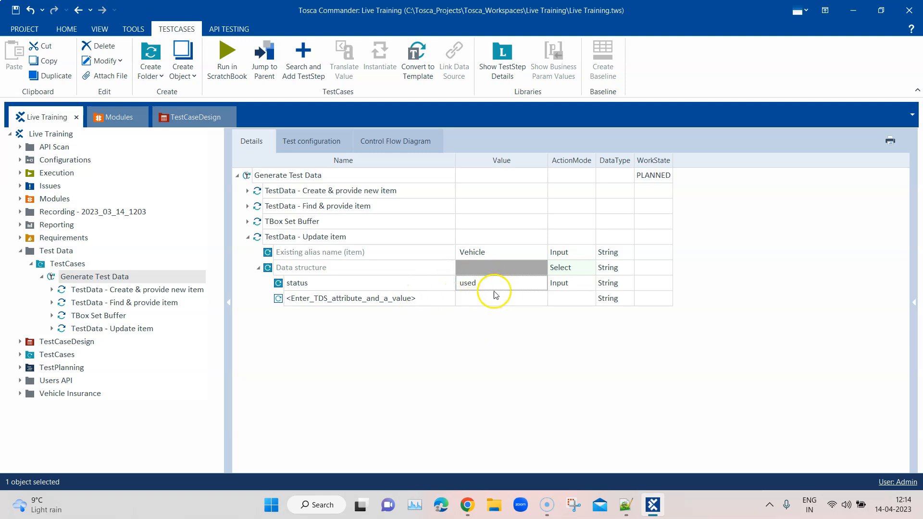
Switch to Chrome, reload the Vehicle test data, check the Audi item's status, and return to Tosca Commander.
click(467, 505)
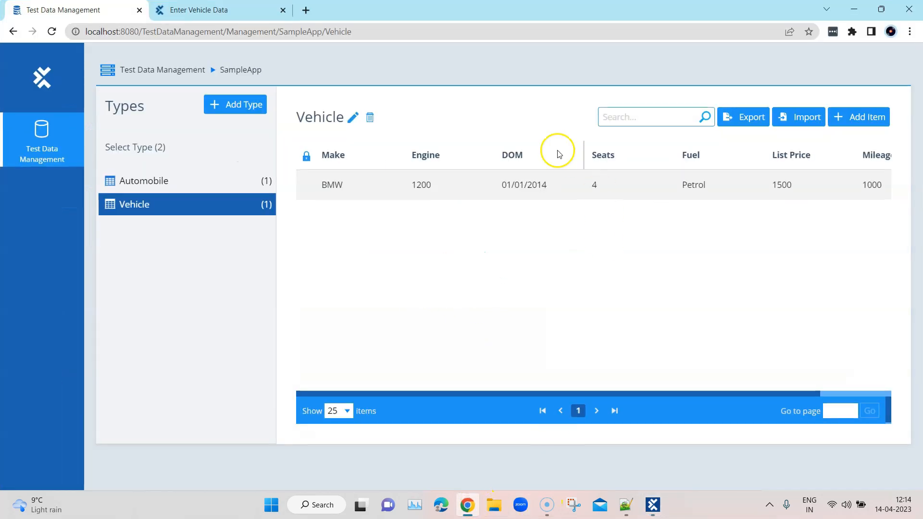
click(58, 31)
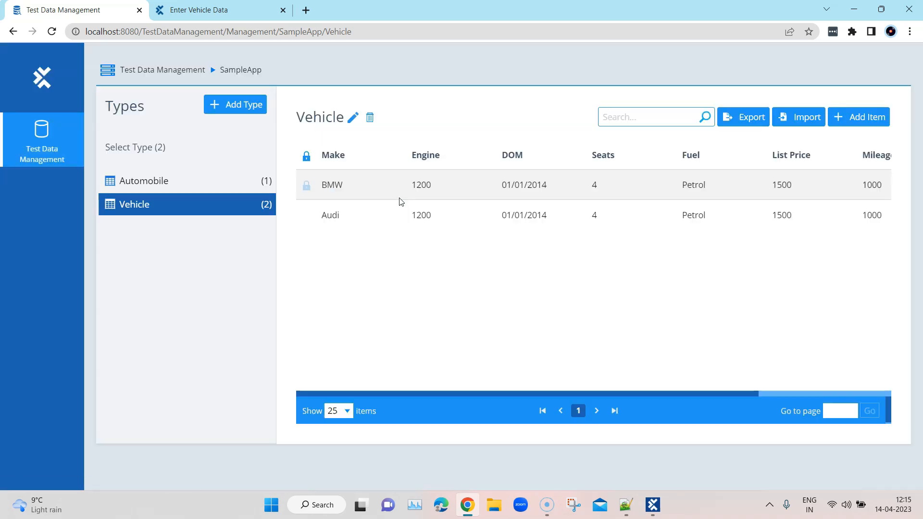
drag(696, 391, 846, 391)
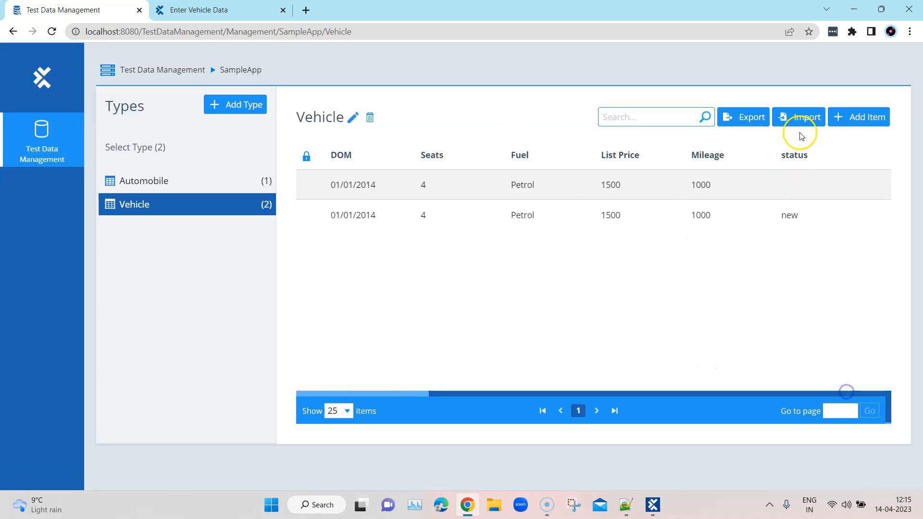
click(803, 217)
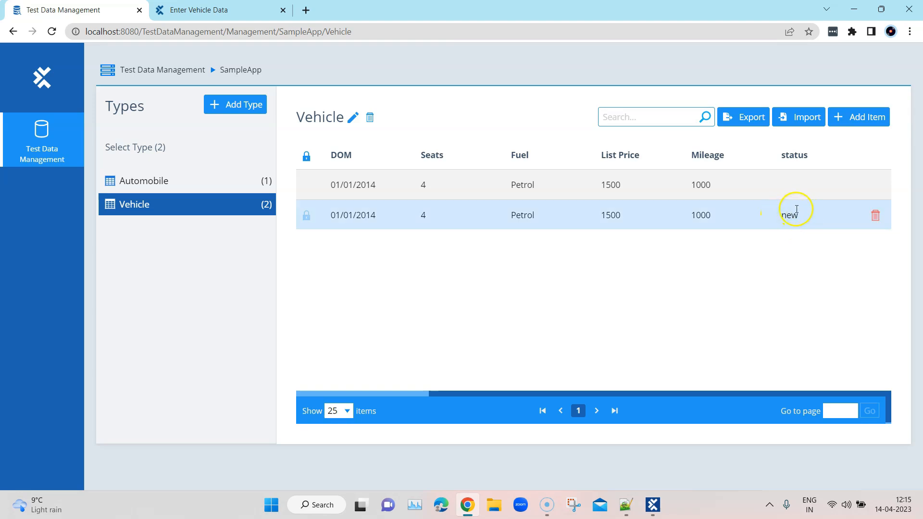
click(854, 9)
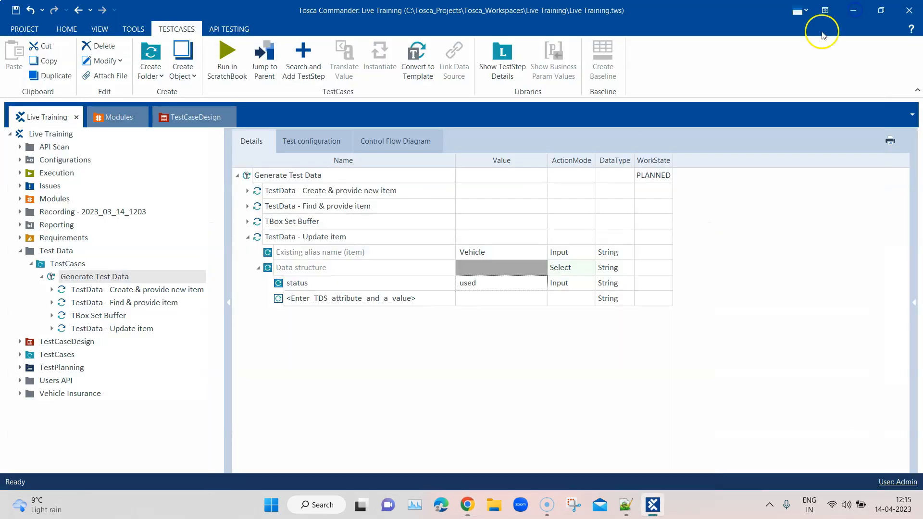
Review the values in the TBox Set Buffer and TestData - Update item steps, leaving both collapsed.
click(247, 221)
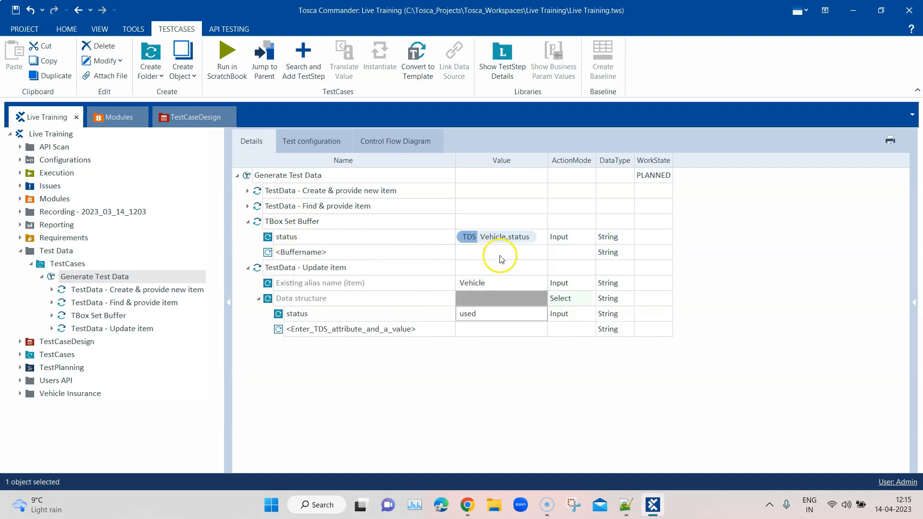
click(247, 221)
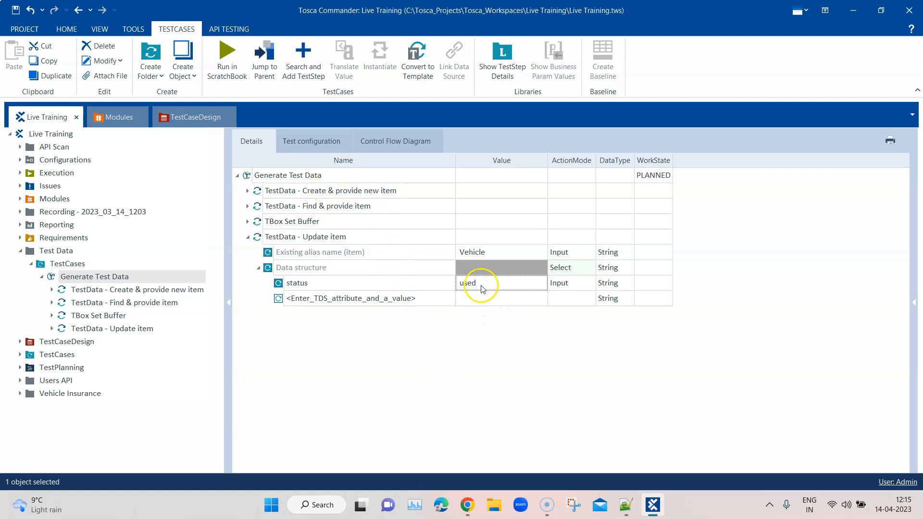
click(258, 268)
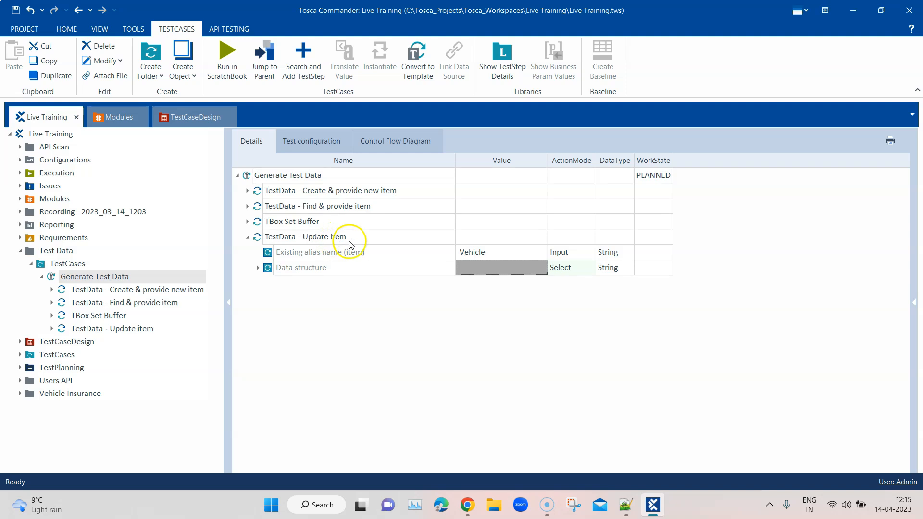
click(258, 268)
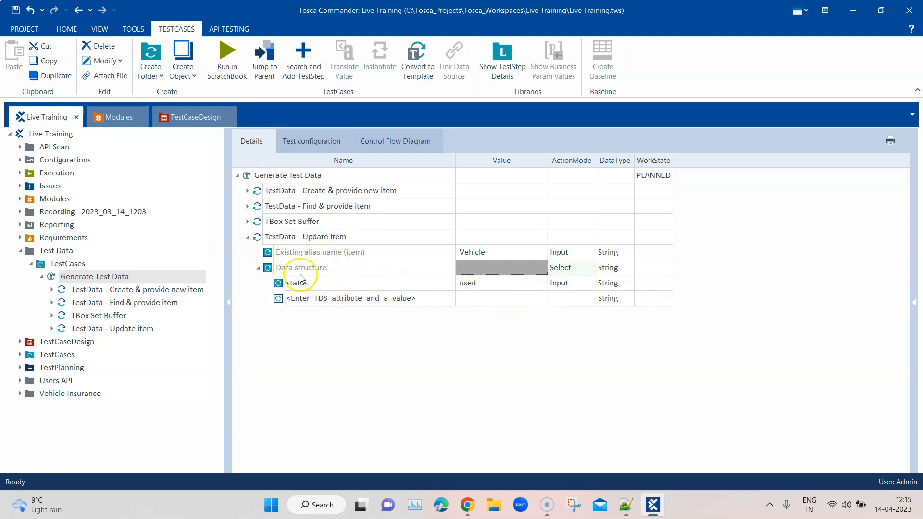
click(248, 237)
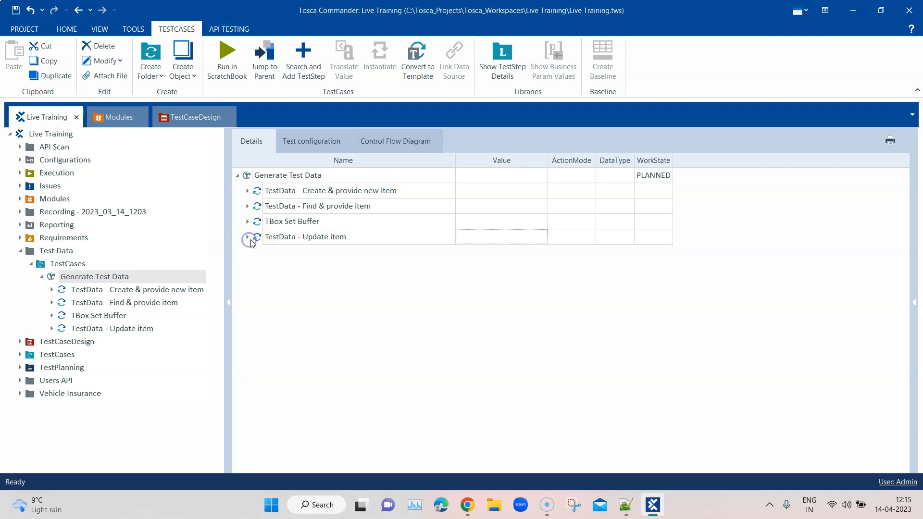
Run the Find & provide item, TBox Set Buffer and Update item steps together in ScratchBook, closing the results window when finished.
click(292, 207)
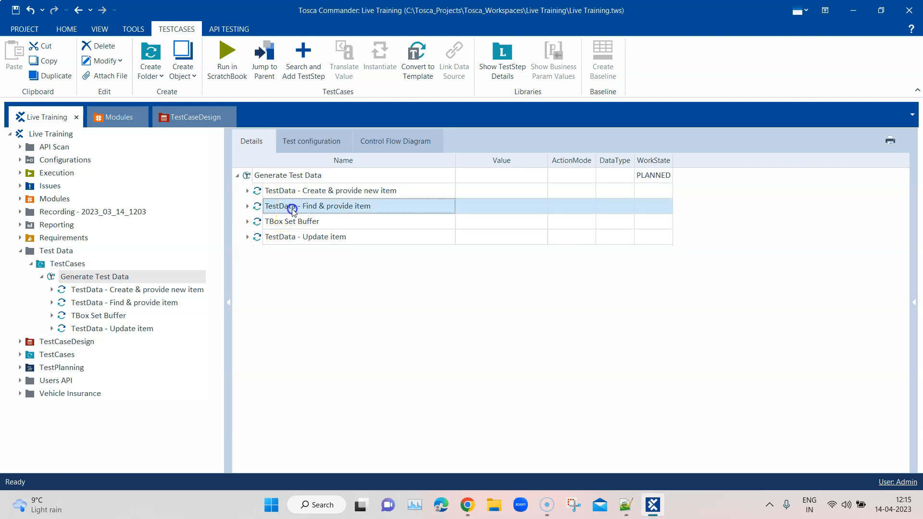
shift+click(318, 223)
shift+click(319, 239)
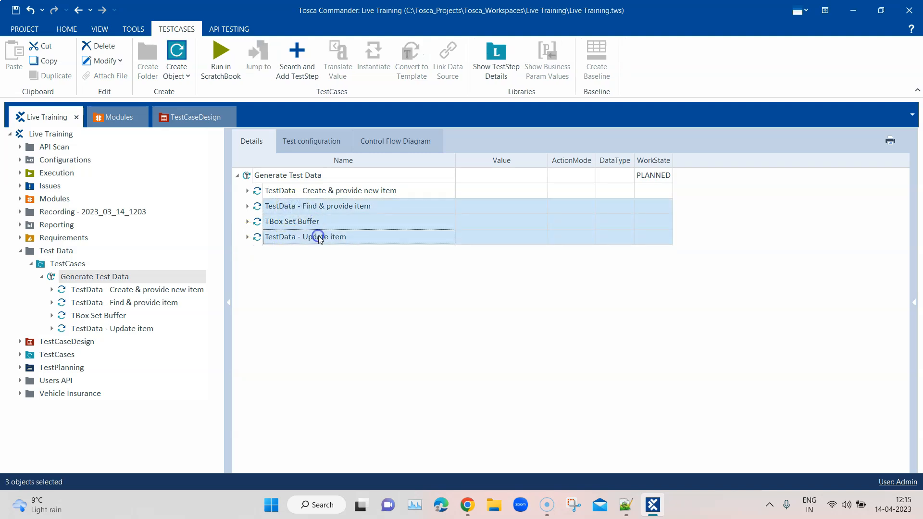
right_click(321, 204)
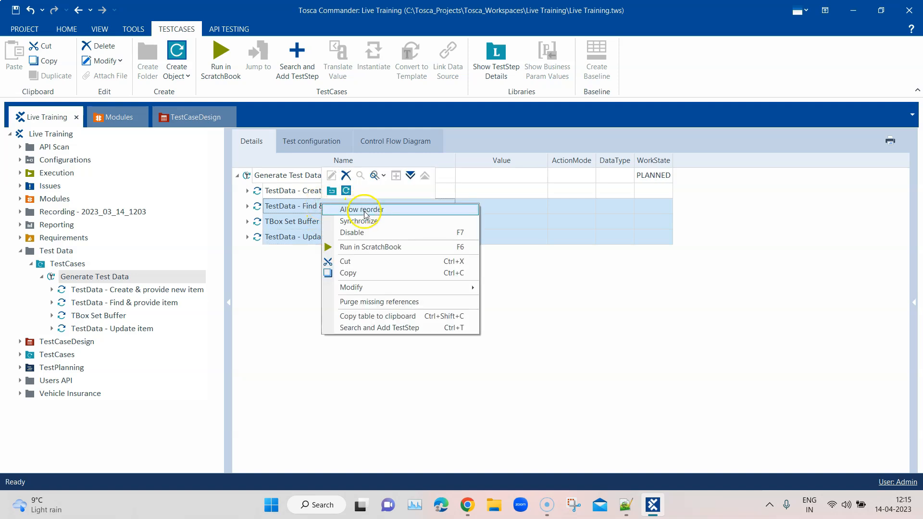
click(368, 248)
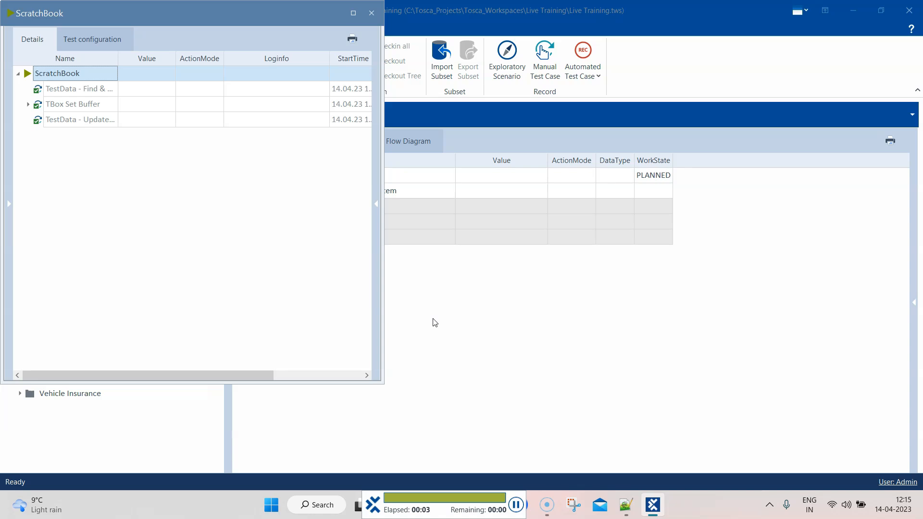
click(372, 13)
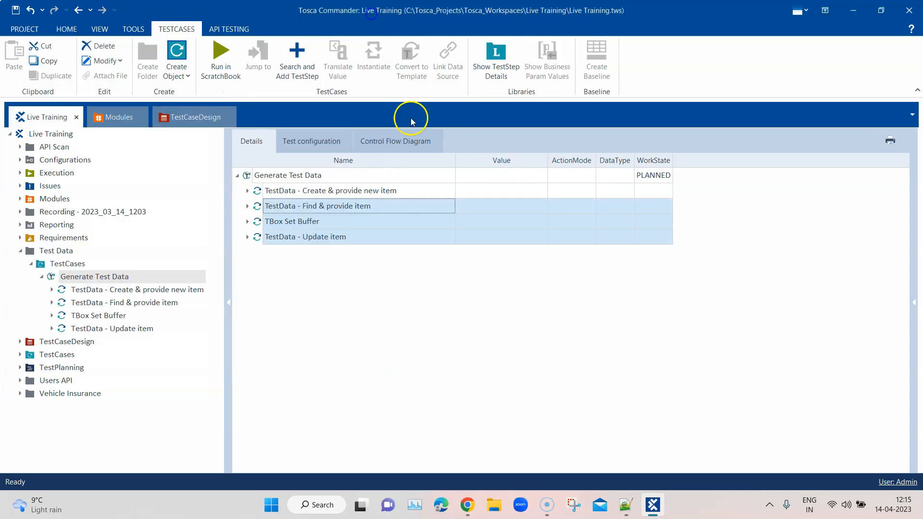
In Chrome, reload the Vehicle test data and examine the Audi item's status and other attributes, then return to Tosca Commander.
click(467, 505)
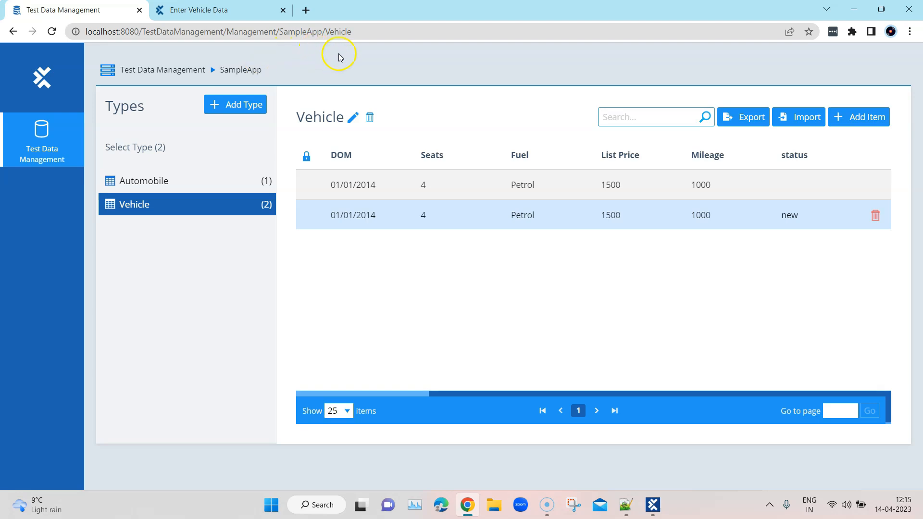
click(52, 31)
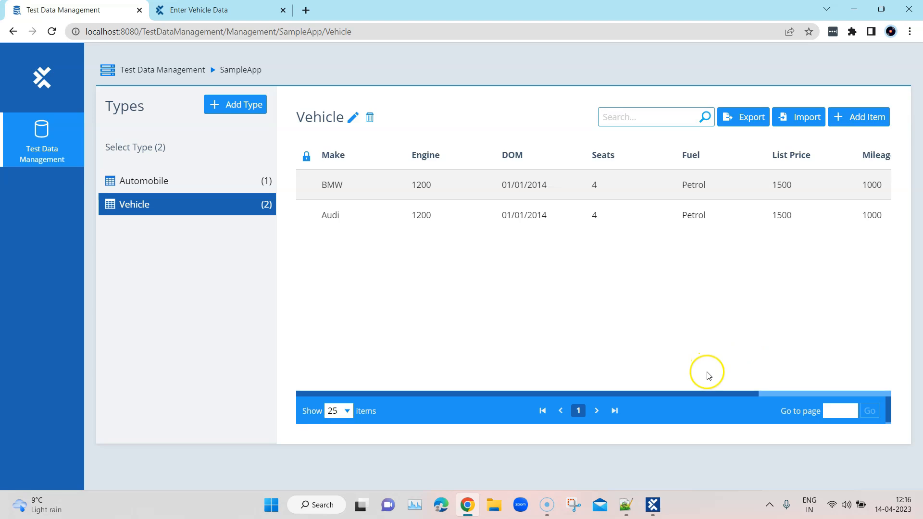
drag(692, 394, 867, 389)
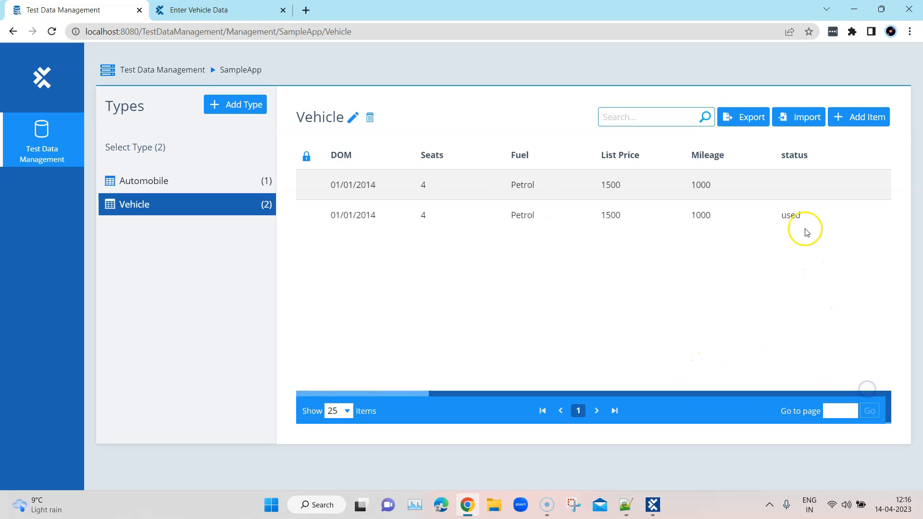
double_click(791, 214)
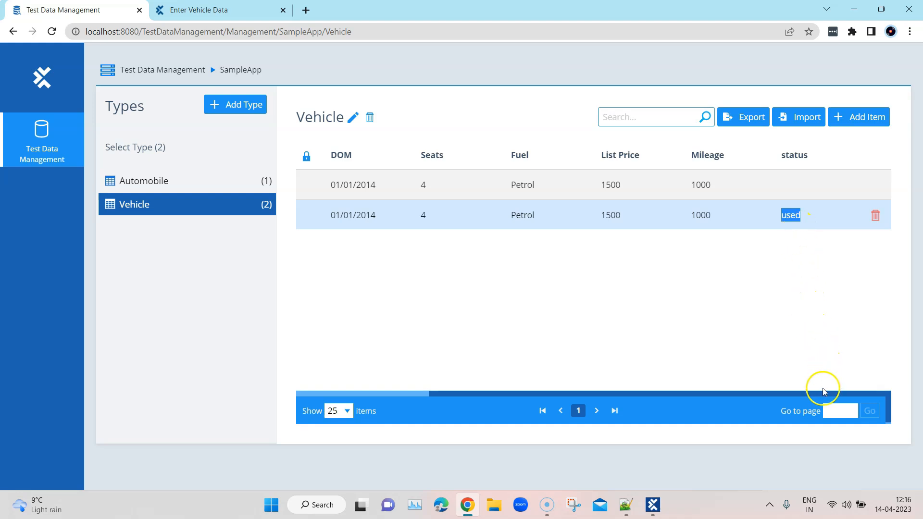
mouse_move(823, 393)
mouse_down()
mouse_move(554, 403)
mouse_move(742, 395)
mouse_move(839, 404)
mouse_up()
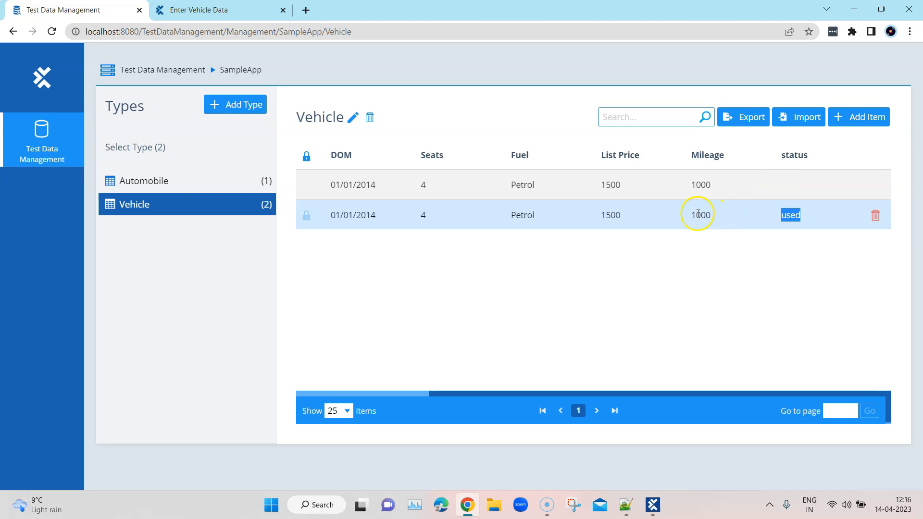
drag(687, 395, 447, 393)
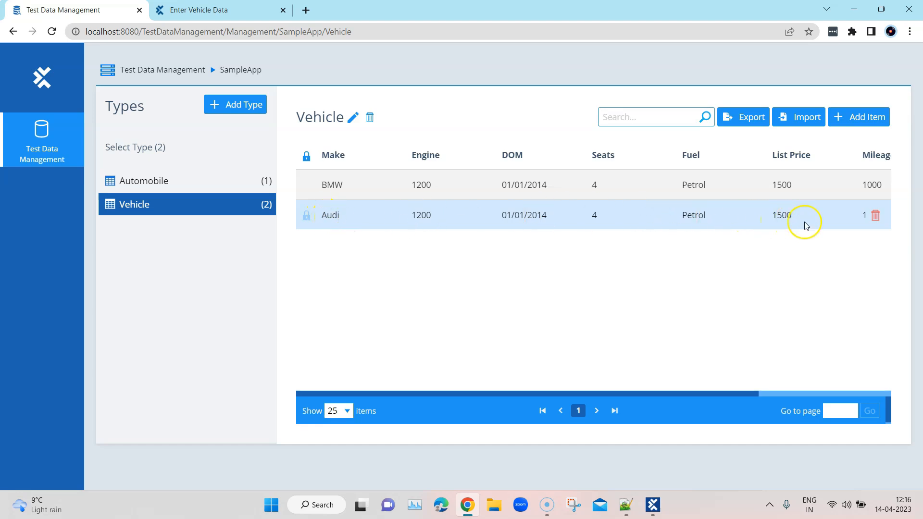
click(859, 13)
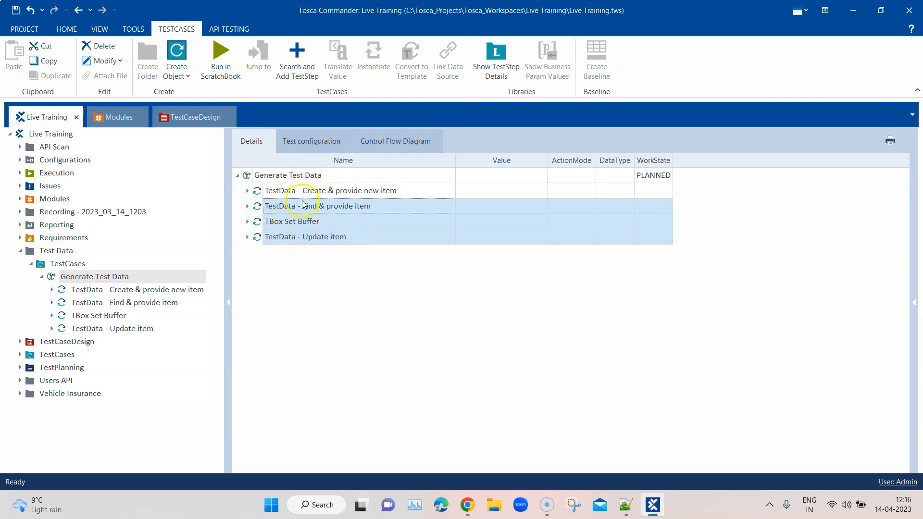
Find the TestData - Move item to type module and add it as a test step to the Generate Test Data test case.
right_click(296, 179)
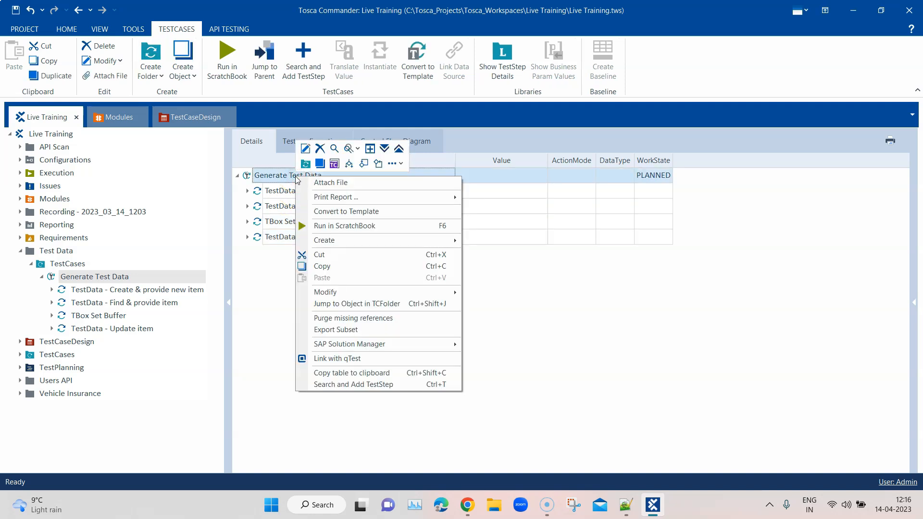
click(362, 384)
text(TestDa)
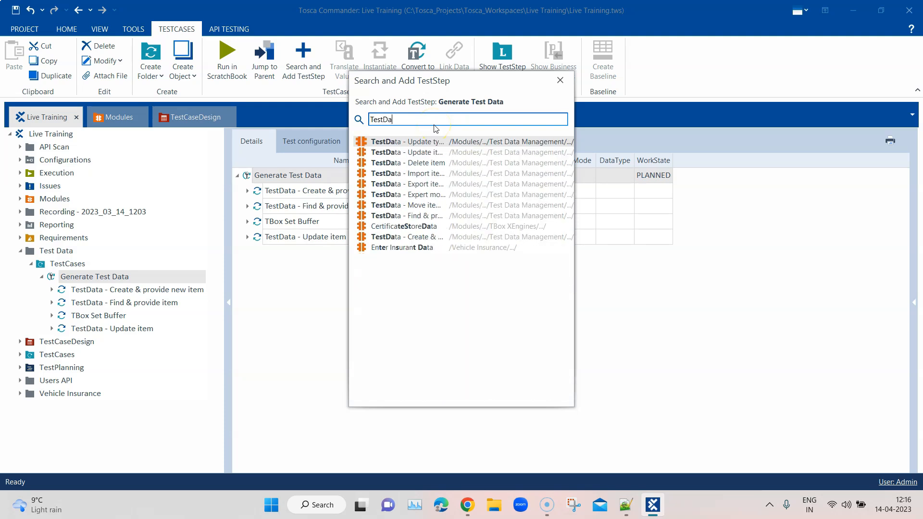
text(ta -)
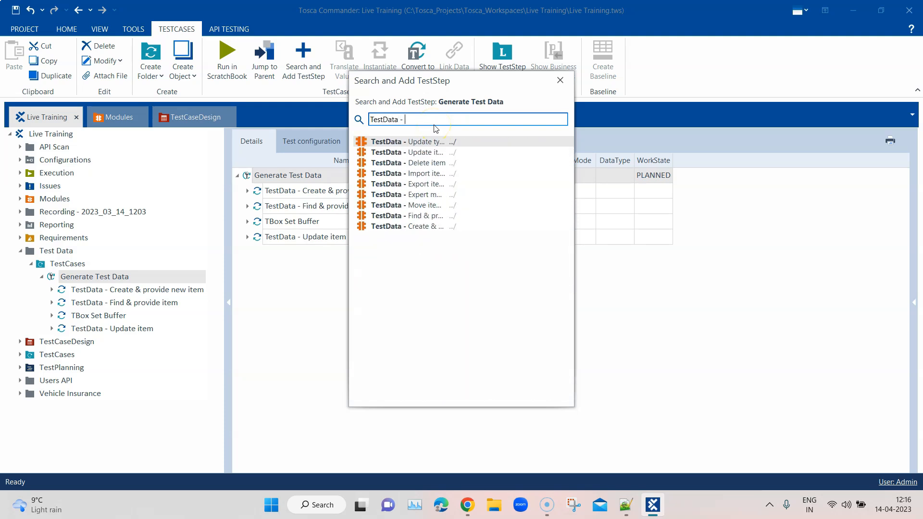
drag(575, 248, 776, 259)
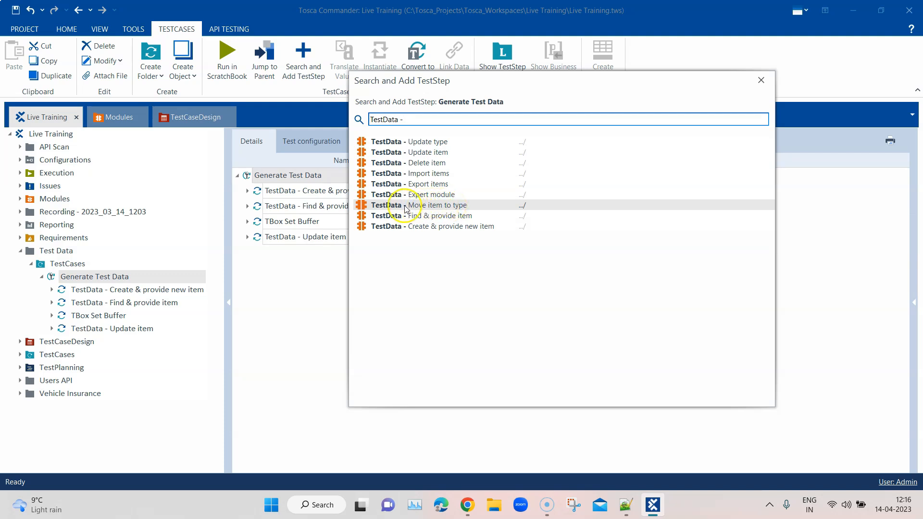
double_click(420, 206)
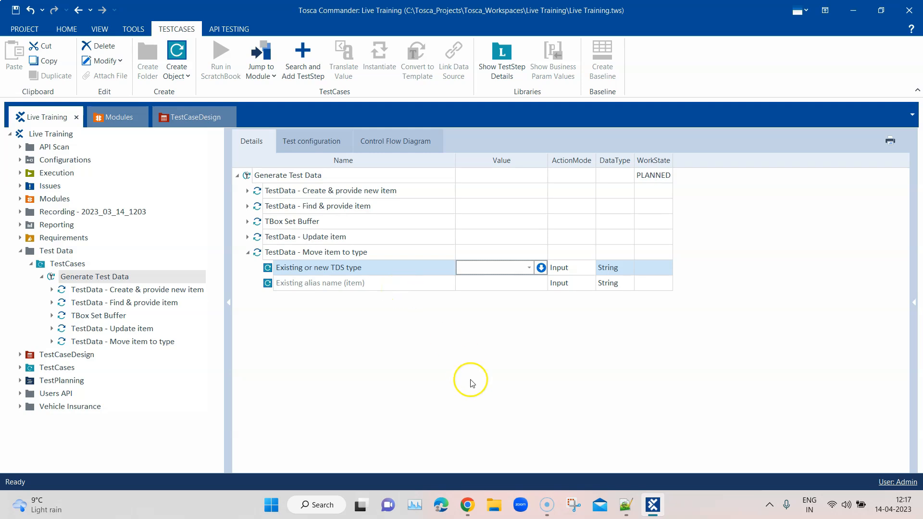
Switch to Chrome, look over the Vehicle test data and the Enter Vehicle Data form, and return to Tosca Commander.
click(468, 505)
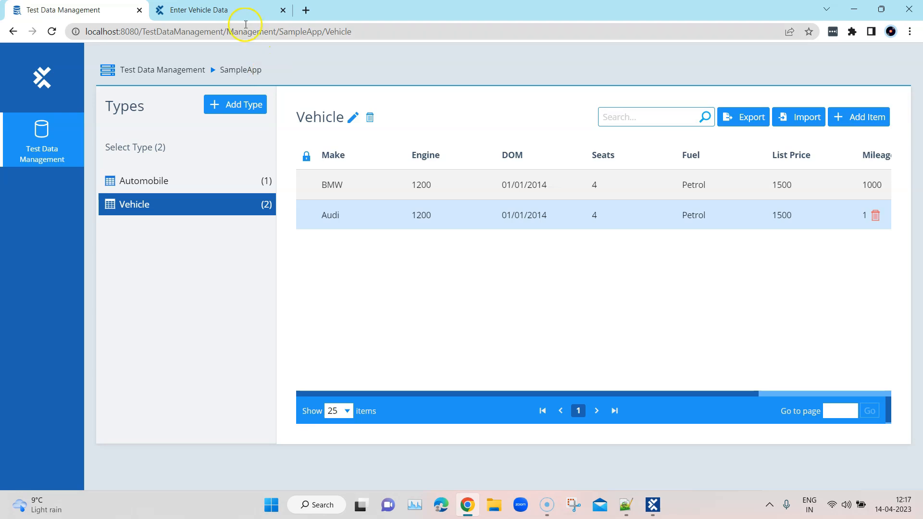
click(227, 10)
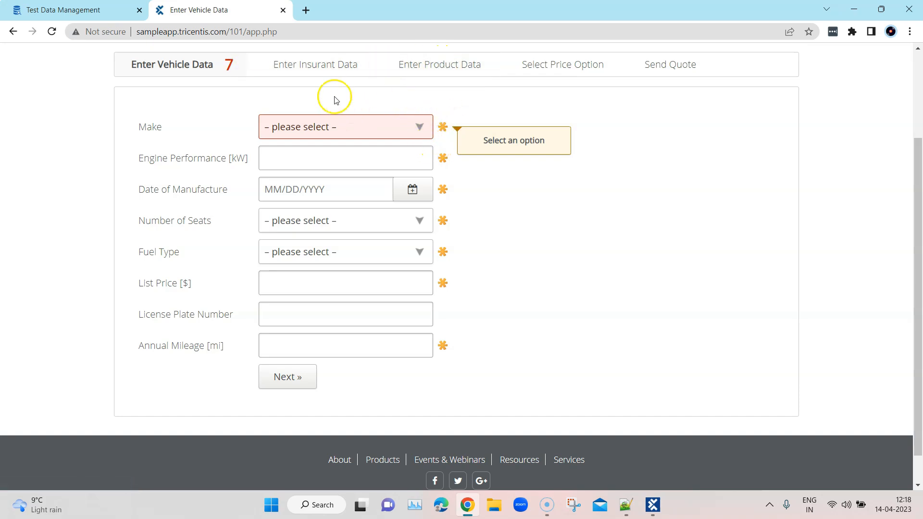
click(854, 14)
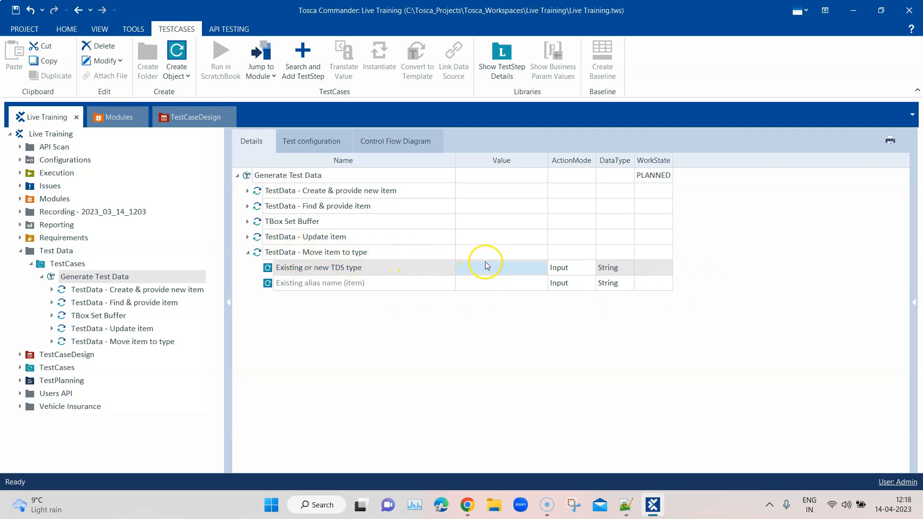
In the Move item to type step, set the TDS type to PriceOption and the existing alias name to Vehicle, leaving the step collapsed.
click(490, 265)
click(529, 268)
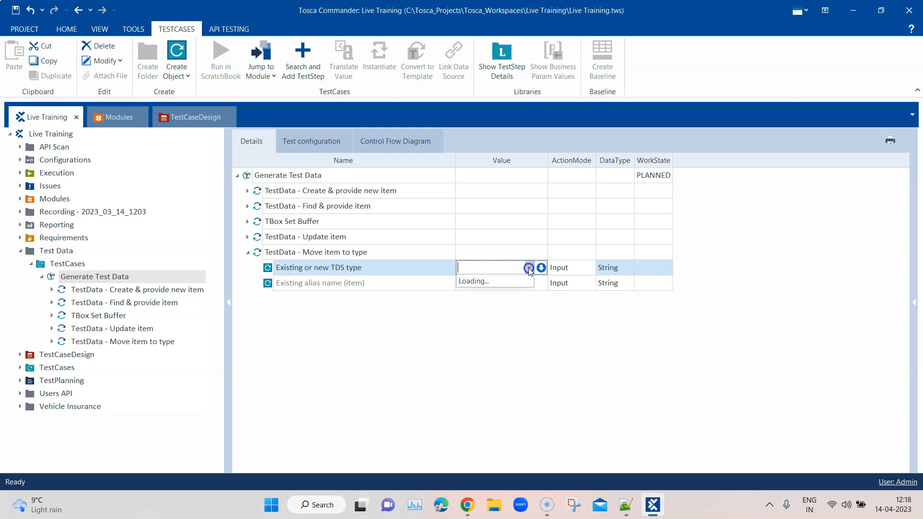
click(489, 268)
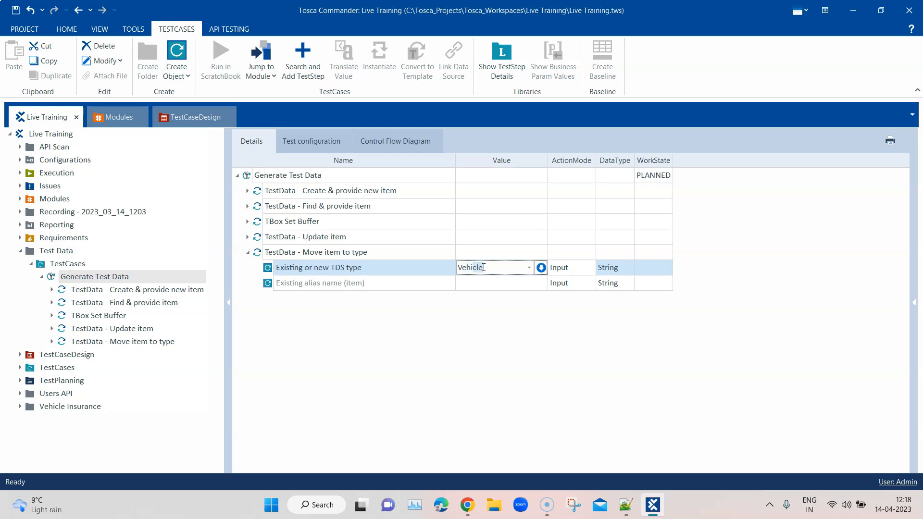
click(505, 313)
click(480, 267)
click(484, 268)
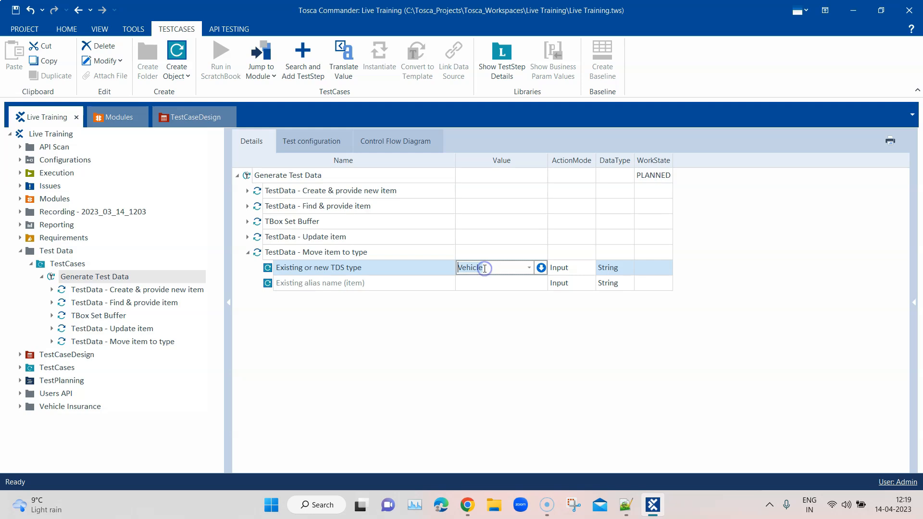
click(482, 283)
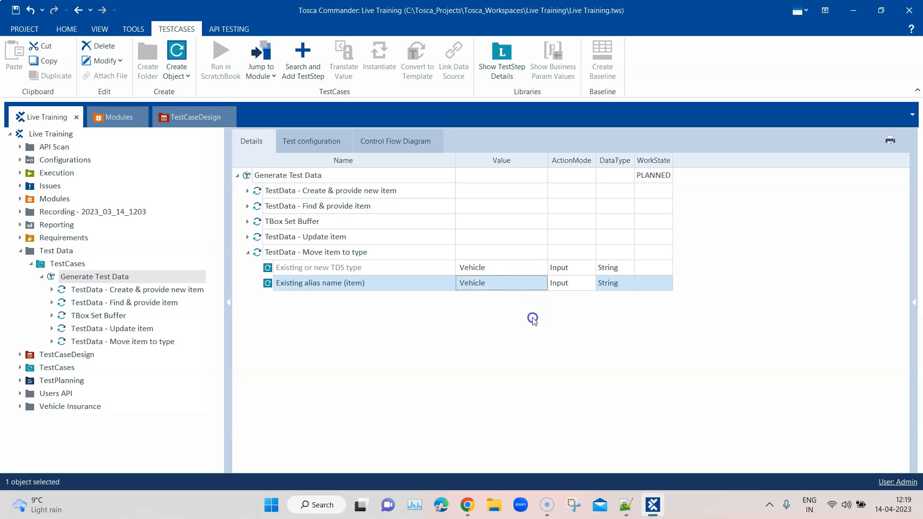
click(478, 268)
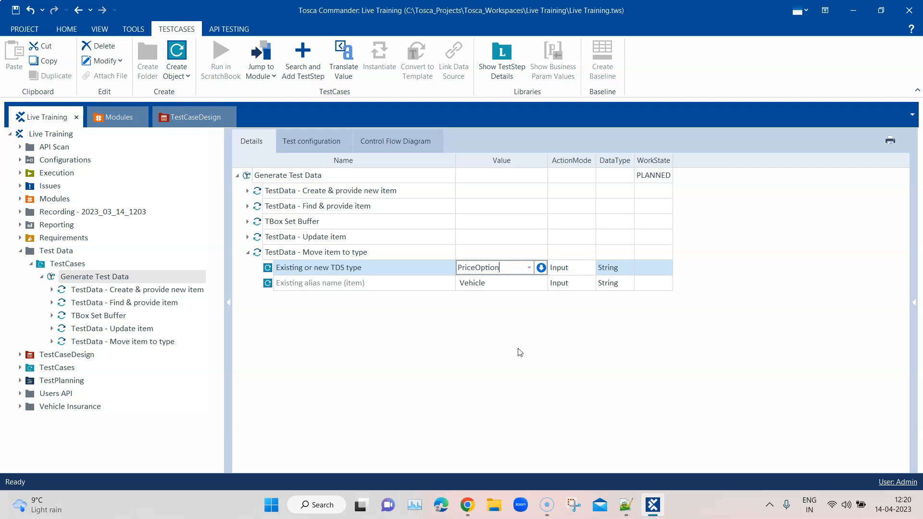
click(520, 352)
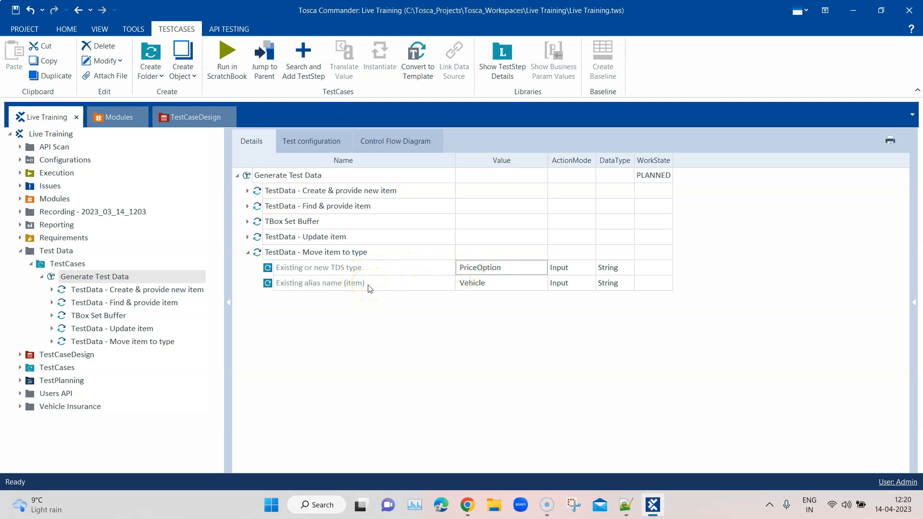
click(248, 253)
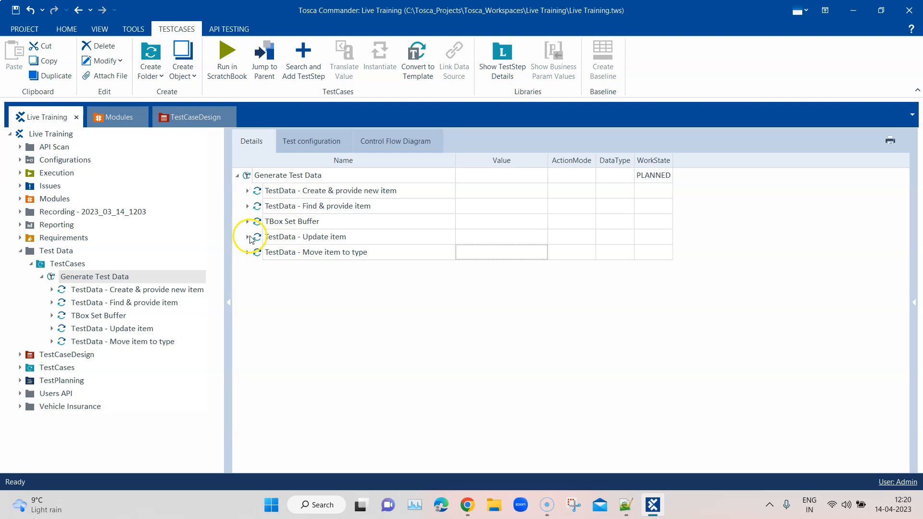
Run the Find & provide item and Move item to type steps together in ScratchBook.
click(284, 206)
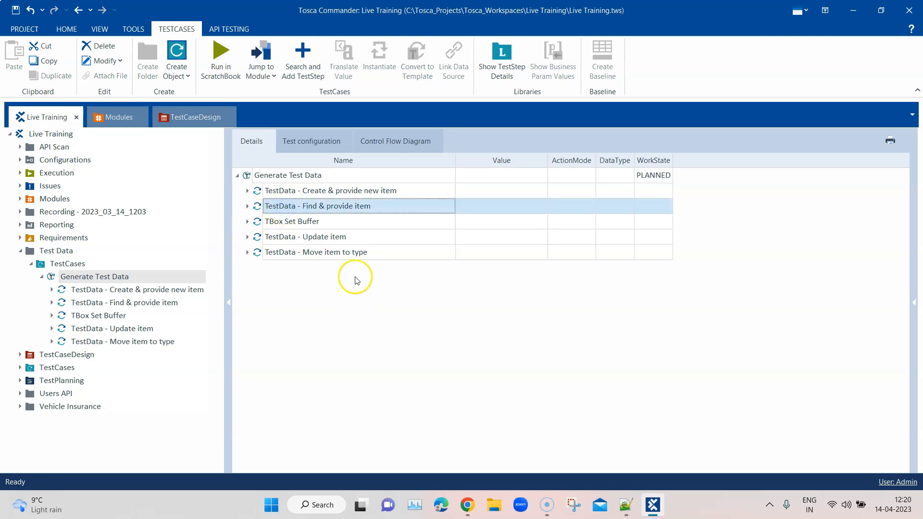
ctrl+click(340, 255)
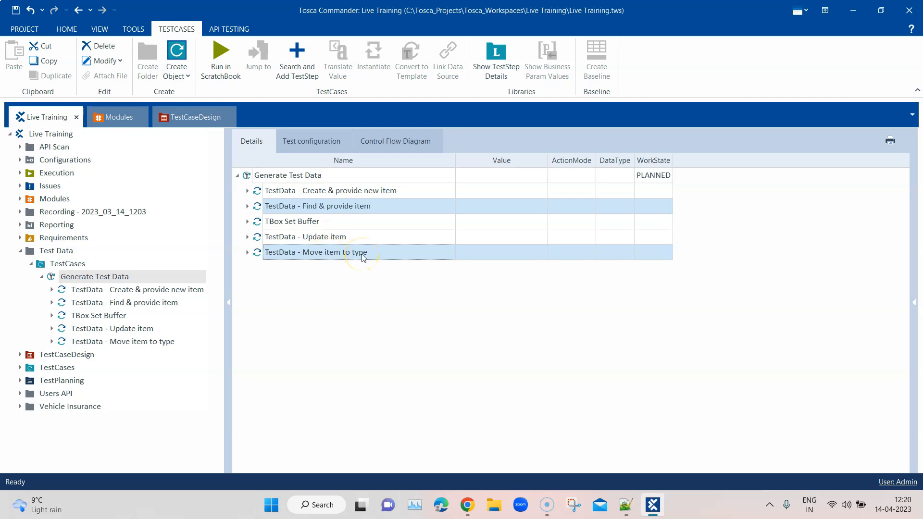
right_click(345, 206)
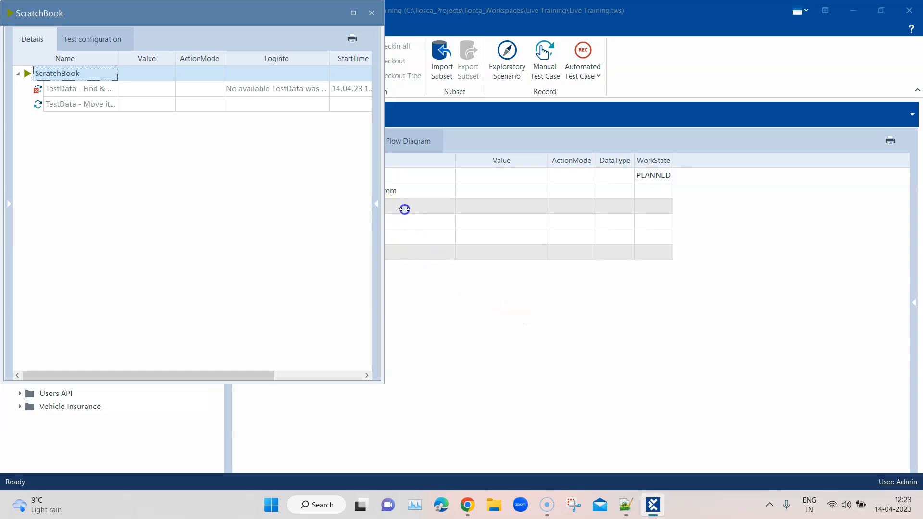
Enlarge the ScratchBook results window, examine the log info for the Find & provide item step, and close the window.
drag(405, 209, 495, 210)
drag(329, 57, 381, 58)
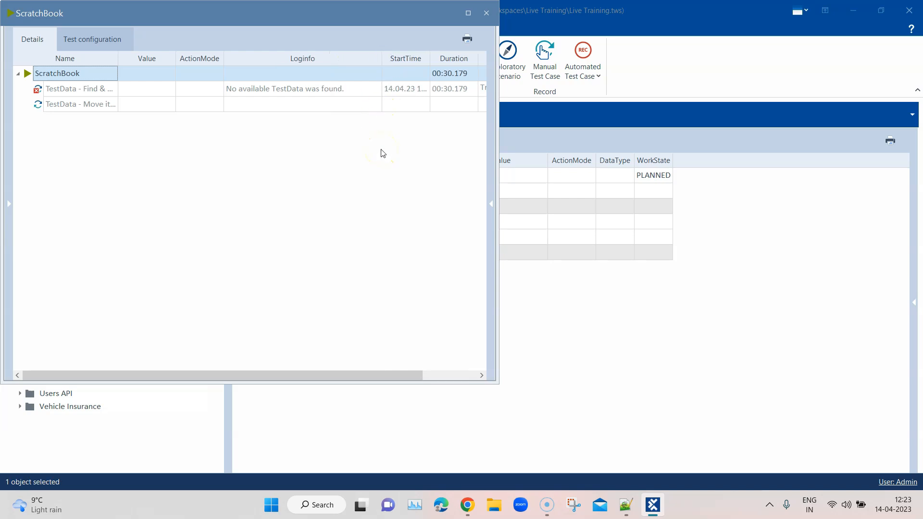
drag(343, 11, 448, 65)
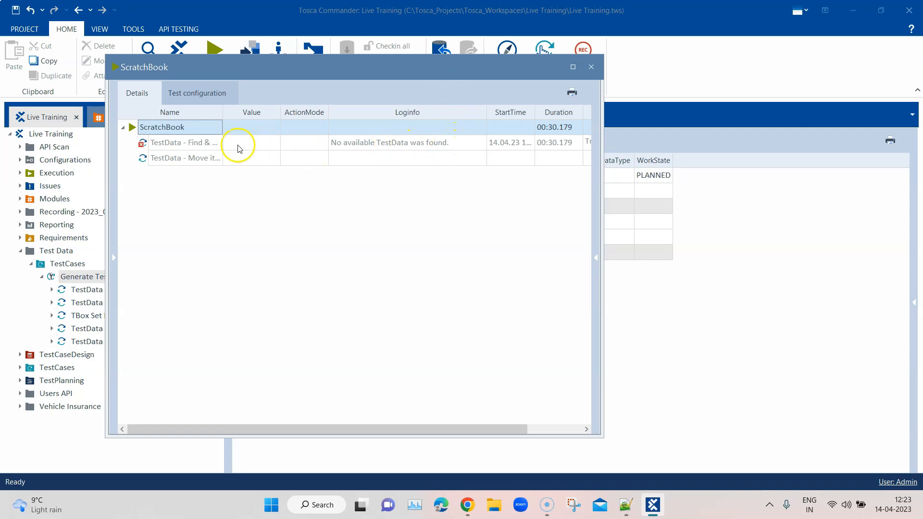
click(386, 148)
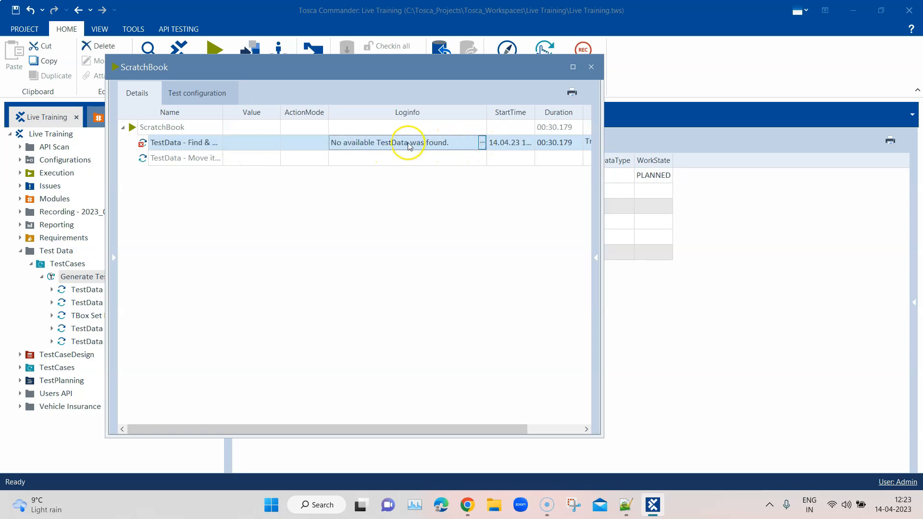
click(591, 67)
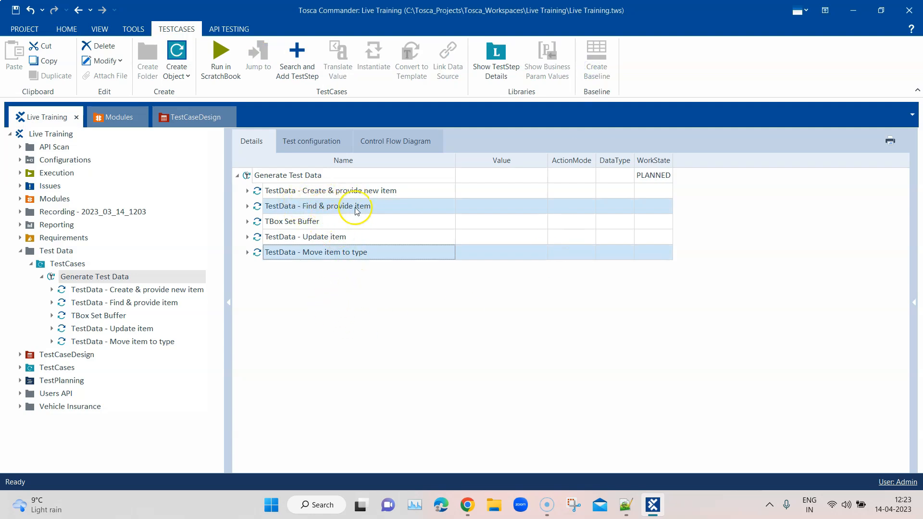
Check the status filter in the Find & provide item step and the status value in the Update item step, leaving both collapsed.
click(248, 206)
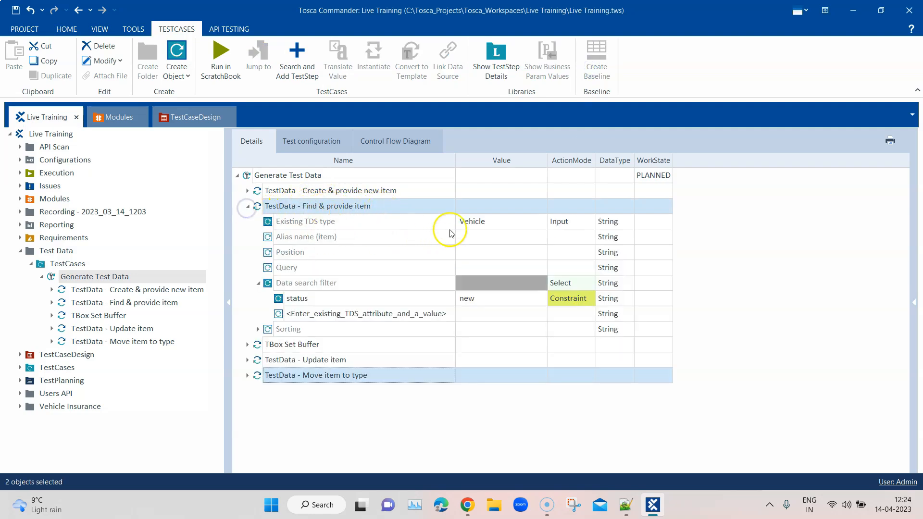
click(358, 298)
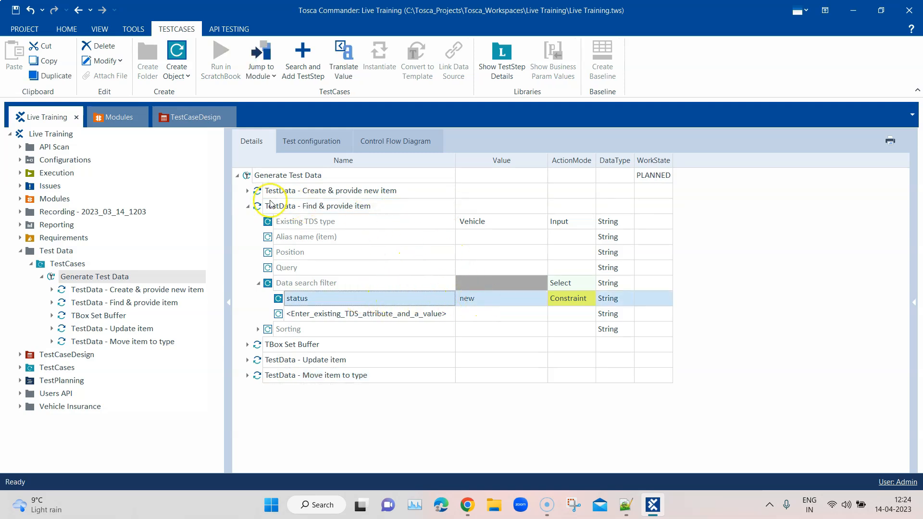
click(248, 206)
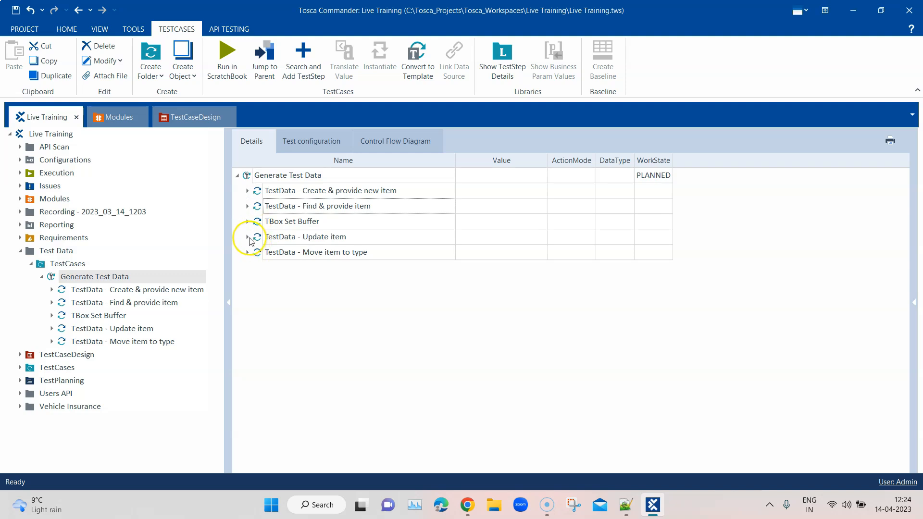
click(247, 236)
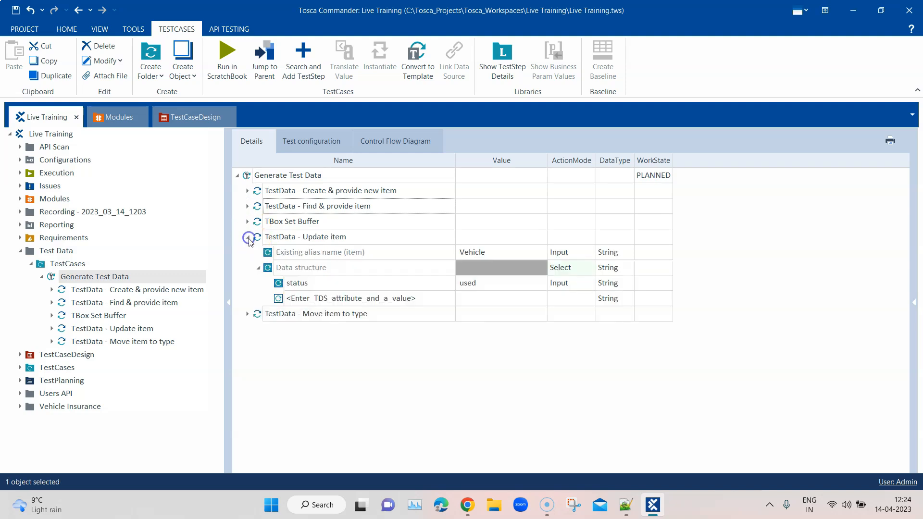
click(476, 284)
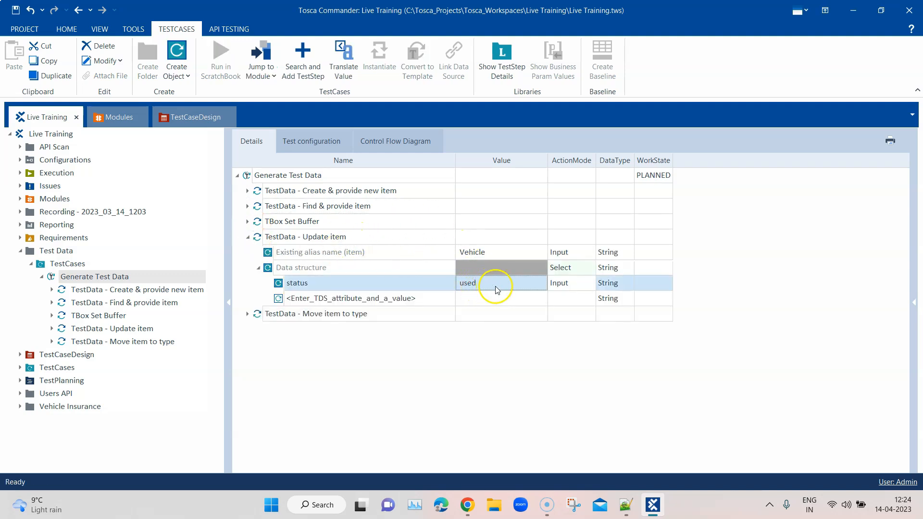
click(247, 236)
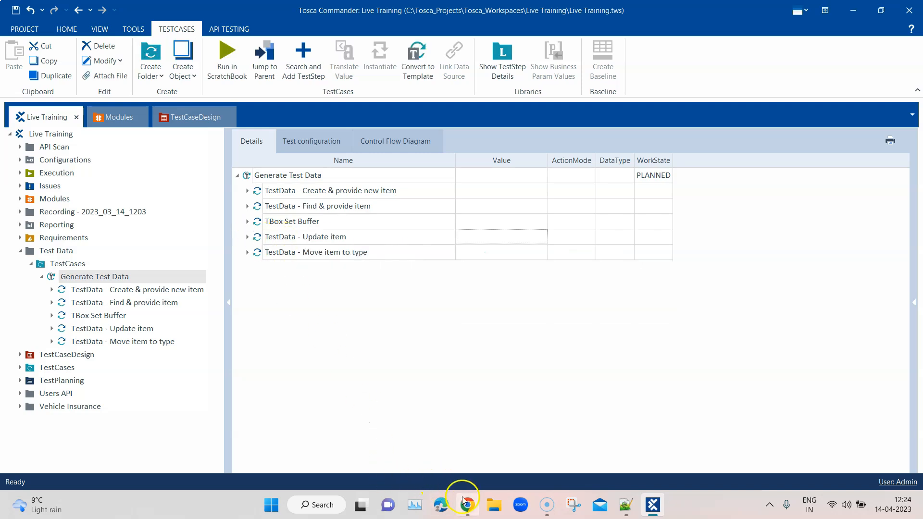
In Chrome, examine the status of the BMW and Audi items in the Vehicle test data, then return to Tosca Commander.
click(463, 501)
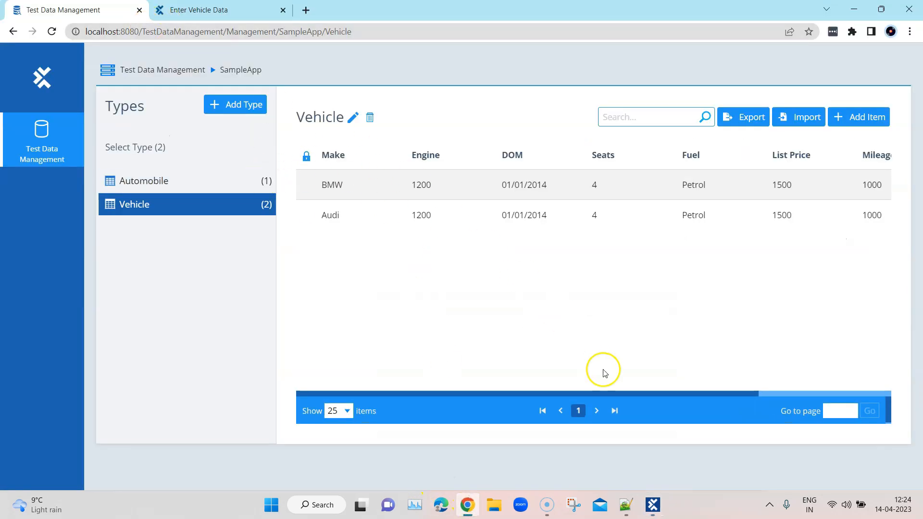
drag(647, 391, 814, 392)
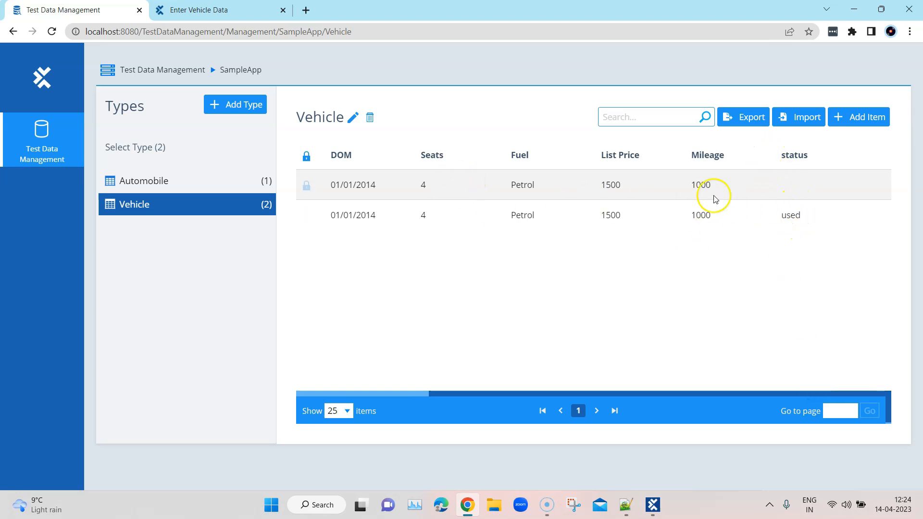
drag(746, 395, 572, 399)
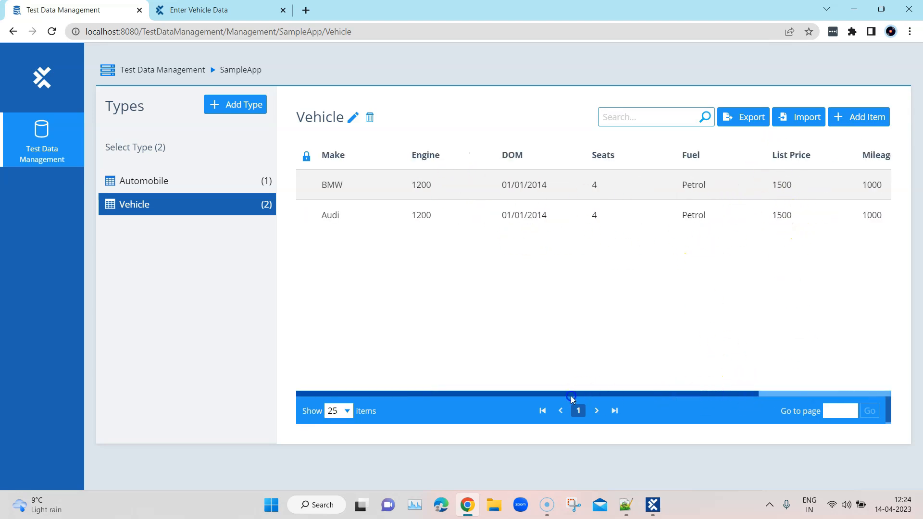
click(854, 8)
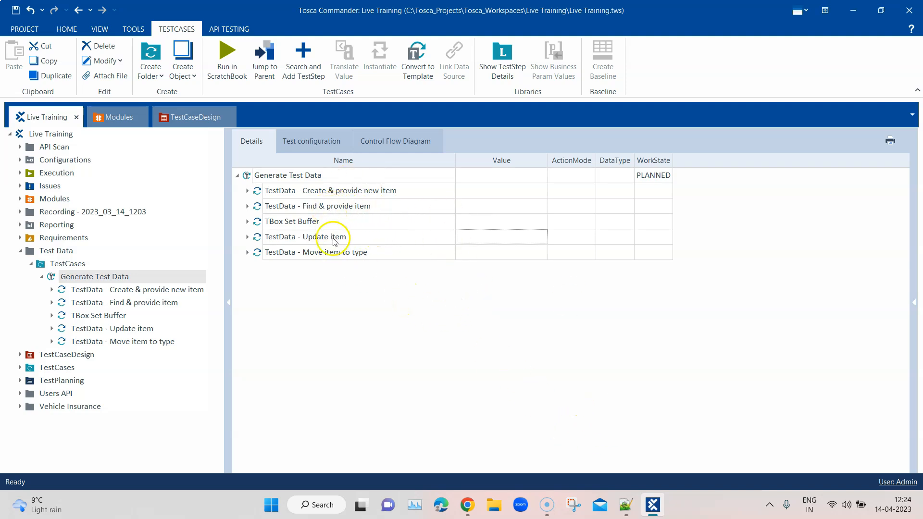
Review the TDS type and data search filter of the Find & provide item step again, leaving it collapsed.
click(333, 255)
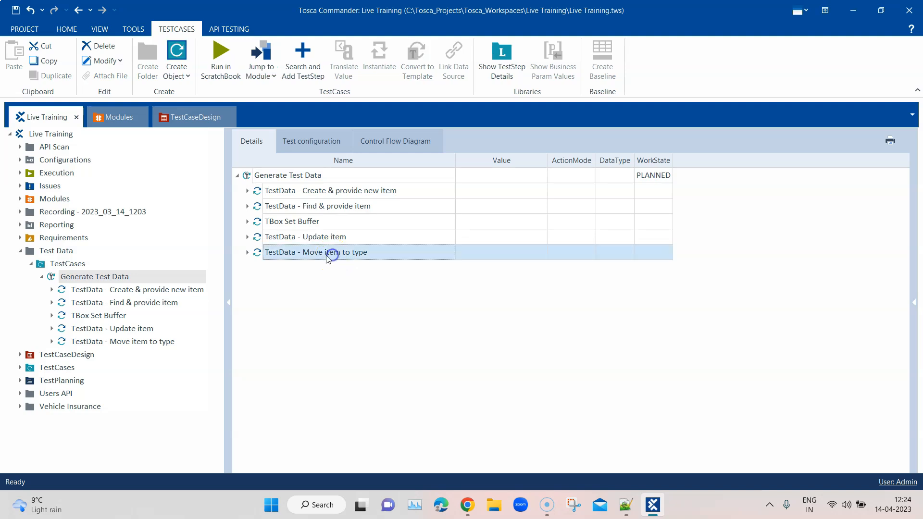
click(352, 207)
click(248, 206)
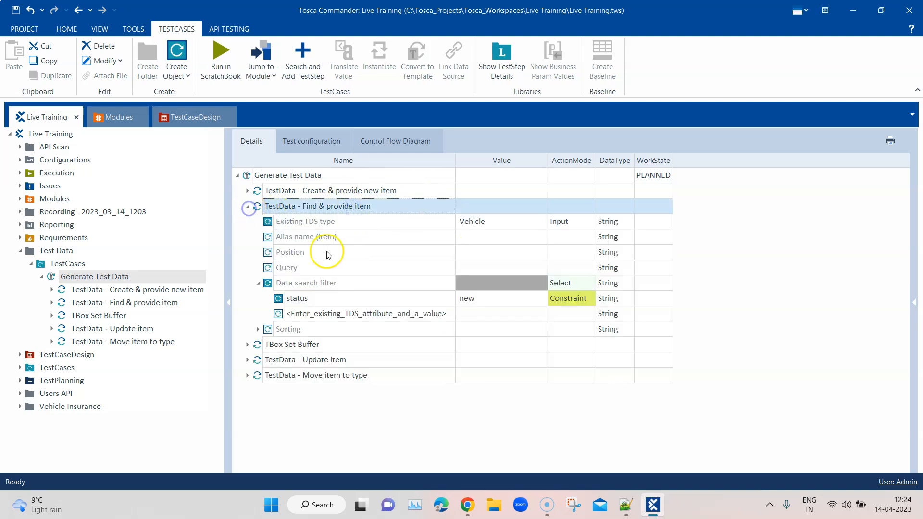
click(248, 207)
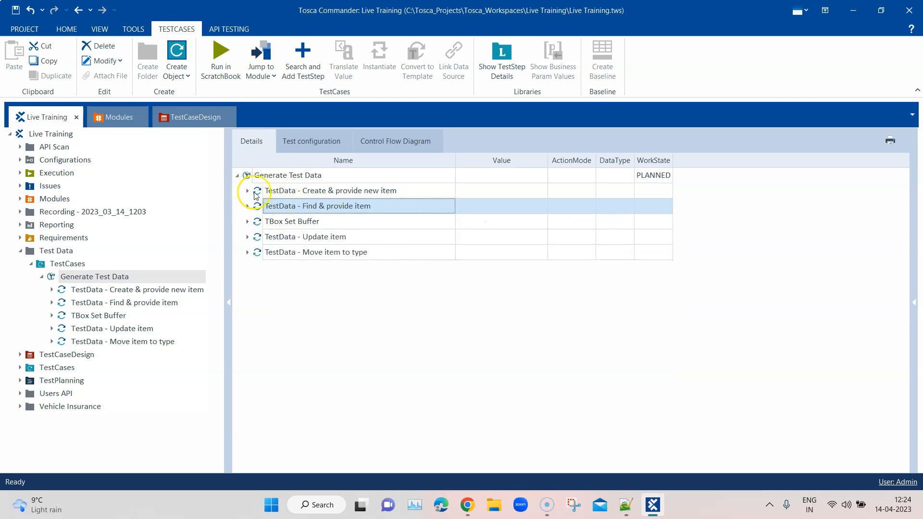
Run the whole Generate Test Data test case in ScratchBook and close the results window.
click(314, 190)
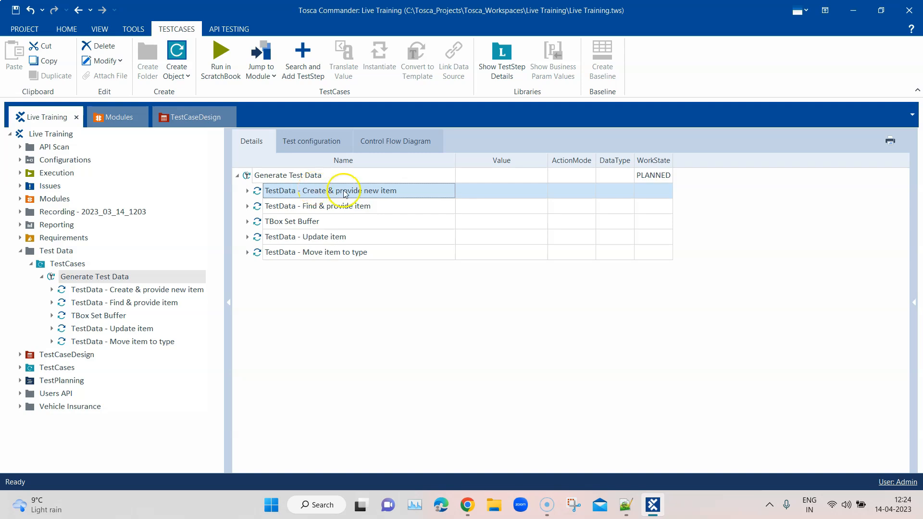
right_click(298, 177)
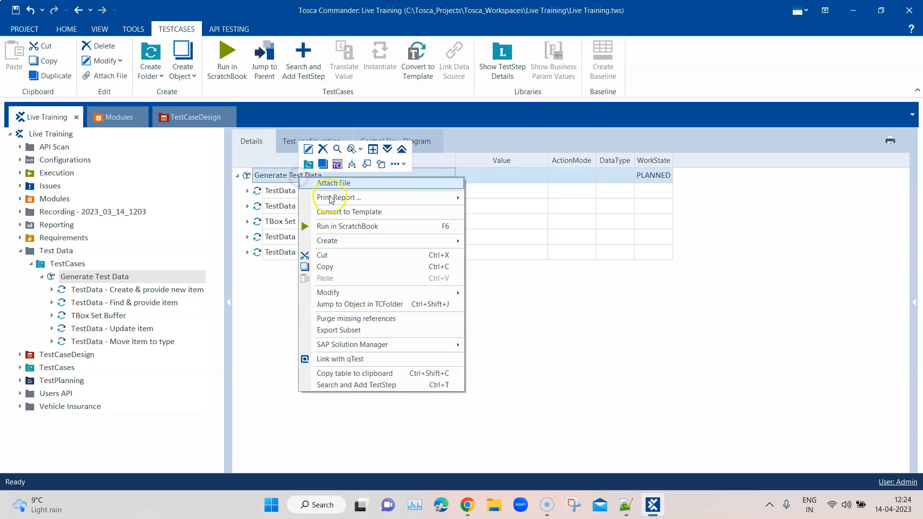
click(348, 226)
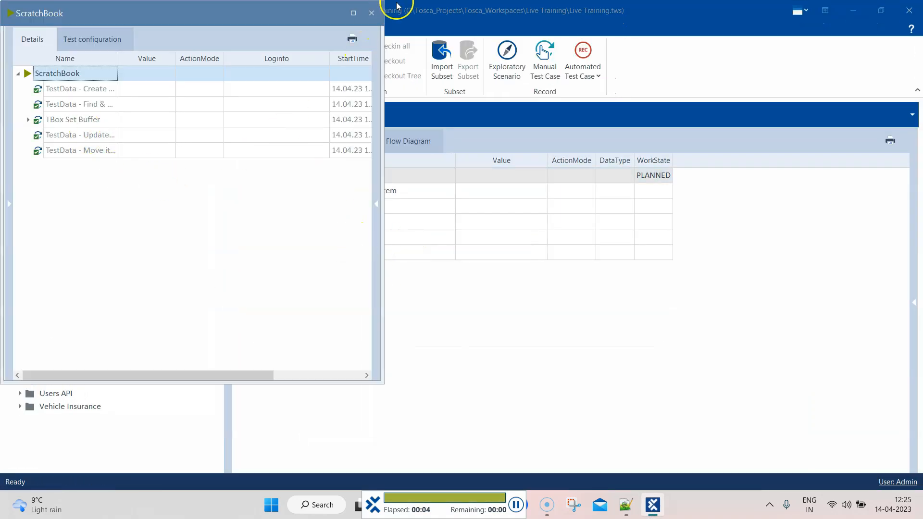
click(372, 13)
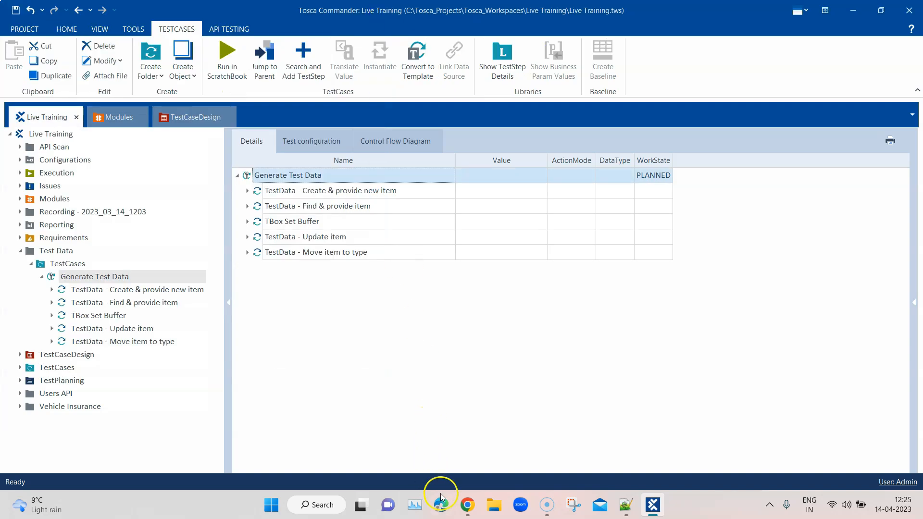
Switch to Chrome, reload the Test Data Management page, and examine the PriceOption item's attributes, including its status.
click(467, 504)
click(52, 32)
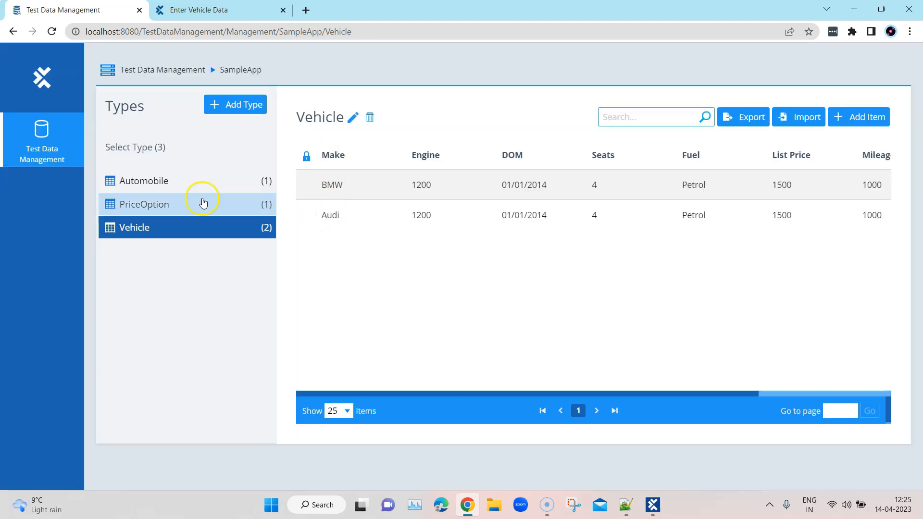
click(149, 205)
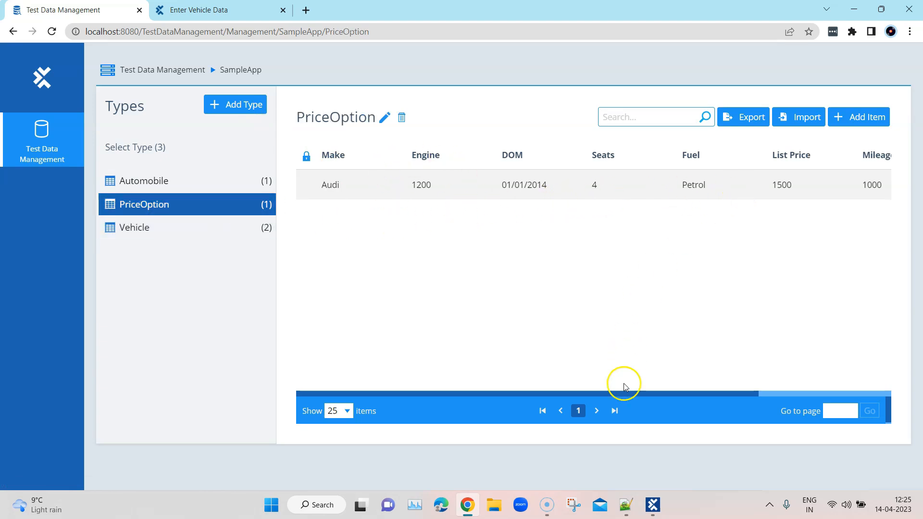
drag(560, 395, 462, 398)
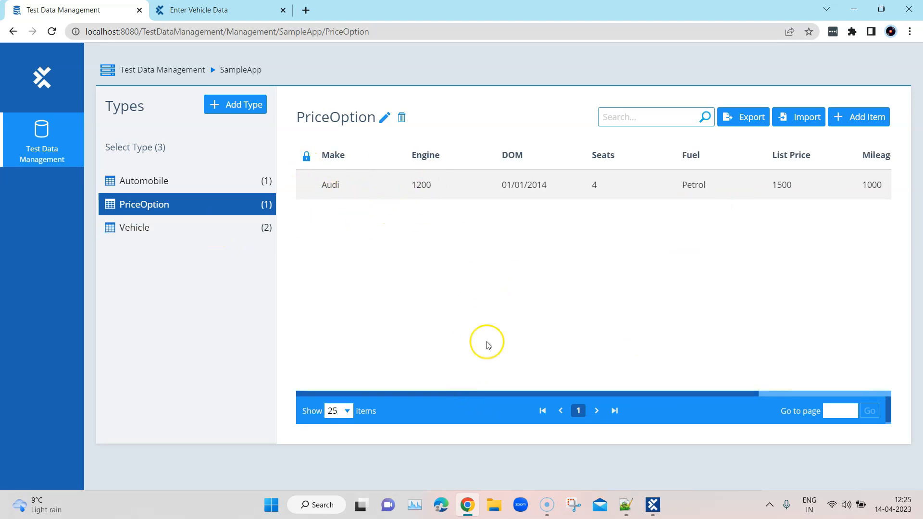
drag(530, 392, 746, 390)
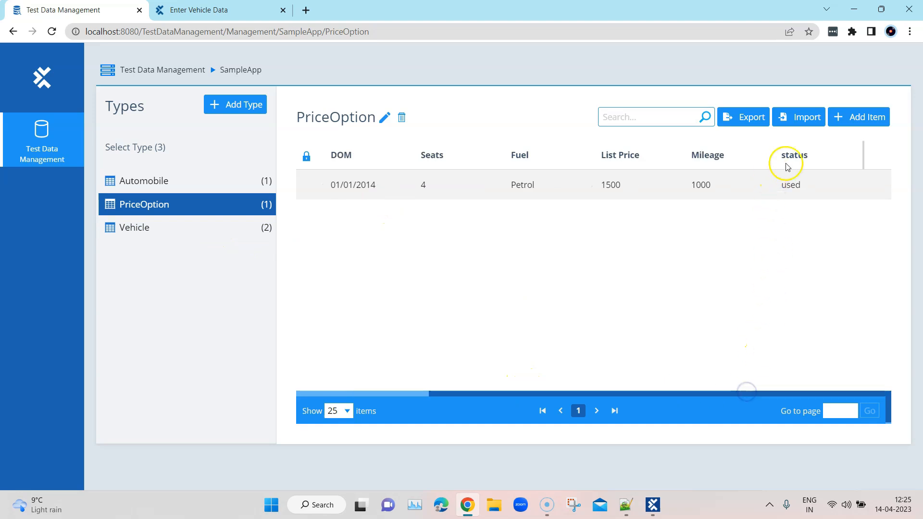
drag(780, 394, 508, 390)
Examine the status of the items in the Vehicle type, then return to Tosca Commander.
click(210, 234)
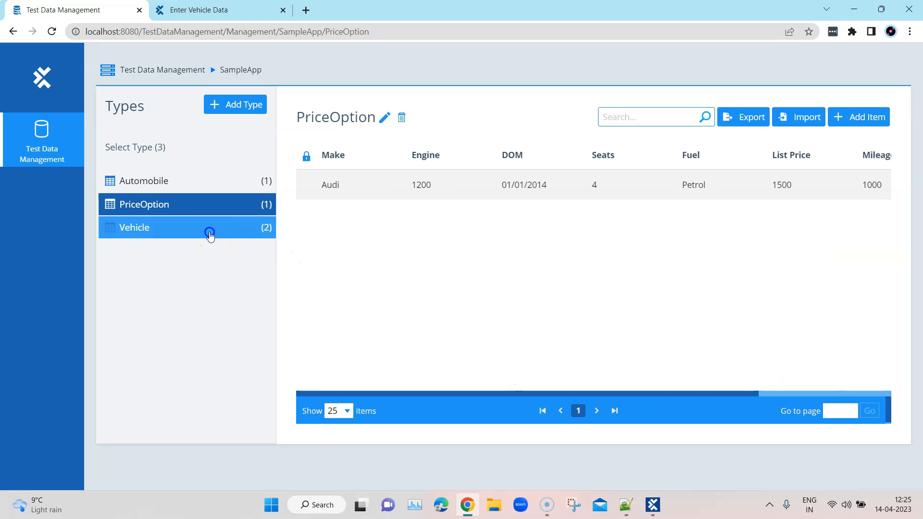
drag(600, 392, 787, 391)
drag(632, 390, 434, 391)
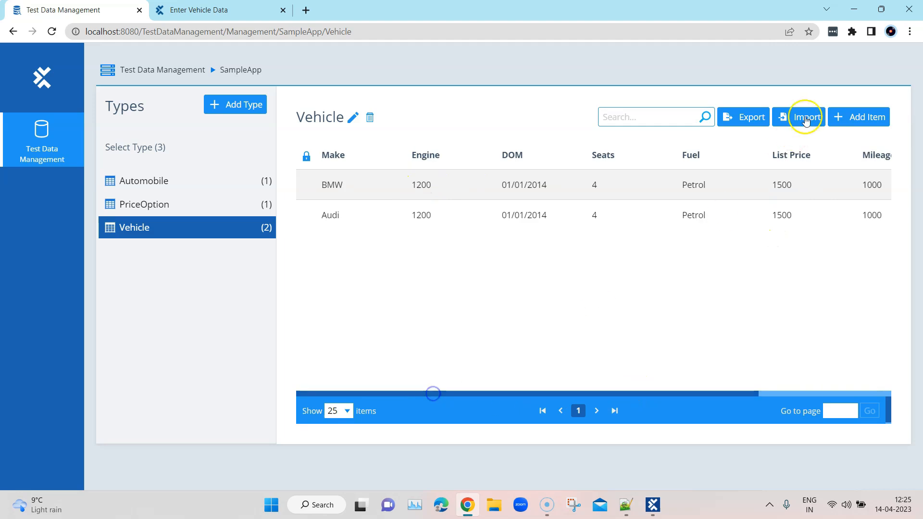
click(854, 10)
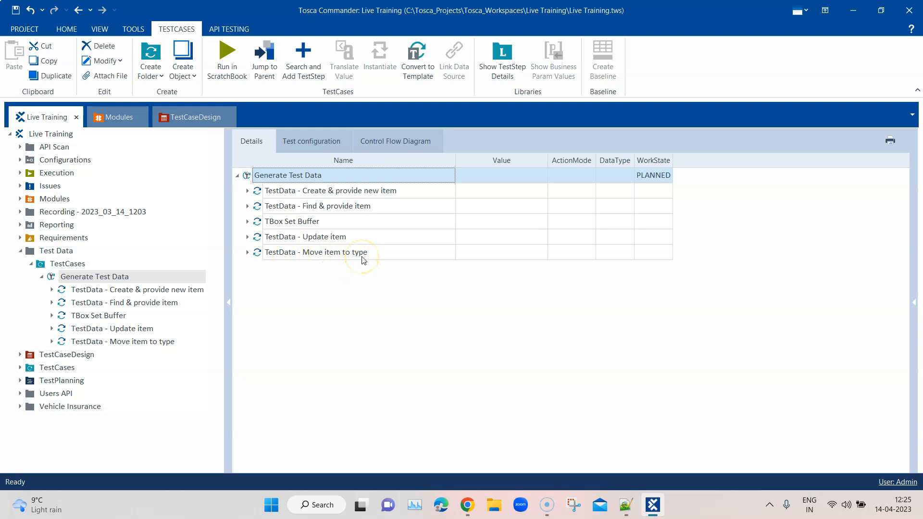
Open the test step search for Generate Test Data, widen its window, and search for "TestData -".
right_click(372, 176)
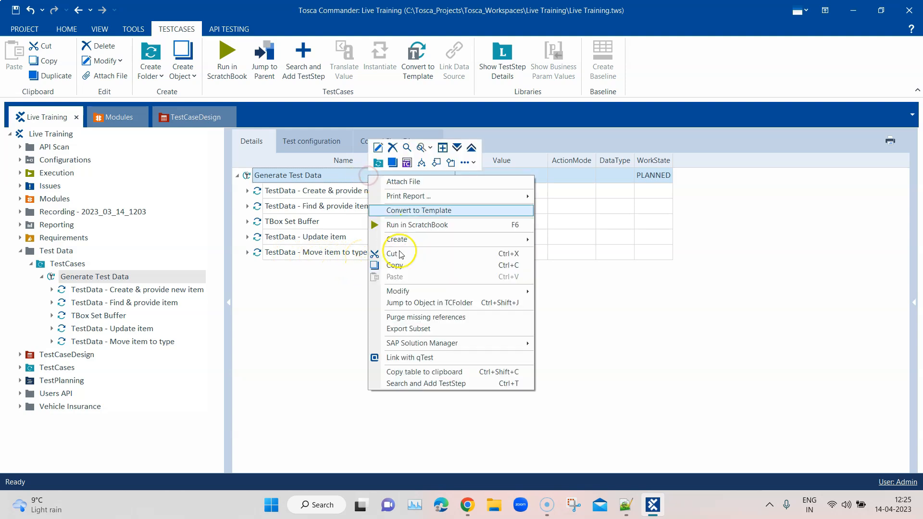
click(429, 383)
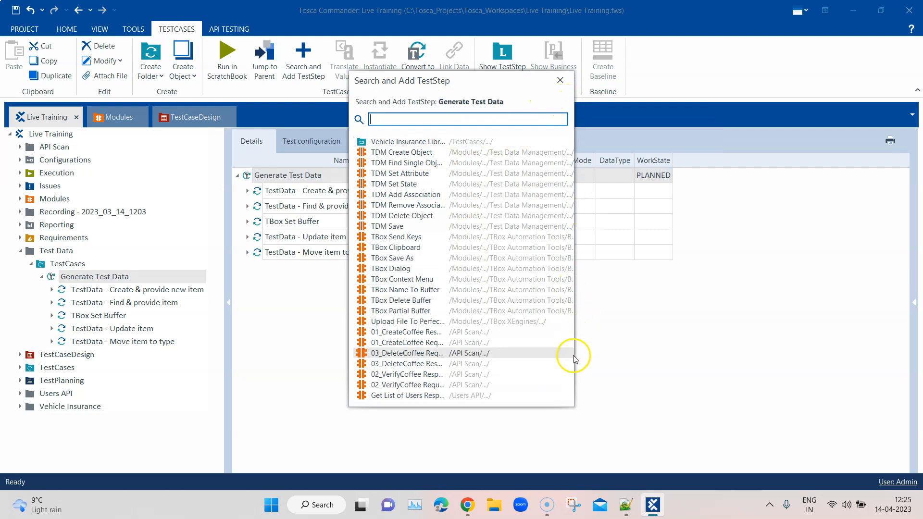
drag(575, 360, 680, 357)
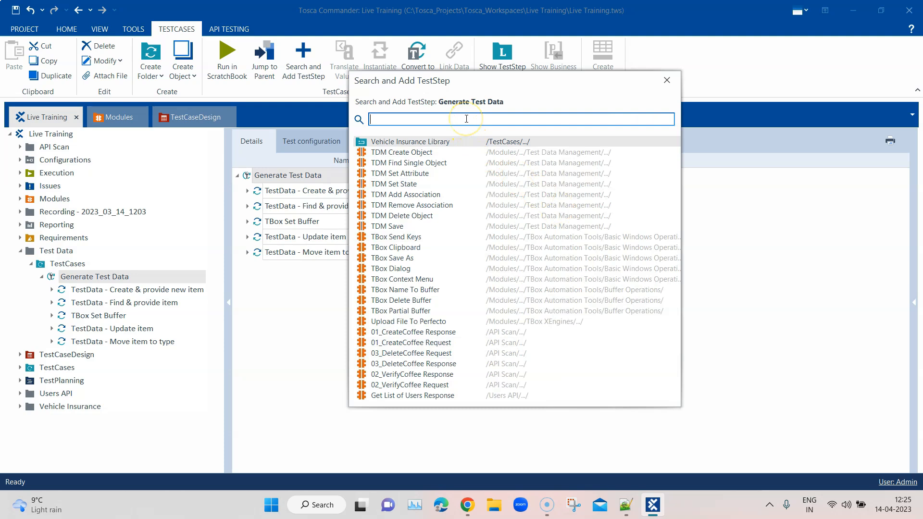
text(Test )
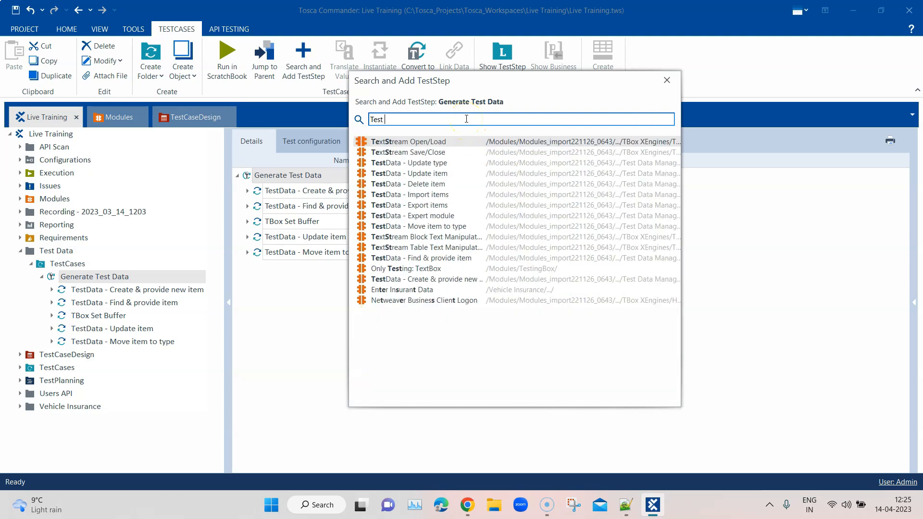
text(Data)
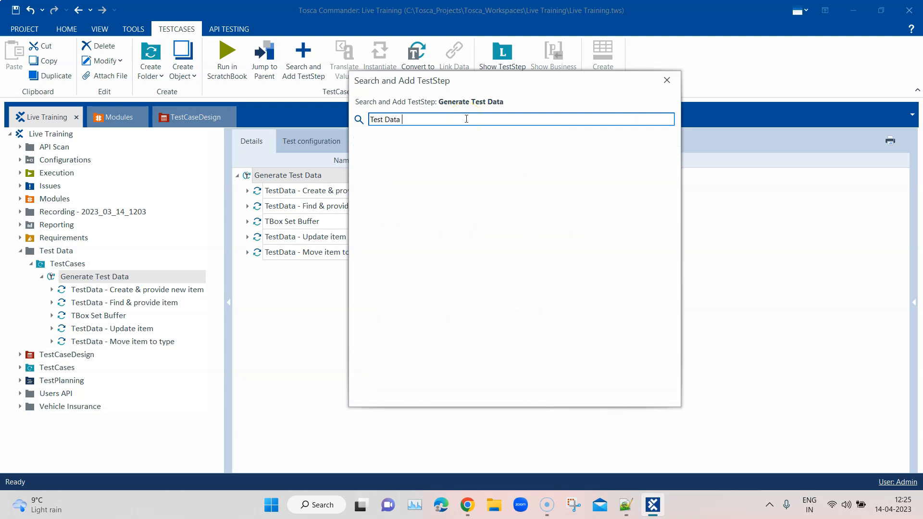
key(BackSpace)
key(BackSpace)
key(BackSpace)
key(BackSpace)
key(BackSpace)
key(BackSpace)
text(Data)
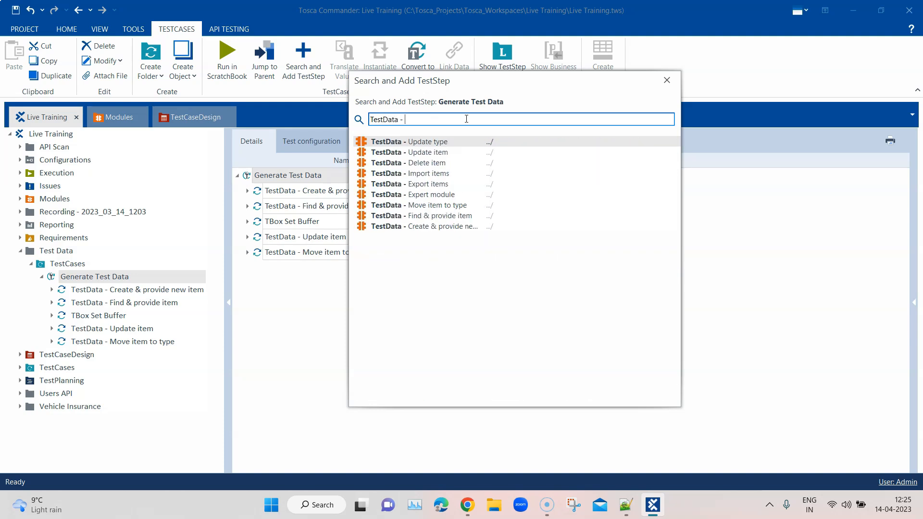
Add the TestData - Delete item step, set its existing alias name to Vehicle, and collapse it.
click(426, 164)
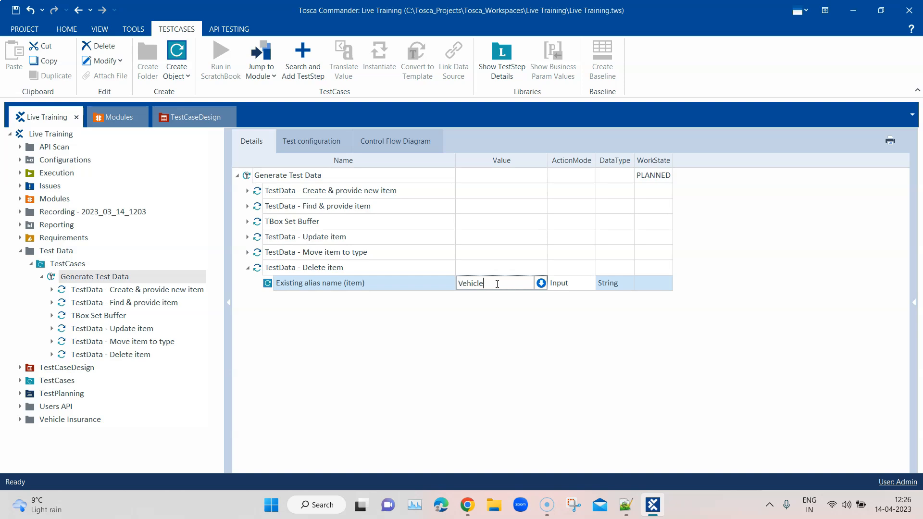
click(472, 330)
click(247, 268)
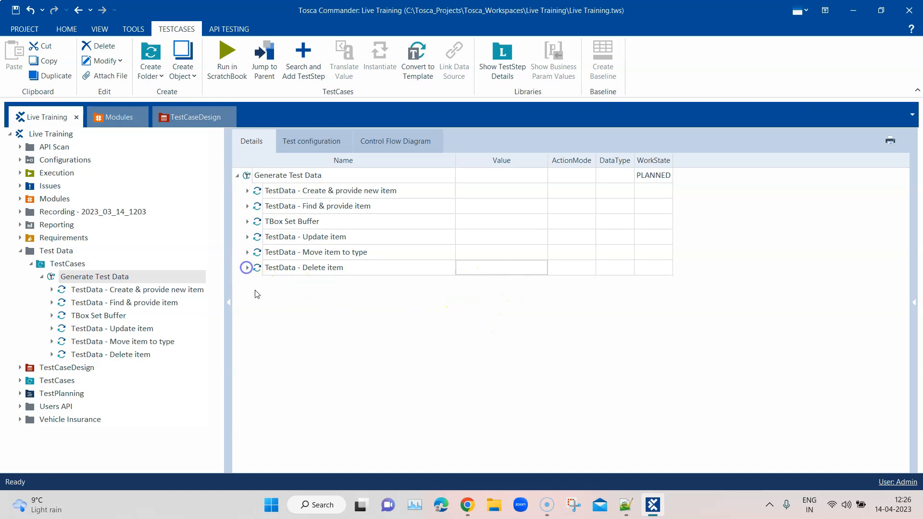
Set the status constraint in the Find & provide item step's data search filter to used, then collapse the step.
click(247, 206)
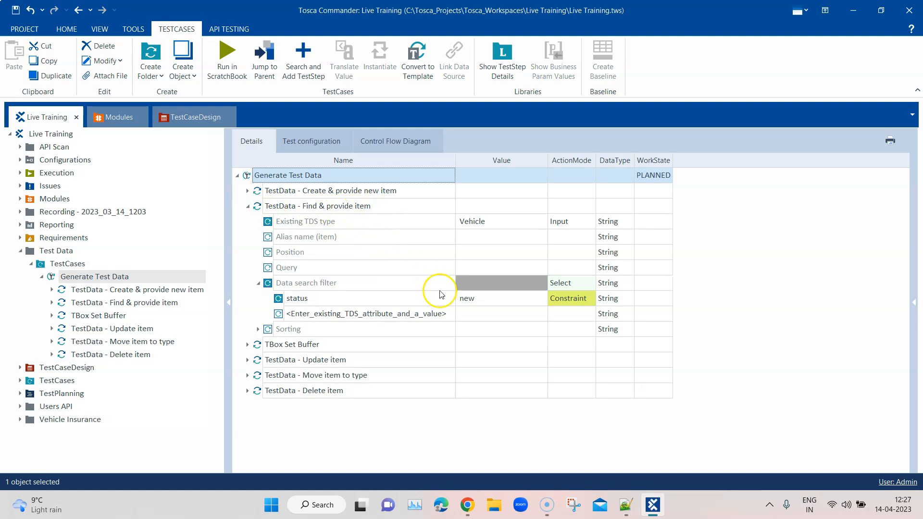
click(474, 299)
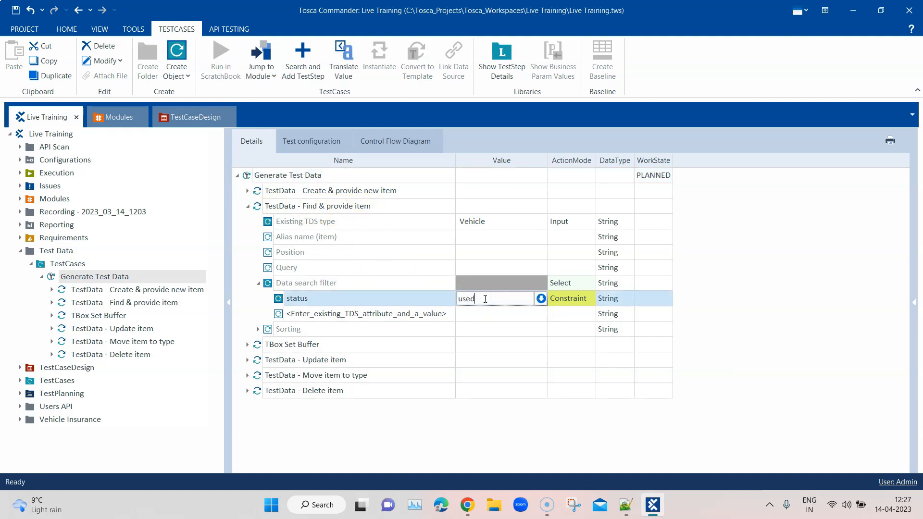
click(767, 307)
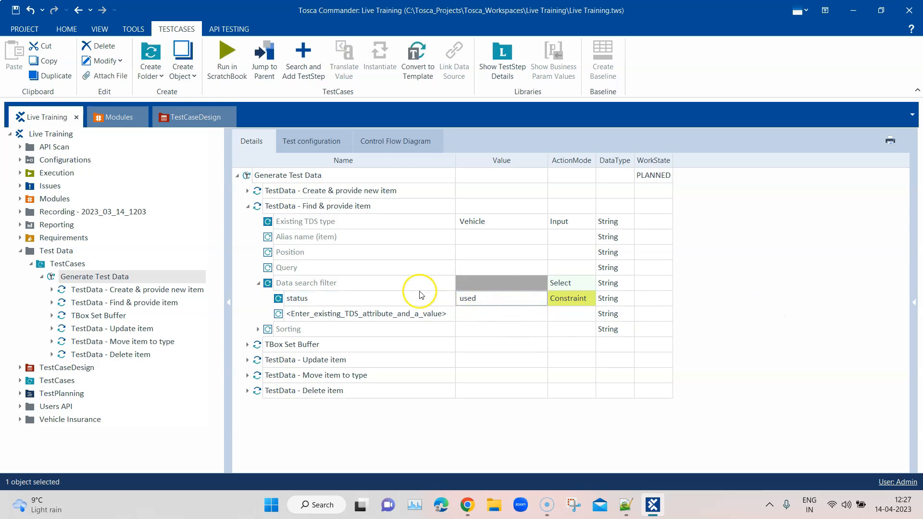
click(258, 284)
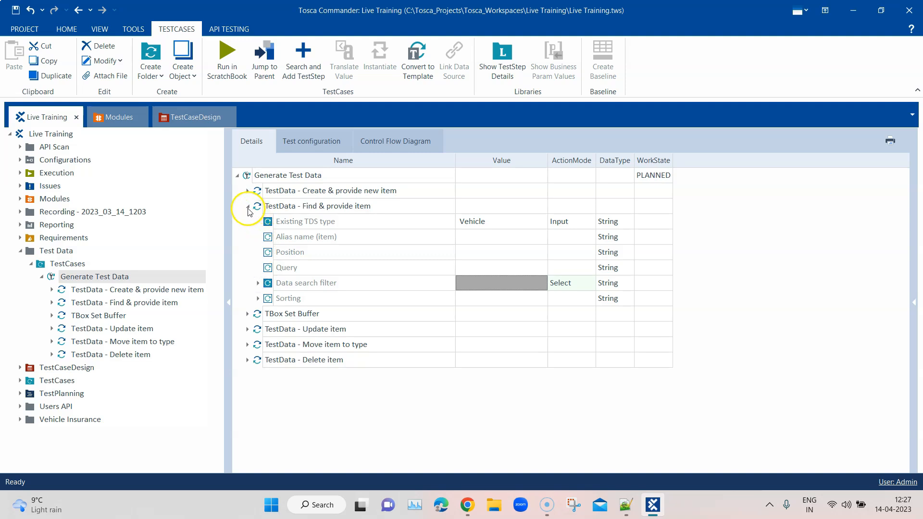
click(247, 206)
Run only the Find & provide item and Delete item steps together in ScratchBook.
click(277, 206)
ctrl+click(313, 267)
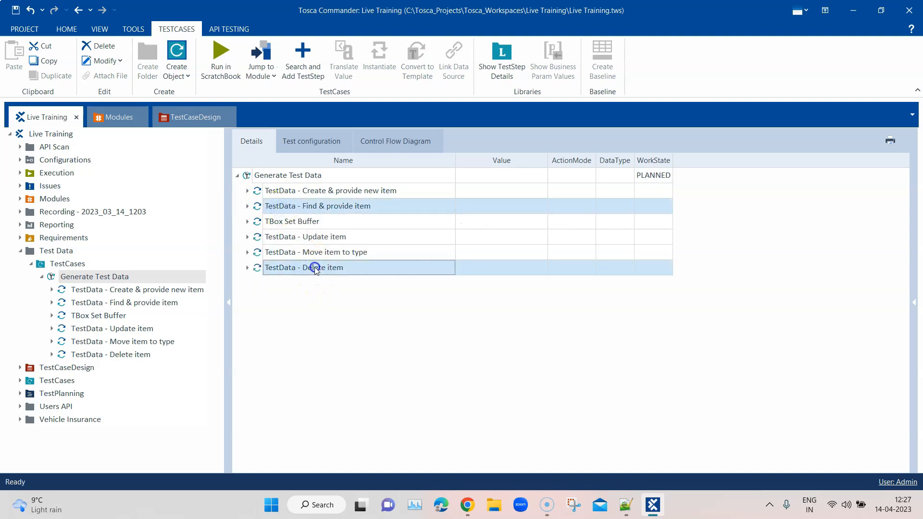
right_click(338, 206)
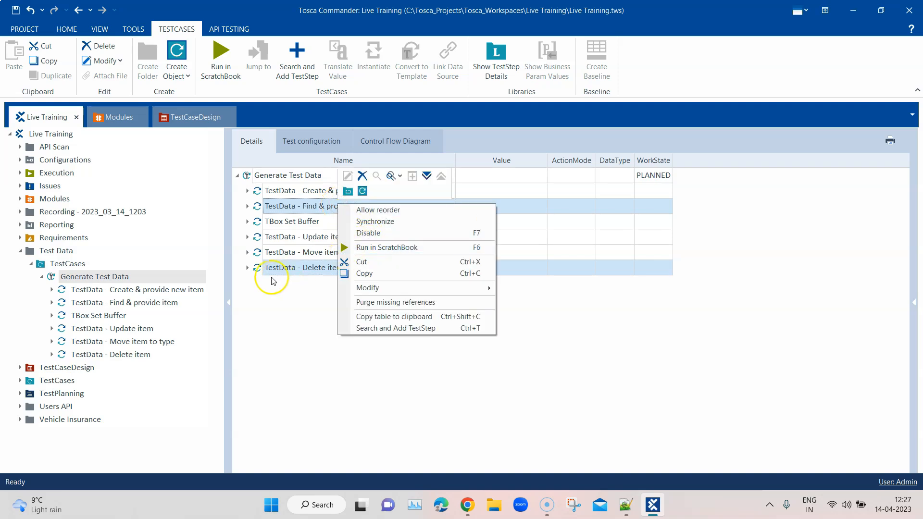
click(397, 255)
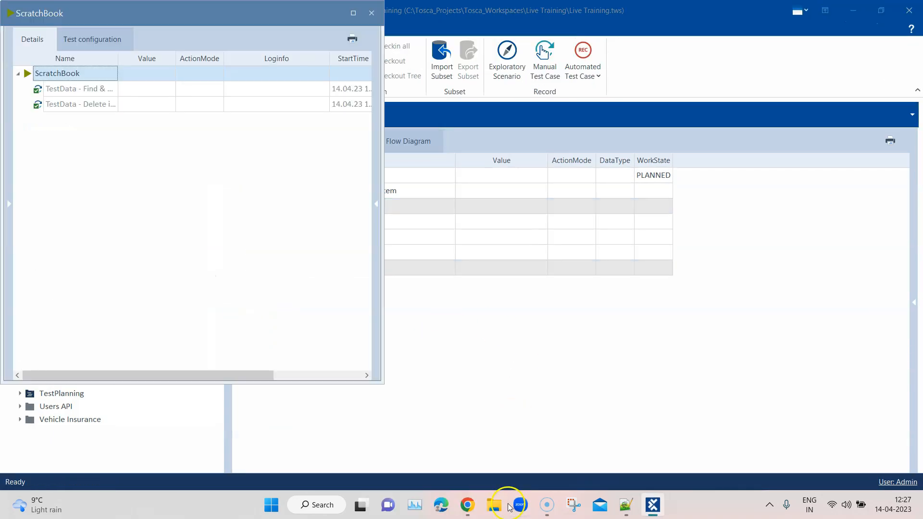
In Chrome, reload the Vehicle test data and examine its remaining items, then return to Tosca Commander and close the ScratchBook window.
click(473, 508)
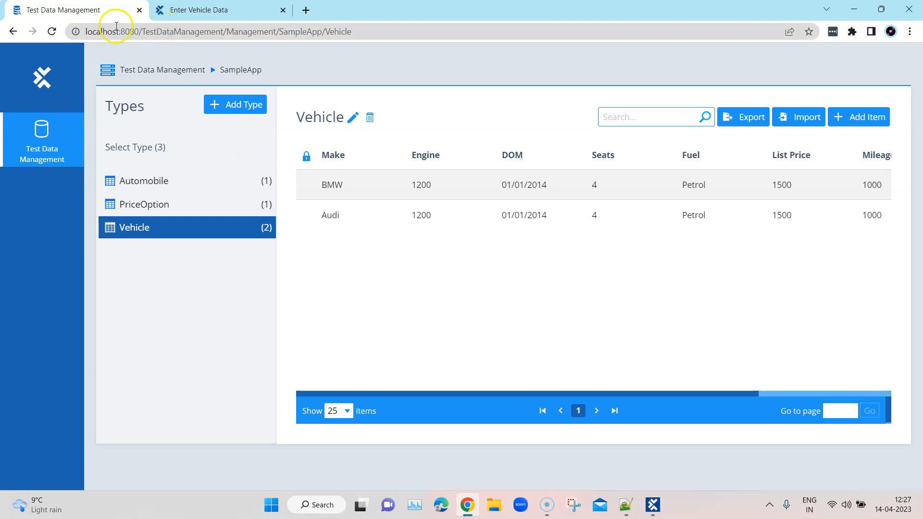
click(51, 32)
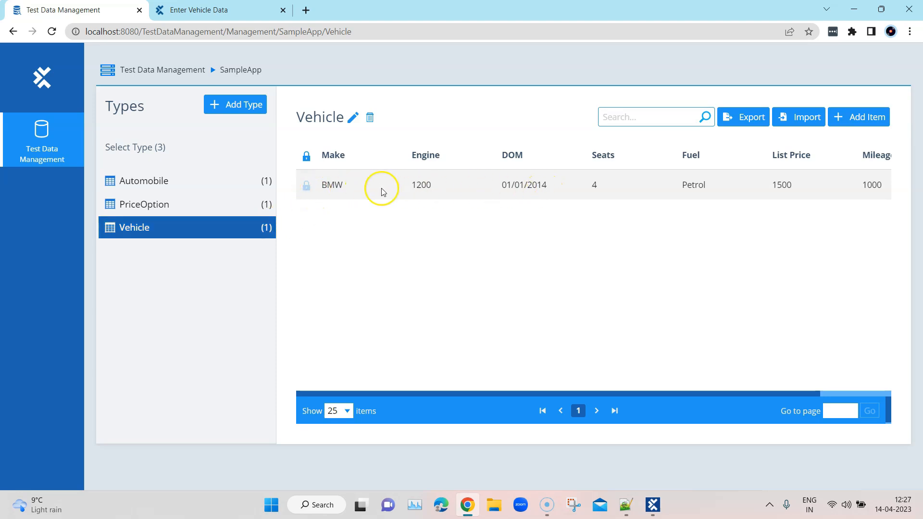
drag(751, 394, 462, 384)
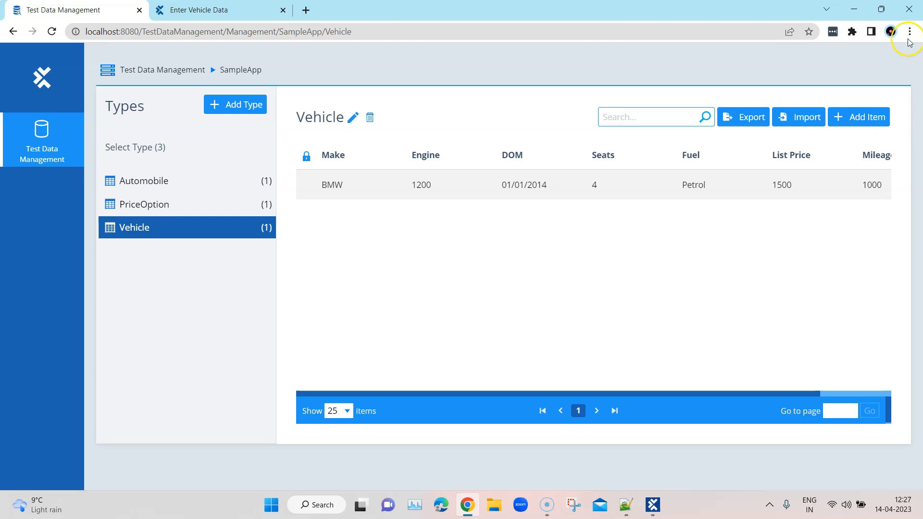
click(852, 12)
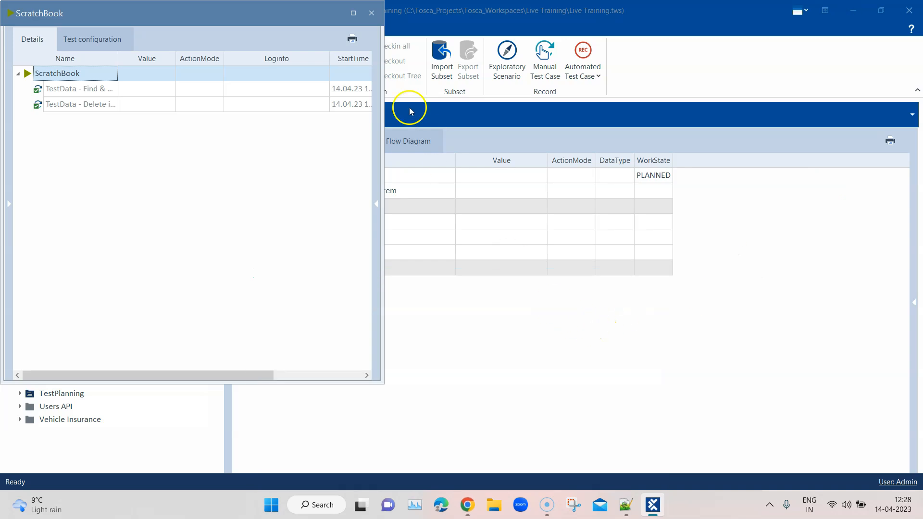
click(371, 13)
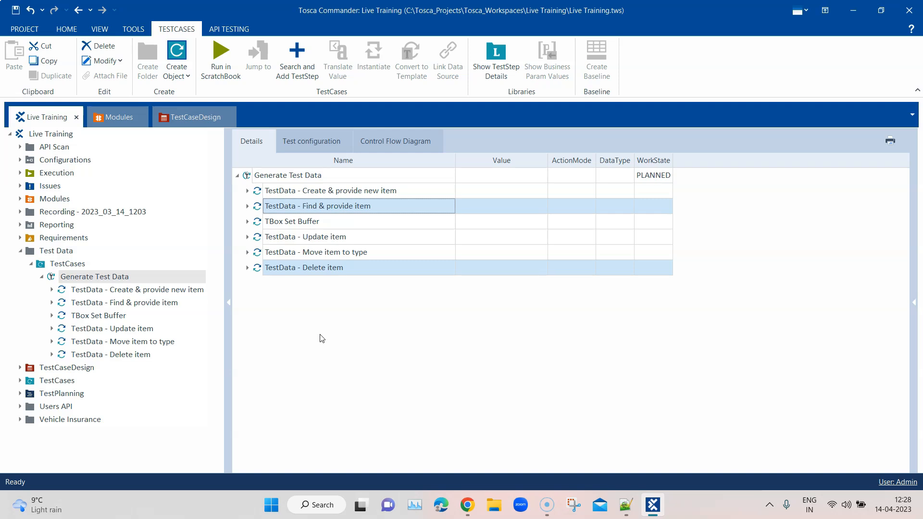
Search for "TestData -" modules and add the TestData - Expert module step to the Generate Test Data test case.
click(308, 184)
right_click(309, 180)
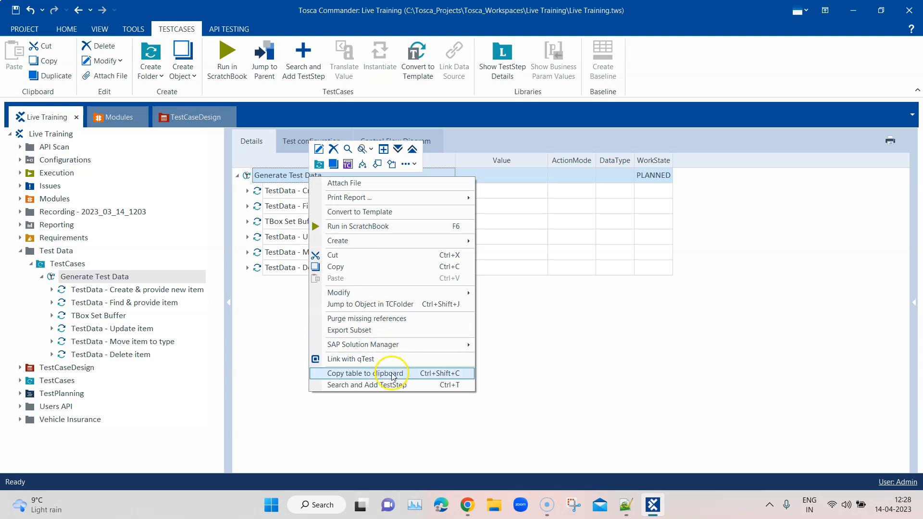
click(395, 388)
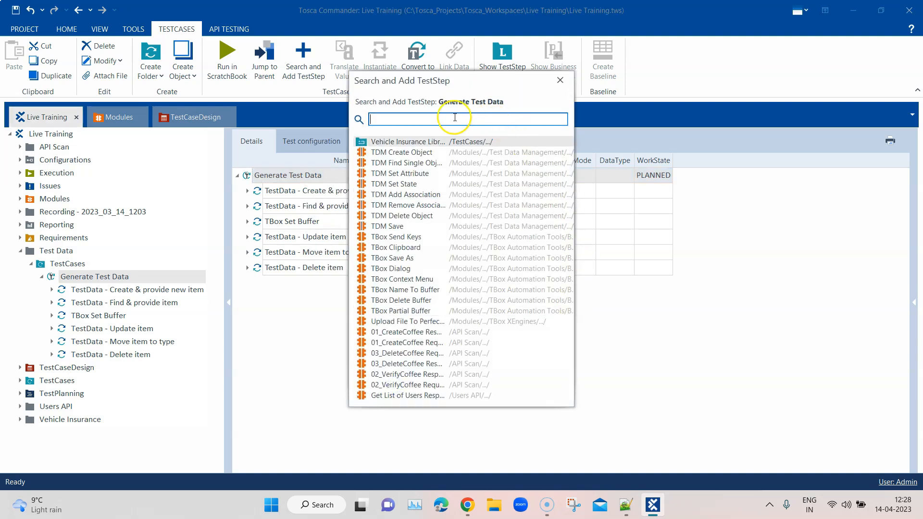
text(Test)
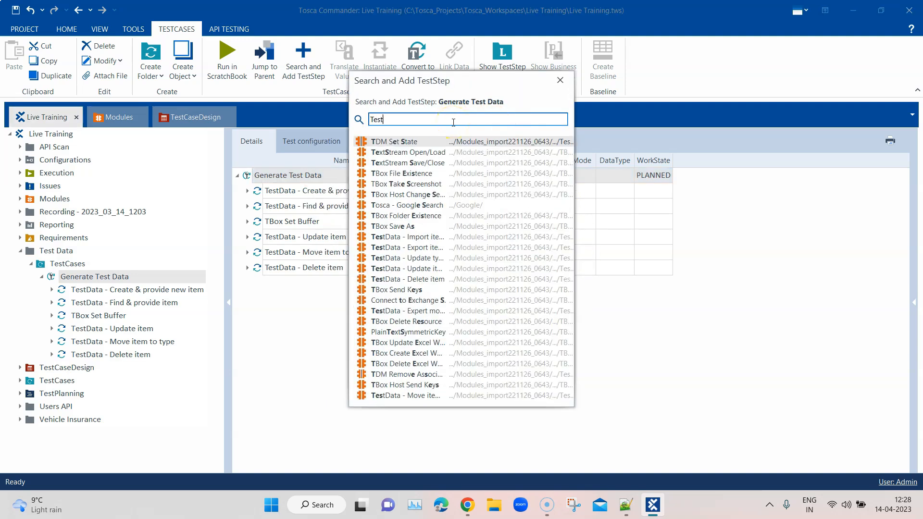
text(Data -)
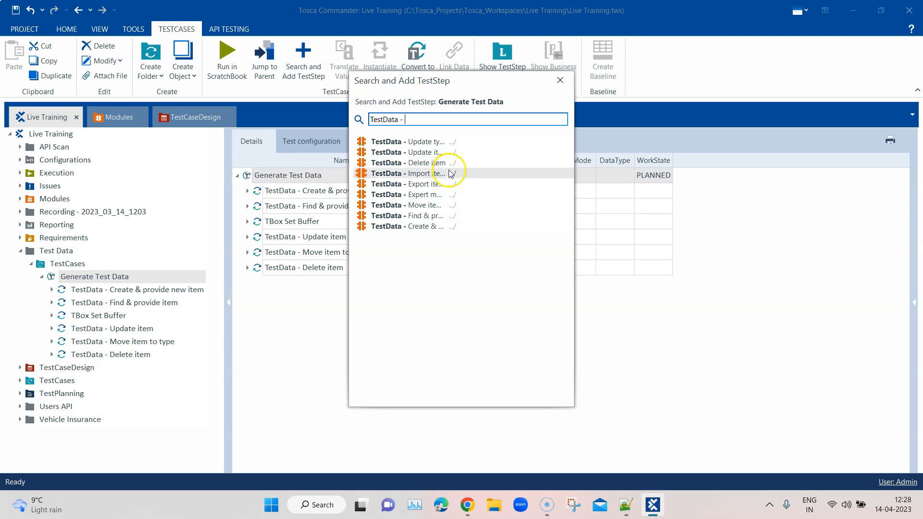
double_click(425, 195)
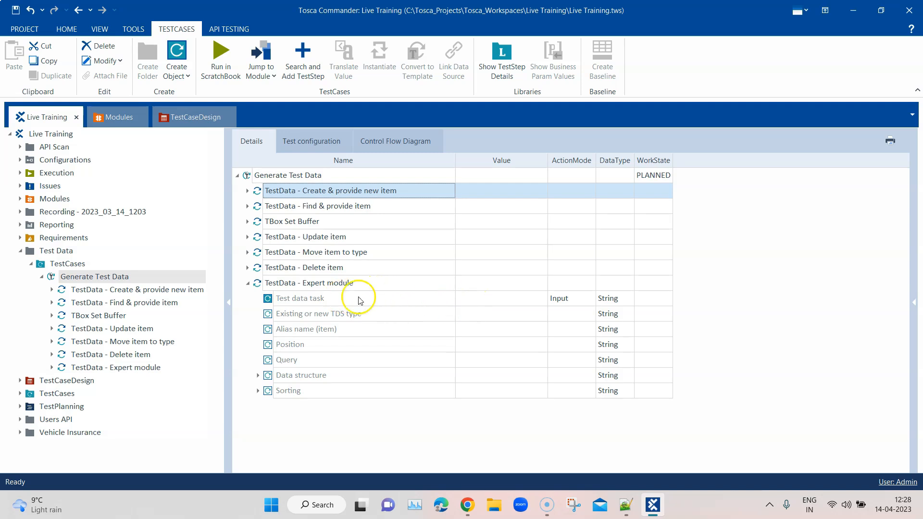
Examine the available task options for Test data task in the Expert module step, from Create to UnlockType.
click(500, 297)
click(524, 306)
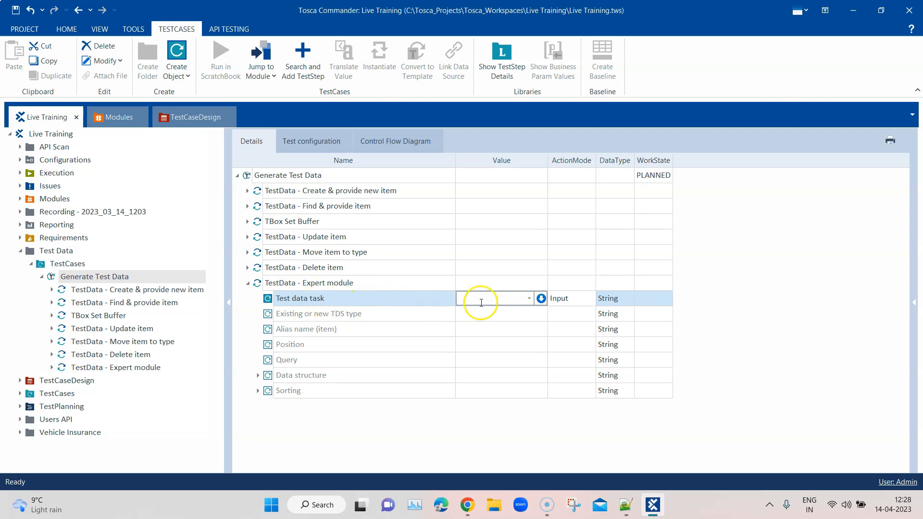
click(529, 299)
scroll(490, 324, down, 2)
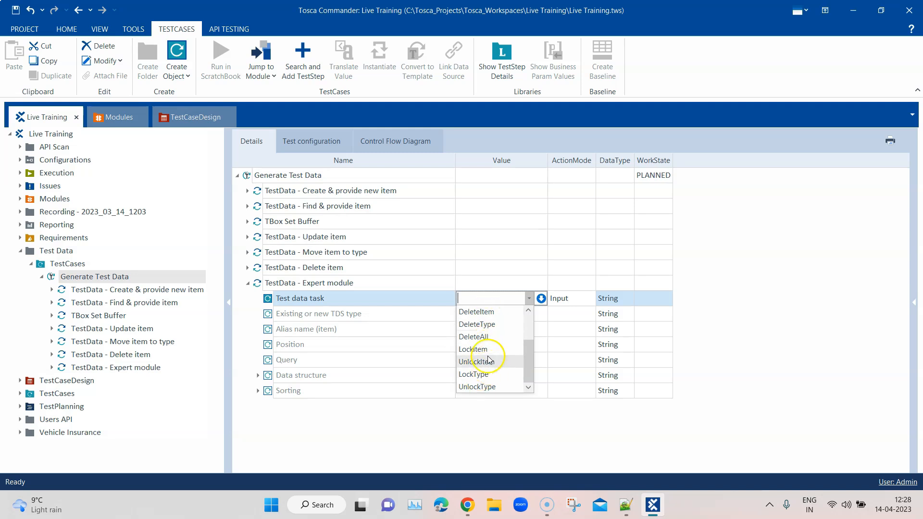
scroll(487, 333, up, 2)
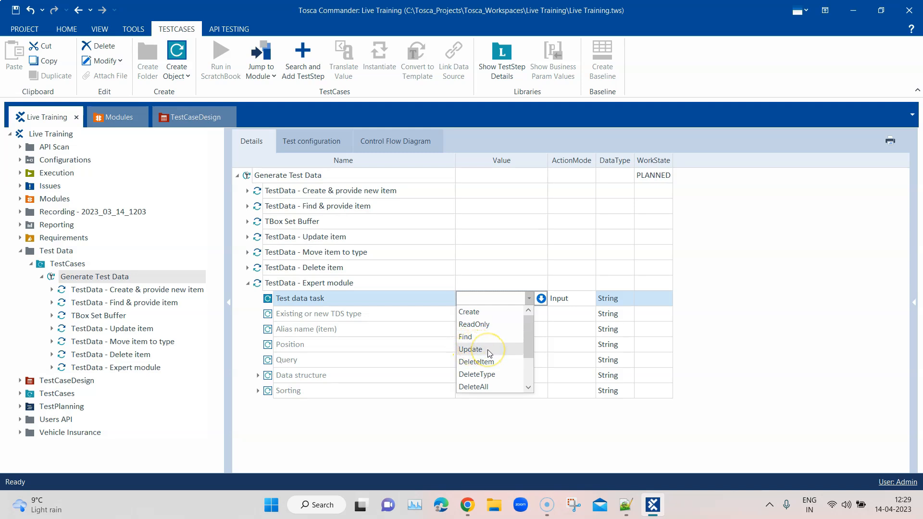
scroll(488, 351, down, 1)
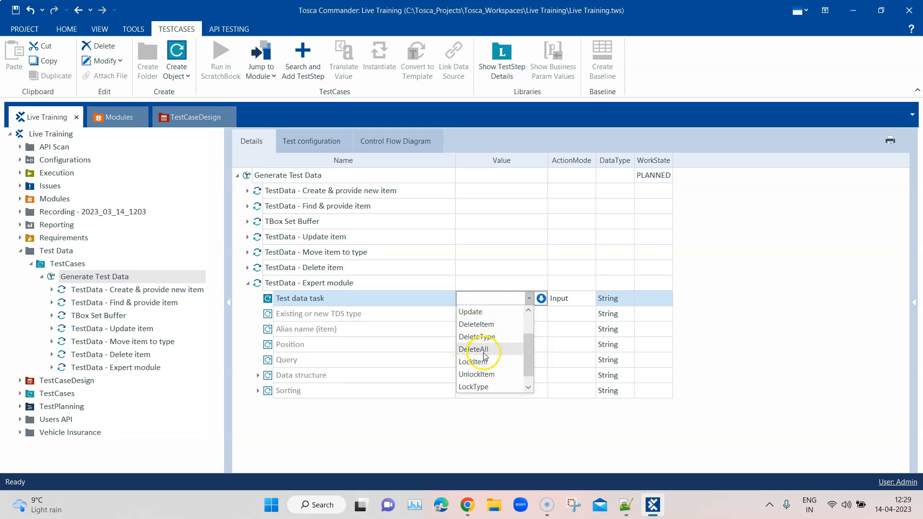
scroll(490, 374, down, 1)
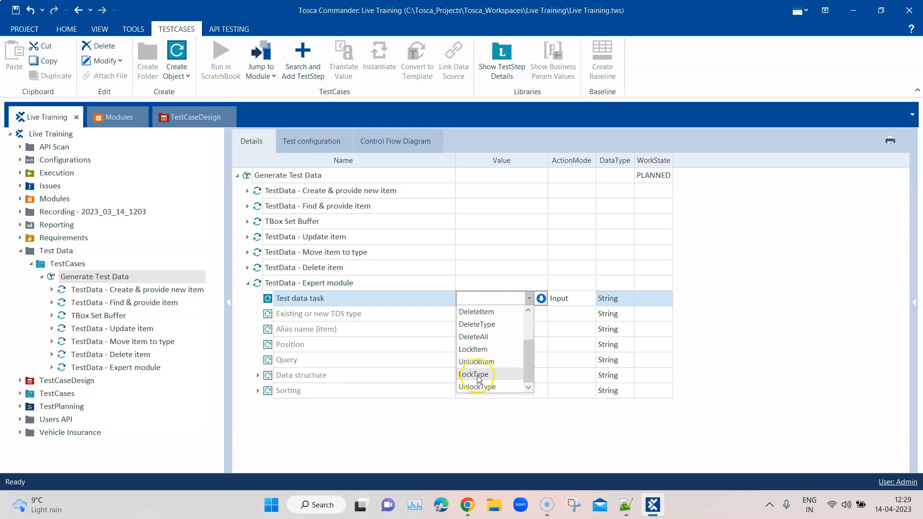
scroll(492, 356, up, 3)
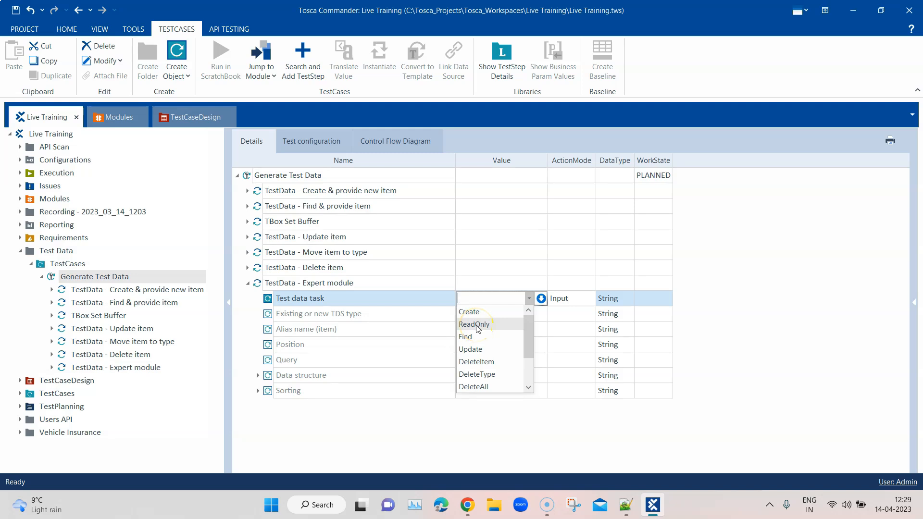
scroll(488, 329, down, 1)
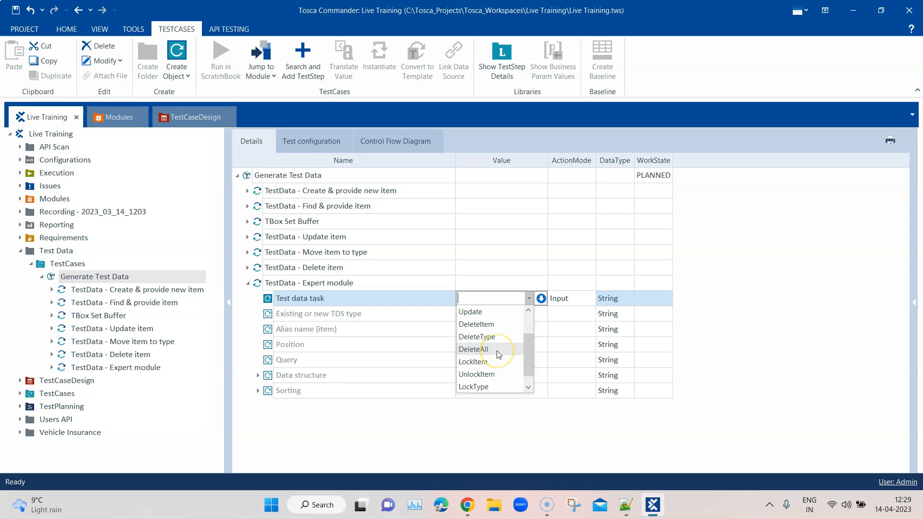
scroll(497, 354, down, 1)
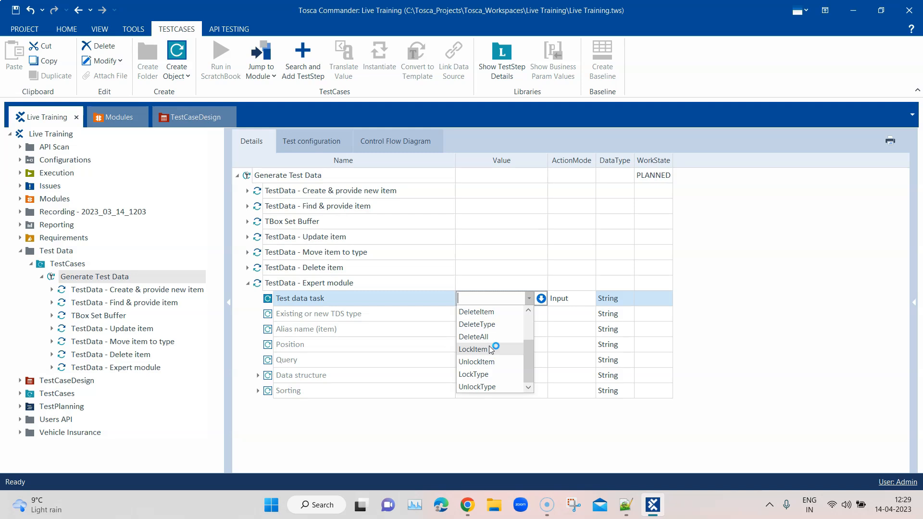
scroll(490, 349, up, 2)
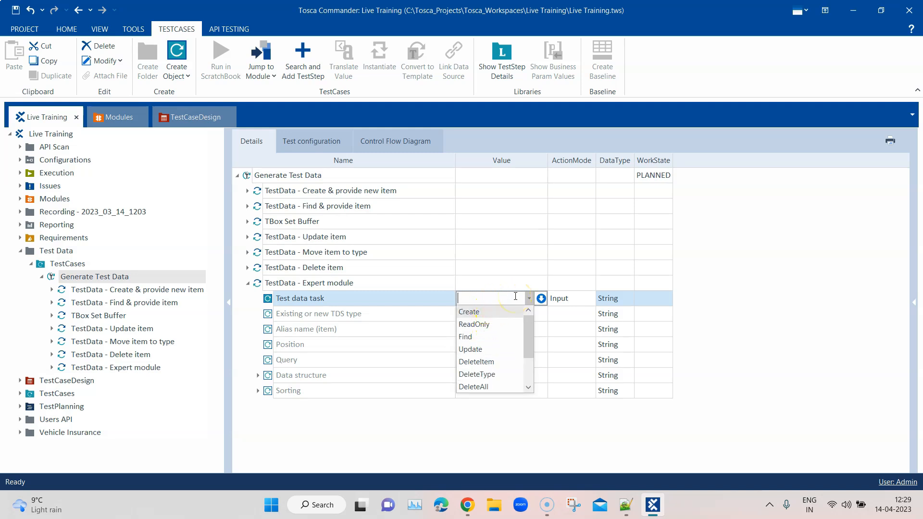
click(515, 296)
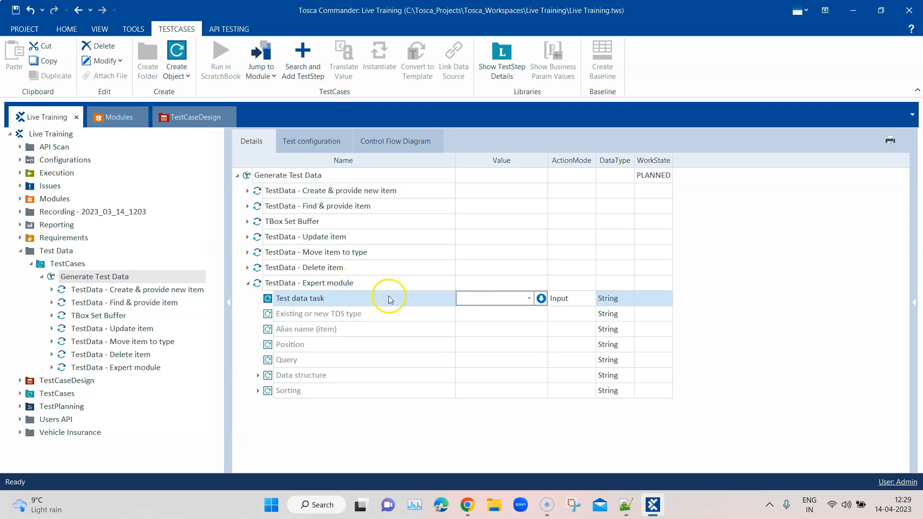
click(529, 298)
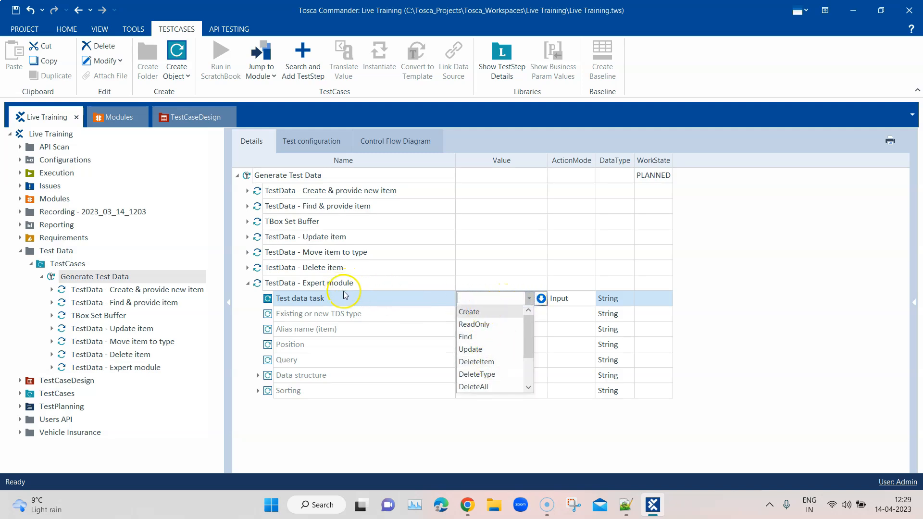
click(378, 438)
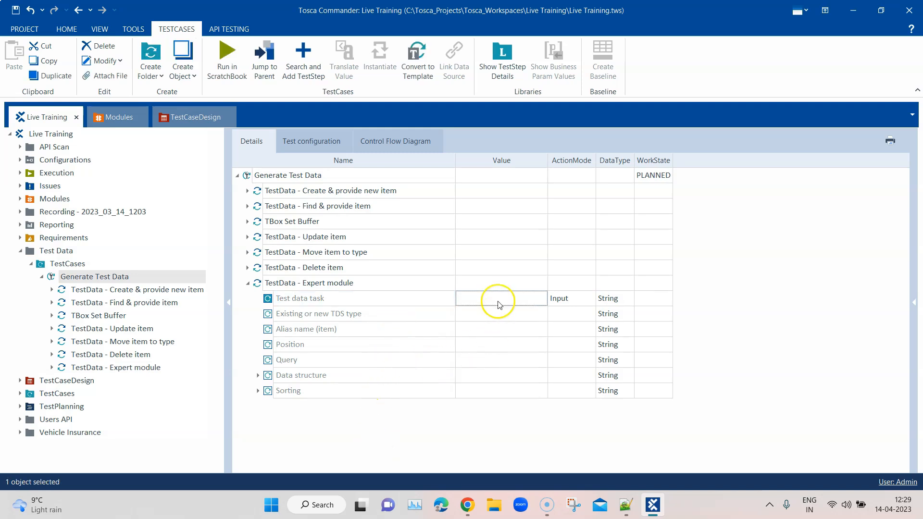
Examine the Expert module's remaining fields: TDS type, position, data structure and sorting.
click(495, 321)
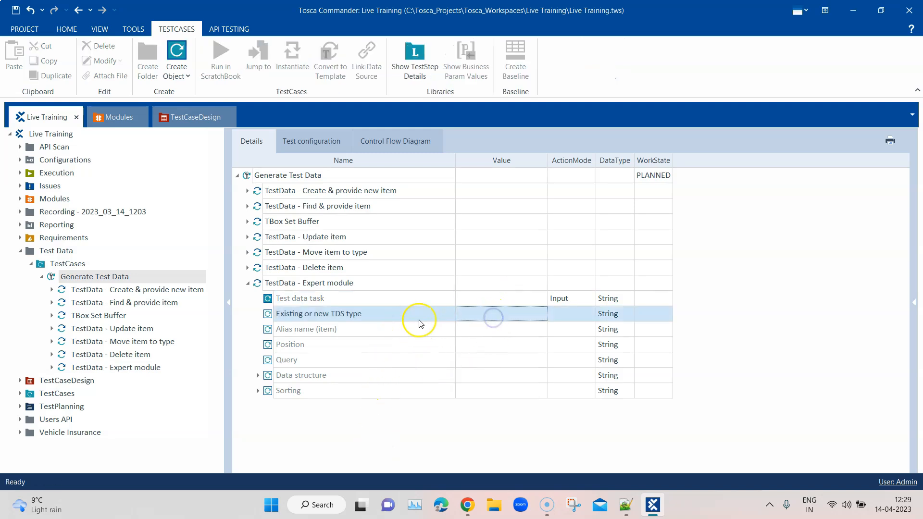
click(500, 321)
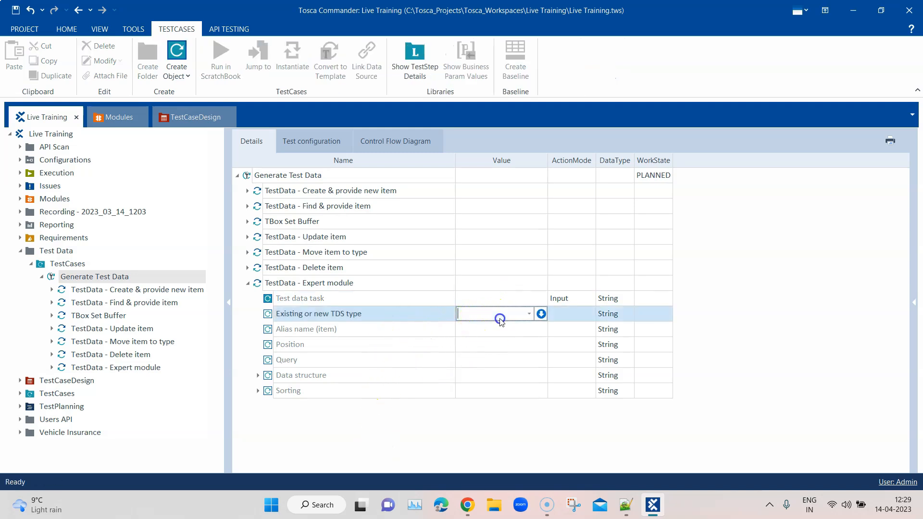
click(476, 345)
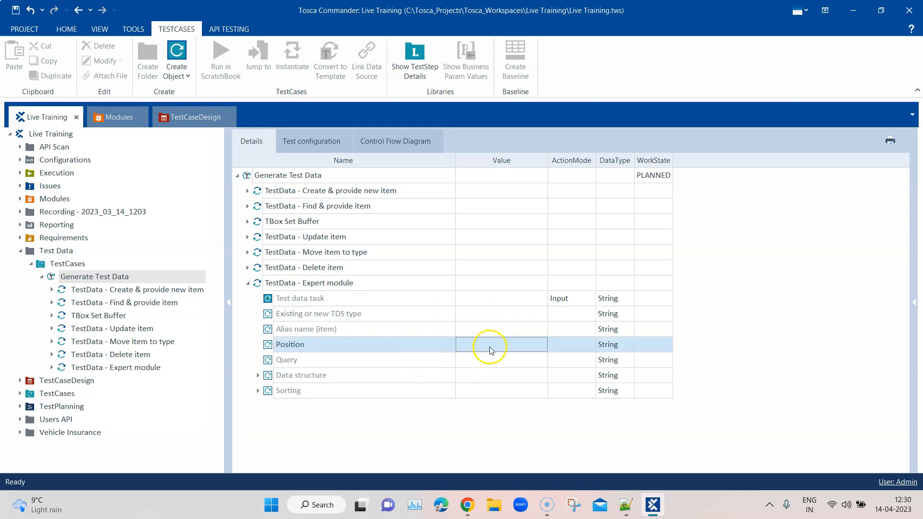
click(486, 350)
click(529, 345)
click(529, 345)
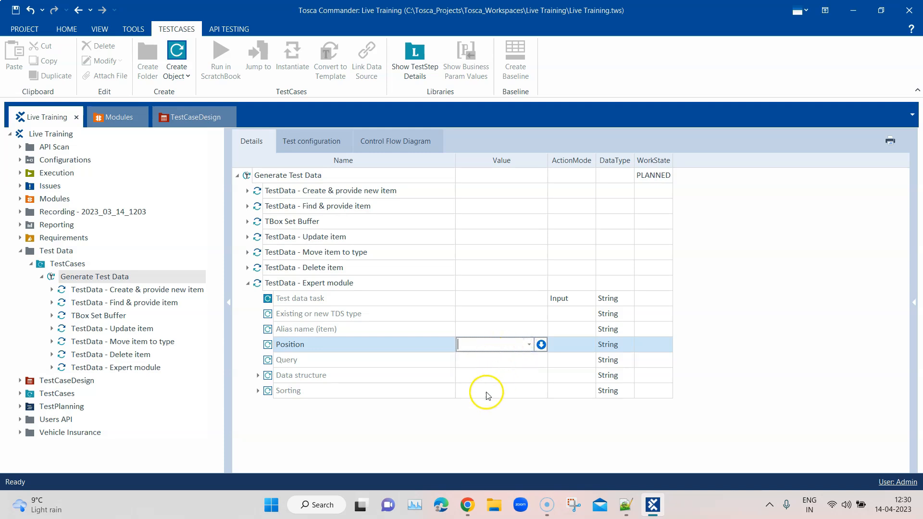
click(481, 376)
click(481, 376)
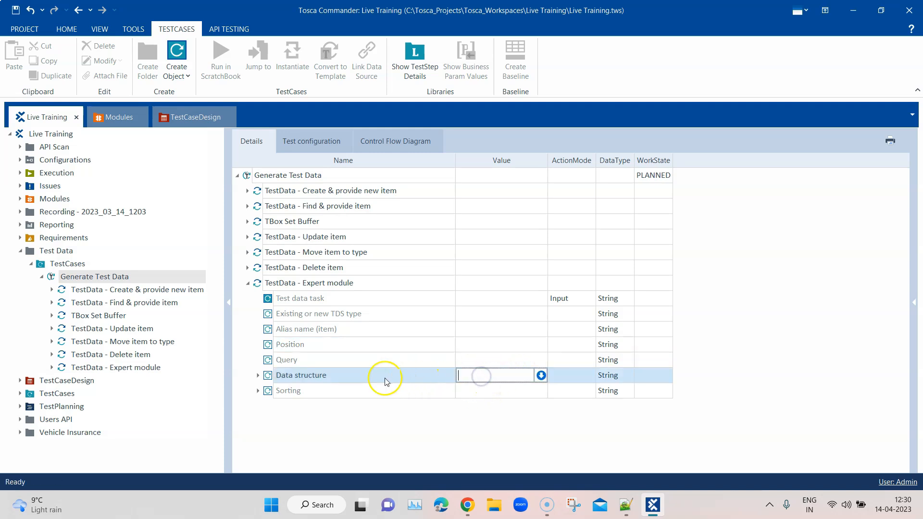
click(256, 376)
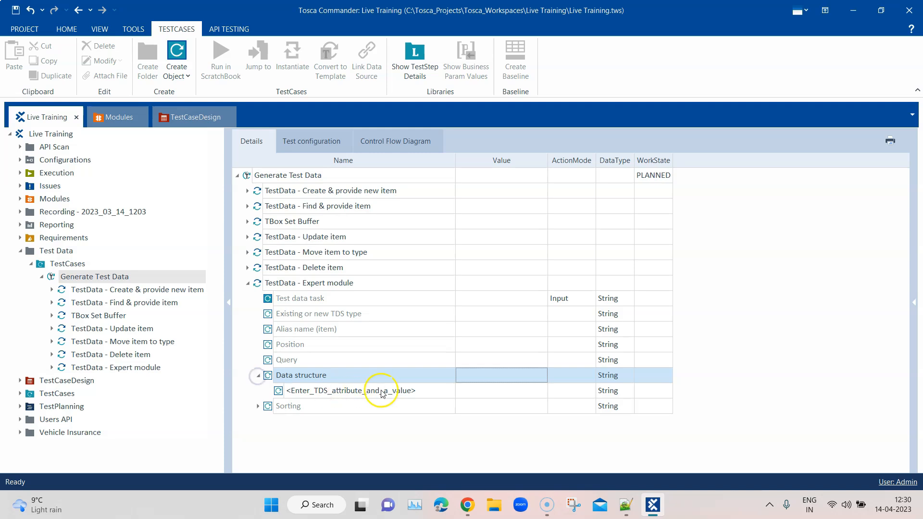
click(258, 375)
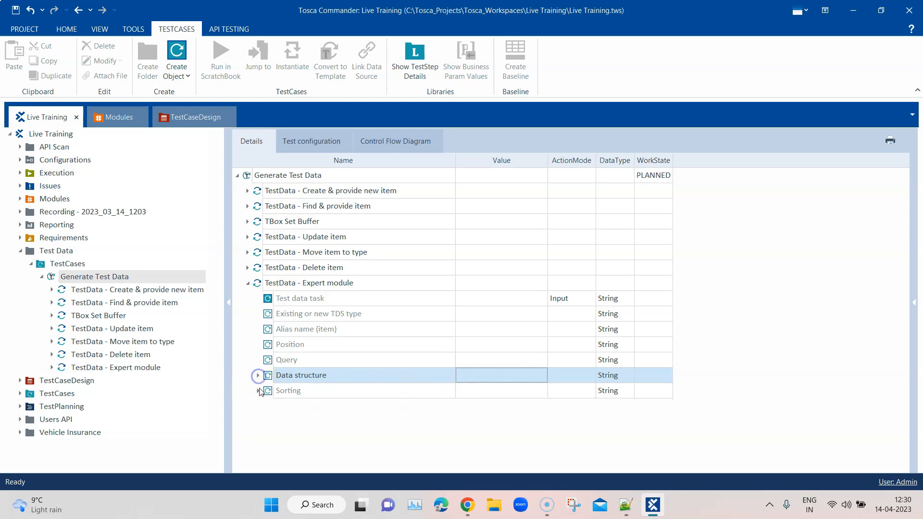
click(258, 391)
click(258, 392)
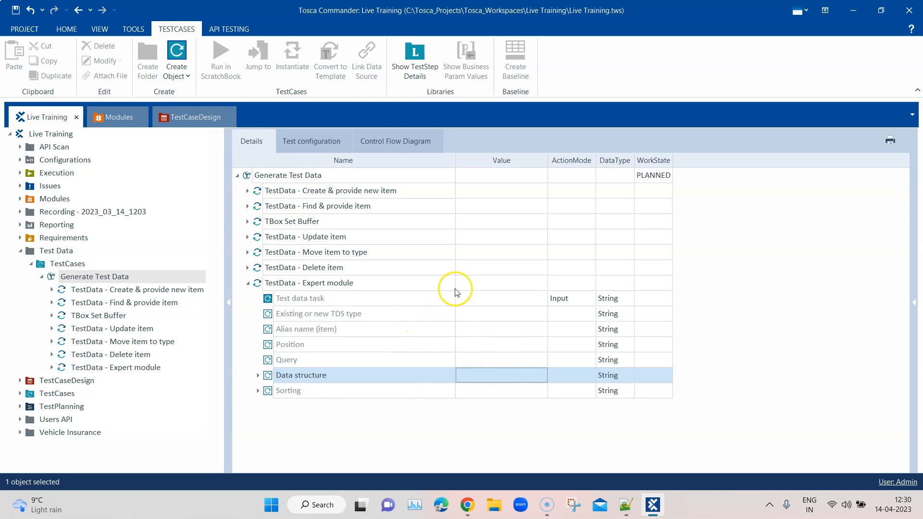
click(484, 287)
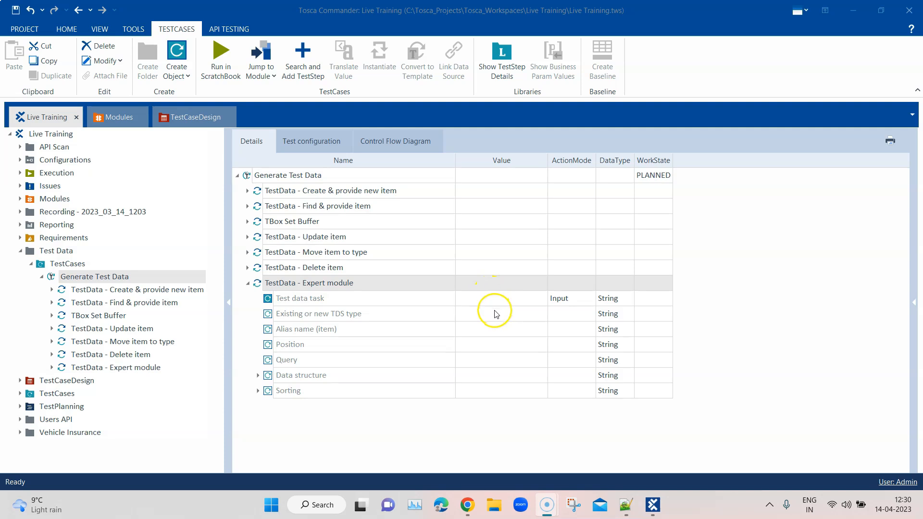
Set the Expert module's Test data task to Find and its existing or new TDS type to Vehicle.
click(505, 299)
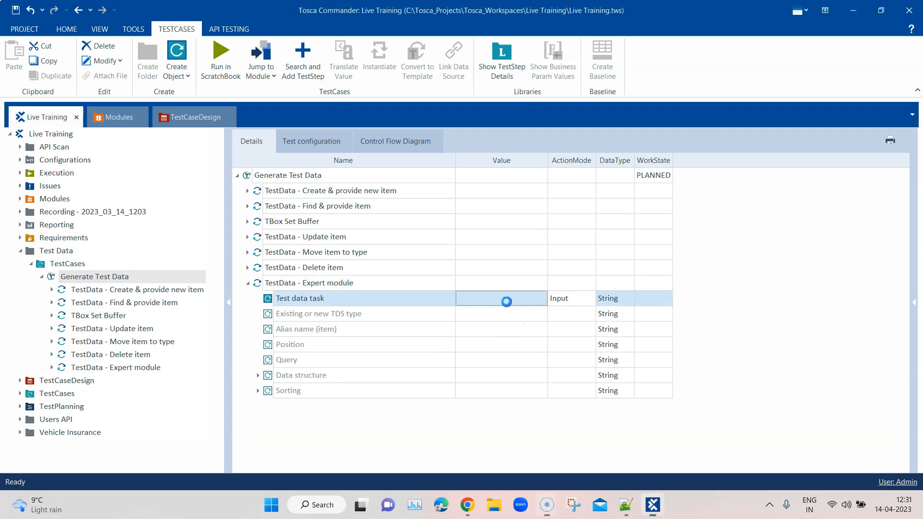
click(528, 299)
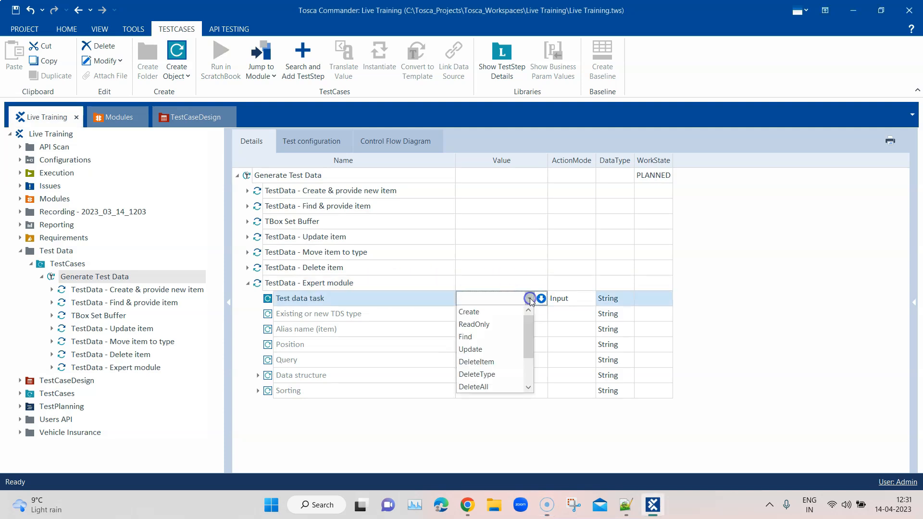
click(502, 336)
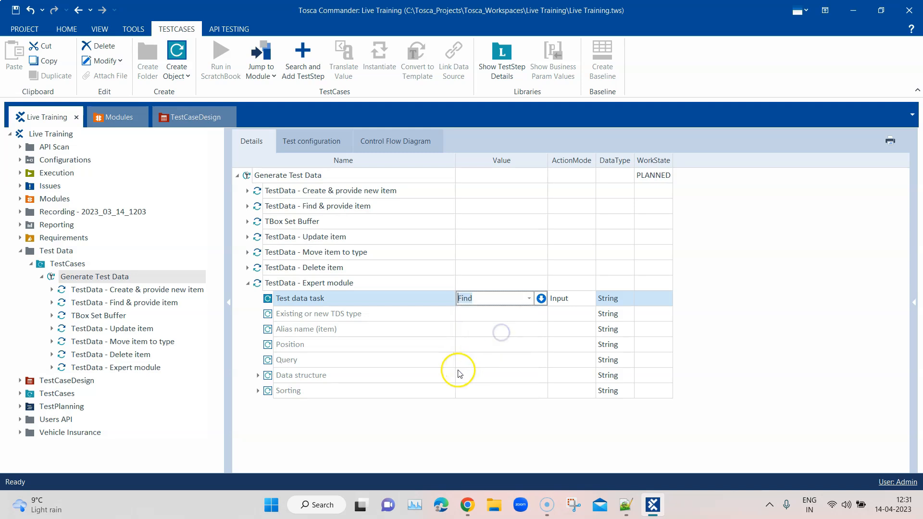
click(501, 341)
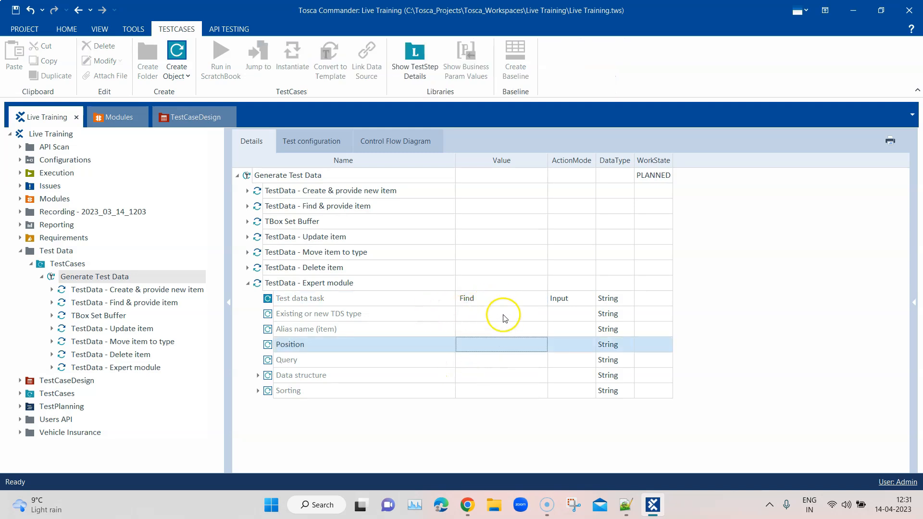
click(494, 315)
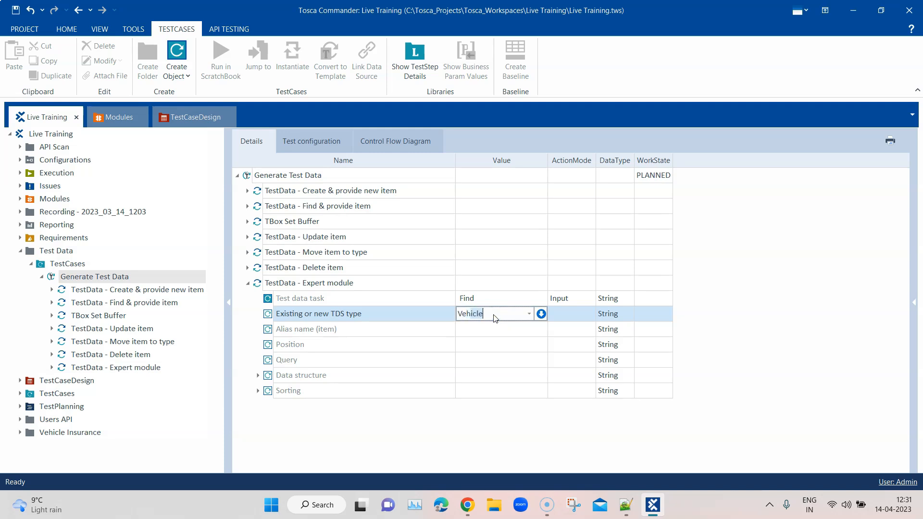
click(480, 339)
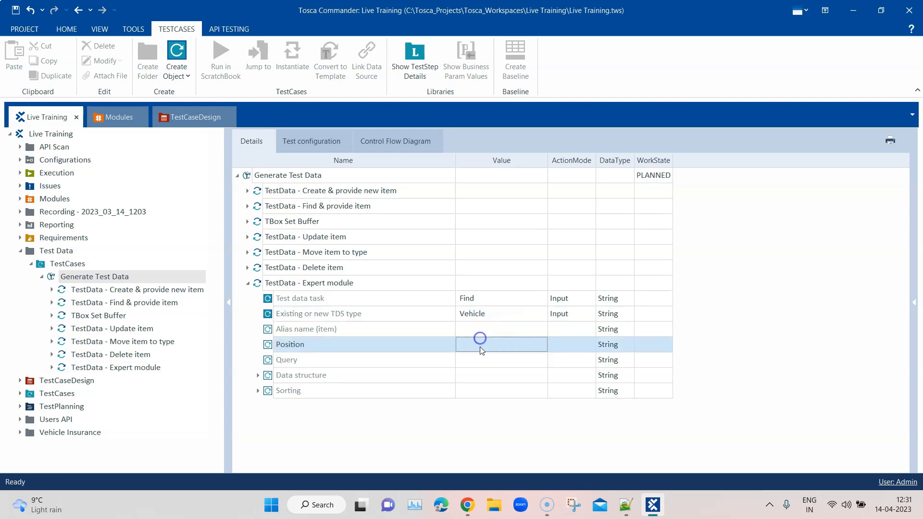
Set the Expert module's Query to Vehicle[Make==BMW], checking it against the Vehicle items in Test Data Management.
click(486, 364)
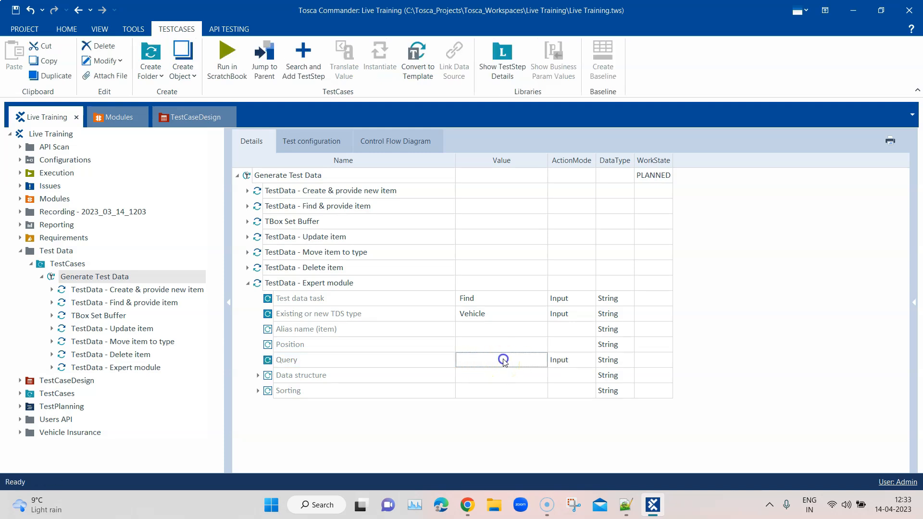
click(504, 362)
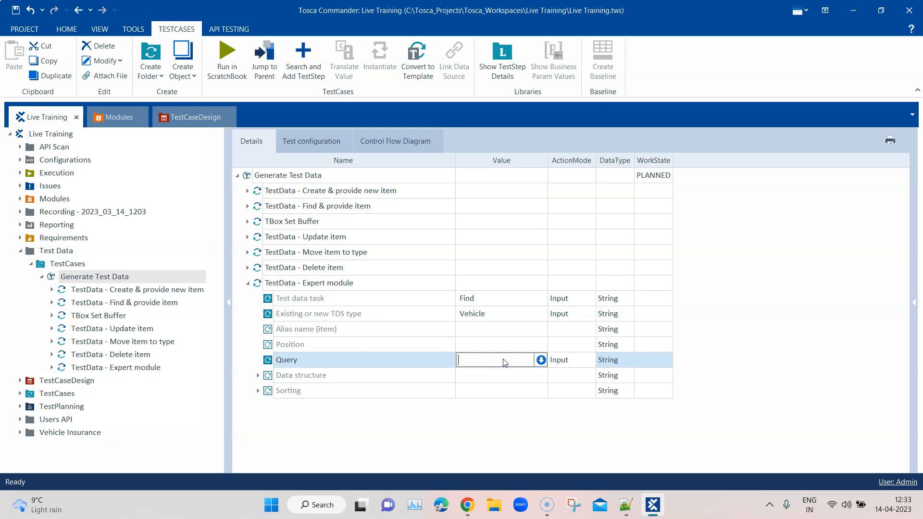
click(513, 359)
click(478, 509)
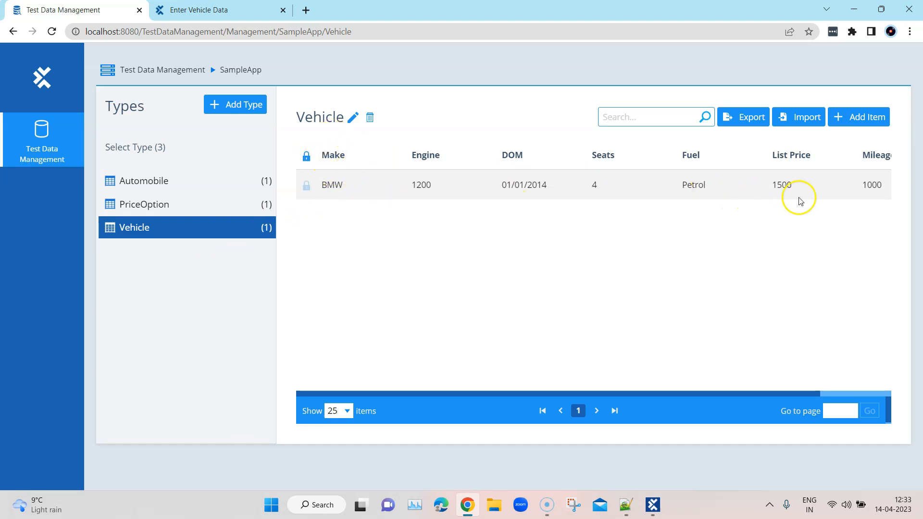
click(851, 8)
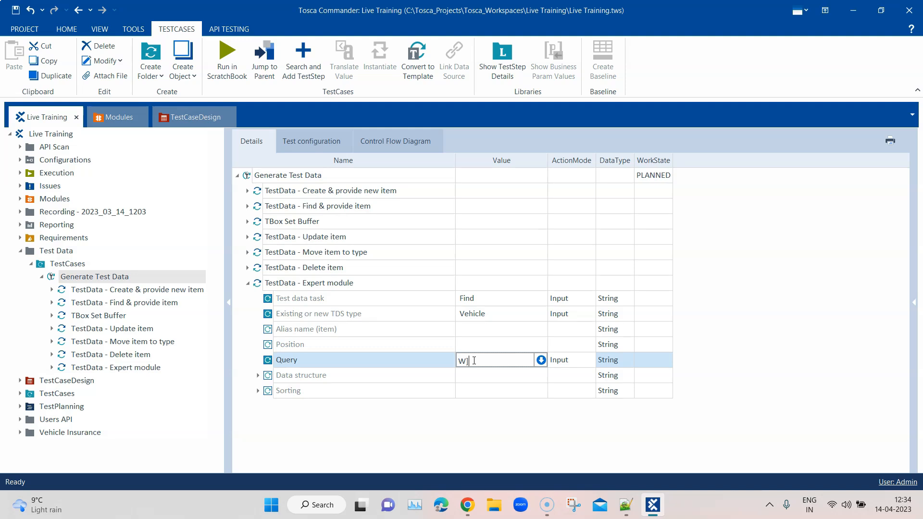
click(716, 352)
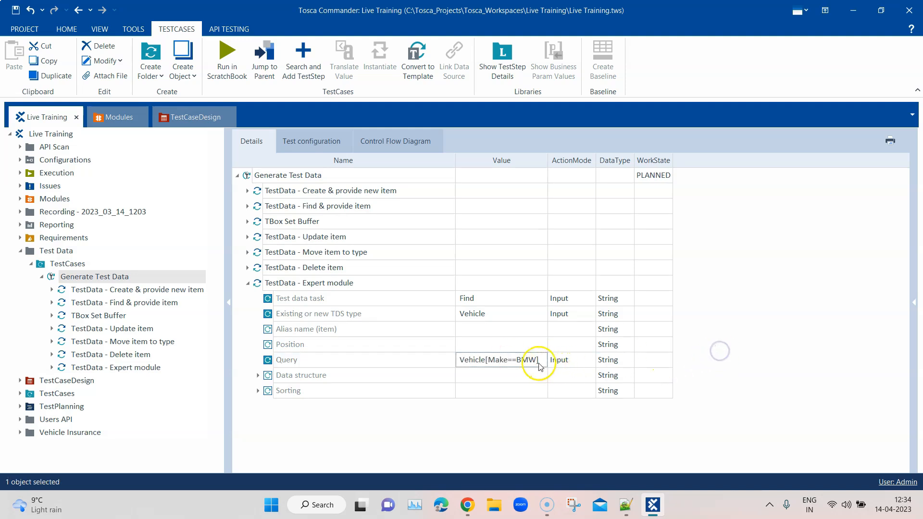
click(469, 506)
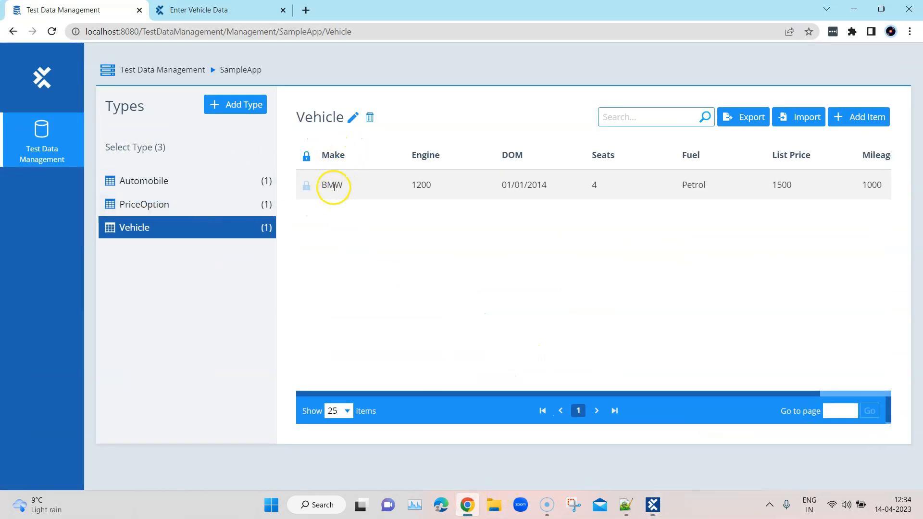
click(853, 10)
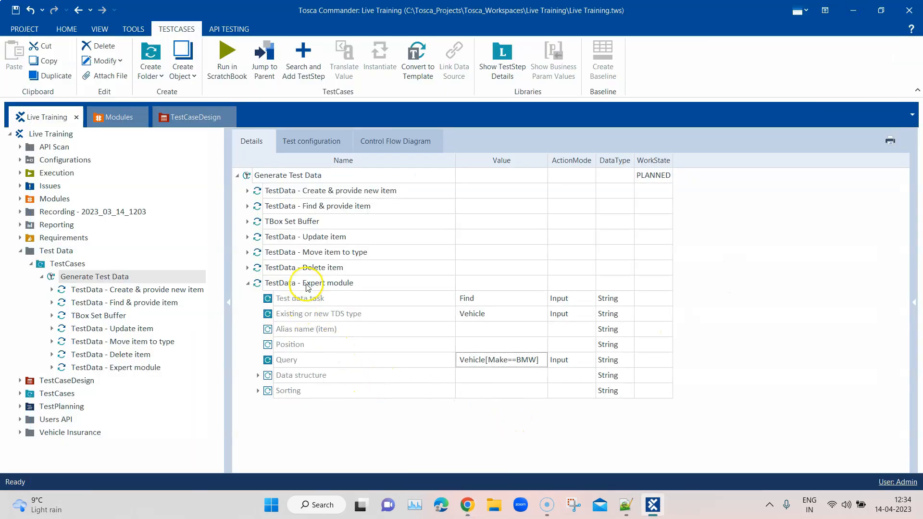
Run the TestData - Expert module step in ScratchBook and close the results.
right_click(307, 283)
click(348, 340)
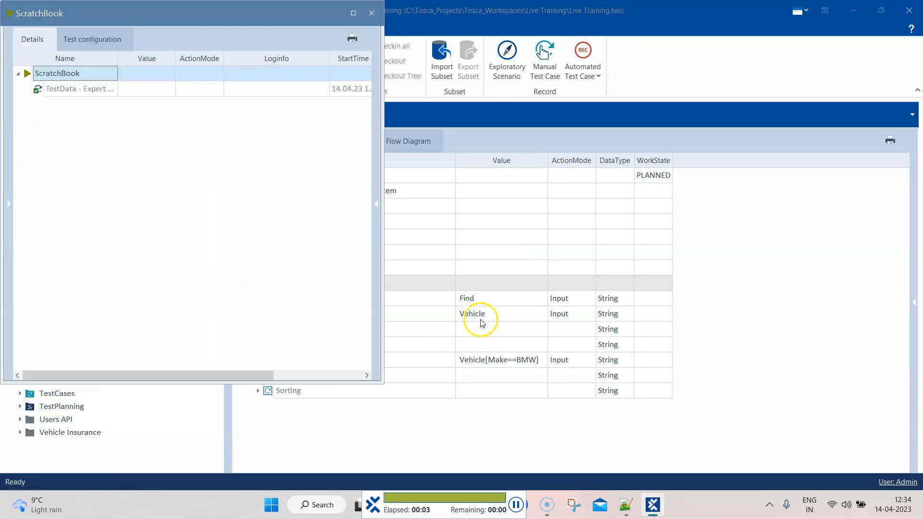
click(86, 92)
click(371, 13)
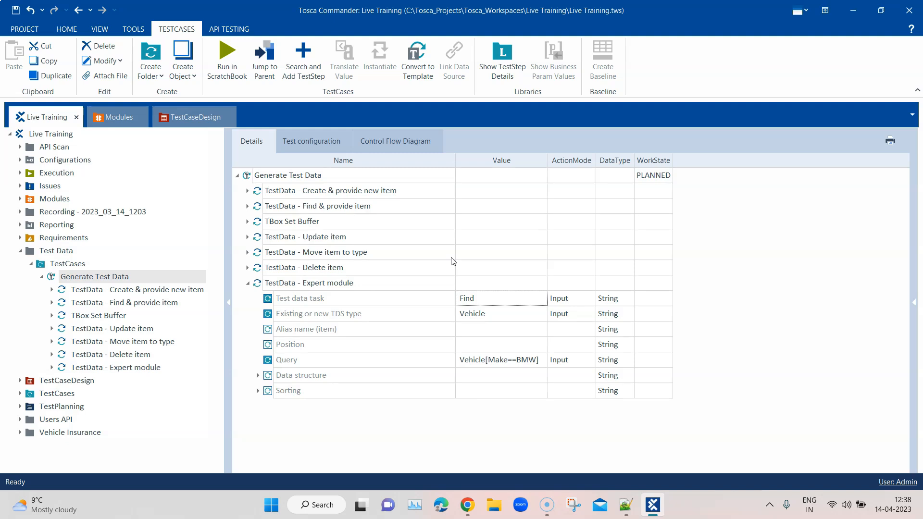
click(248, 283)
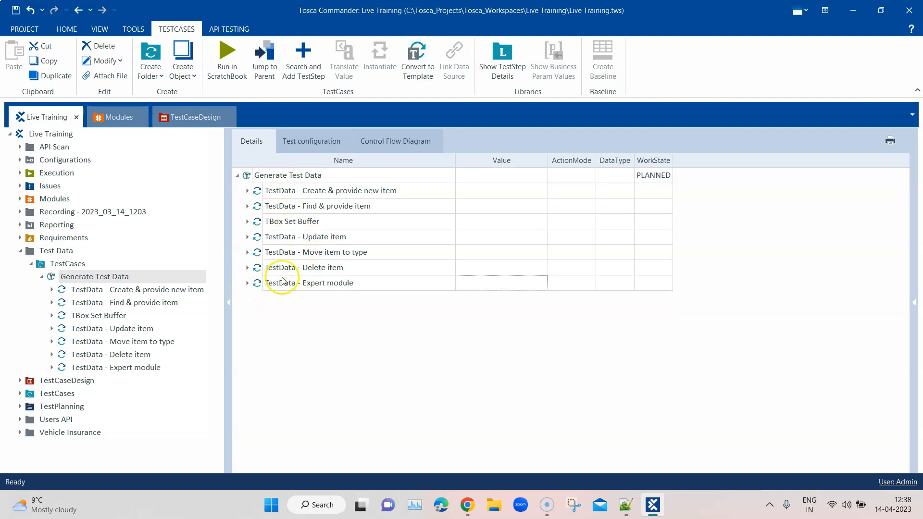
click(247, 284)
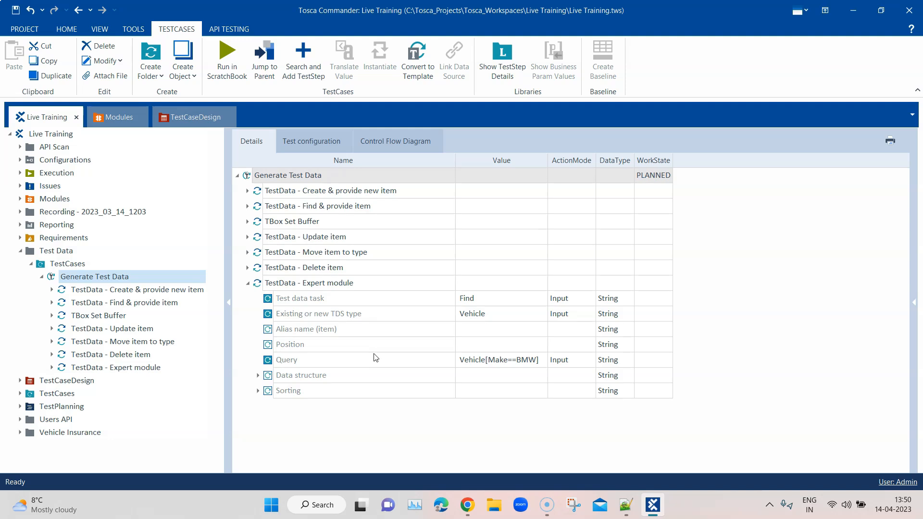
Examine the Verify Automobile Insurance template in the Vehicle Insurance folder, including its Vehicle Data and Insurant Data values.
click(20, 432)
scroll(138, 390, down, 4)
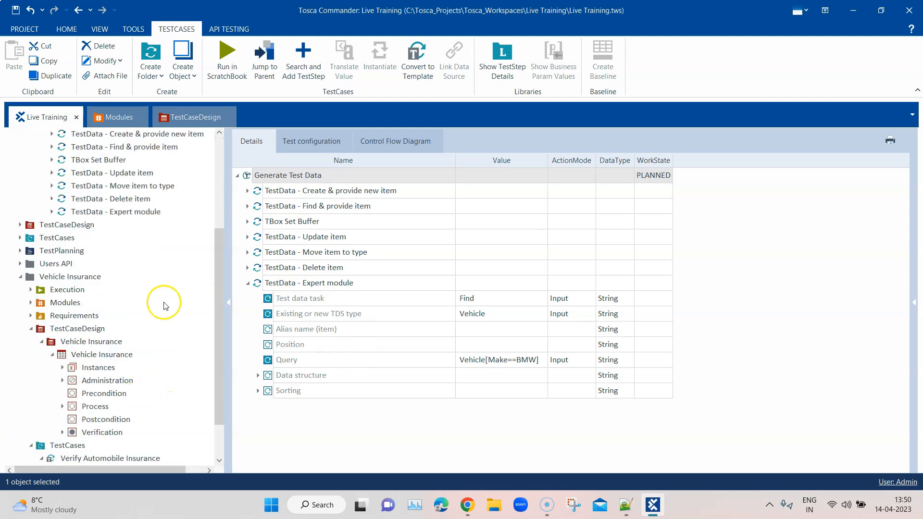
click(52, 354)
click(50, 354)
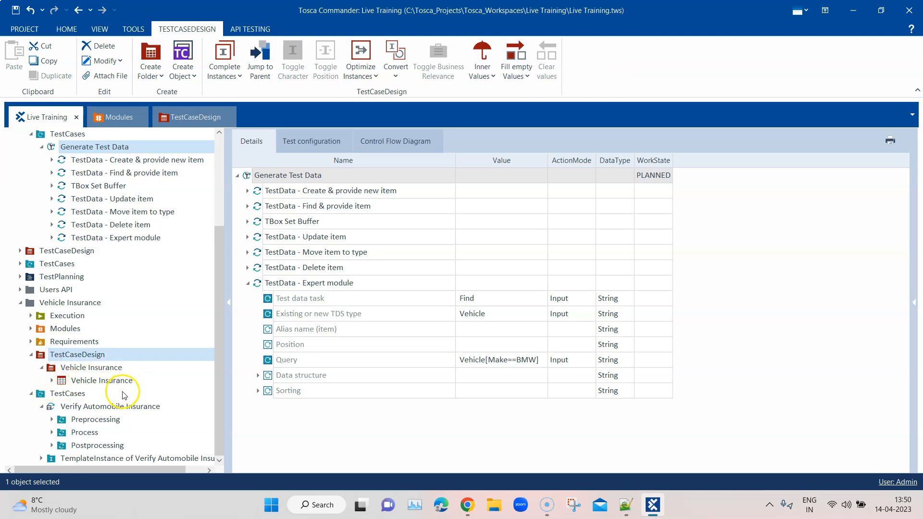
click(118, 409)
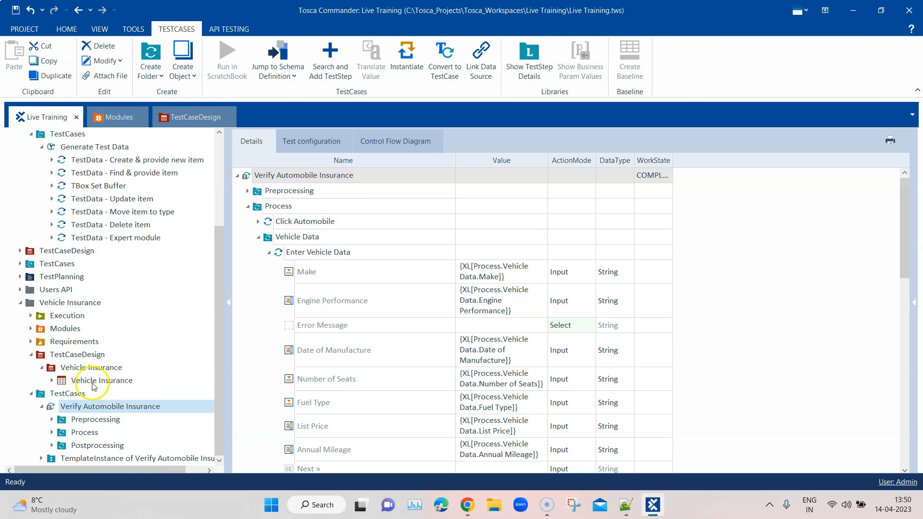
click(268, 254)
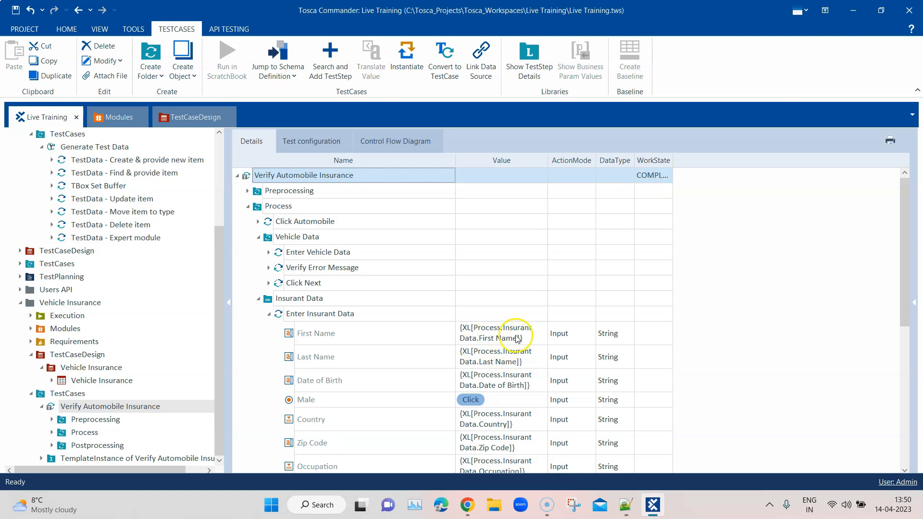
drag(546, 161, 589, 160)
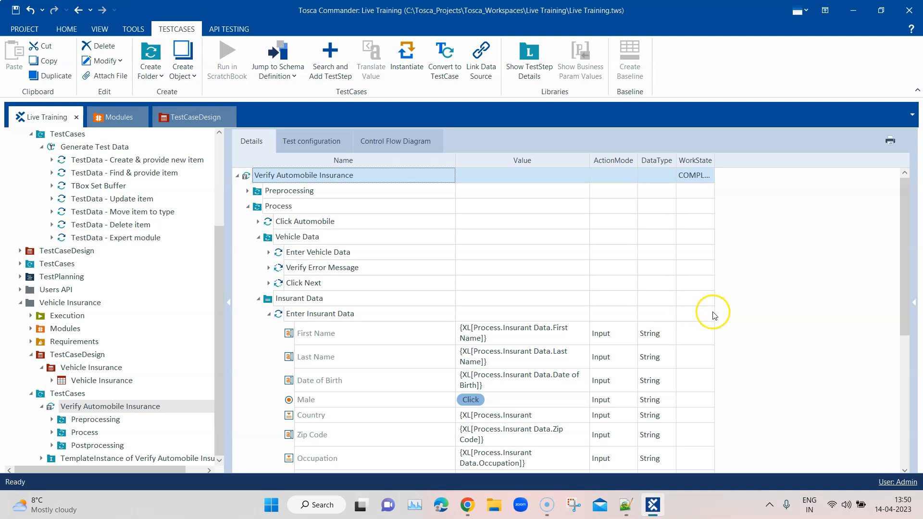
click(269, 314)
click(248, 207)
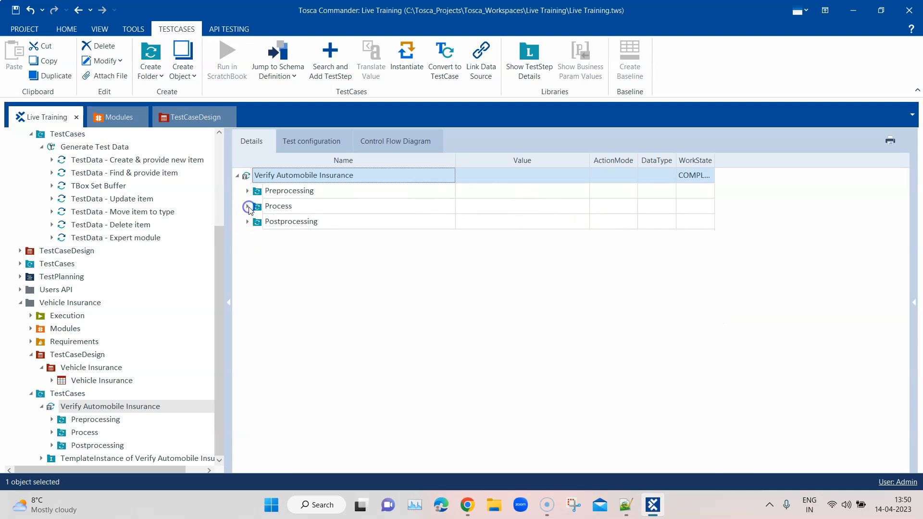
drag(220, 333, 219, 383)
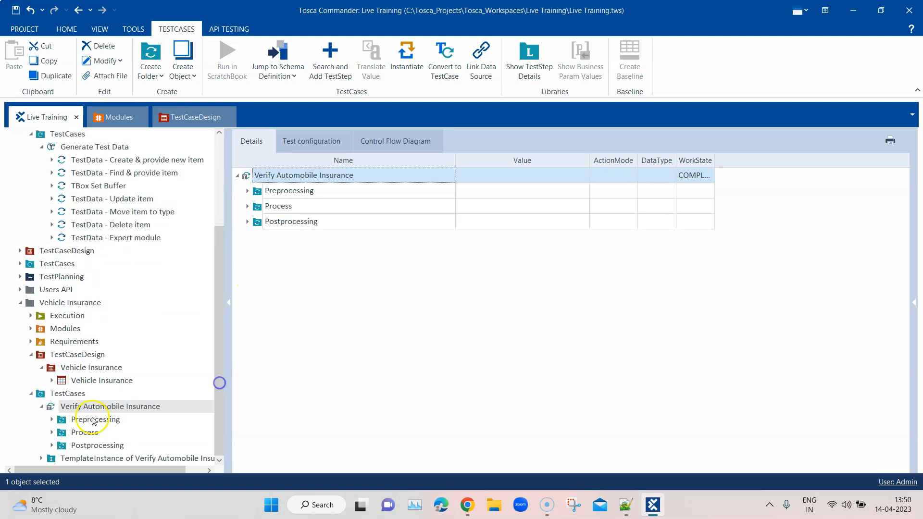
Copy the Verify Automobile Insurance template and paste it into Vehicle Insurance's TestCases folder.
double_click(49, 408)
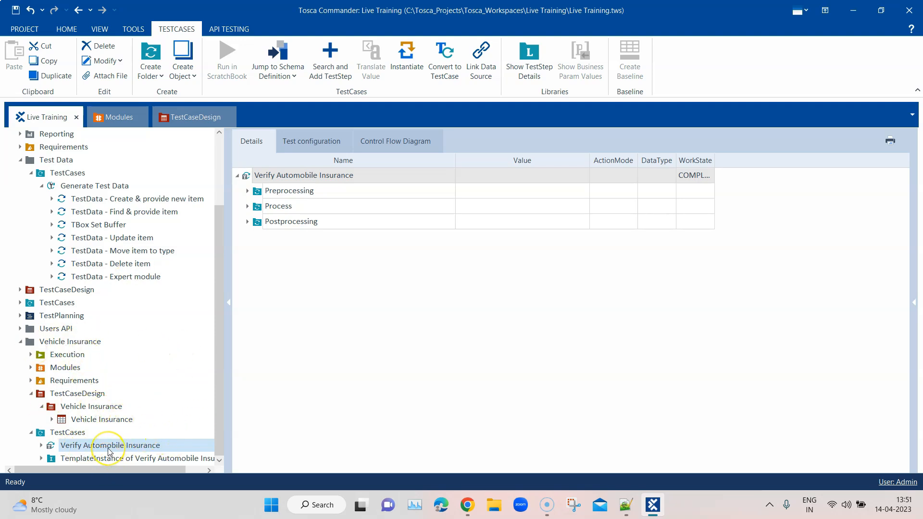
key(ctrl+c)
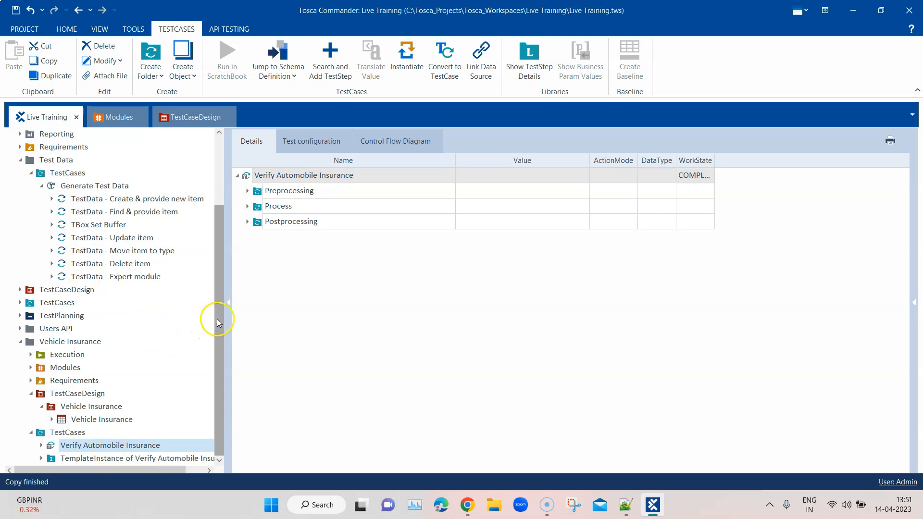
click(31, 395)
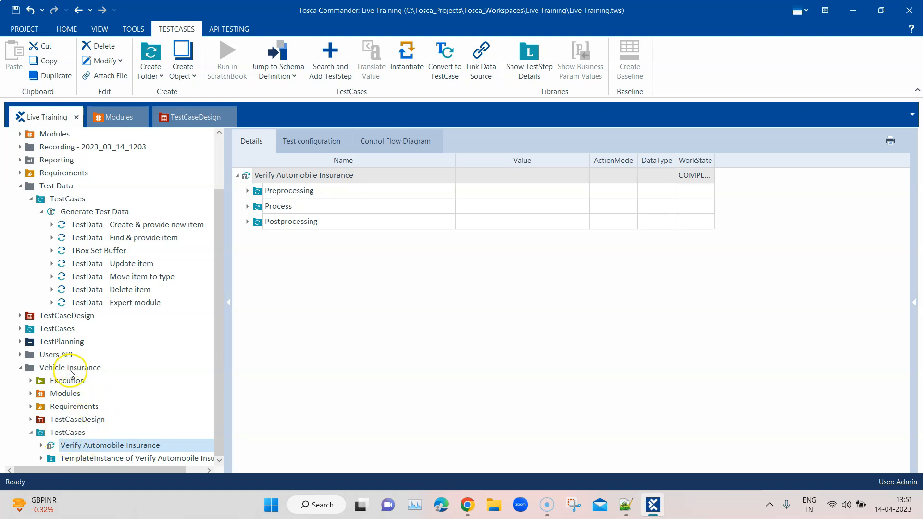
right_click(81, 433)
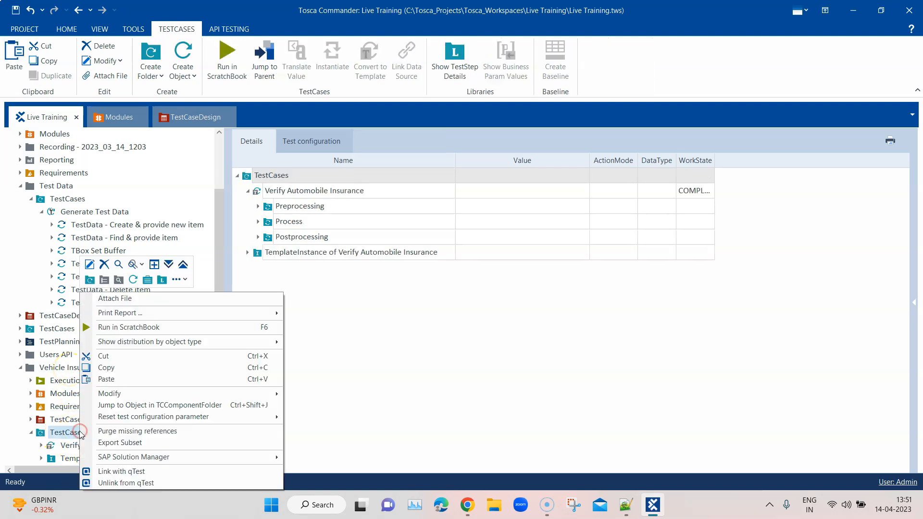
click(116, 380)
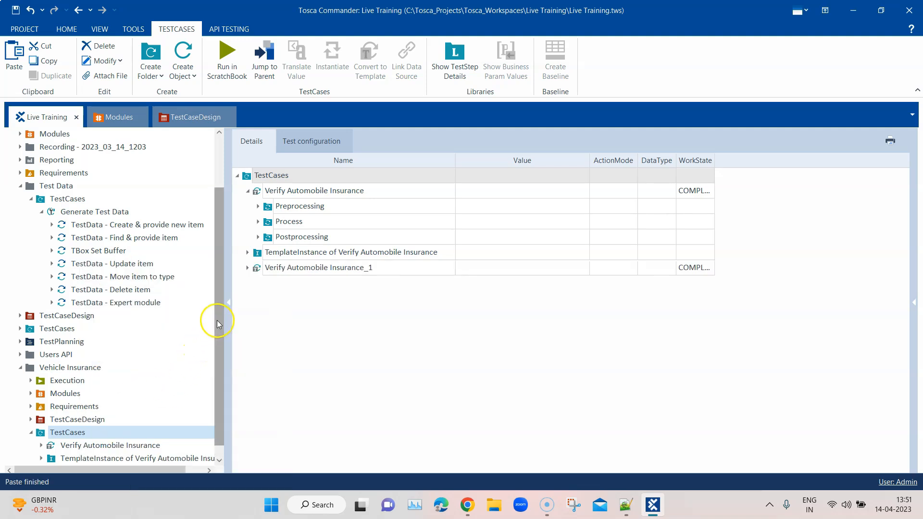
Convert the pasted Verify Automobile Insurance_1 template to a TestCase and rename it Verify Automobile Insurance TDS.
drag(218, 320, 216, 361)
click(132, 458)
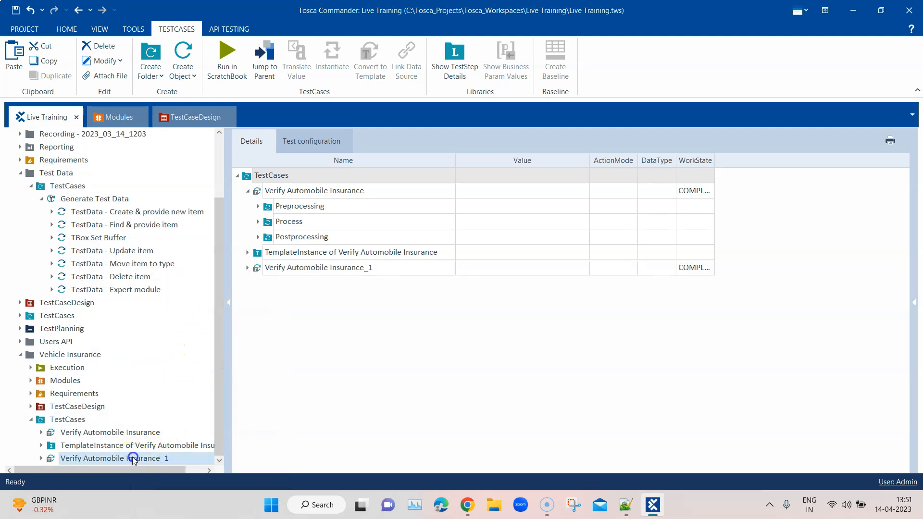
right_click(150, 460)
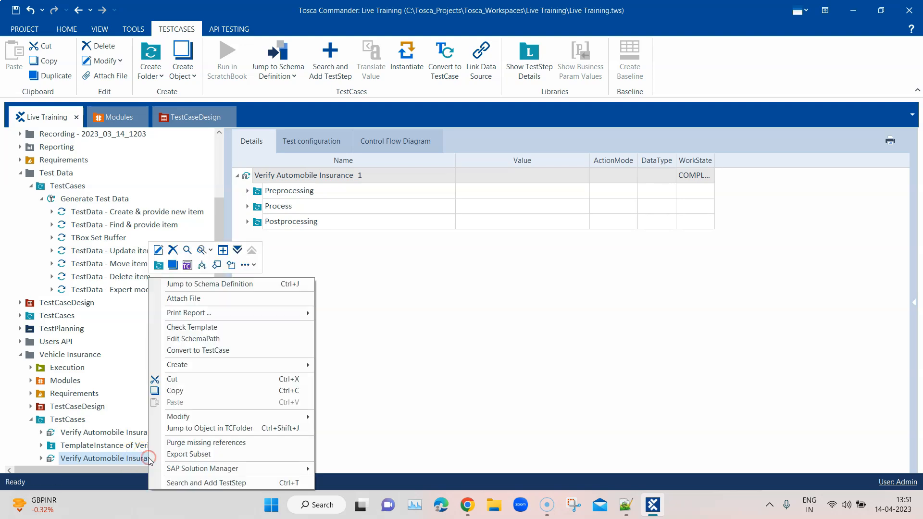
click(201, 351)
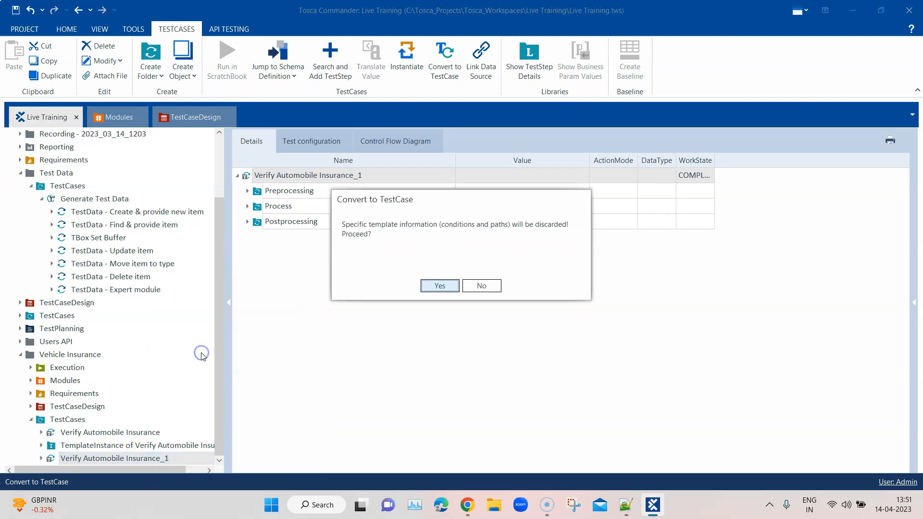
click(440, 286)
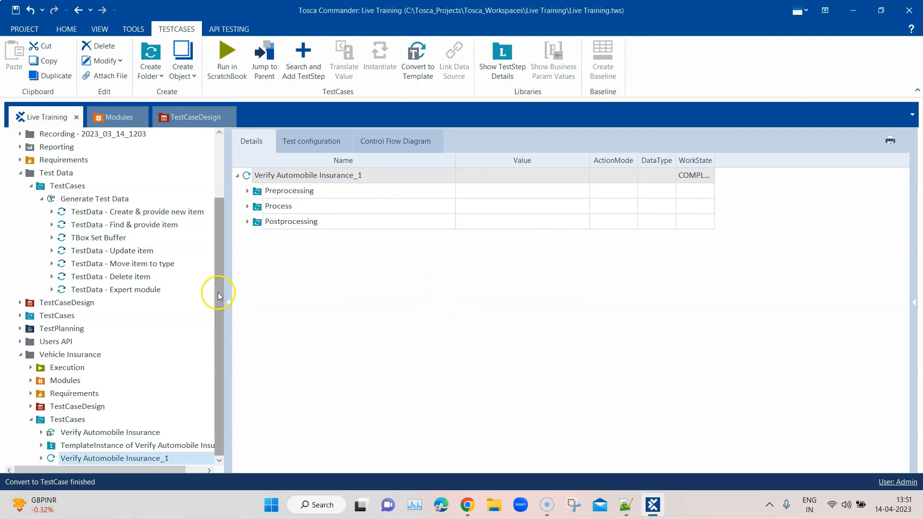
click(171, 458)
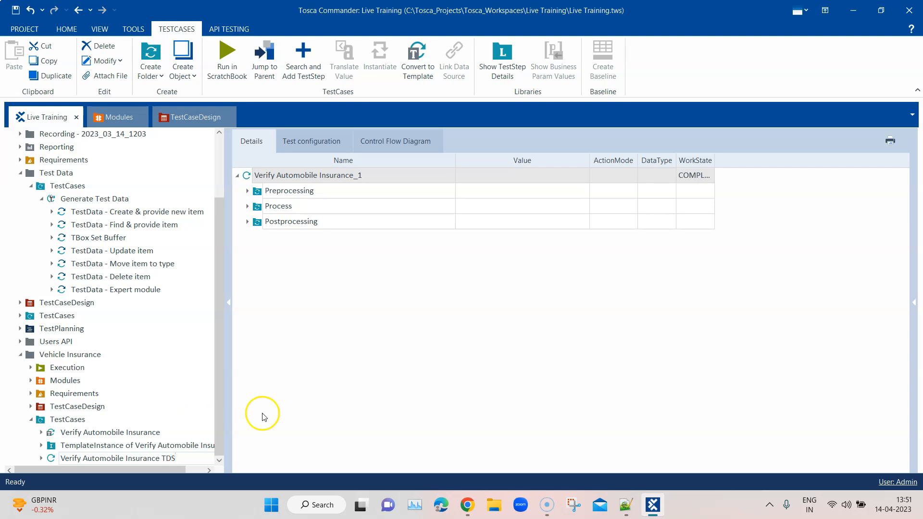
click(316, 402)
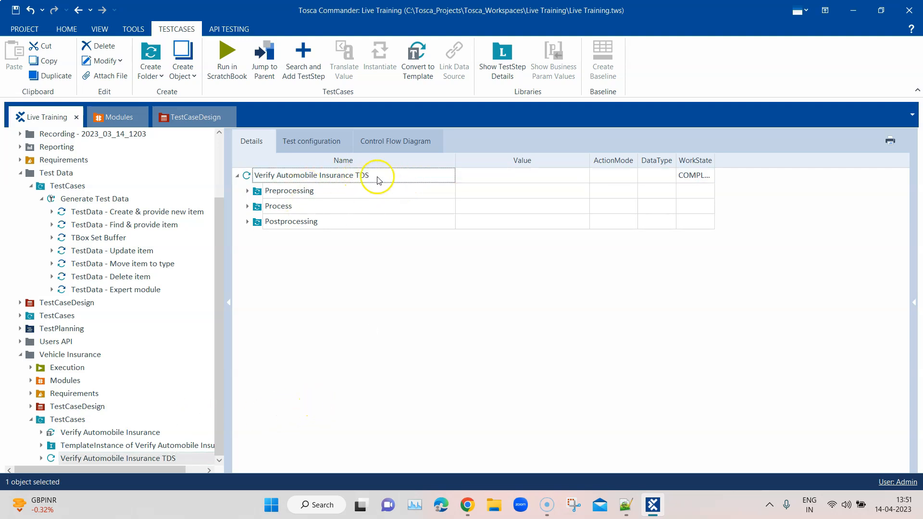
Expand the Preprocessing and Process folders of Verify Automobile Insurance TDS to examine their contents.
click(248, 206)
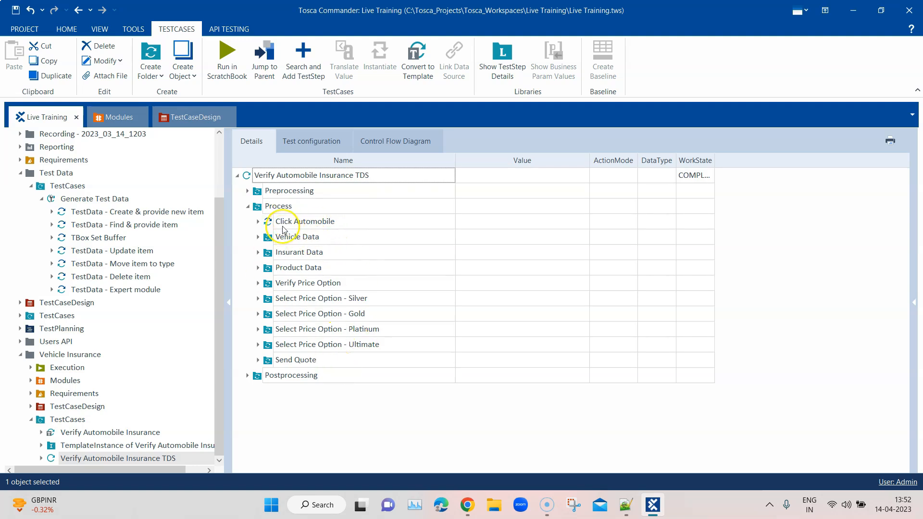
click(248, 206)
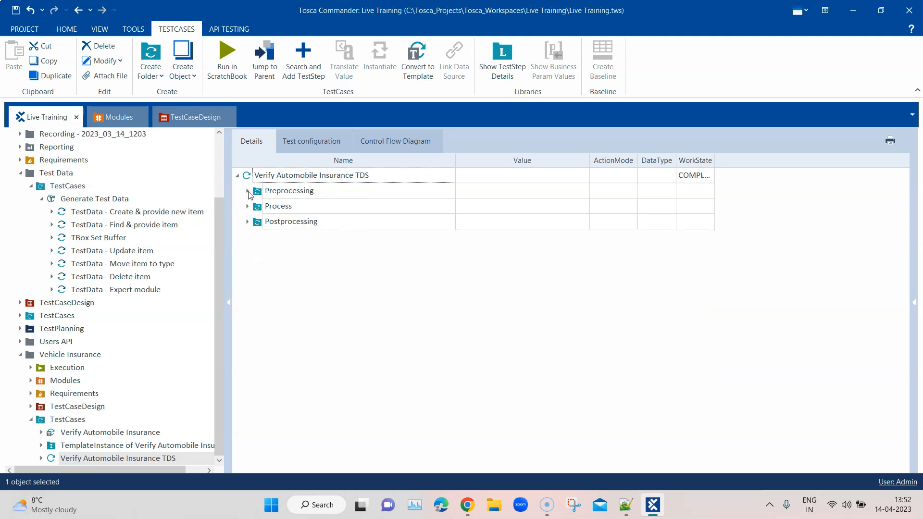
click(248, 191)
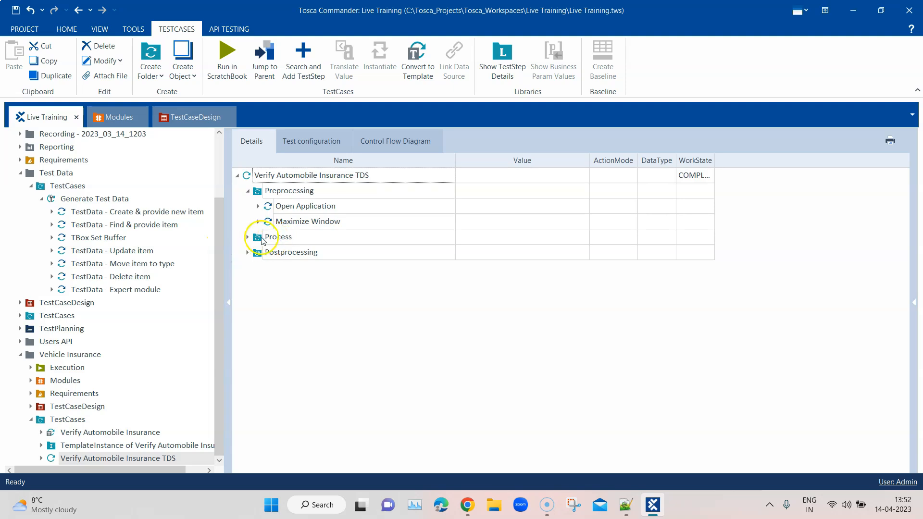
click(248, 236)
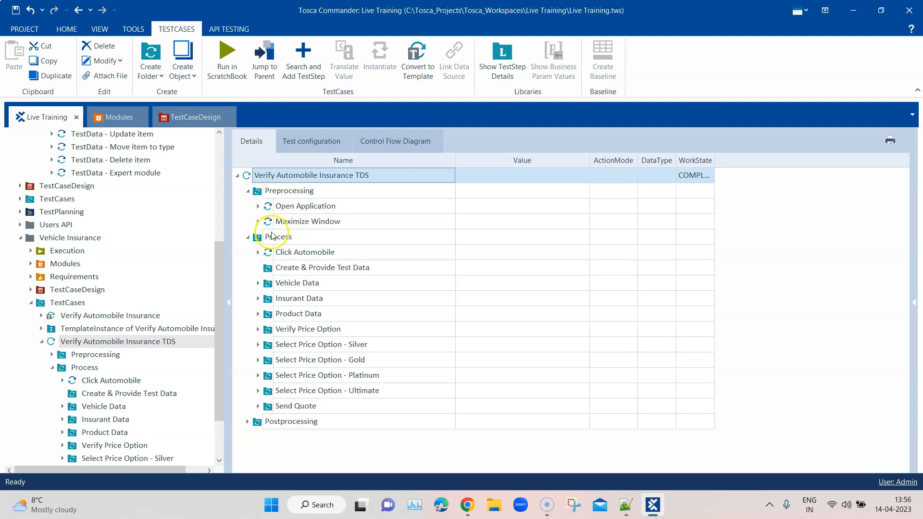
Create a Prepare Test Data folder inside the Preprocessing folder of Verify Automobile Insurance TDS.
right_click(286, 197)
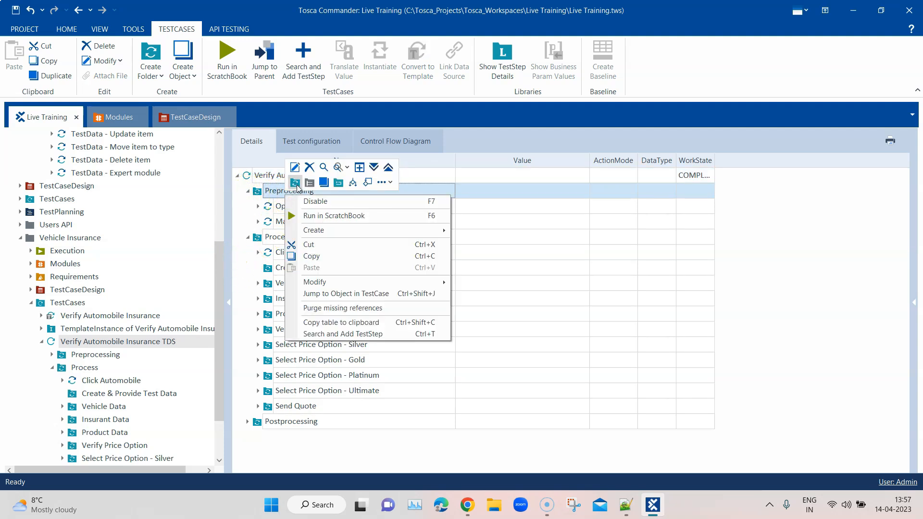
click(295, 183)
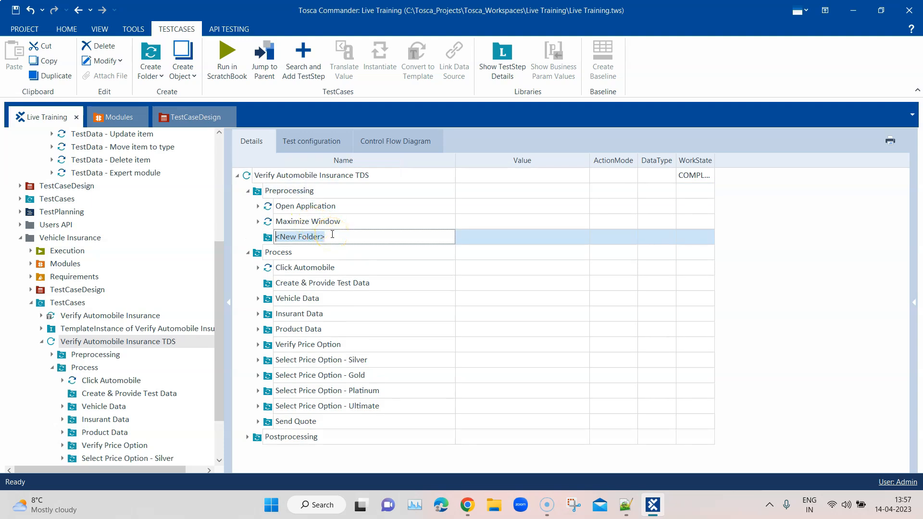
text(Prepare Test Data)
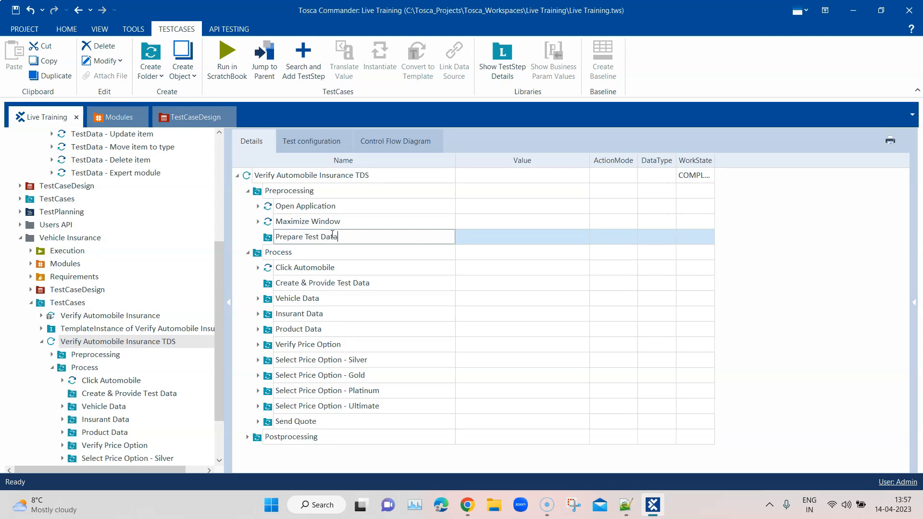
click(804, 329)
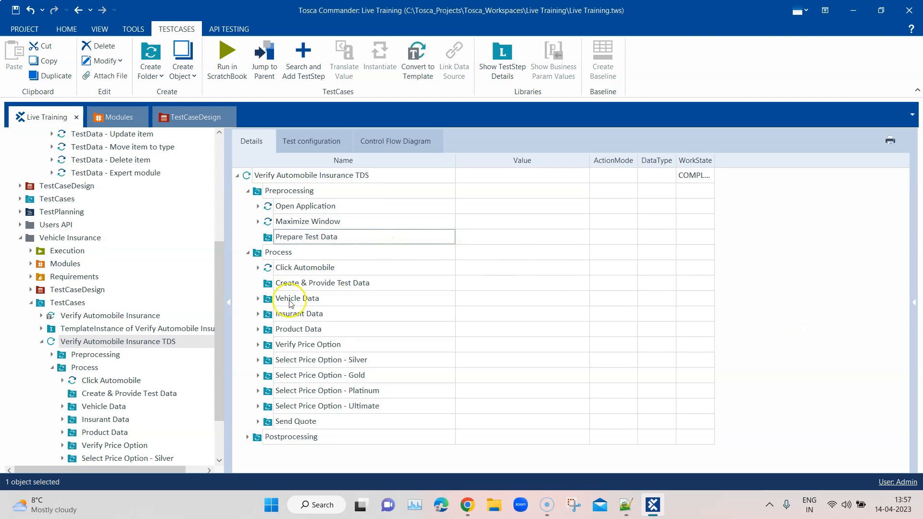
Copy TestData - Create & provide new item from Generate Test Data into the Prepare Test Data folder of Verify Automobile Insurance TDS.
drag(221, 279, 223, 224)
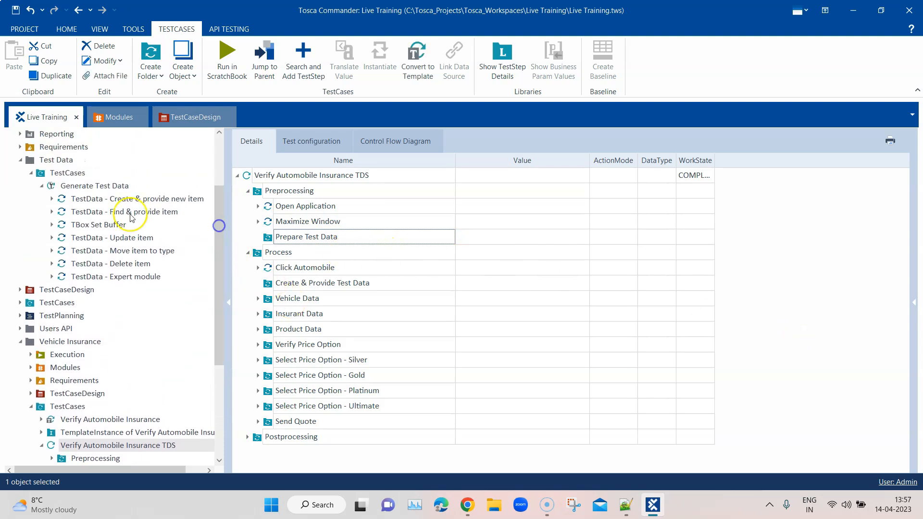
click(119, 202)
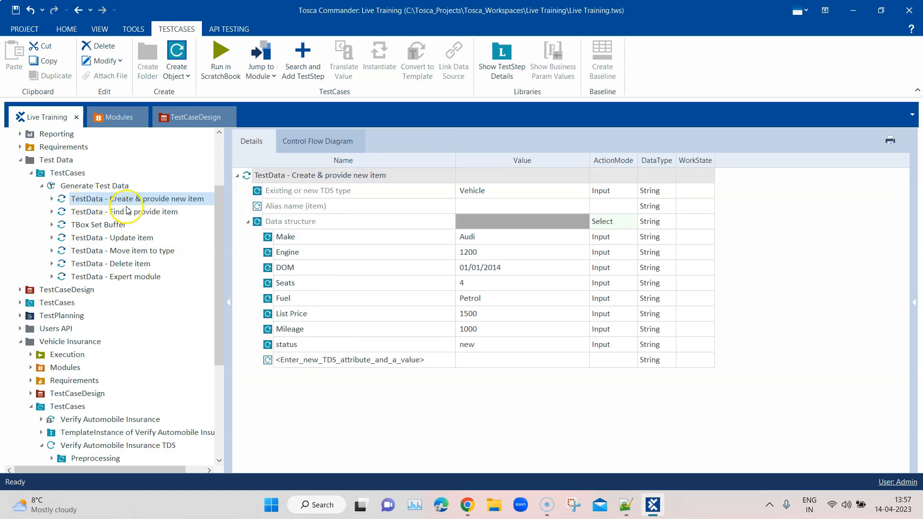
right_click(127, 200)
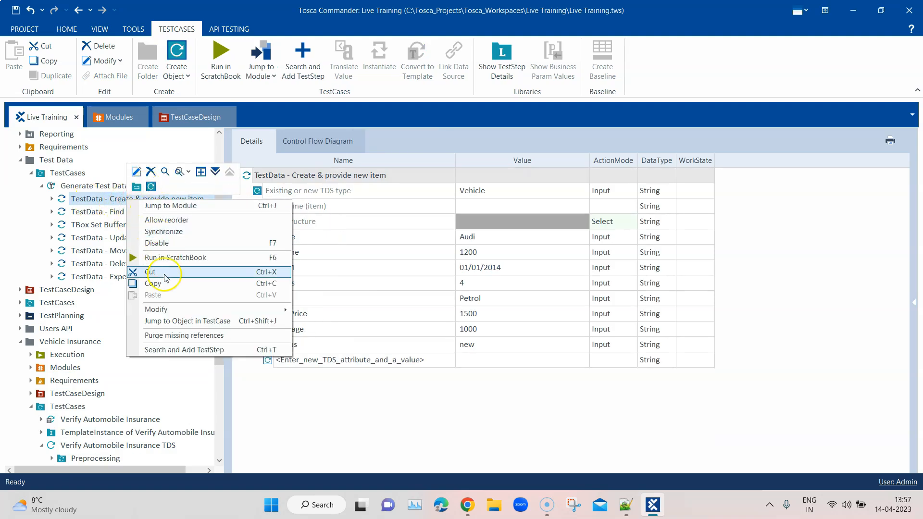
click(167, 284)
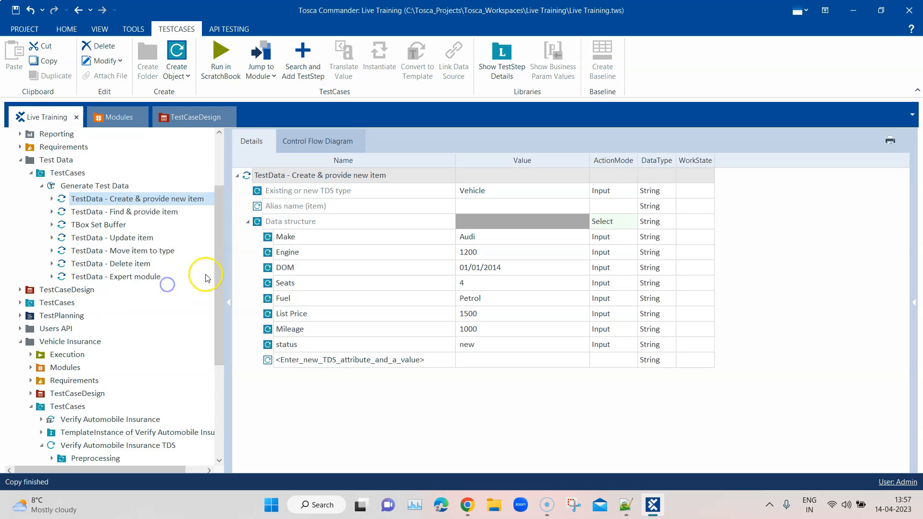
drag(215, 273, 217, 382)
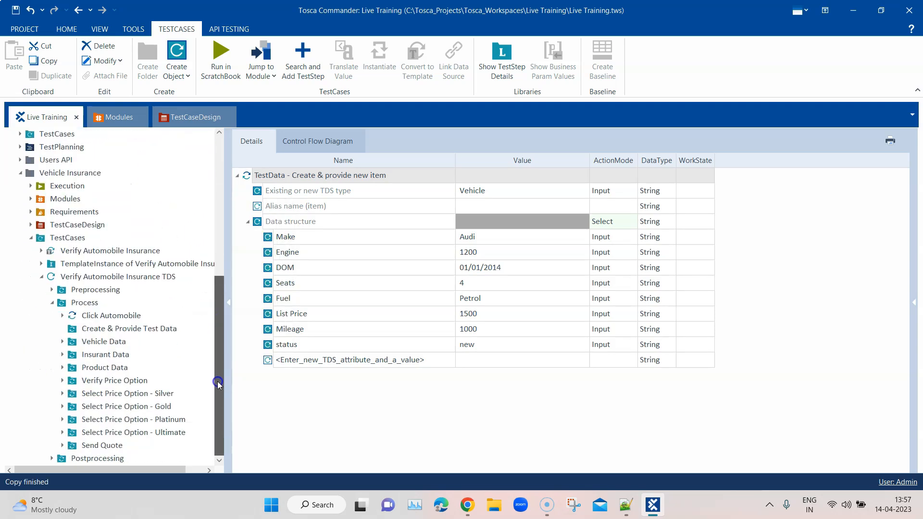
click(114, 458)
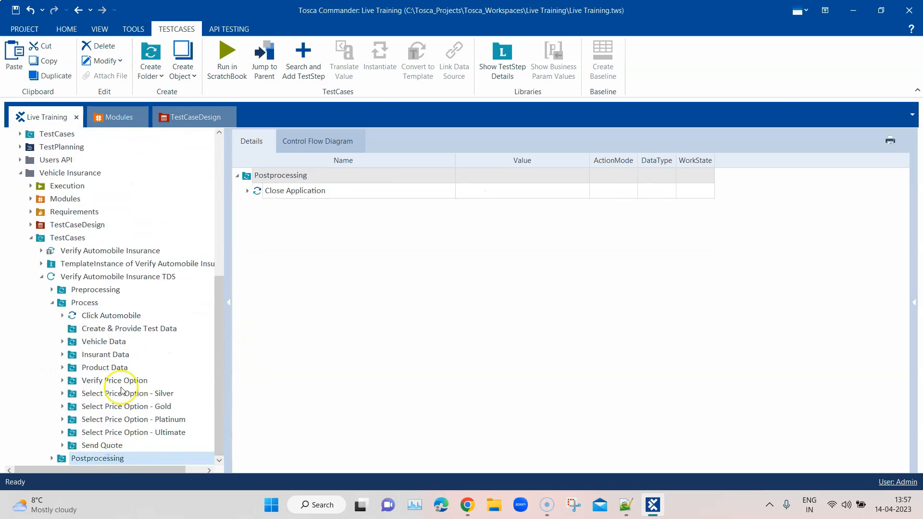
click(78, 277)
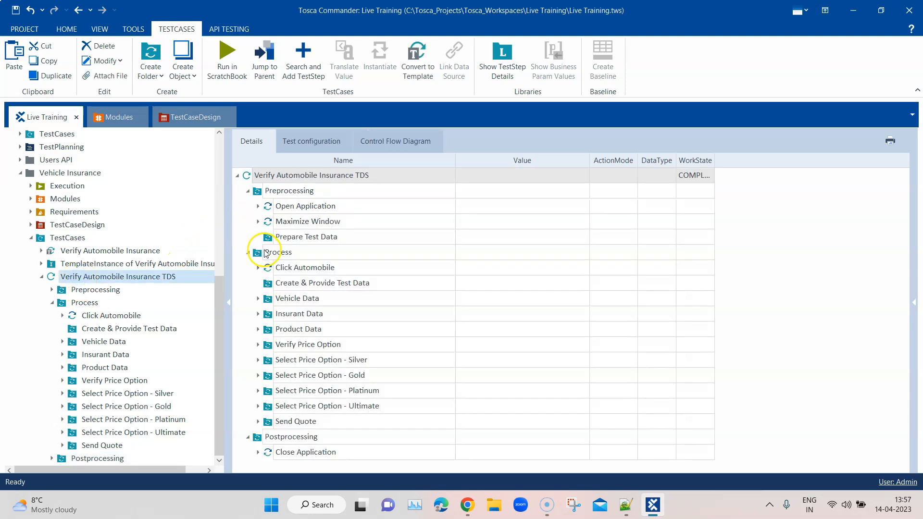
right_click(280, 237)
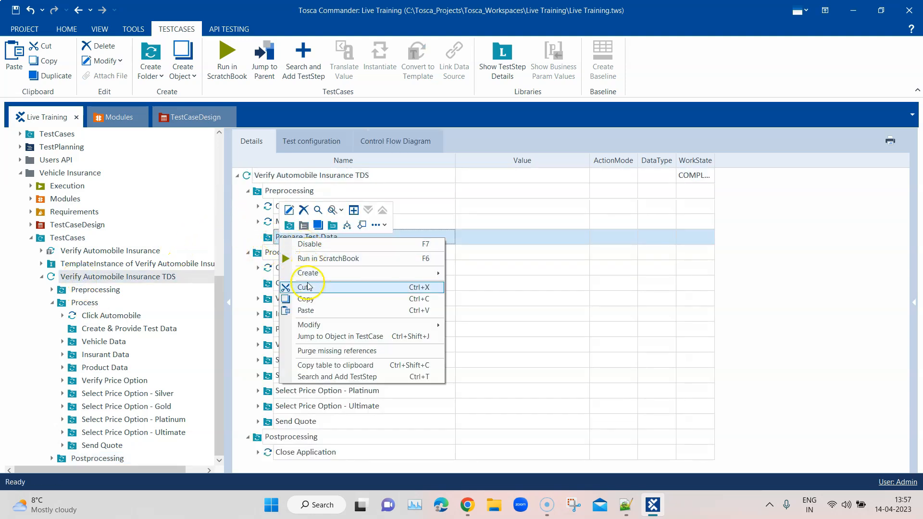
click(305, 310)
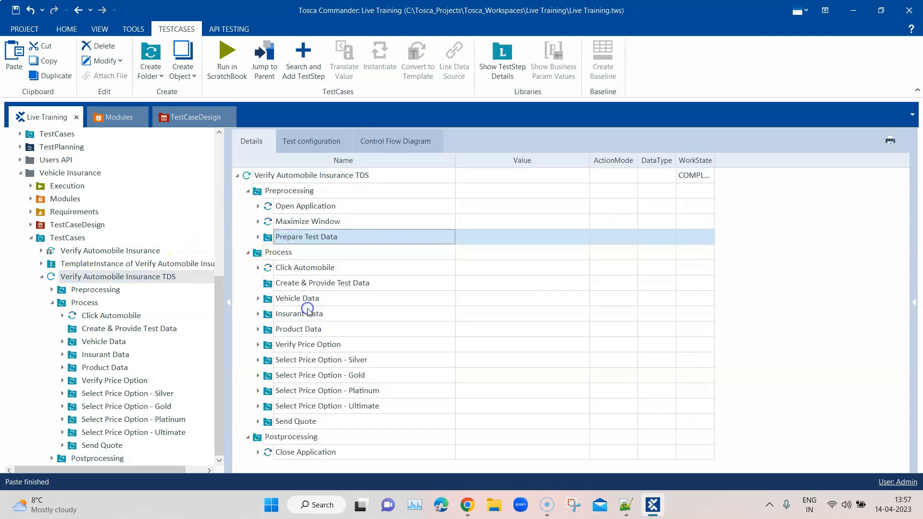
click(258, 237)
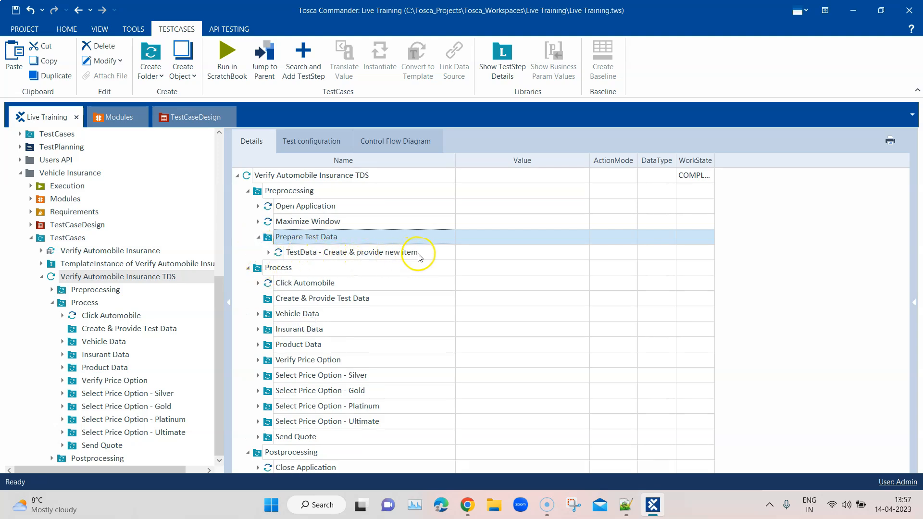
Copy TestData - Find & provide item from Generate Test Data into the Prepare Test Data folder as well.
drag(218, 309, 223, 240)
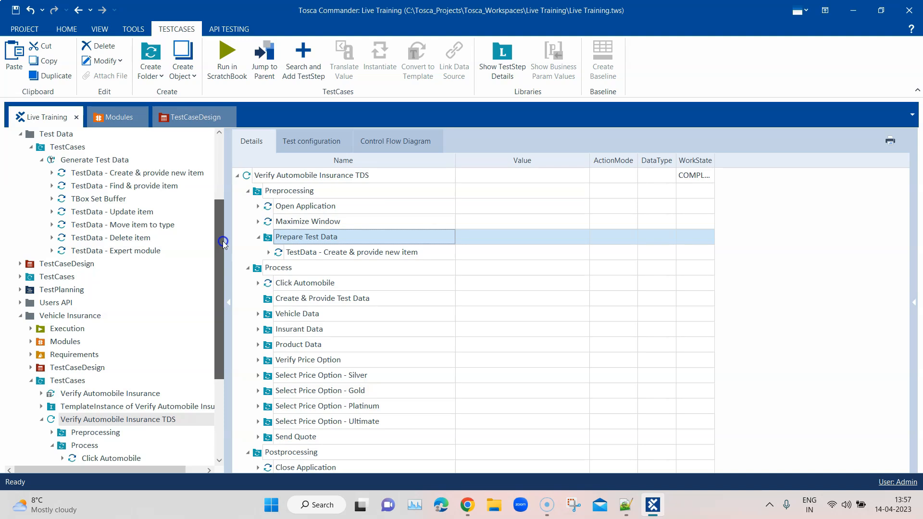
click(139, 188)
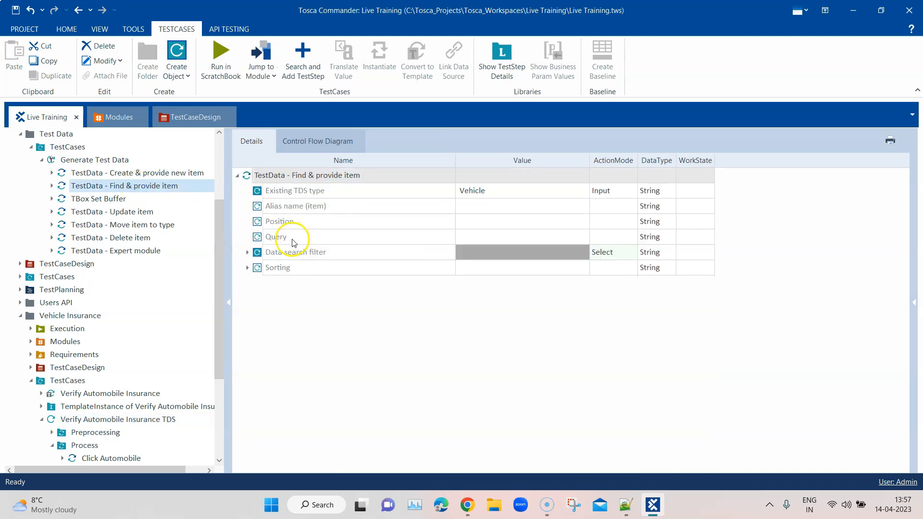
drag(220, 308, 223, 384)
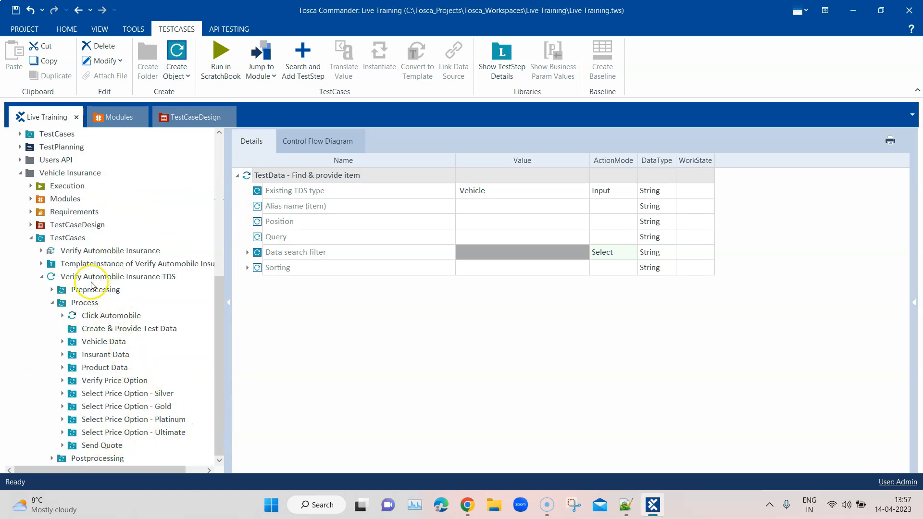
click(118, 277)
right_click(308, 236)
click(317, 310)
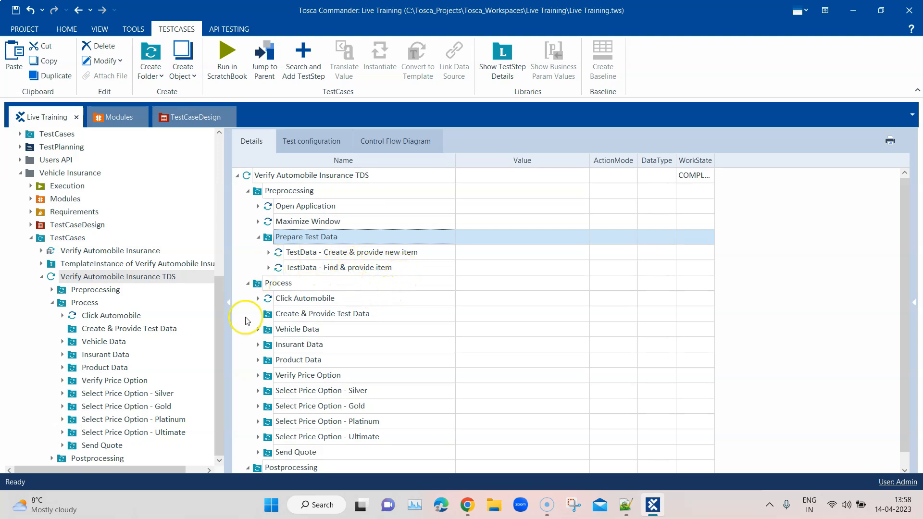
Expand TestData - Create & provide new item and its Data structure under Prepare Test Data to examine the vehicle attributes.
drag(220, 323, 226, 241)
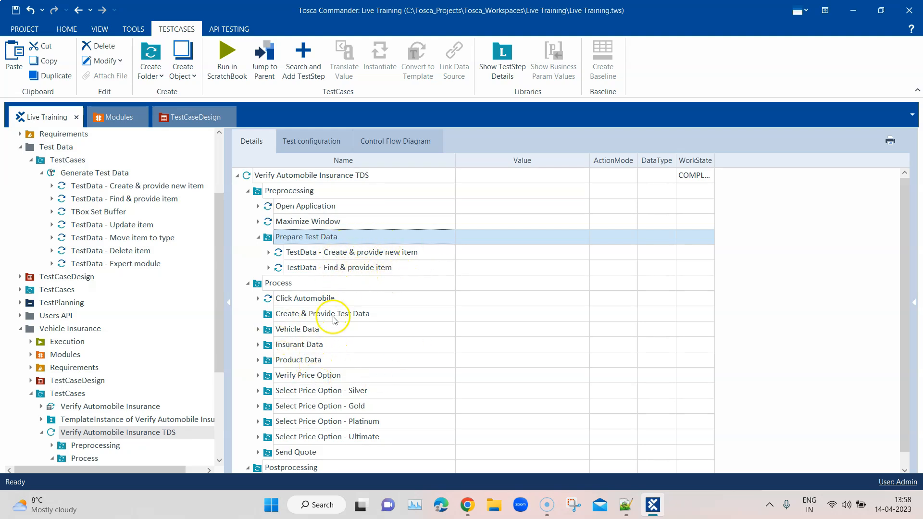
click(268, 252)
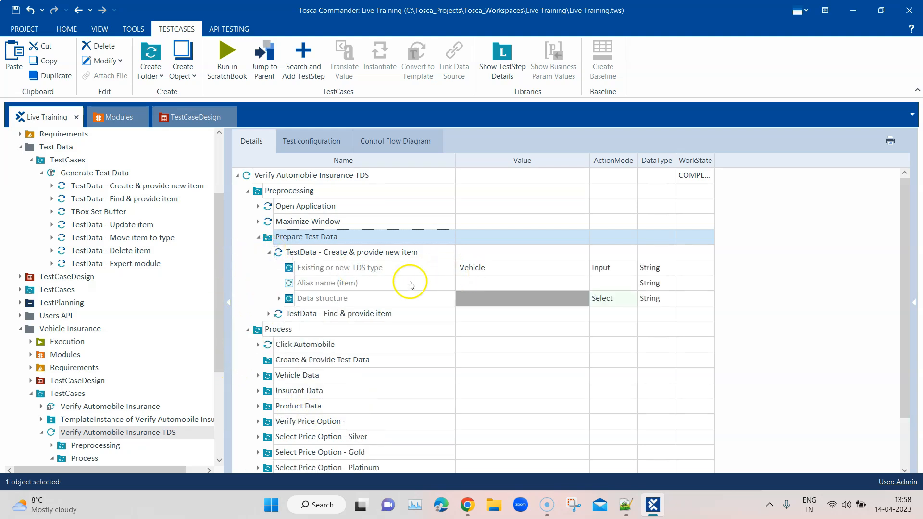
click(279, 299)
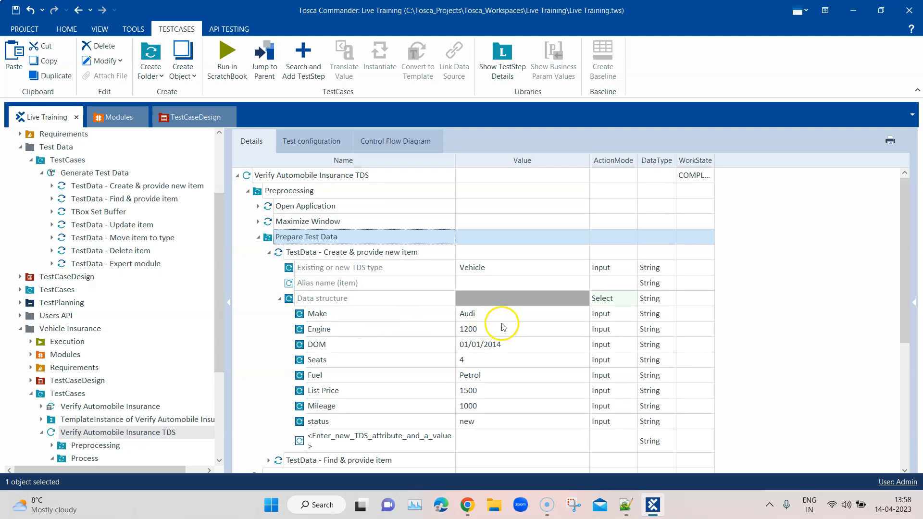
scroll(500, 323, down, 2)
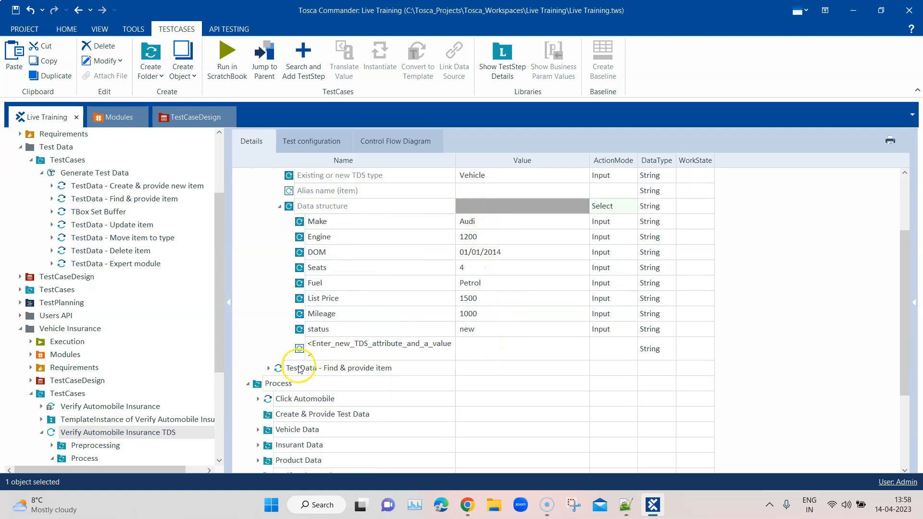
Set the status constraint in the Data search filter of TestData - Find & provide item to new.
click(269, 368)
scroll(481, 375, down, 3)
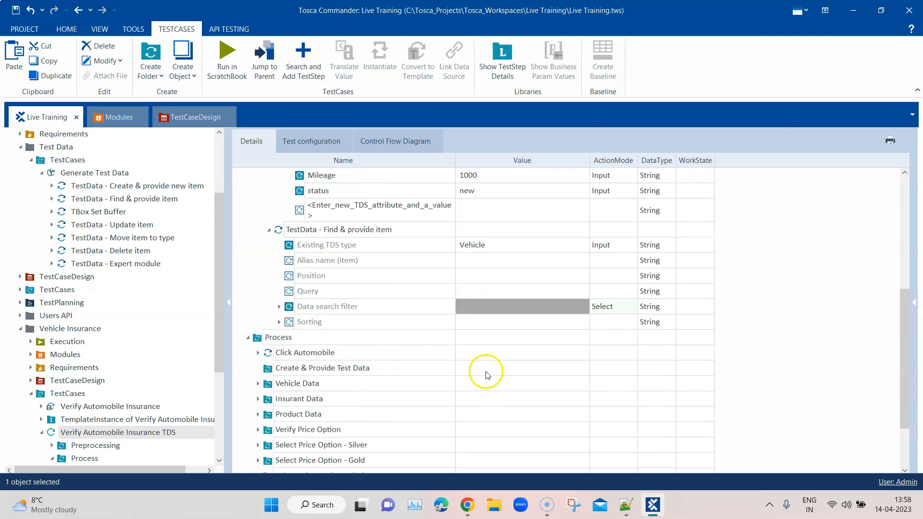
scroll(476, 370, up, 5)
scroll(495, 278, down, 3)
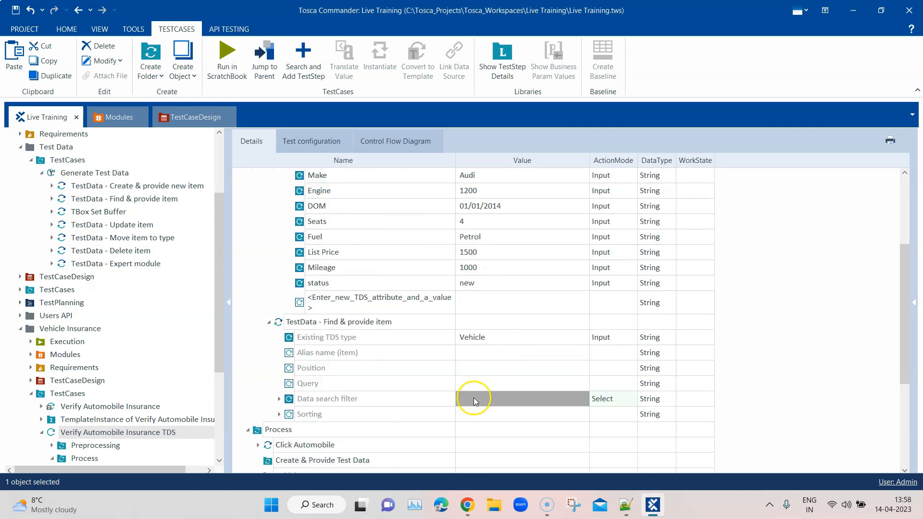
click(279, 398)
scroll(478, 402, down, 2)
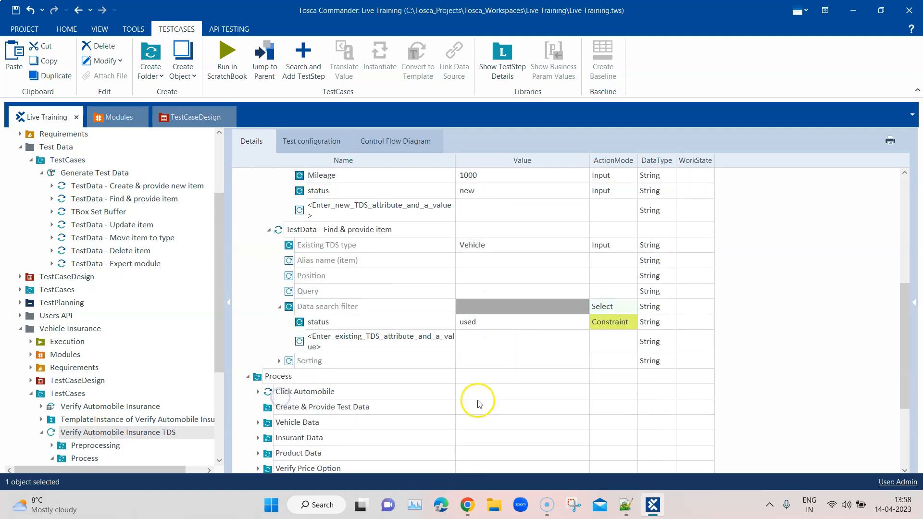
click(505, 323)
click(501, 322)
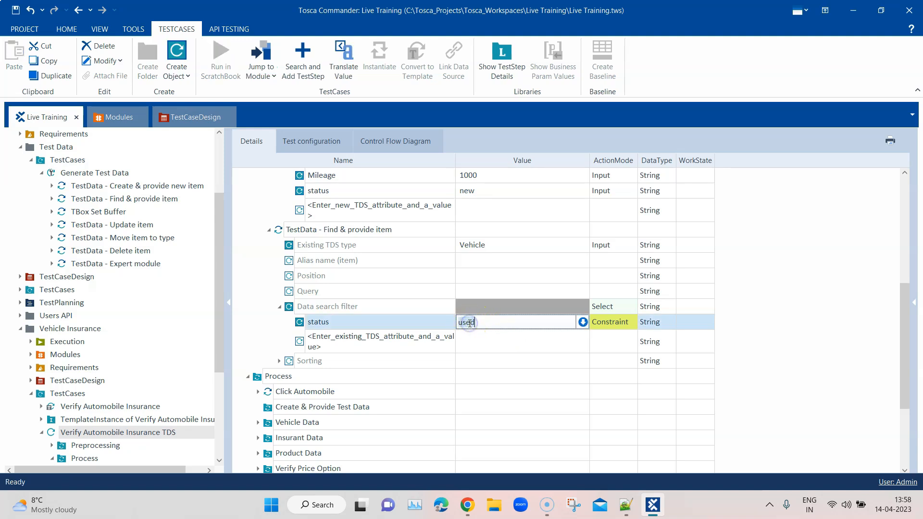
text(new)
click(756, 307)
Collapse the TestData - Find & provide item and TestData - Create & provide new item steps in Prepare Test Data.
scroll(536, 283, up, 2)
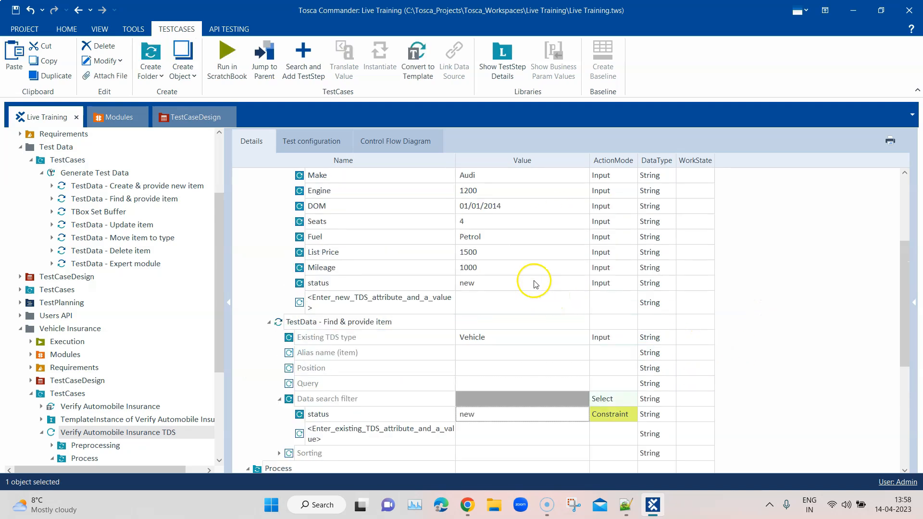
click(269, 322)
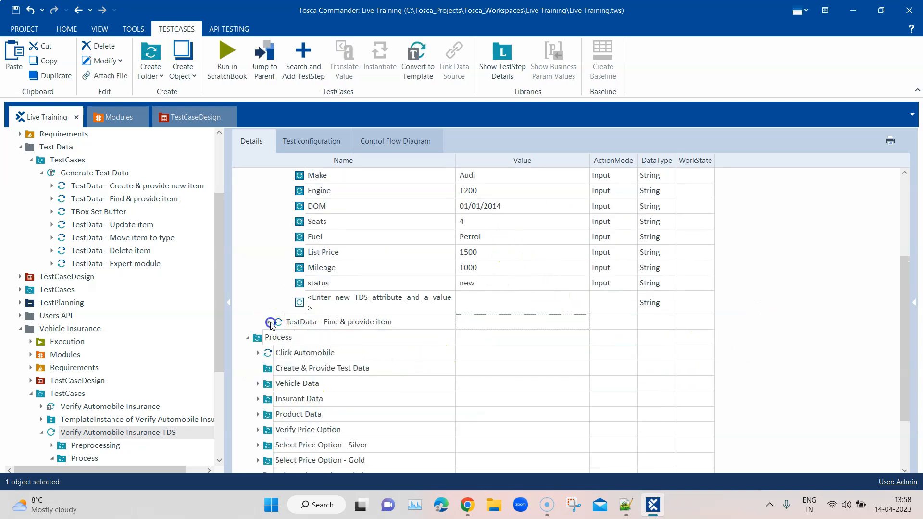
scroll(271, 324, up, 3)
click(270, 252)
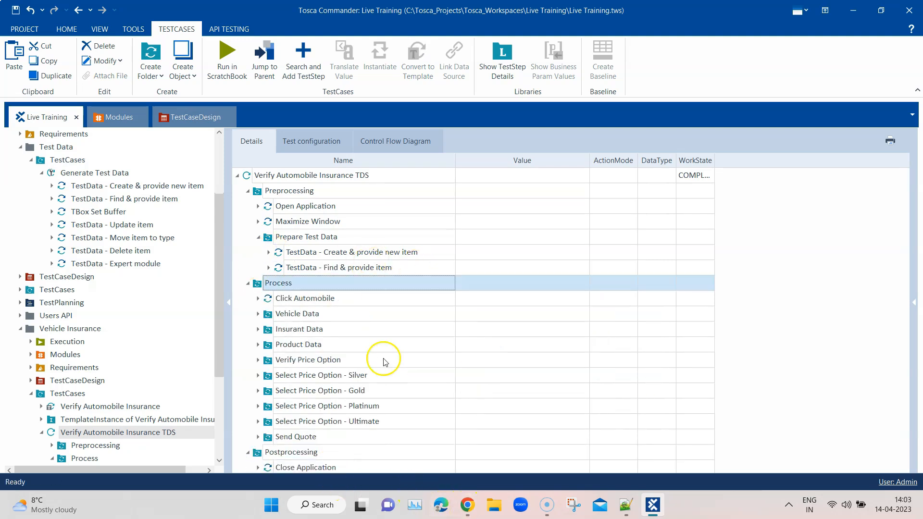
Replace the Make value of Enter Vehicle Data in the Vehicle Data folder with {TDS[Vehicle.Make]}.
click(258, 315)
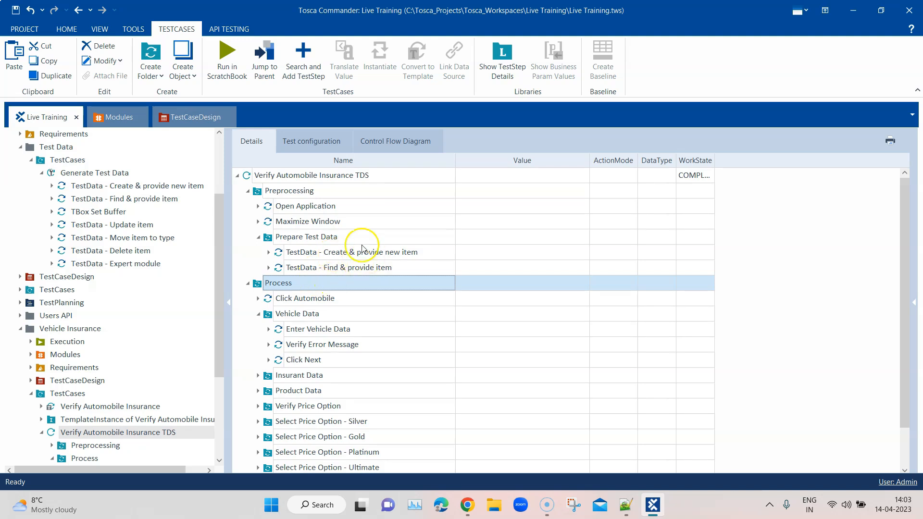
click(268, 330)
scroll(510, 334, down, 3)
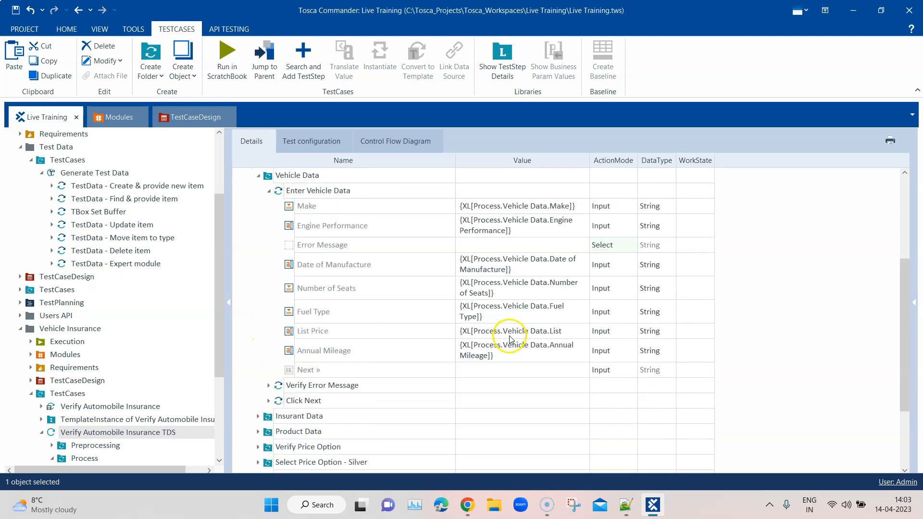
scroll(511, 339, up, 1)
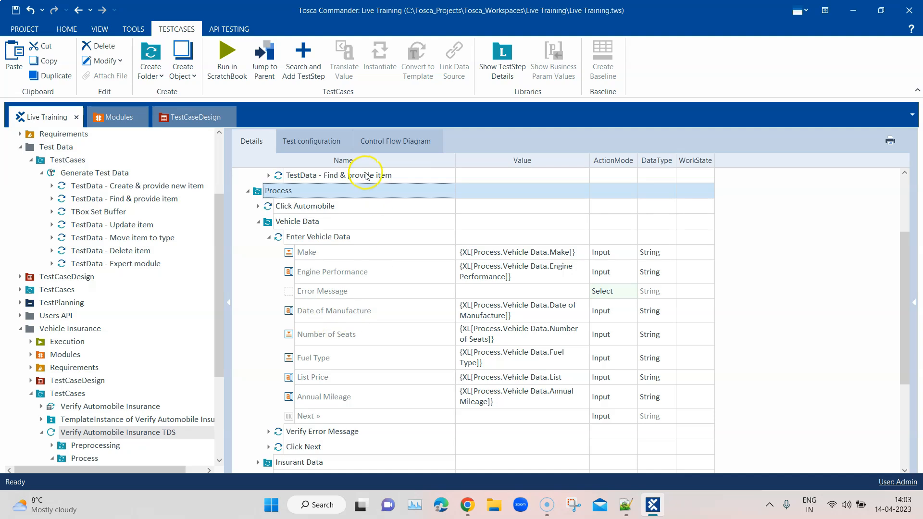
click(518, 247)
click(545, 252)
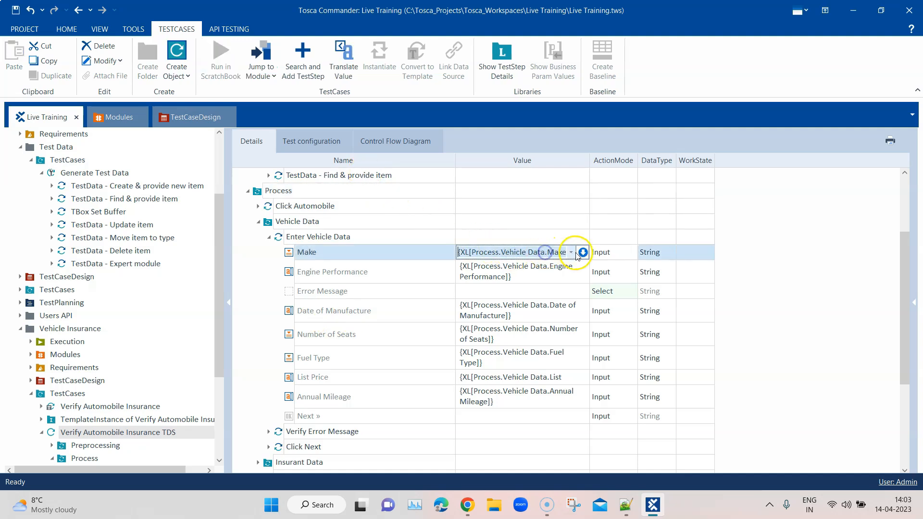
click(565, 252)
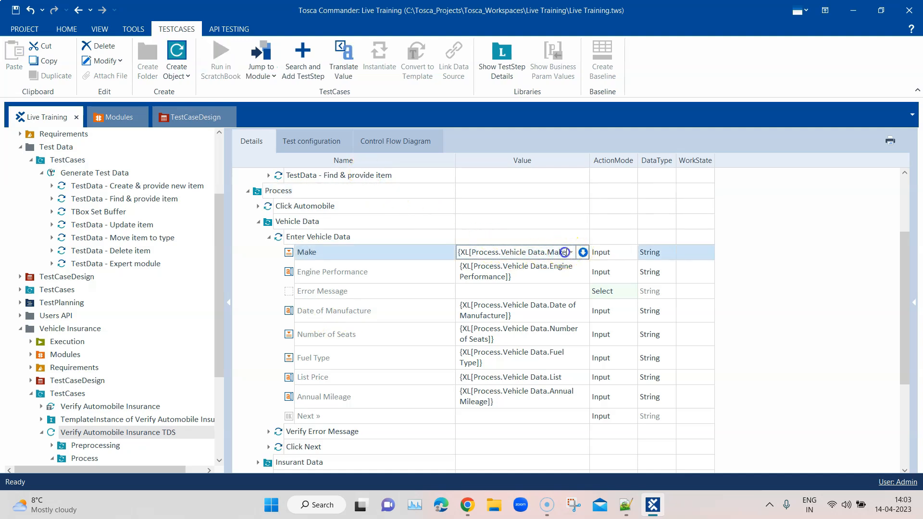
triple_click(526, 252)
key(BackSpace)
text({TDS[Vehicle.Make)
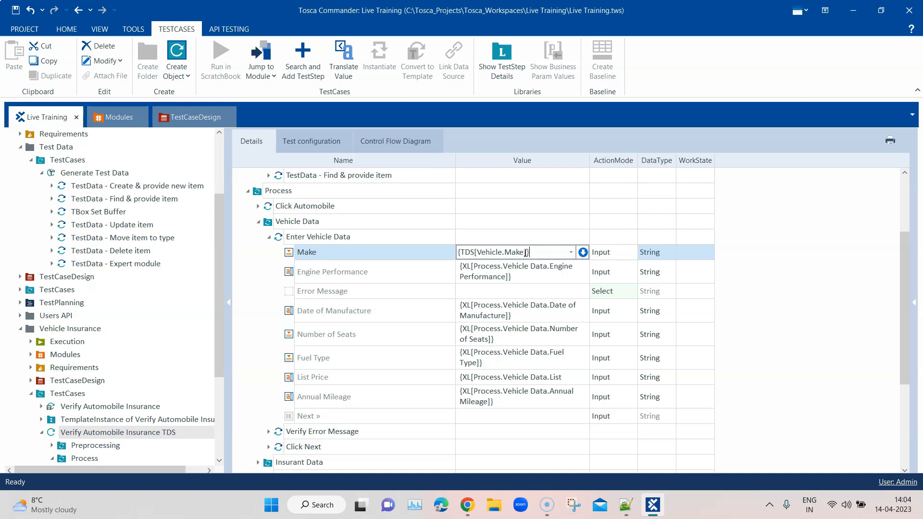
Replace the Engine Performance value of Enter Vehicle Data with {TDS[Vehicle.Engine]}.
click(518, 272)
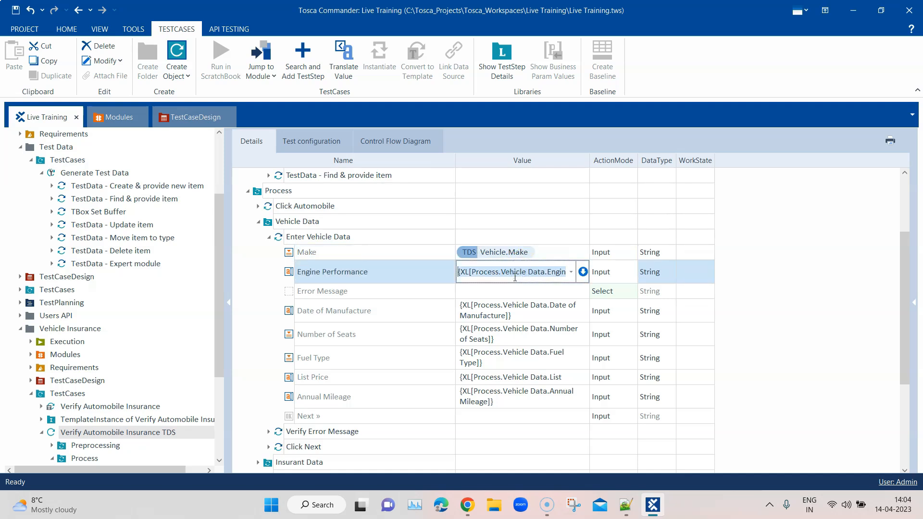
text({TDS)
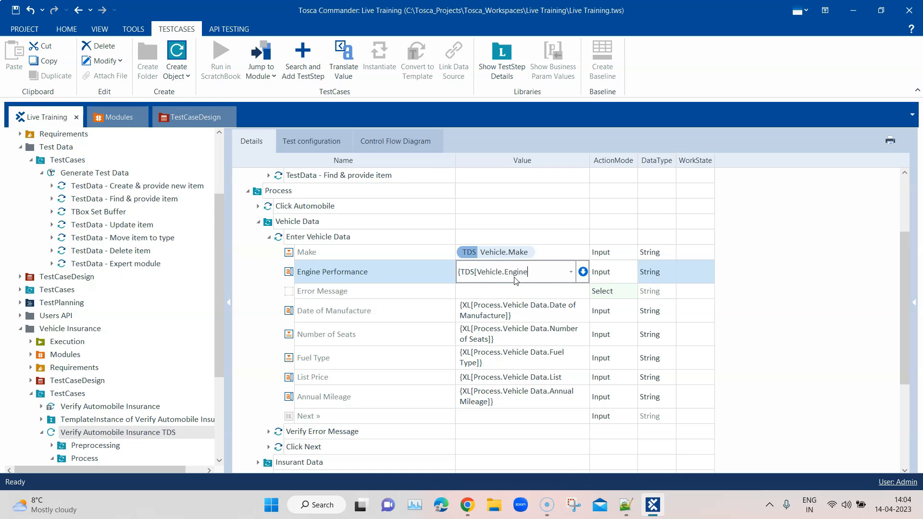
click(471, 289)
click(474, 306)
click(497, 305)
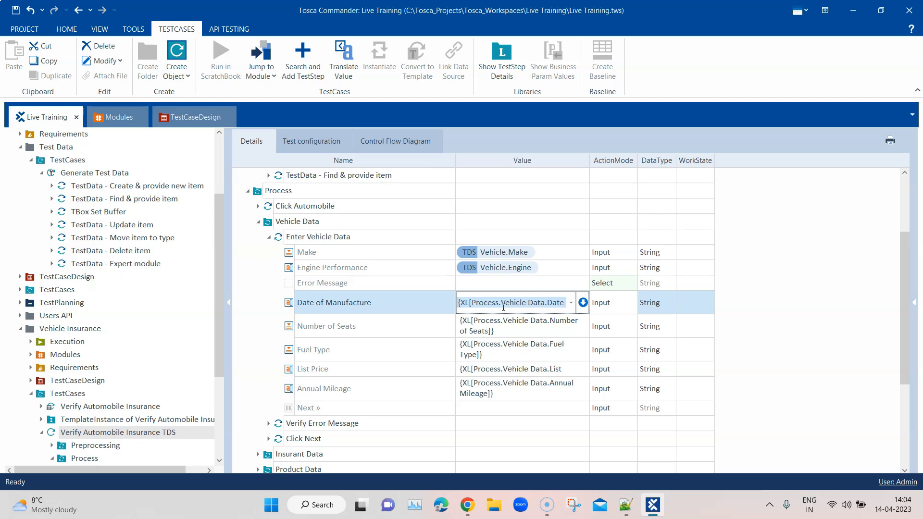
click(421, 288)
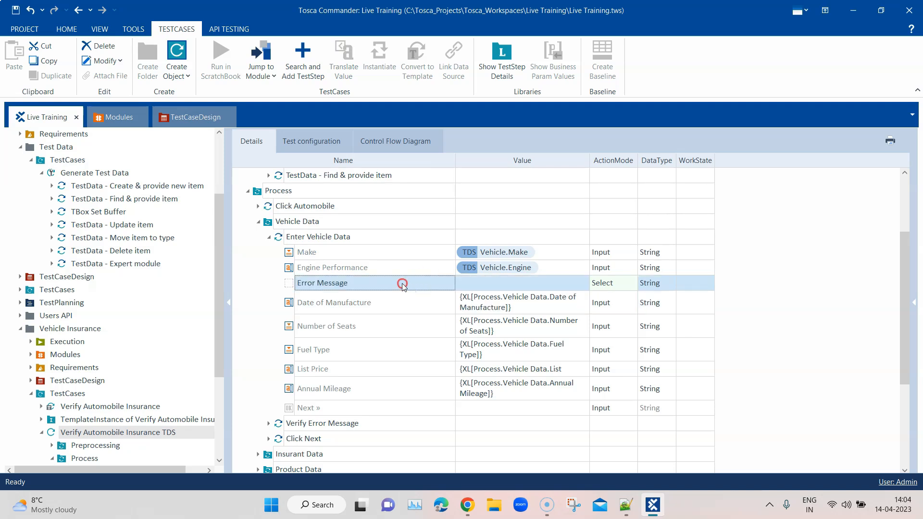
right_click(402, 285)
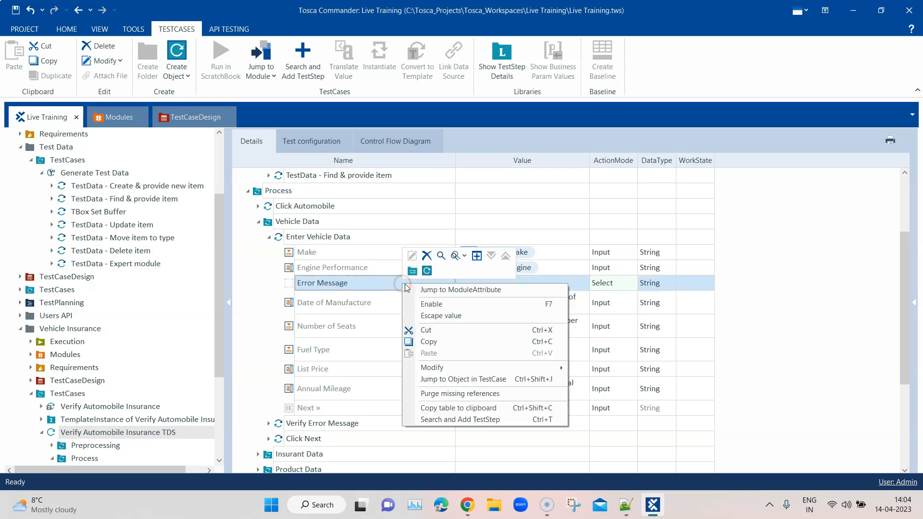
click(445, 317)
Replace the Date of Manufacture value of Enter Vehicle Data with {TDS[Vehicle.DOM]}.
click(497, 302)
click(517, 304)
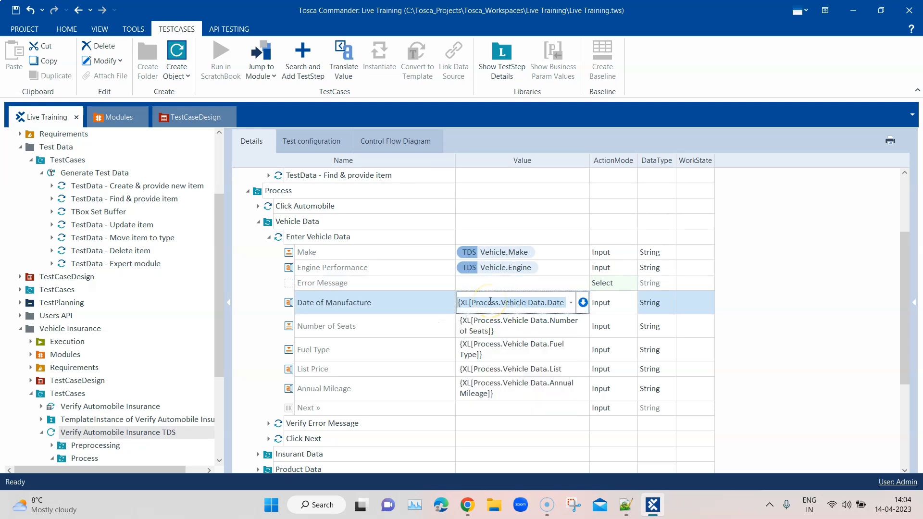
text({T)
text(DS[Vehicle.DOM)
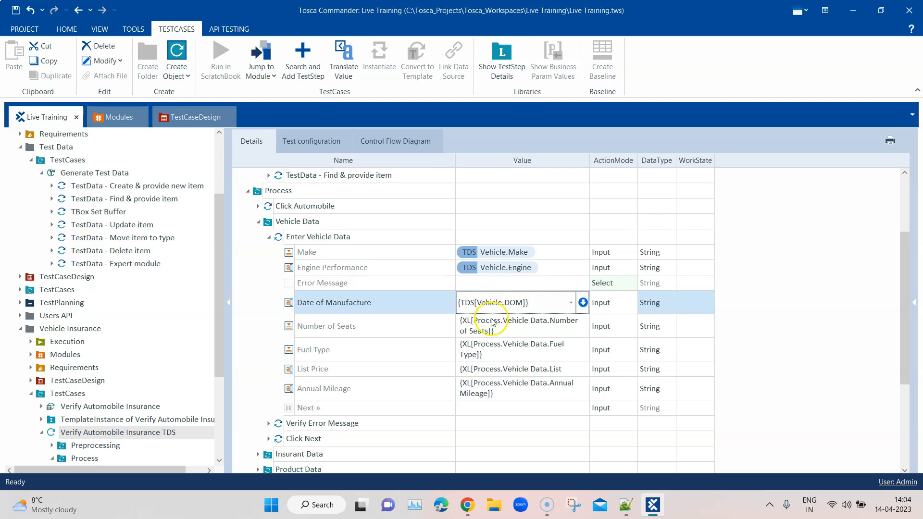
Set Number of Seats to {TDS[Vehicle.Seats]} and Fuel Type to {TDS[Vehicle.Fuel]} in Enter Vehicle Data.
click(497, 323)
click(499, 322)
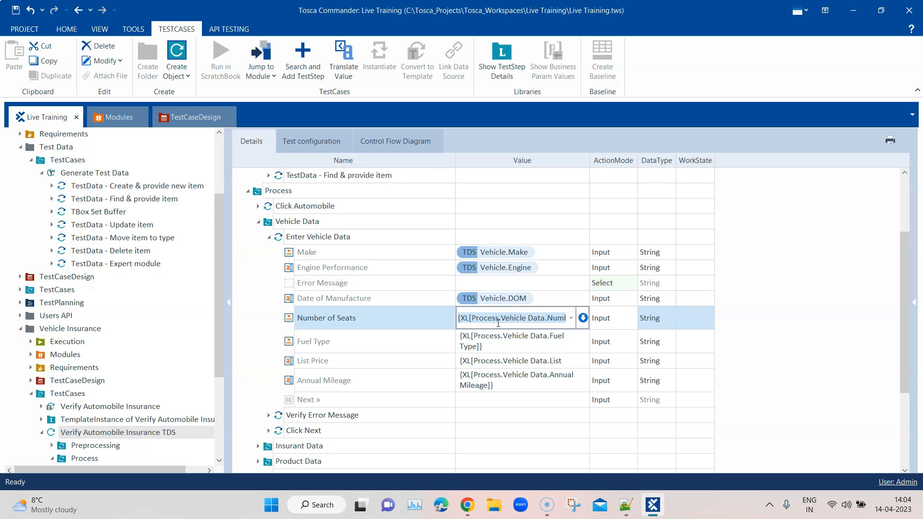
text({TDS[Ve)
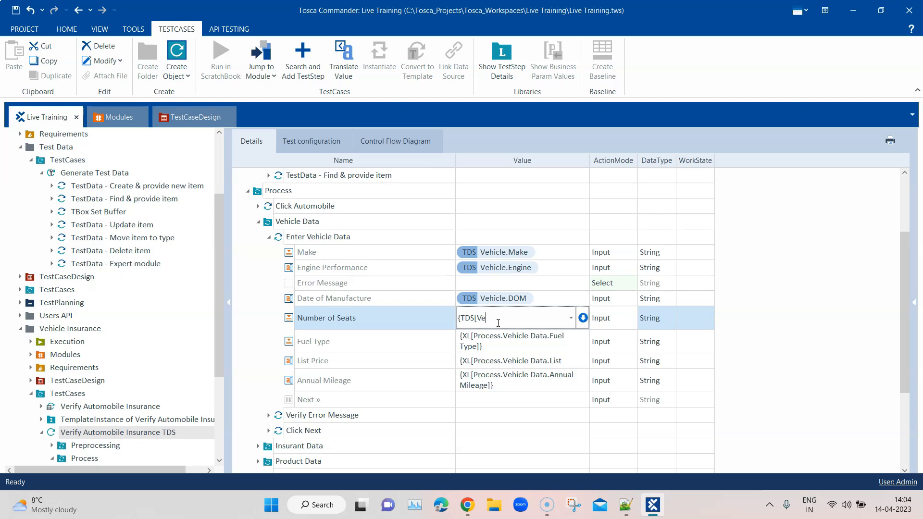
click(500, 321)
click(490, 338)
click(491, 338)
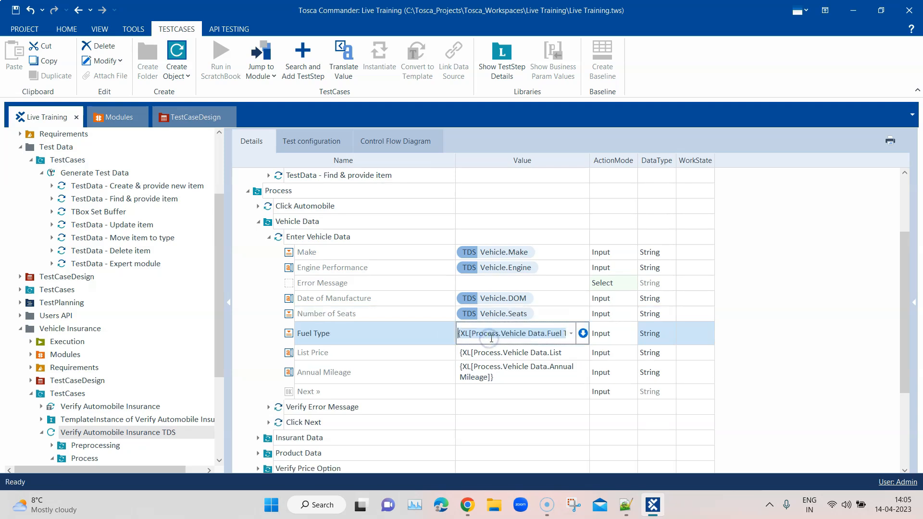
text({TDS[Vehicle.Fuel)
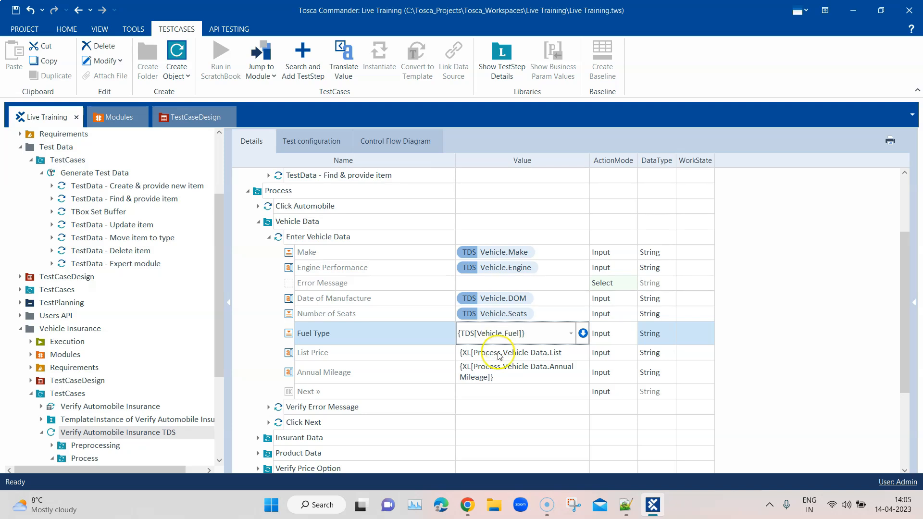
Set List Price to {TDS[Vehicle.List Price]} and Annual Mileage to {TDS[Vehicle.Mileage]} in Enter Vehicle Data.
click(495, 356)
click(552, 346)
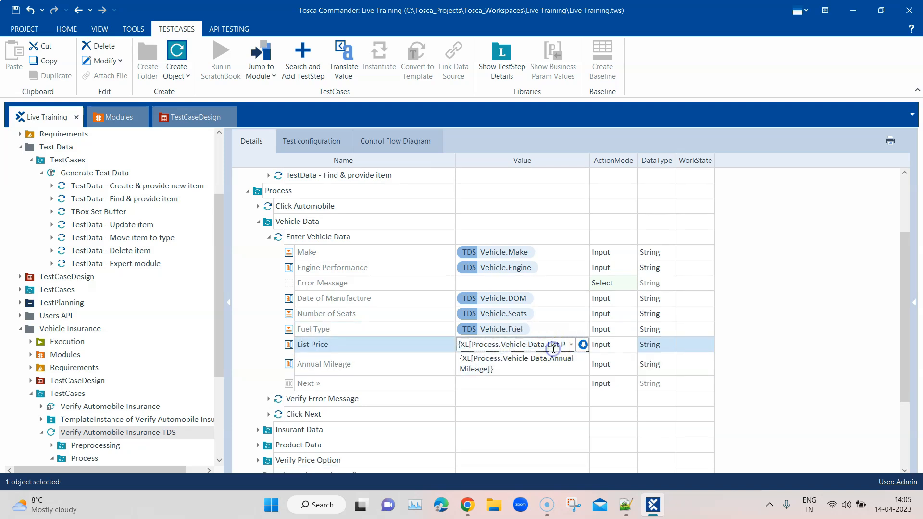
text({TDS)
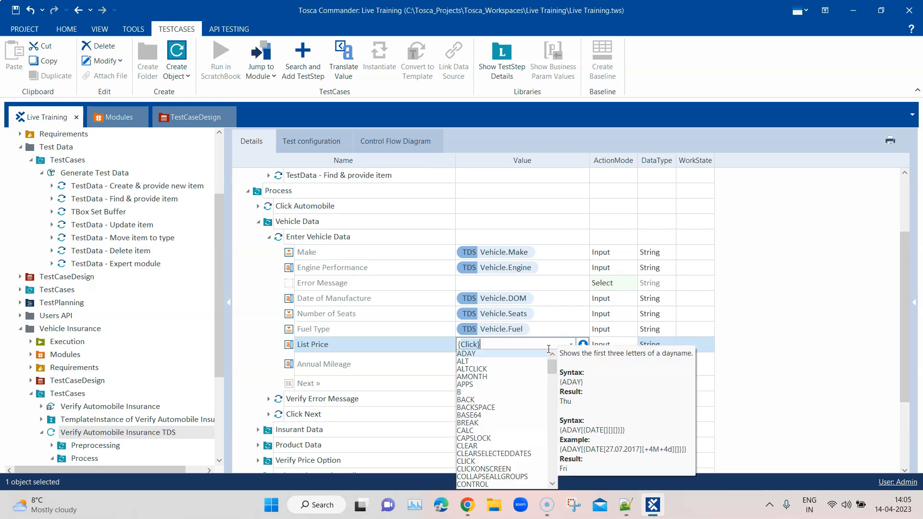
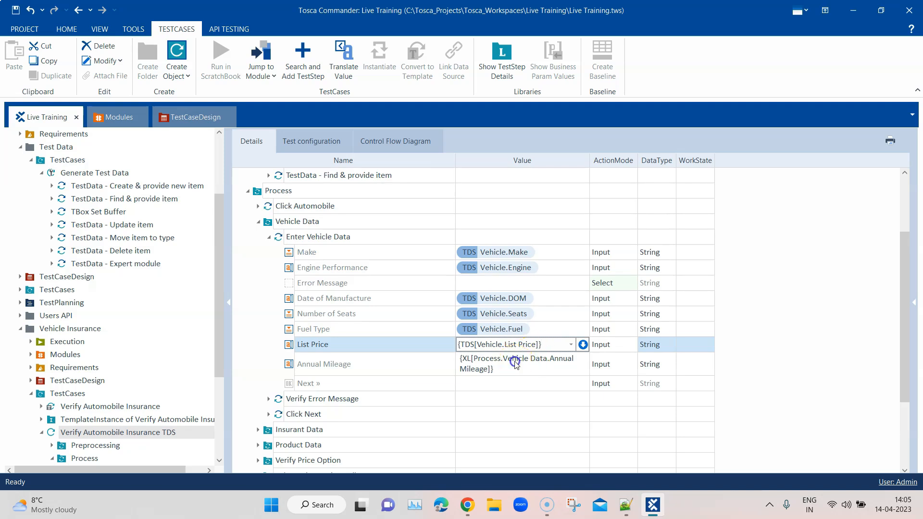
click(501, 368)
click(501, 369)
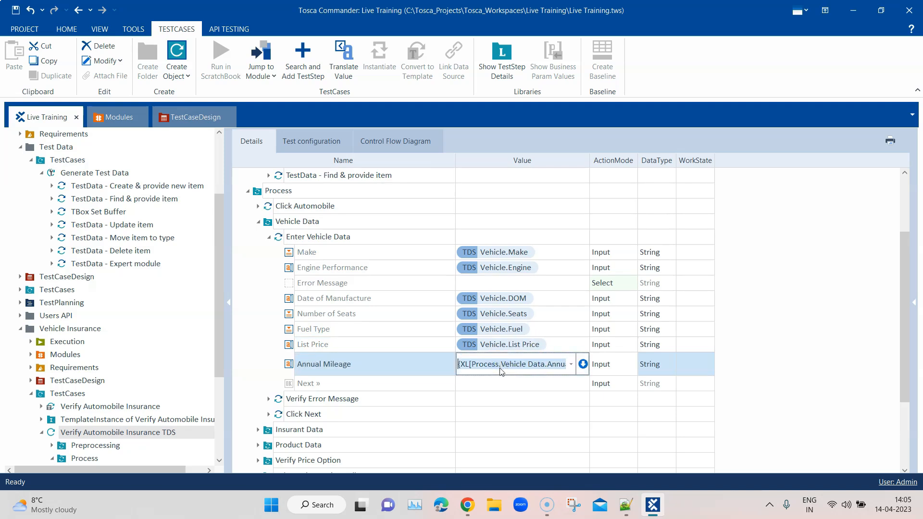
text({TDS[Vehicle.Mileage)
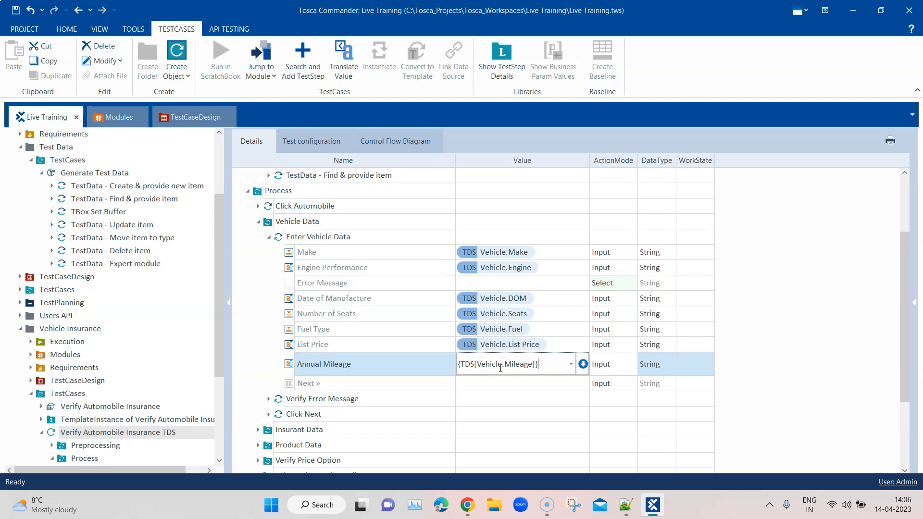
click(795, 336)
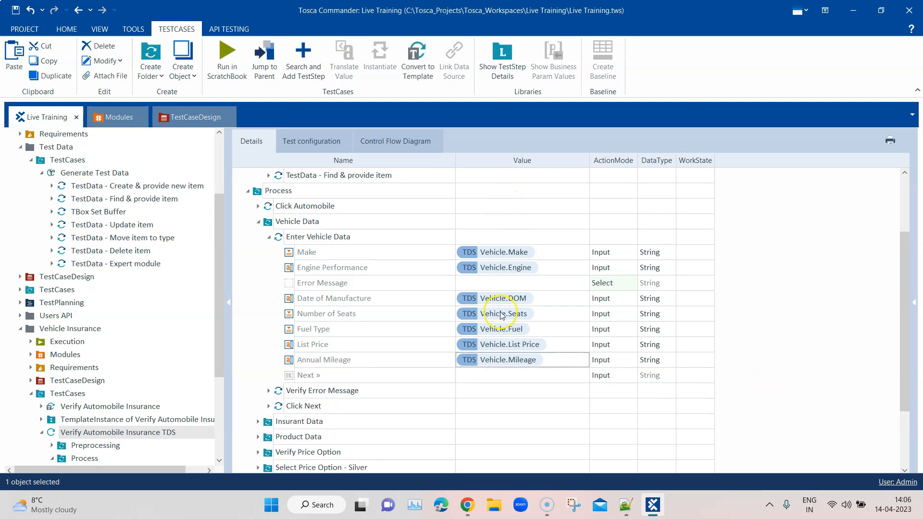
Switch to Chrome, check the Vehicle type's column names through Mileage in Test Data Management, and return to Tosca Commander.
scroll(600, 375, up, 2)
scroll(600, 375, down, 3)
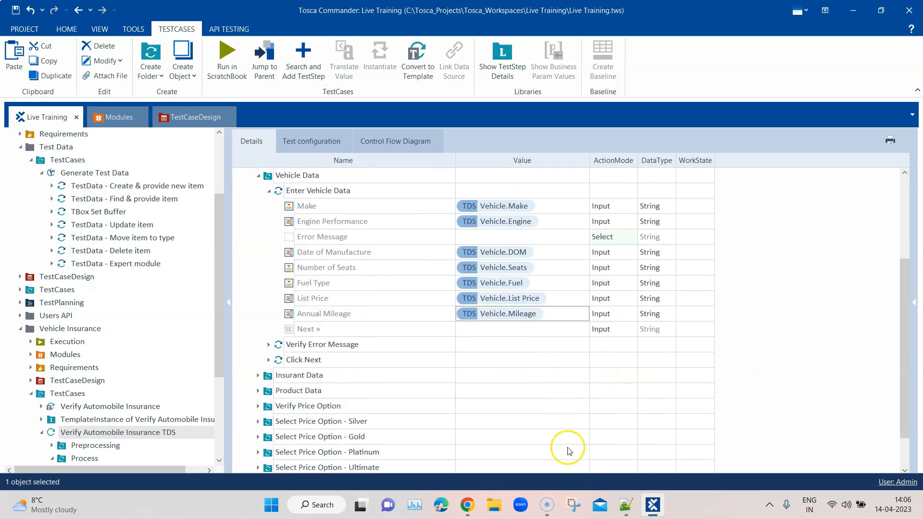
click(472, 507)
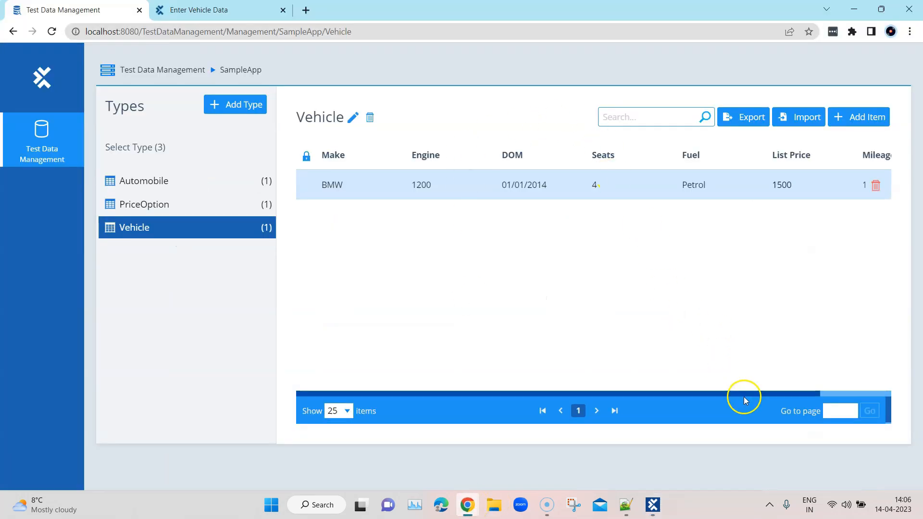
drag(746, 394, 782, 393)
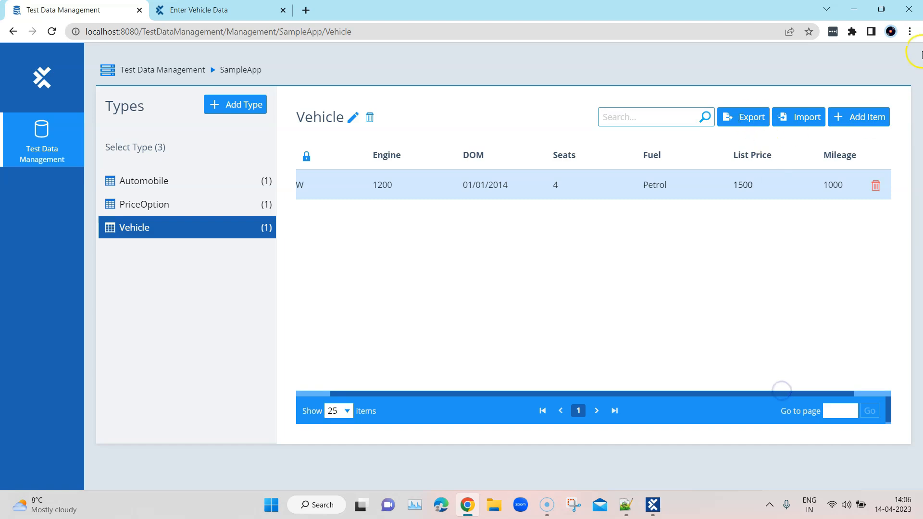
click(854, 9)
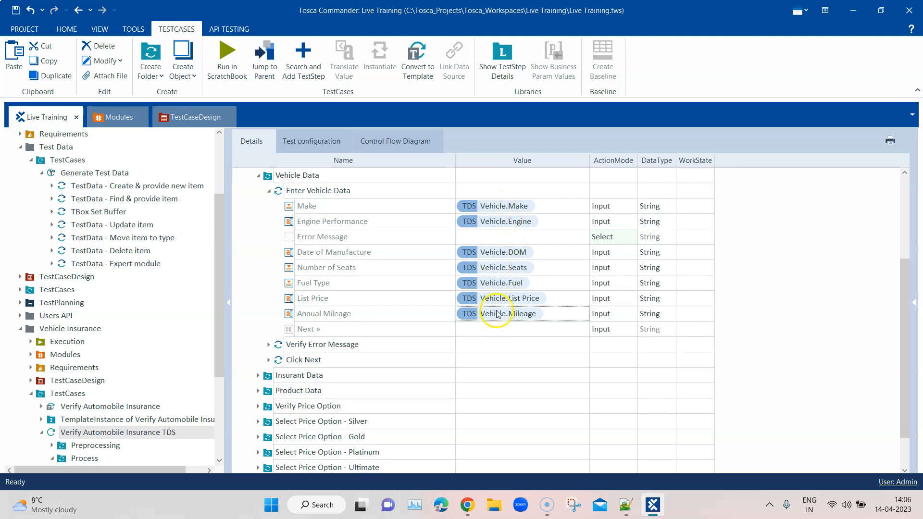
Review the Verify Automobile Insurance TDS test case, comparing the Prepare Test Data steps with the TDS references in Enter Vehicle Data.
scroll(502, 231, up, 1)
scroll(504, 255, up, 2)
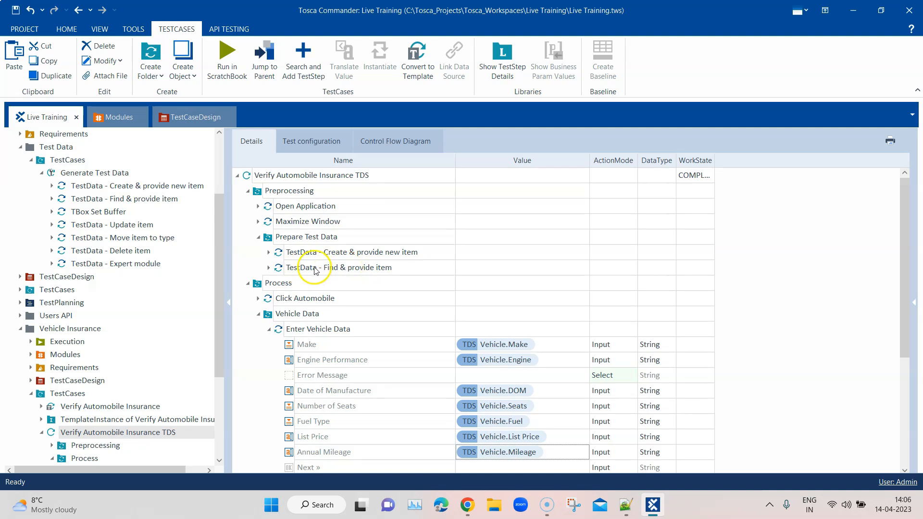
scroll(391, 288, down, 3)
scroll(380, 317, up, 3)
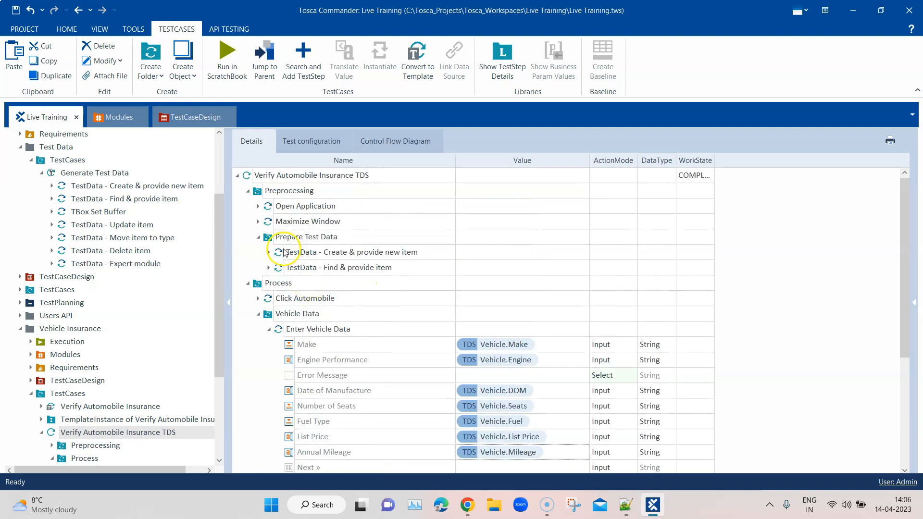
click(269, 329)
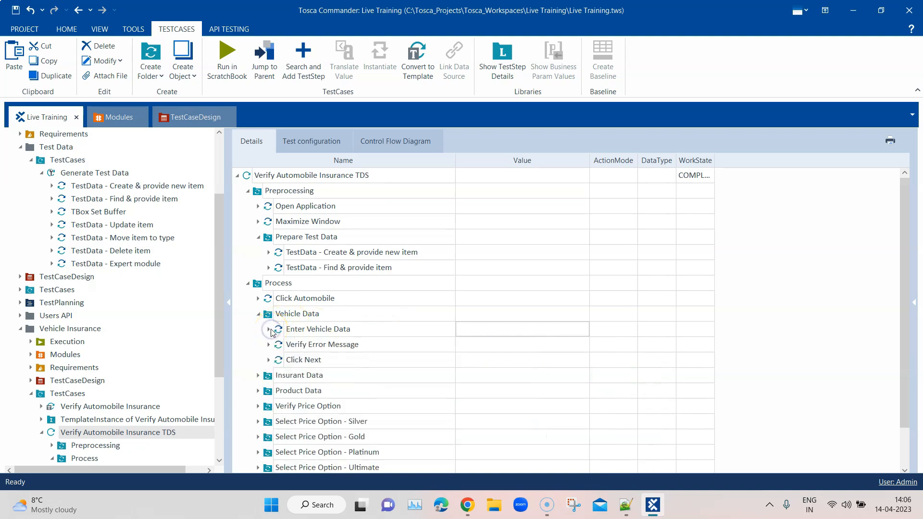
click(270, 330)
click(346, 333)
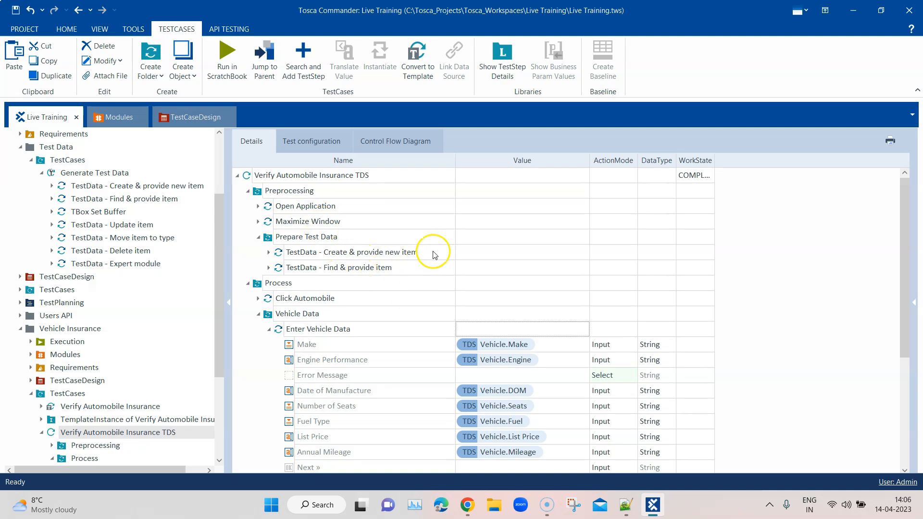
scroll(430, 259, down, 4)
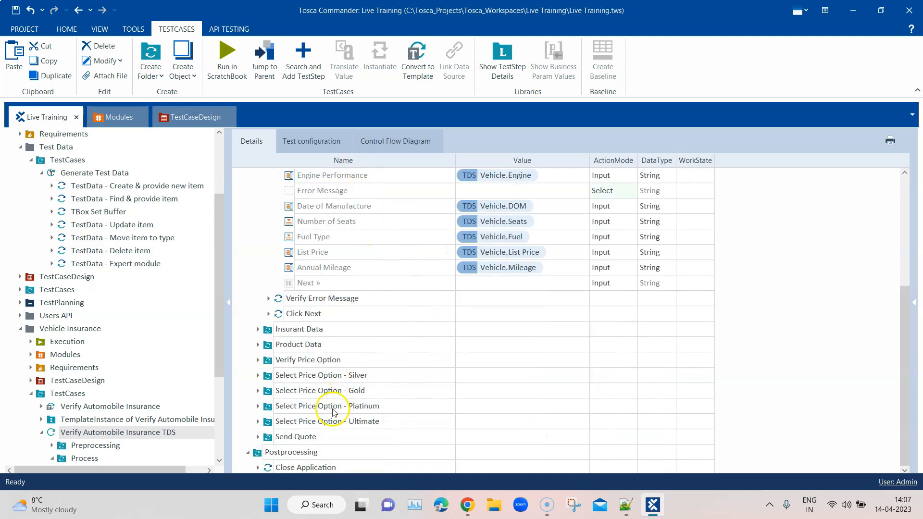
scroll(422, 326, up, 4)
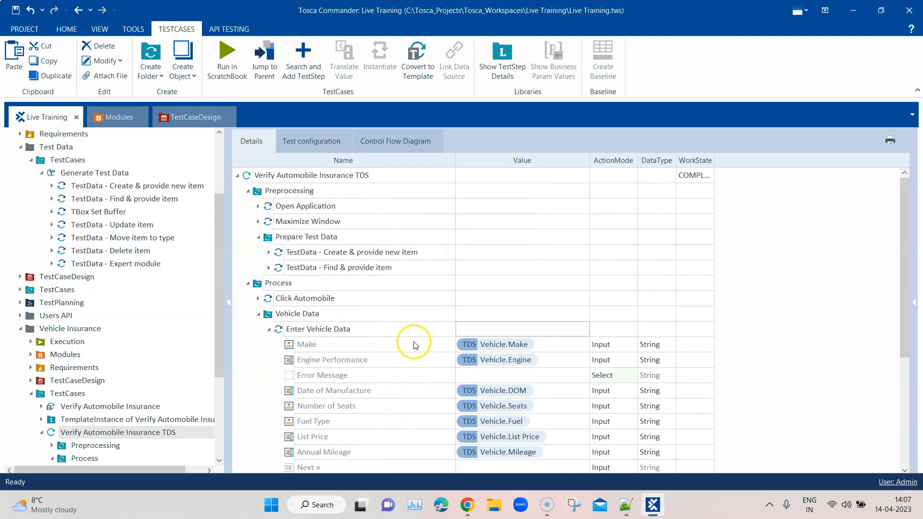
scroll(413, 342, down, 2)
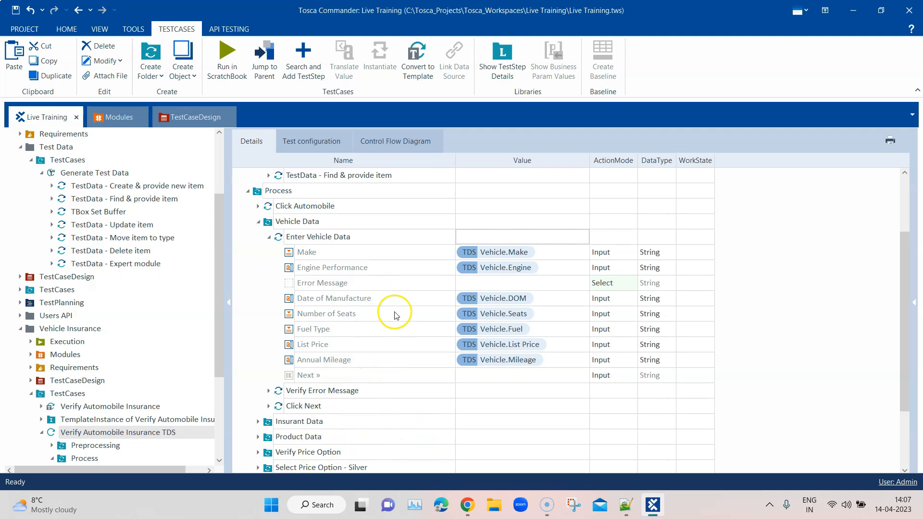
scroll(389, 312, up, 2)
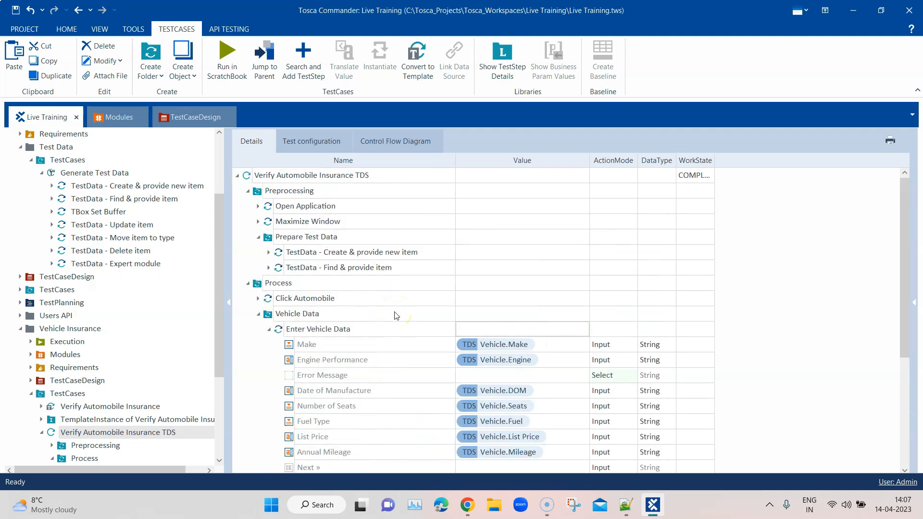
scroll(408, 310, down, 3)
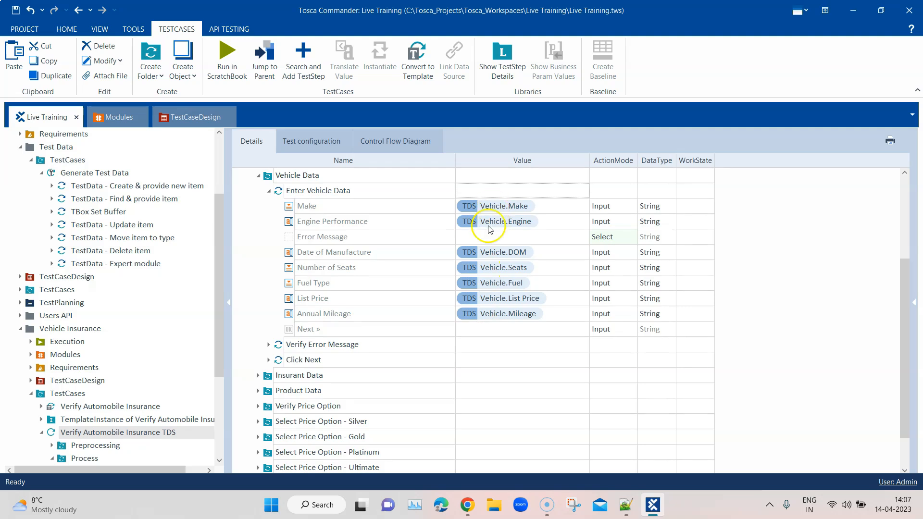
scroll(485, 291, up, 3)
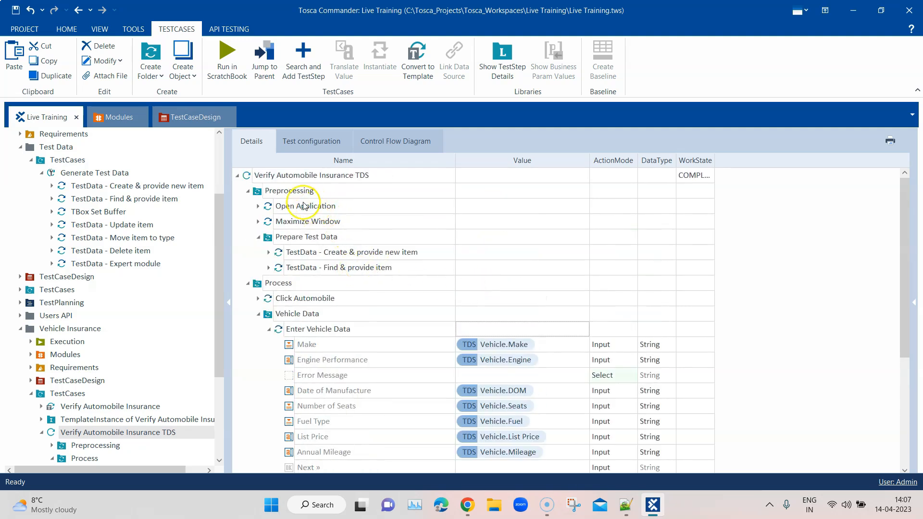
Collapse the Preprocessing folder and select Preprocessing, Click Automobile and Enter Vehicle Data together in the test case.
click(248, 191)
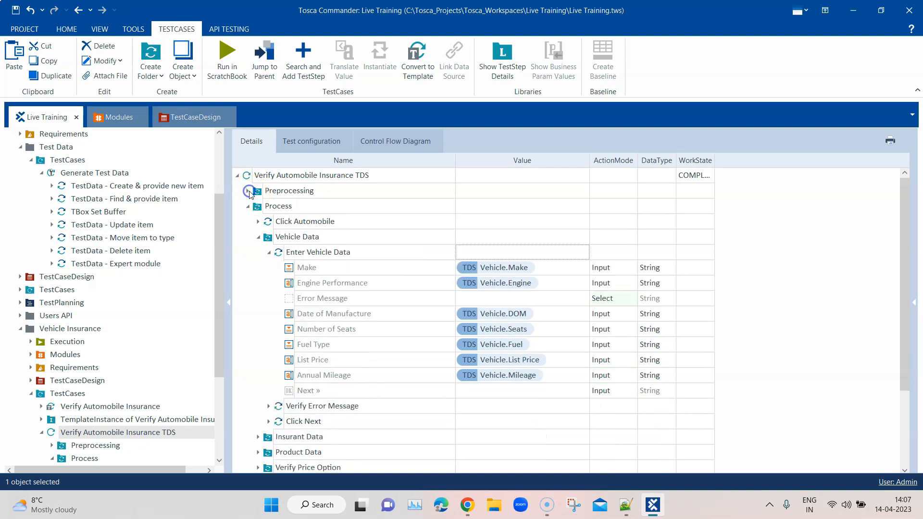
click(280, 192)
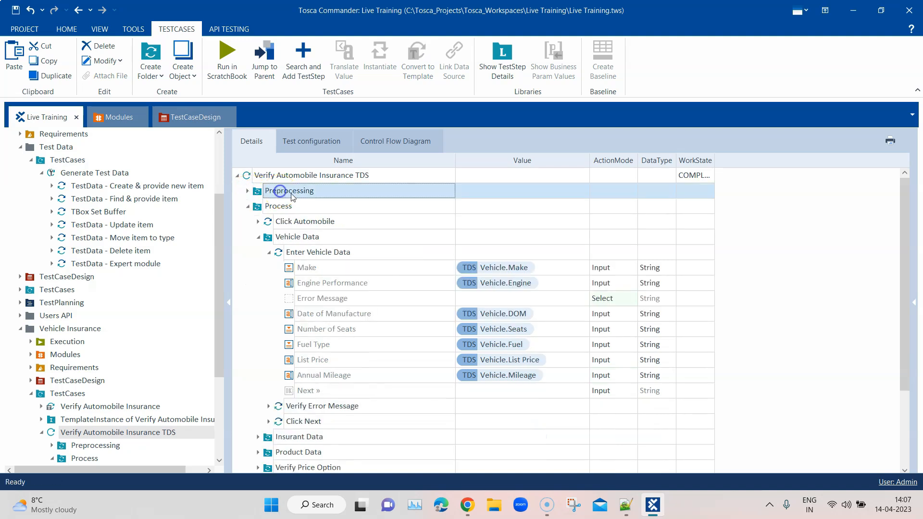
ctrl+click(319, 223)
ctrl+click(323, 252)
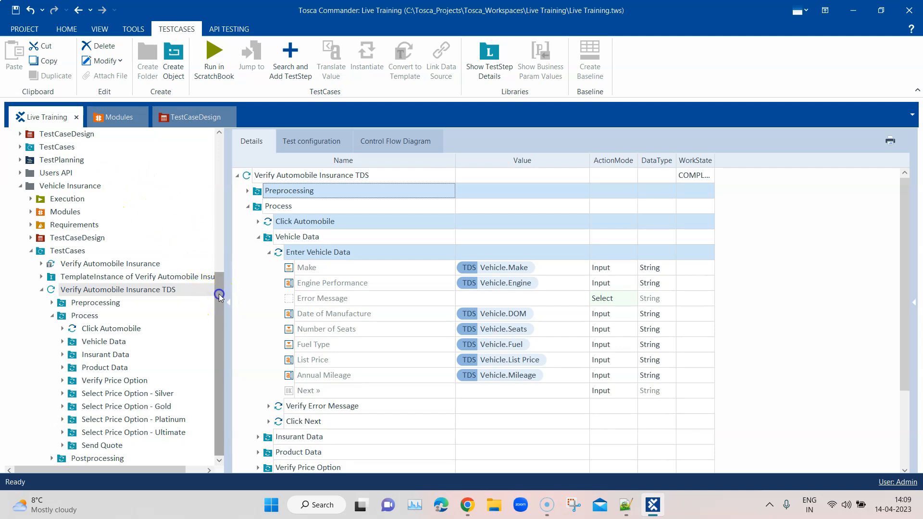
scroll(220, 284, up, 2)
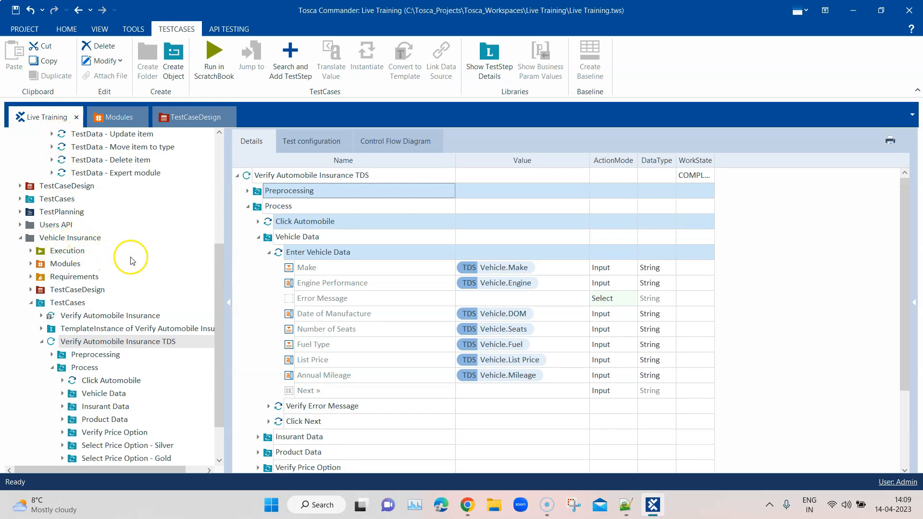
Open the test configuration of the TestCases folder under Test Data.
scroll(129, 253, up, 5)
scroll(135, 256, down, 3)
scroll(135, 256, up, 3)
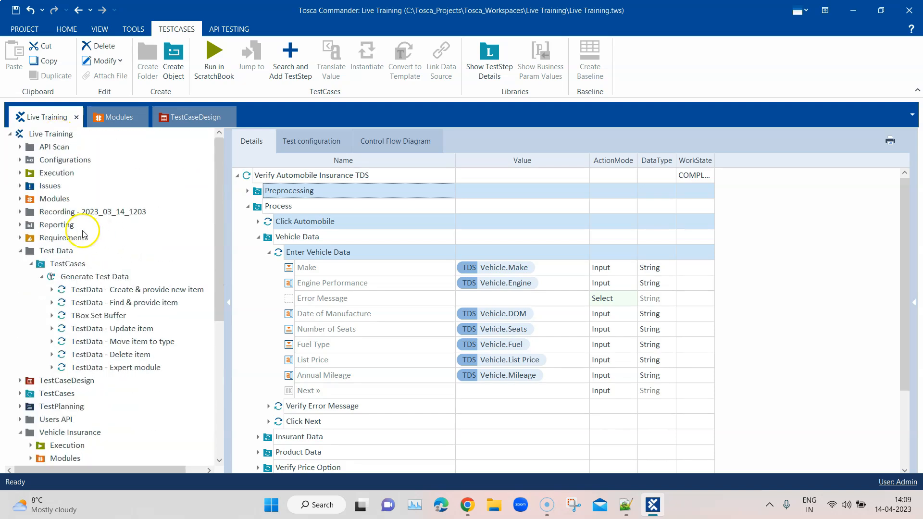
click(68, 264)
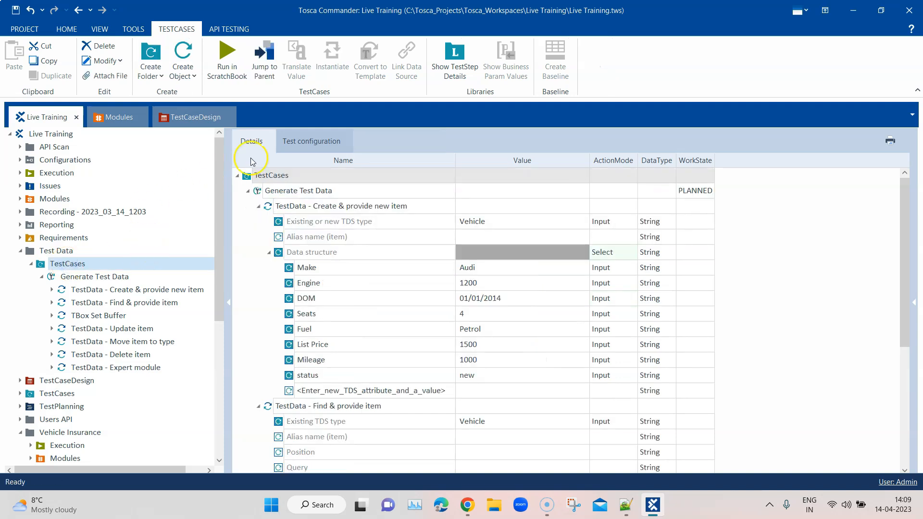
click(301, 139)
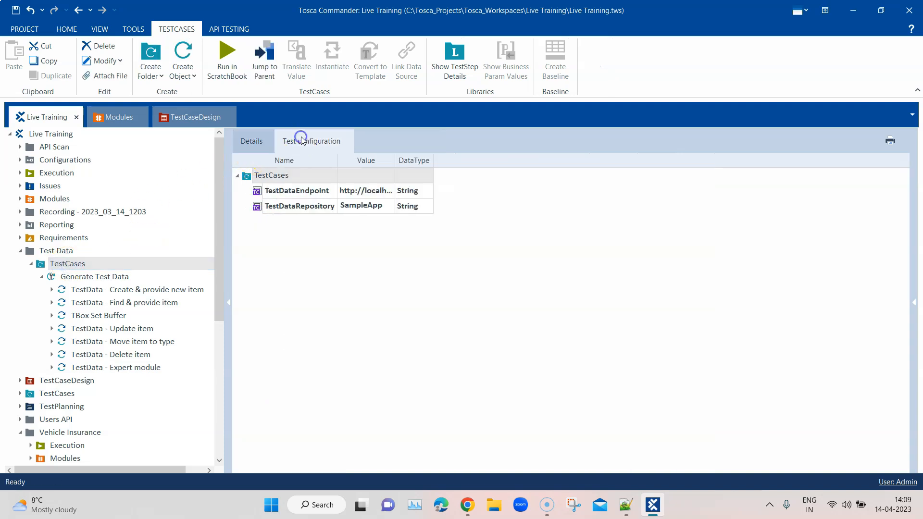
Copy the TestDataEndpoint parameter from the Test Data TestCases folder into the Vehicle Insurance folder's test configuration and expand it.
click(315, 190)
click(316, 208)
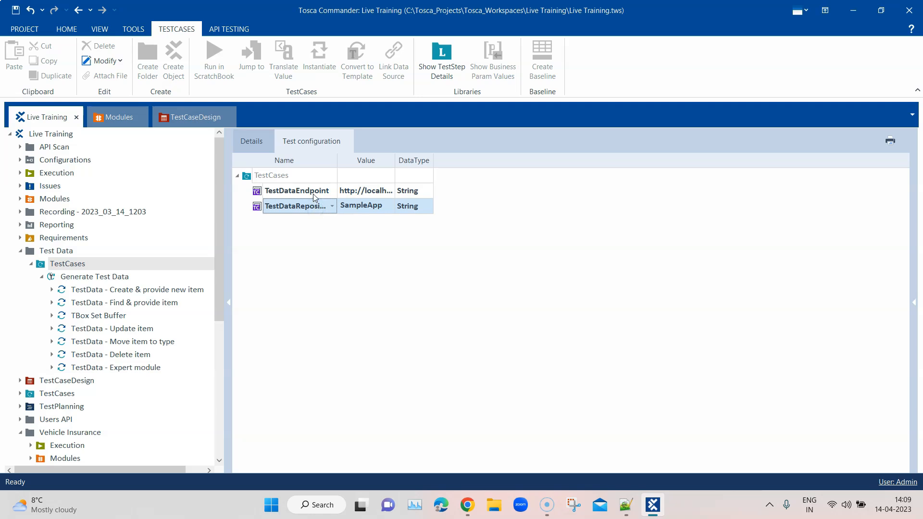
ctrl+click(314, 196)
ctrl+click(315, 209)
click(314, 195)
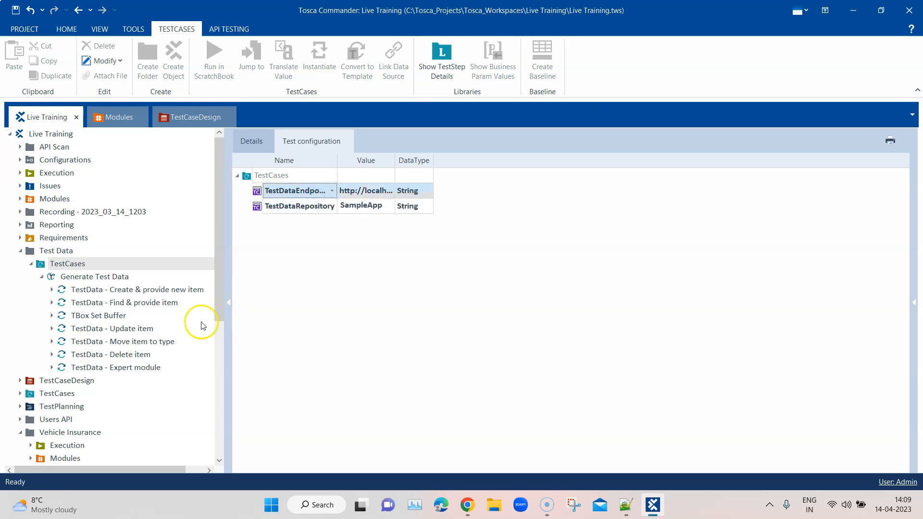
scroll(182, 314, down, 4)
click(58, 273)
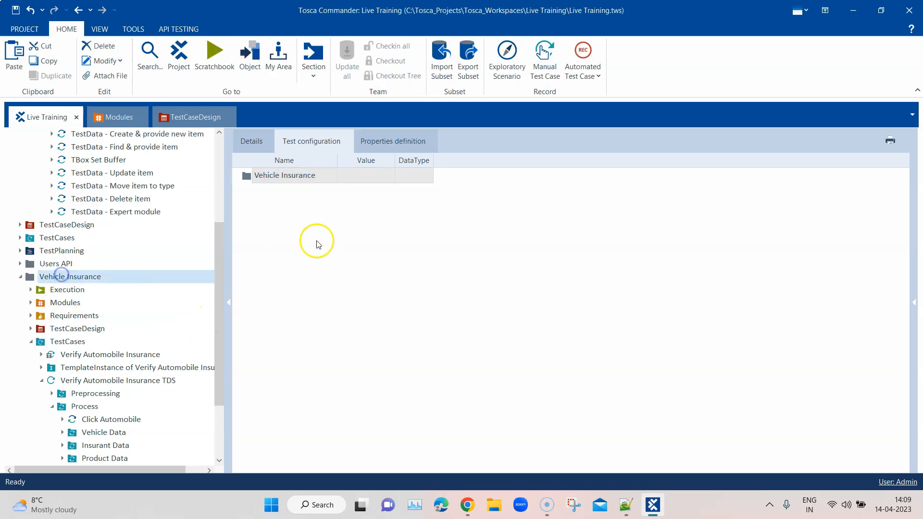
right_click(306, 179)
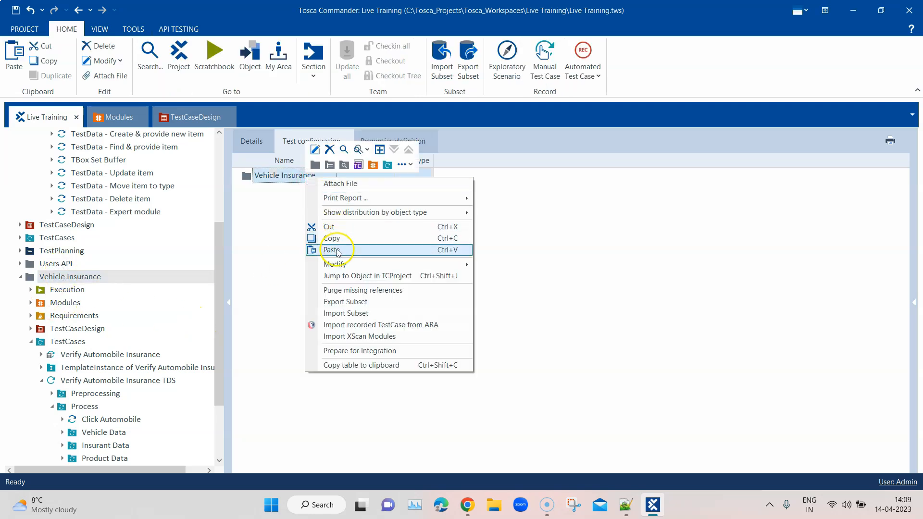
click(335, 250)
click(236, 175)
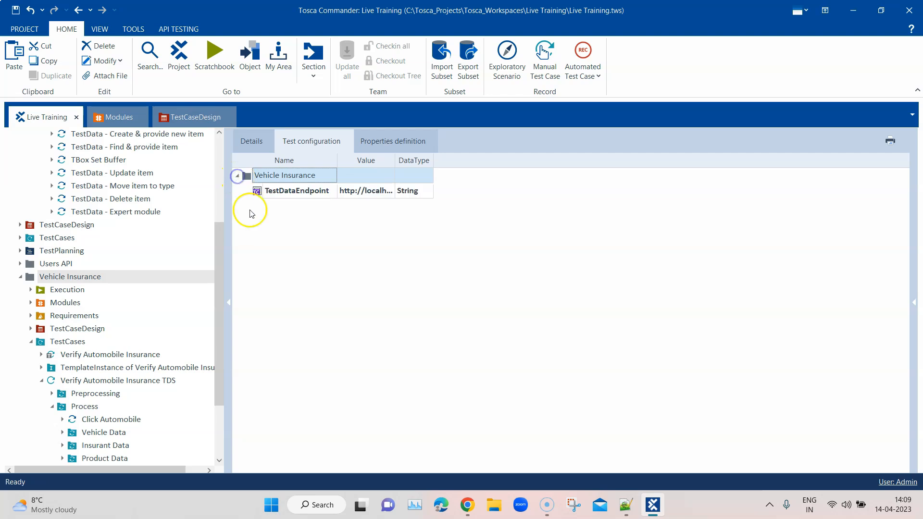
Copy the TestDataRepository parameter from the Test Data TestCases folder into the Vehicle Insurance folder's test configuration.
drag(218, 282, 219, 211)
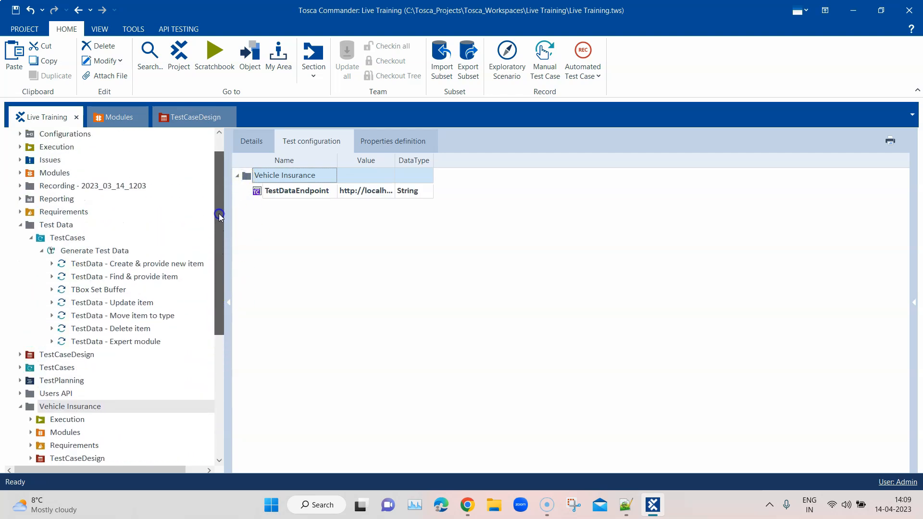
click(67, 238)
right_click(300, 206)
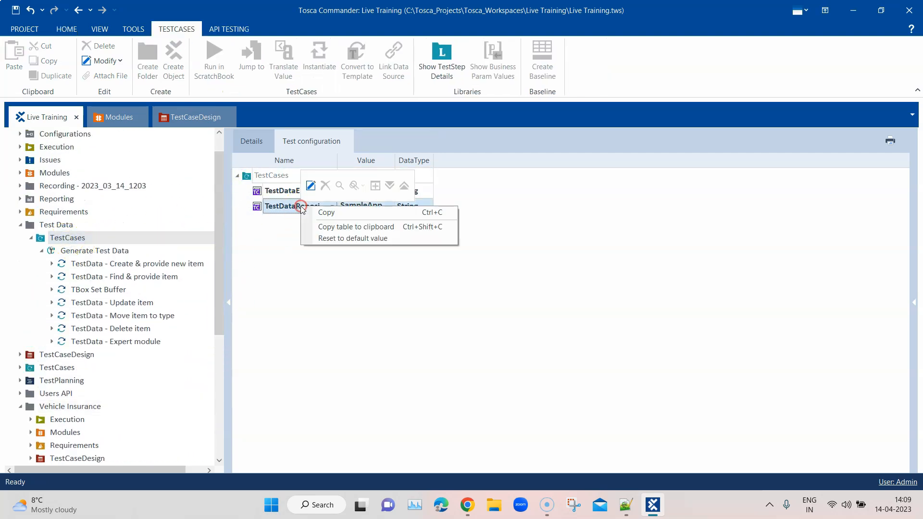
click(317, 212)
drag(221, 232, 217, 274)
click(75, 331)
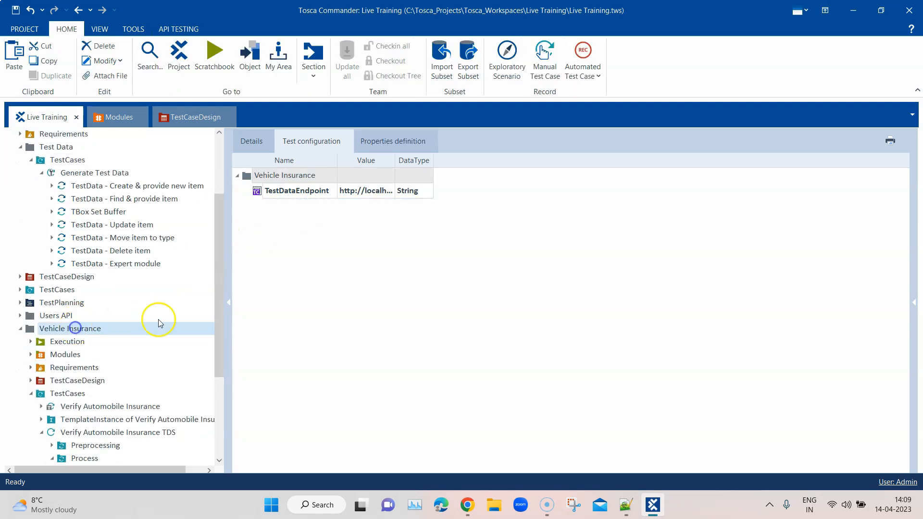
right_click(289, 177)
click(319, 246)
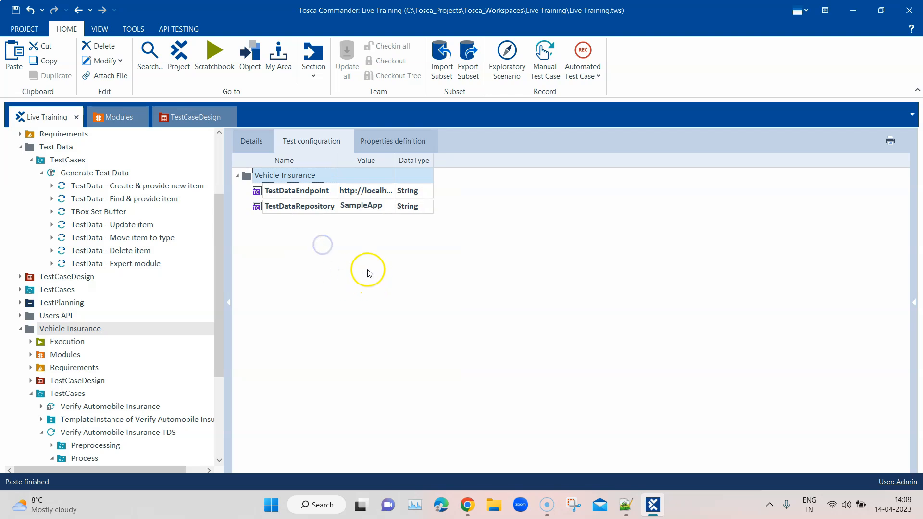
Check the test configuration parameters of the Verify Automobile Insurance TDS test case and return to its details.
drag(219, 245, 216, 331)
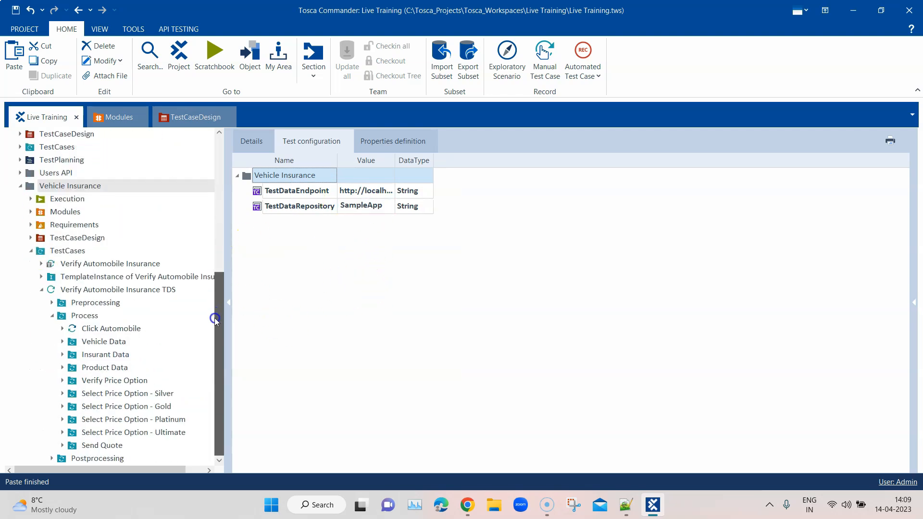
click(81, 289)
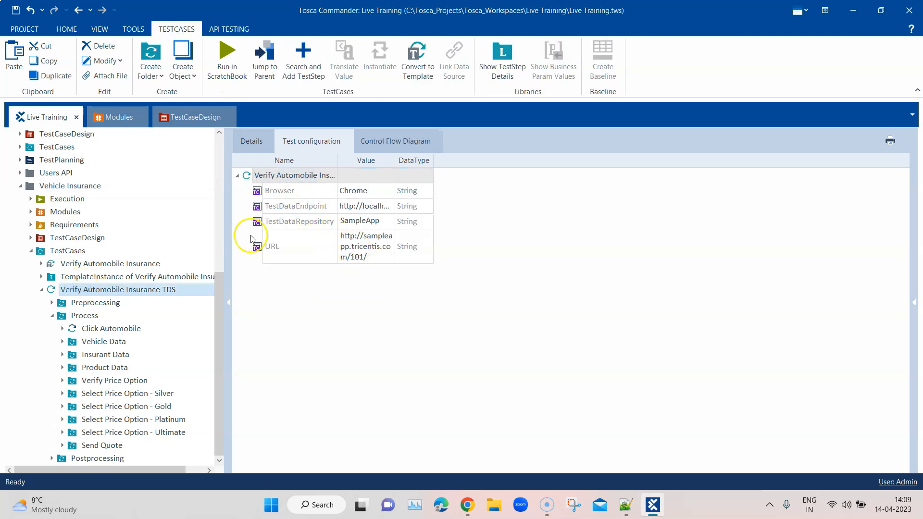
click(249, 145)
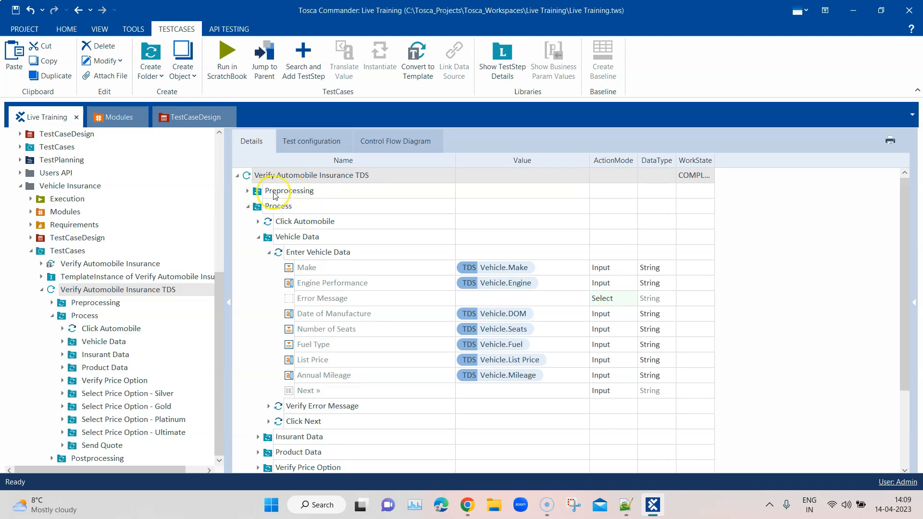
Run Preprocessing, Click Automobile and Enter Vehicle Data together in ScratchBook.
click(286, 191)
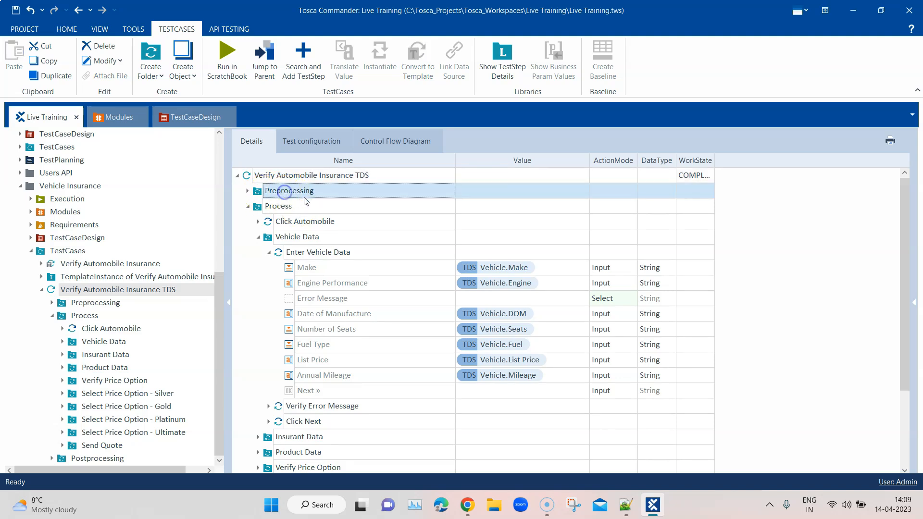
ctrl+click(307, 222)
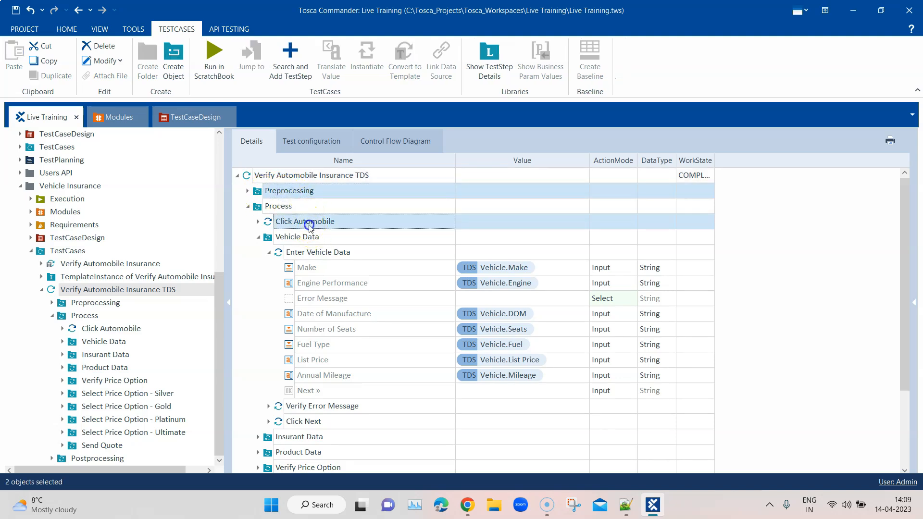
ctrl+click(318, 253)
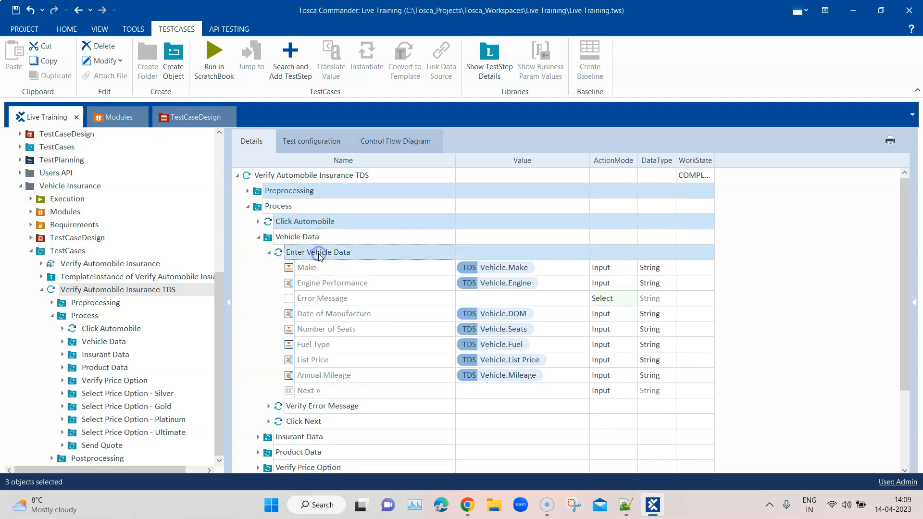
right_click(319, 253)
click(343, 275)
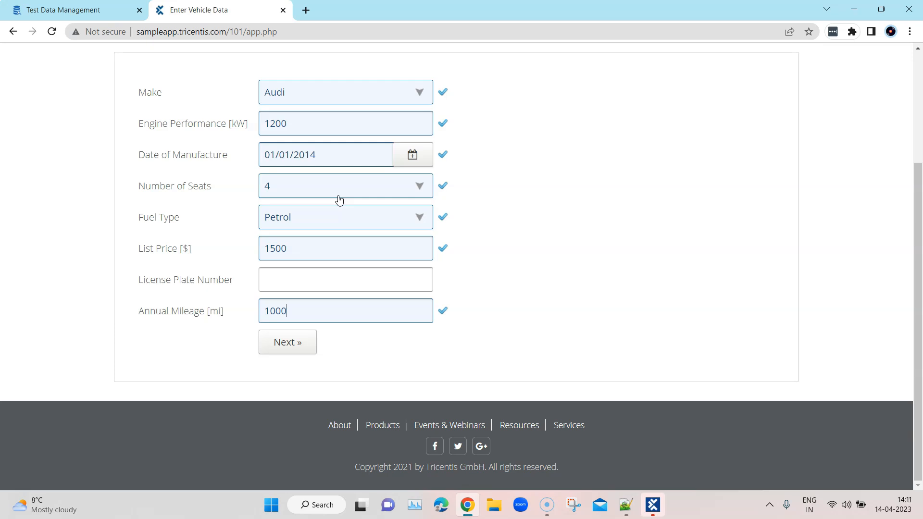
Minimise Chrome with the vehicle data form and switch back to Tosca Commander.
click(718, 265)
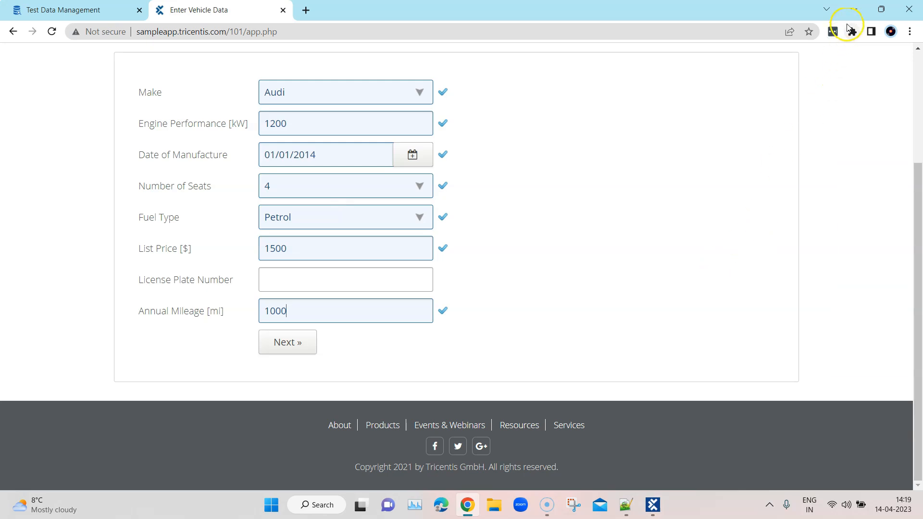
click(853, 9)
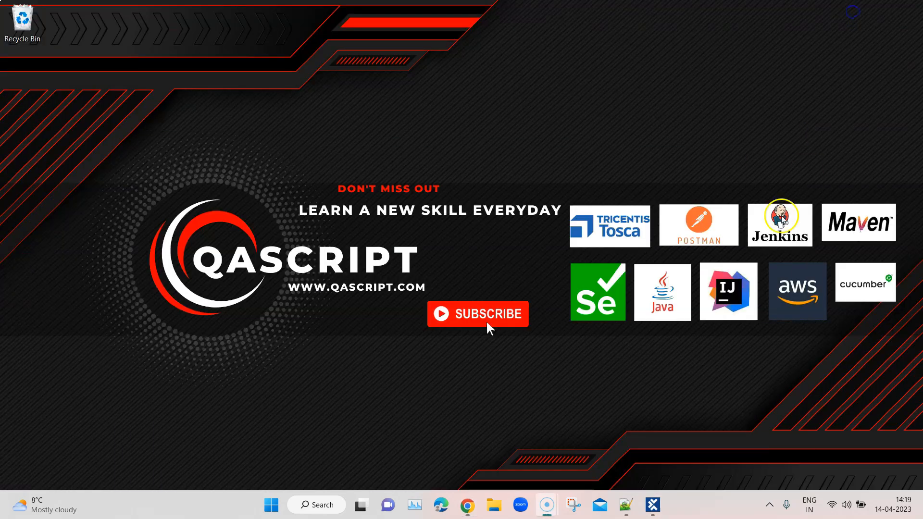
click(653, 504)
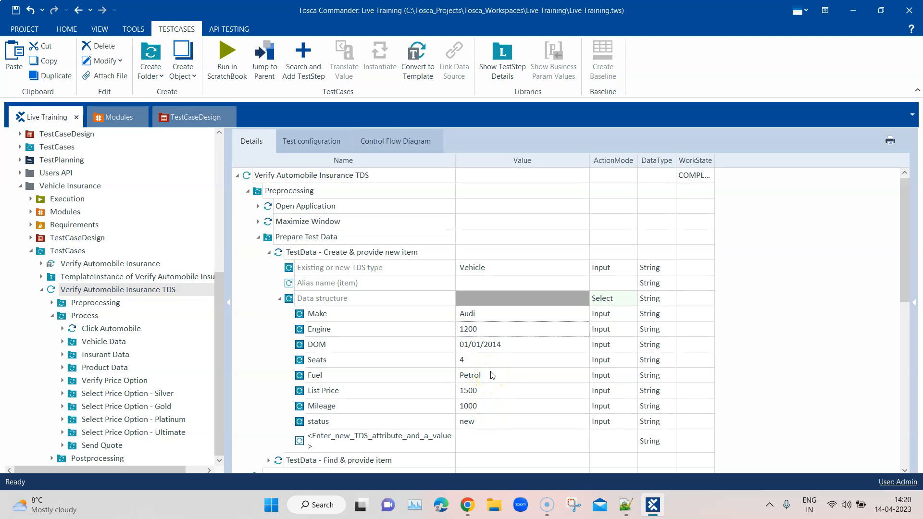
Review the Make, Engine, Seats, List Price and Mileage values in TestData - Create & provide new item.
click(476, 315)
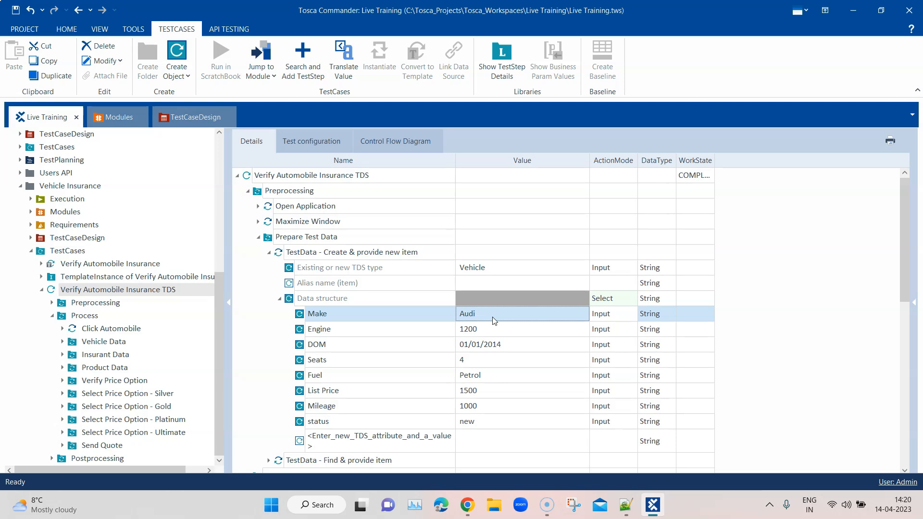
click(492, 328)
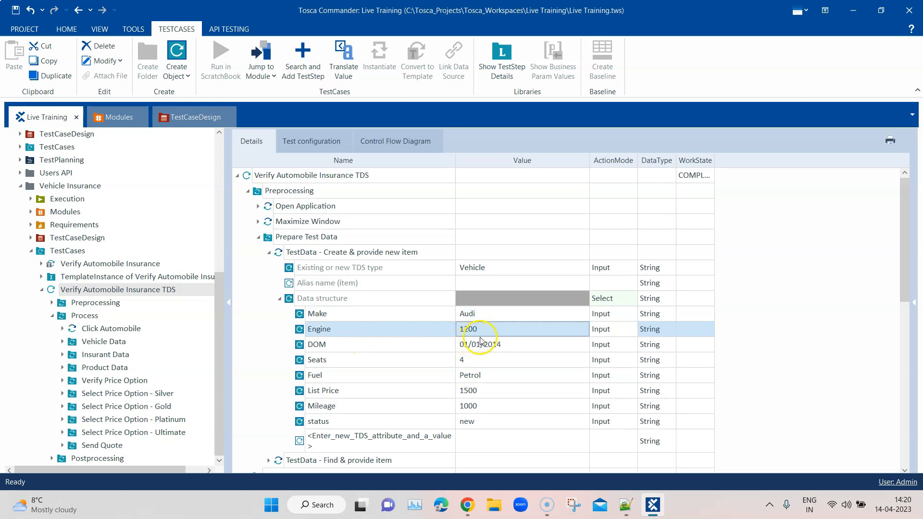
click(482, 361)
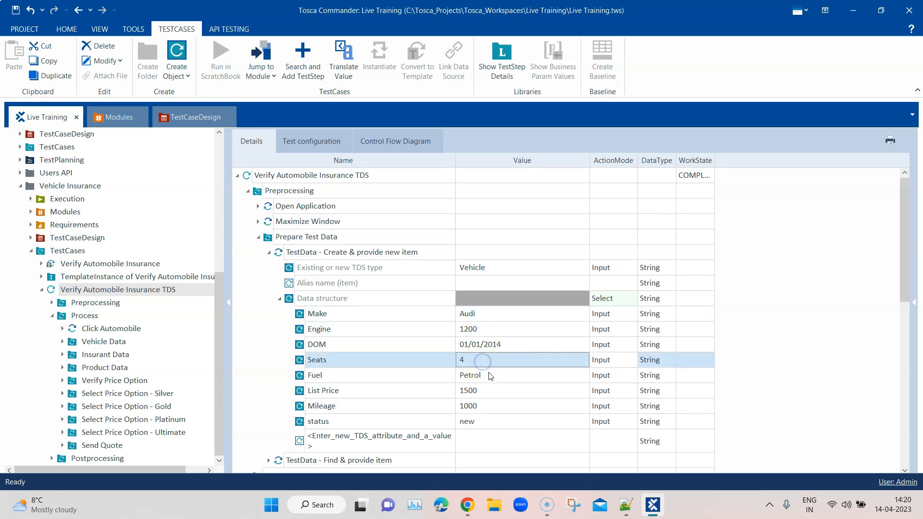
click(482, 393)
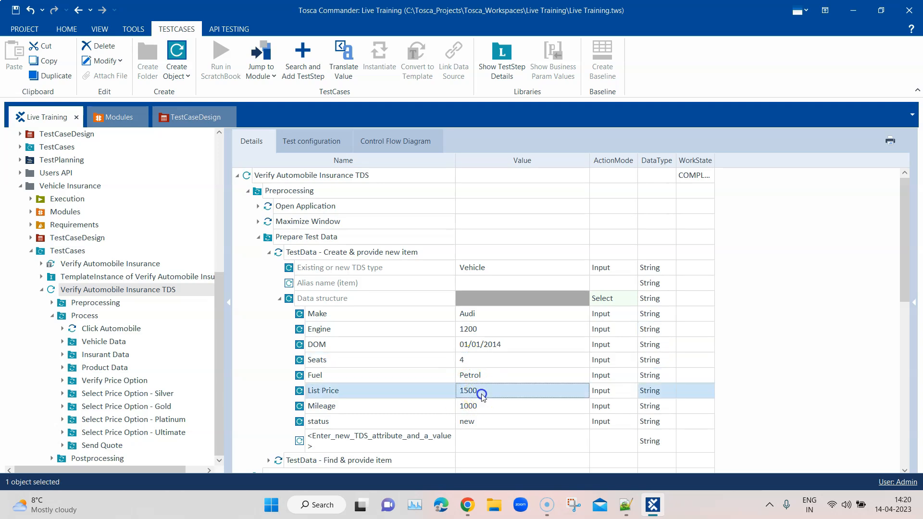
click(478, 407)
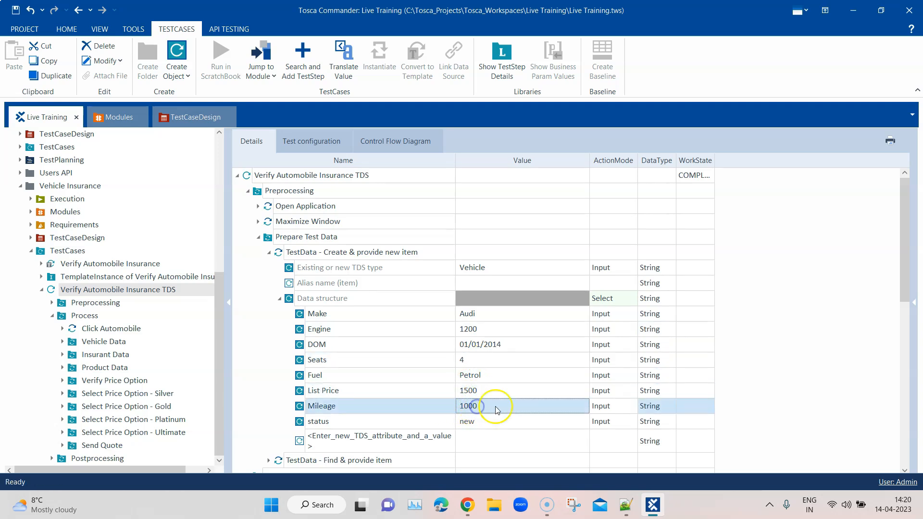
click(487, 313)
Set the Engine value in TestData - Create & provide new item to the random number expression {RND[3]}.
click(487, 328)
click(486, 329)
click(464, 329)
drag(464, 329, 455, 328)
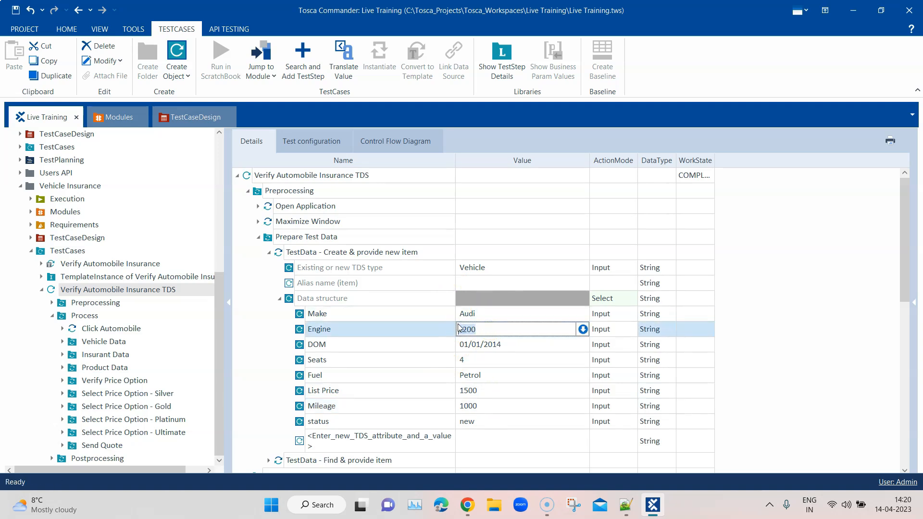
text({R)
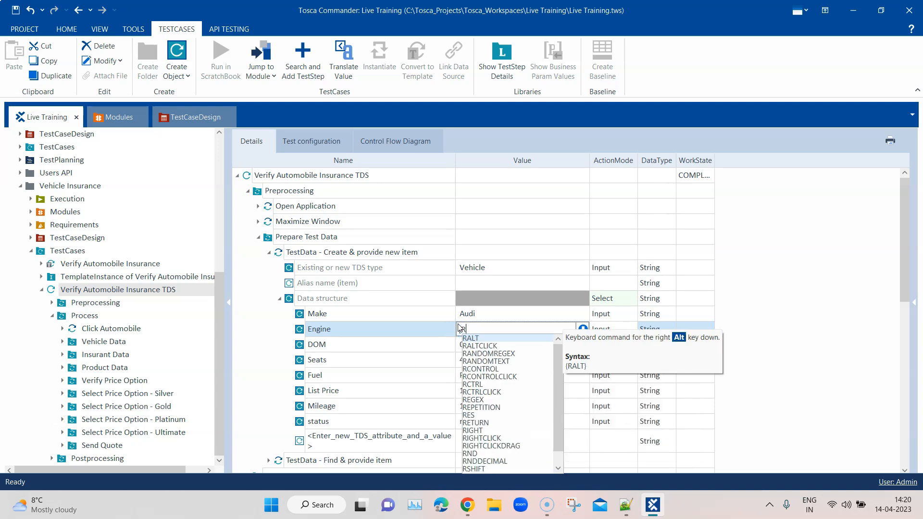
text(ND)
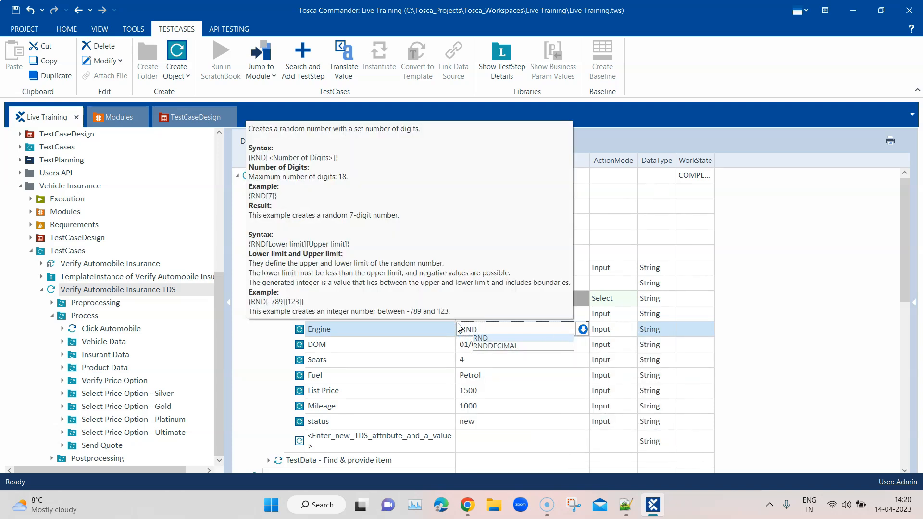
text([)
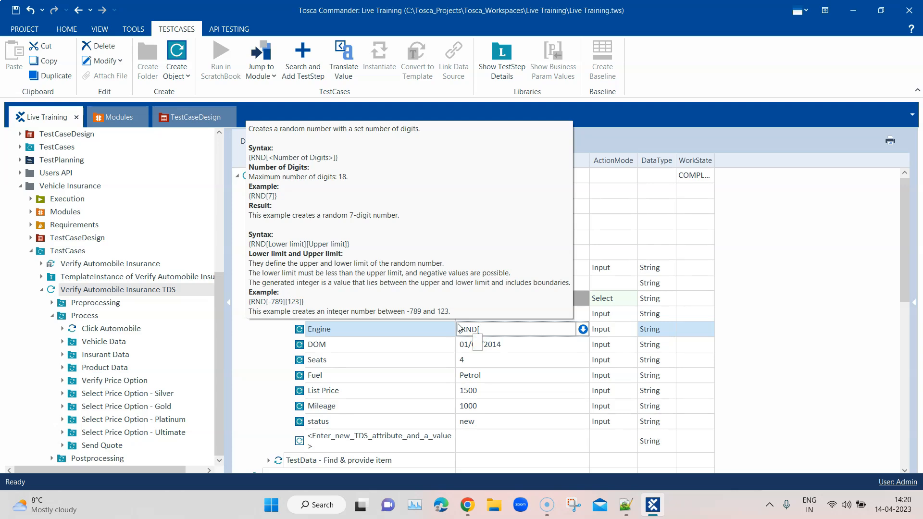
text(3)
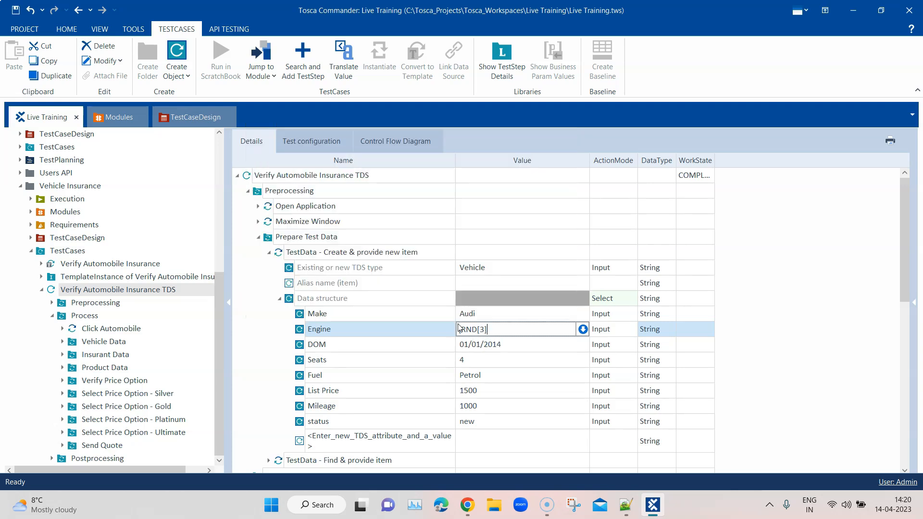
click(768, 323)
click(495, 336)
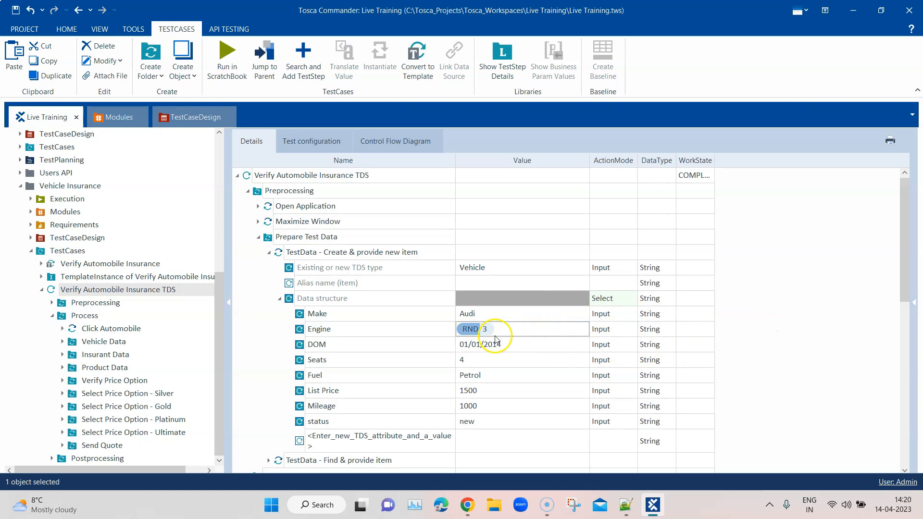
Set the Seats value in TestData - Create & provide new item to the random number expression {RND[1]}.
click(477, 360)
click(468, 360)
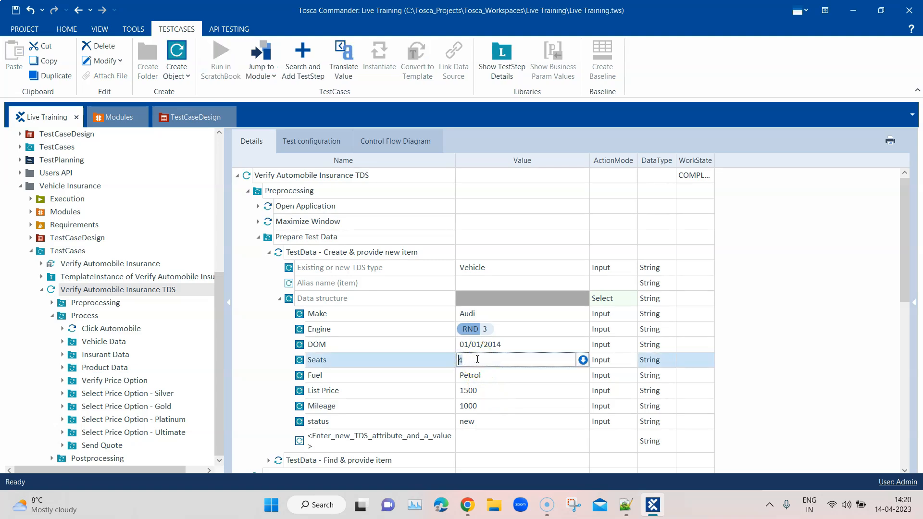
text({)
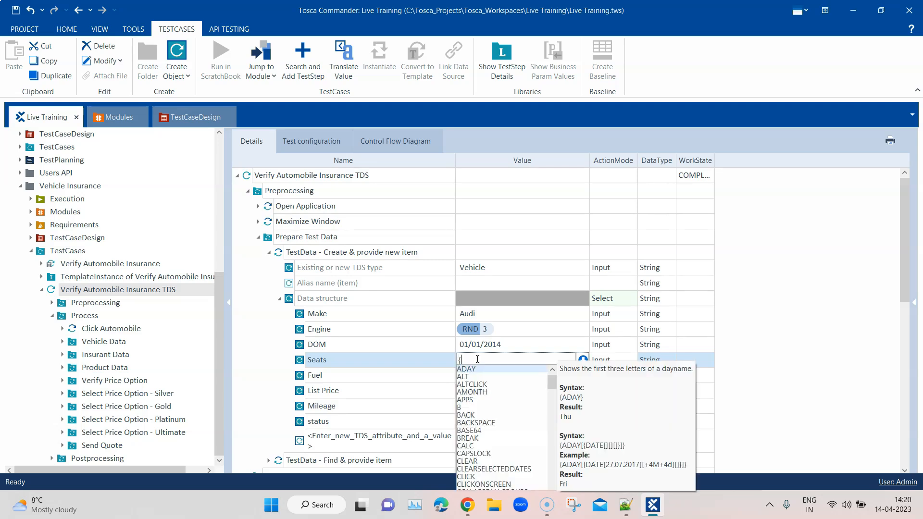
text(RND[)
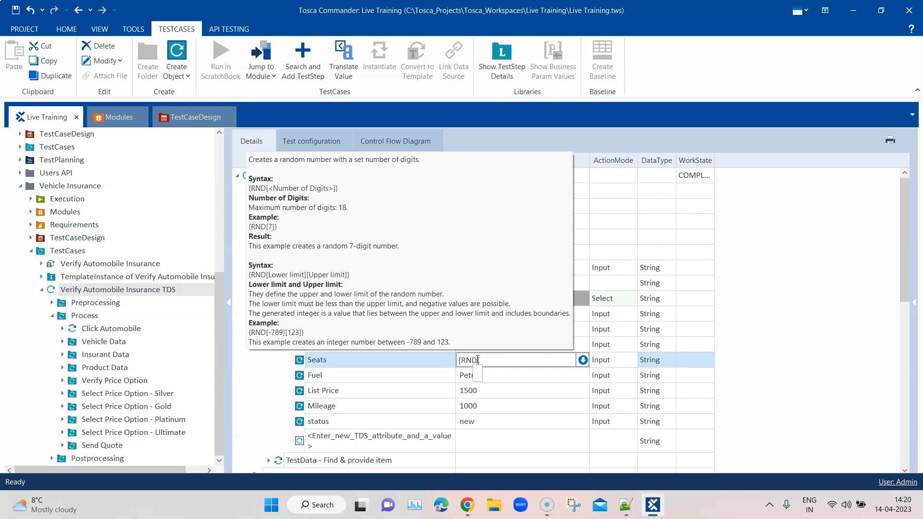
text(1]})
click(740, 387)
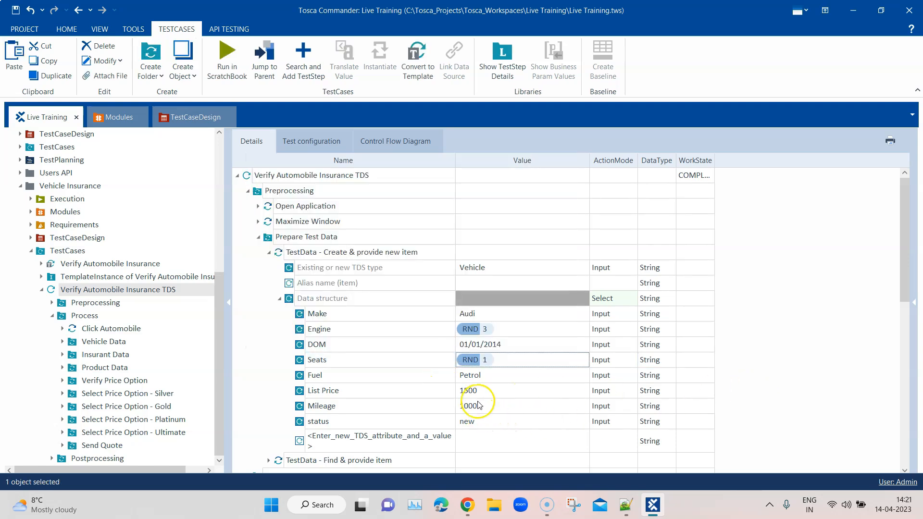
Set the List Price value in TestData - Create & provide new item to the random number expression {RND[4]}.
click(468, 390)
click(462, 391)
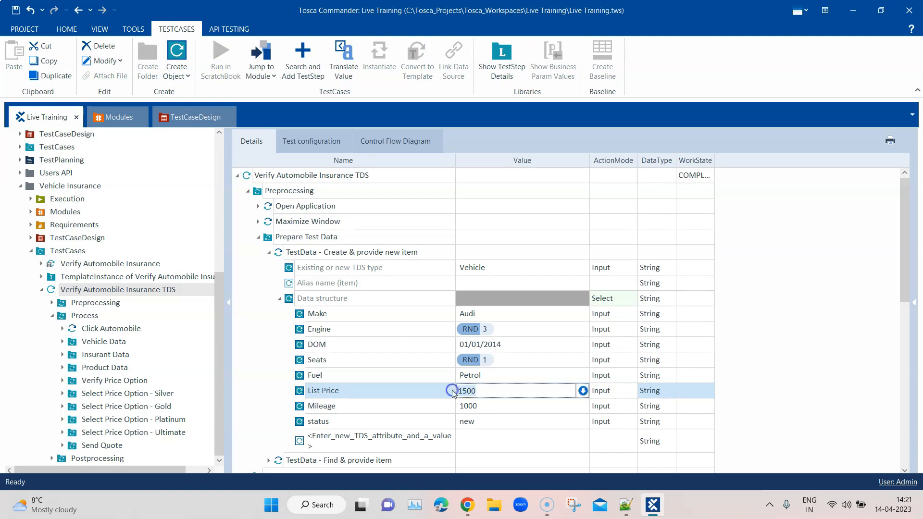
text({R)
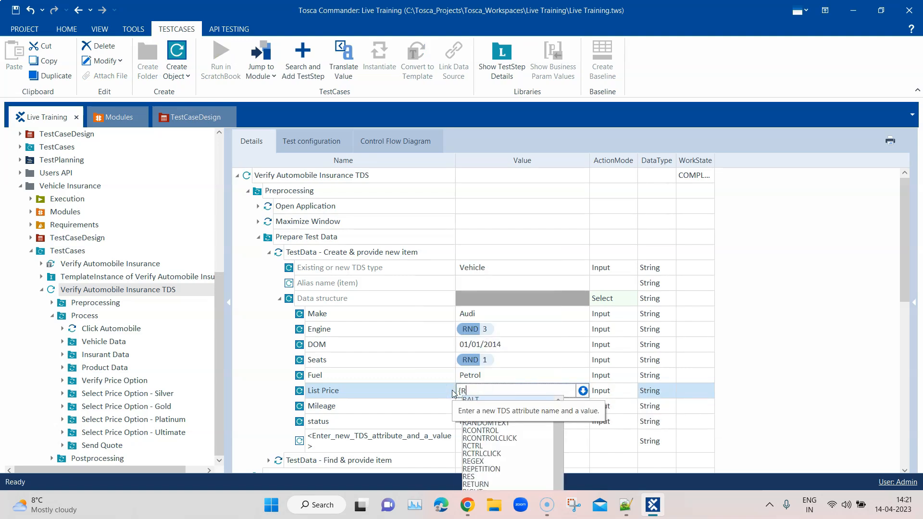
text(ND[)
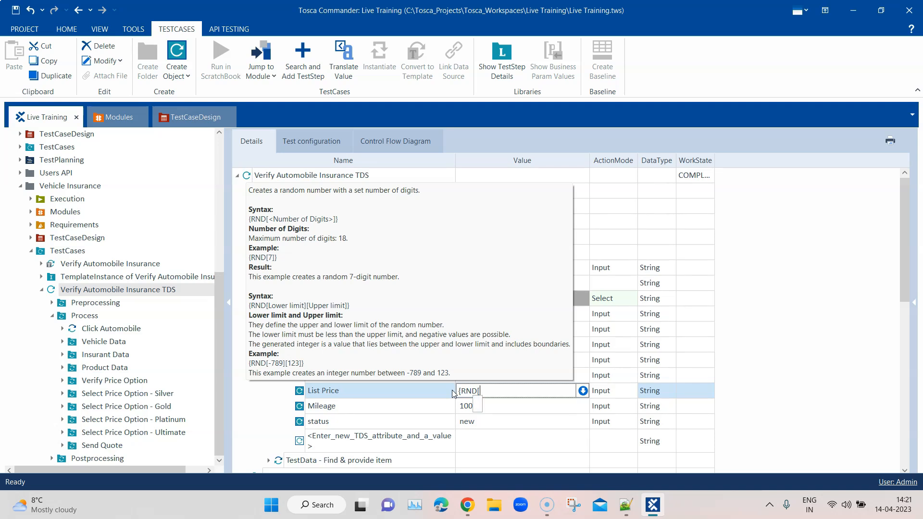
text(4)
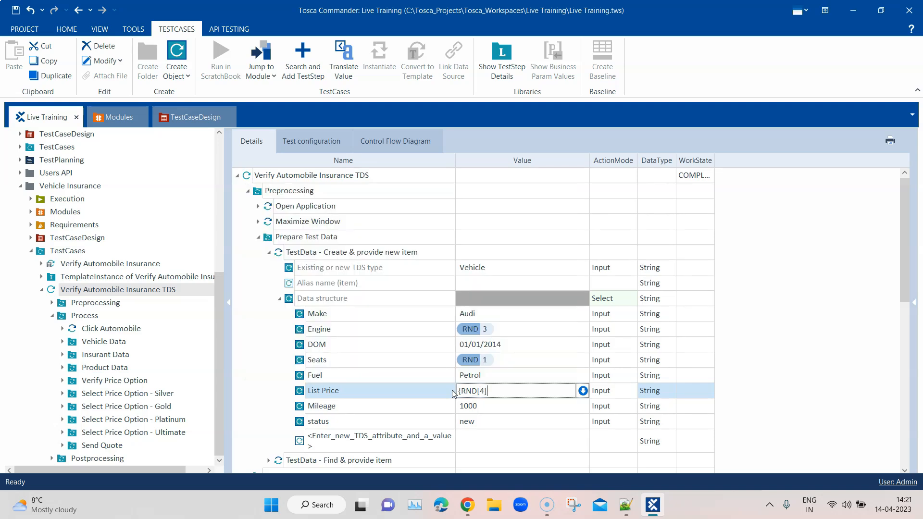
click(772, 361)
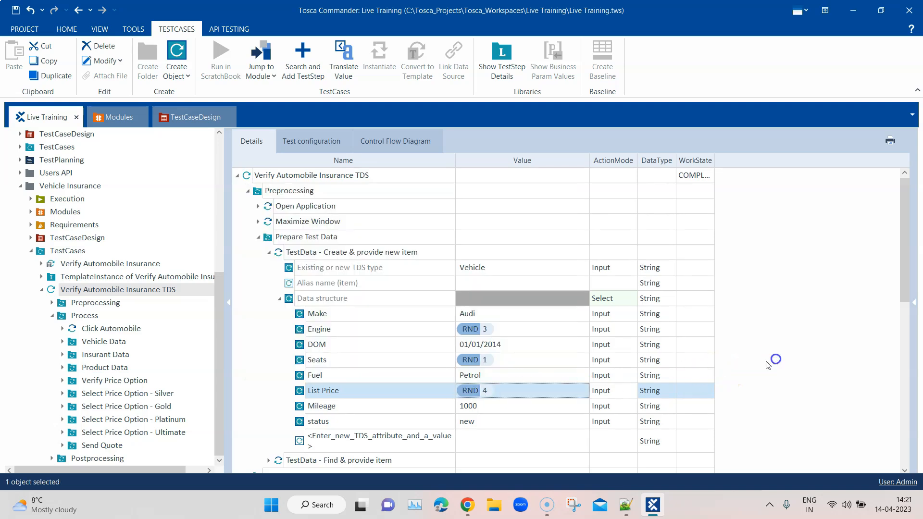
Set the Mileage value in TestData - Create & provide new item to the random number expression {RND[3]}.
click(478, 406)
click(479, 406)
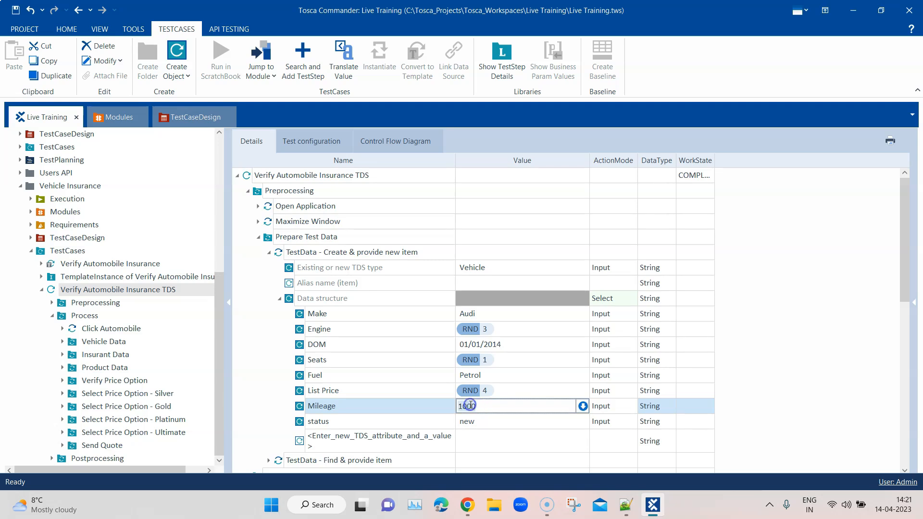
key(ctrl+a)
text(RND{)
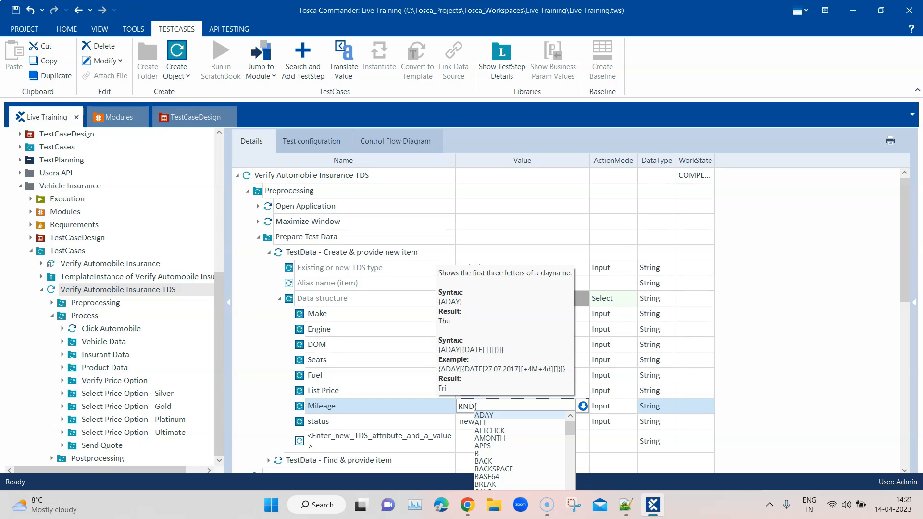
key(BackSpace)
key(BackSpace)
text({RND[)
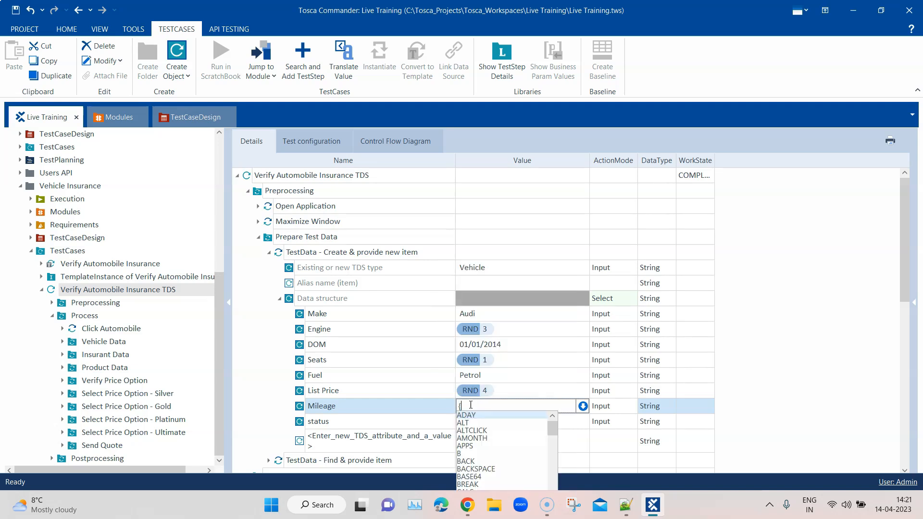
text(3)
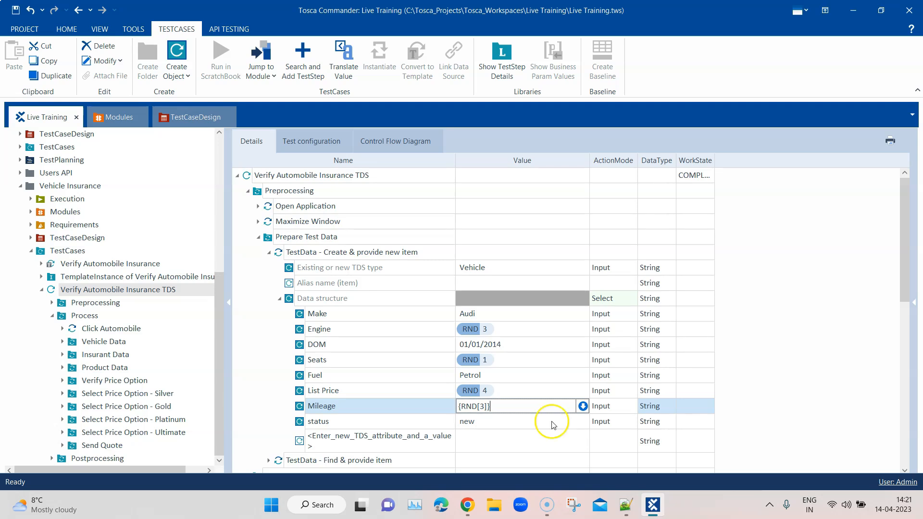
click(855, 351)
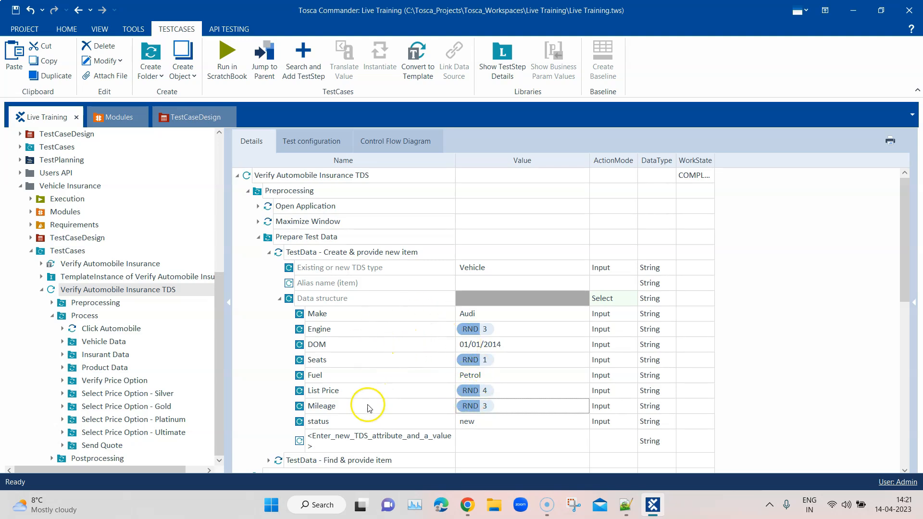
Collapse TestData - Create & provide new item and disable the TestData - Find & provide item step, keeping the default disable reason.
click(269, 253)
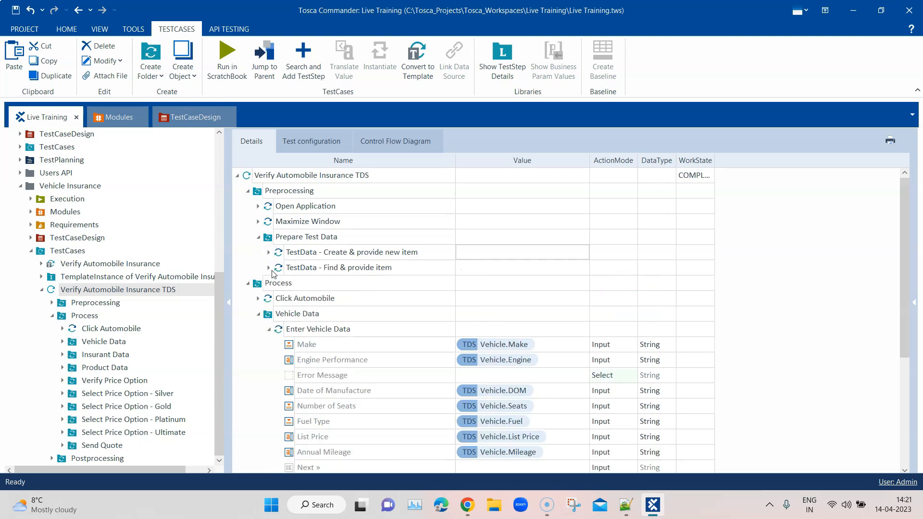
right_click(297, 269)
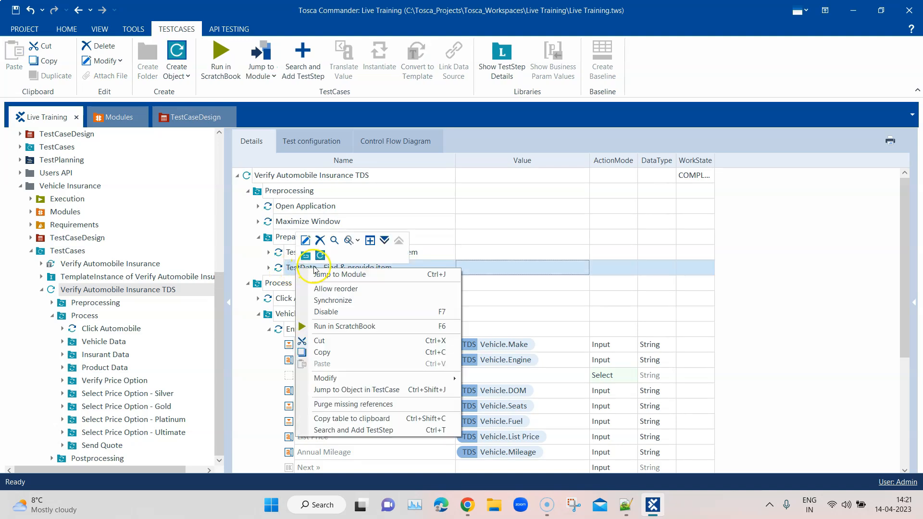
click(337, 313)
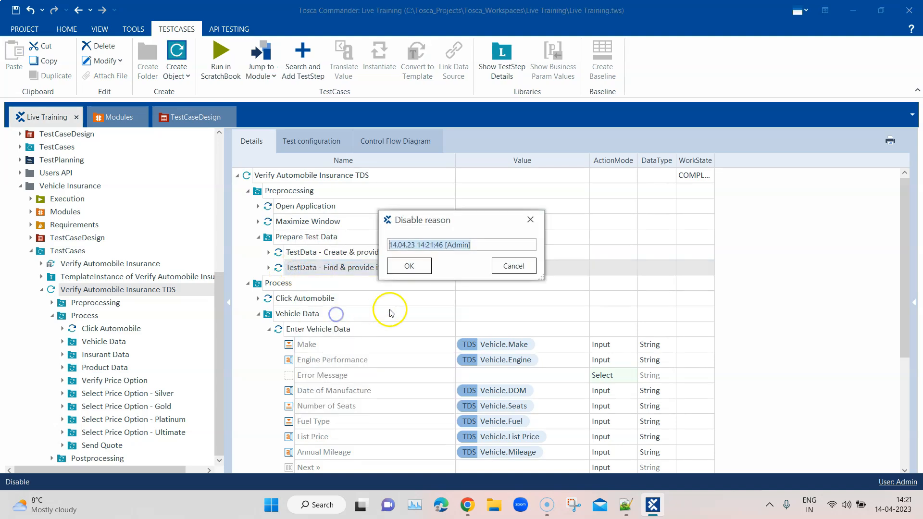
click(408, 265)
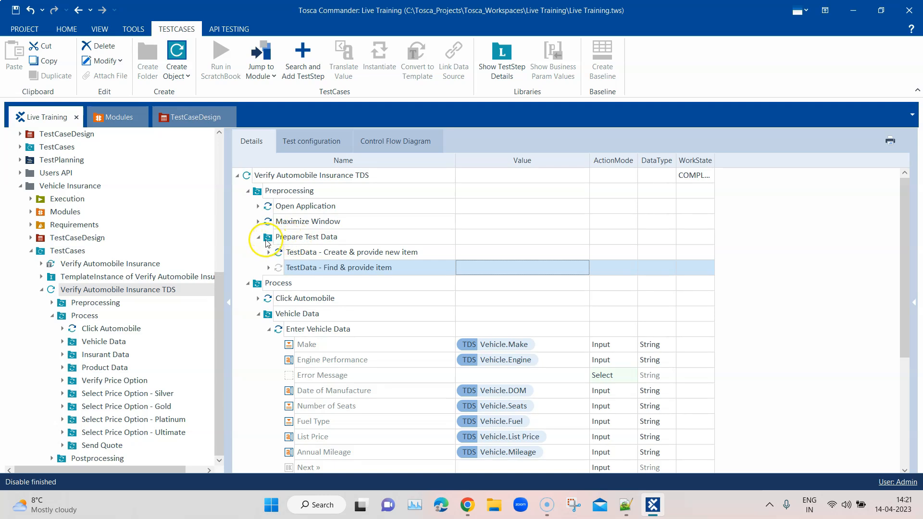
Set the Repetition property of the Prepare Test Data folder to 10.
click(280, 239)
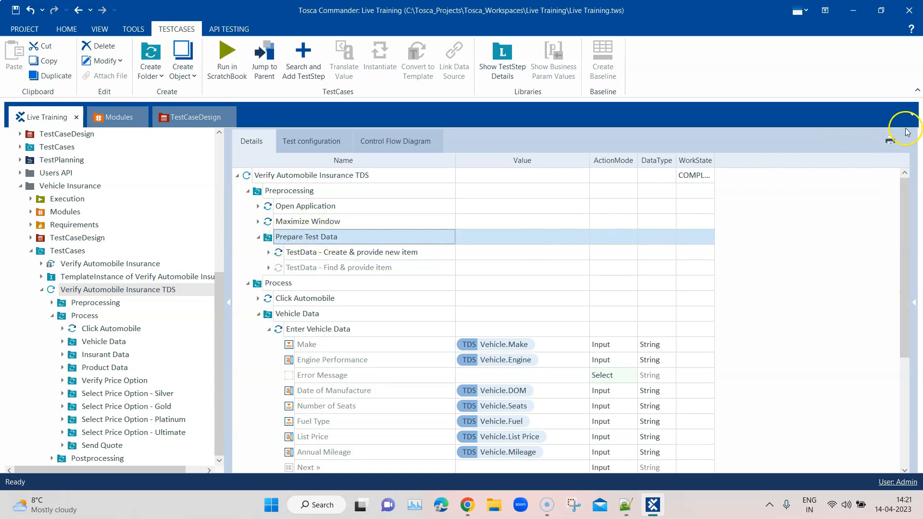
click(916, 308)
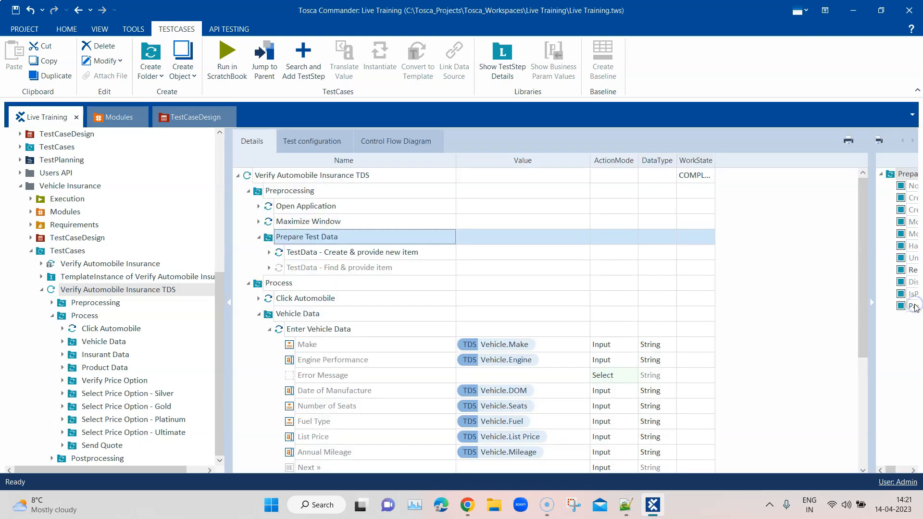
drag(872, 272, 686, 272)
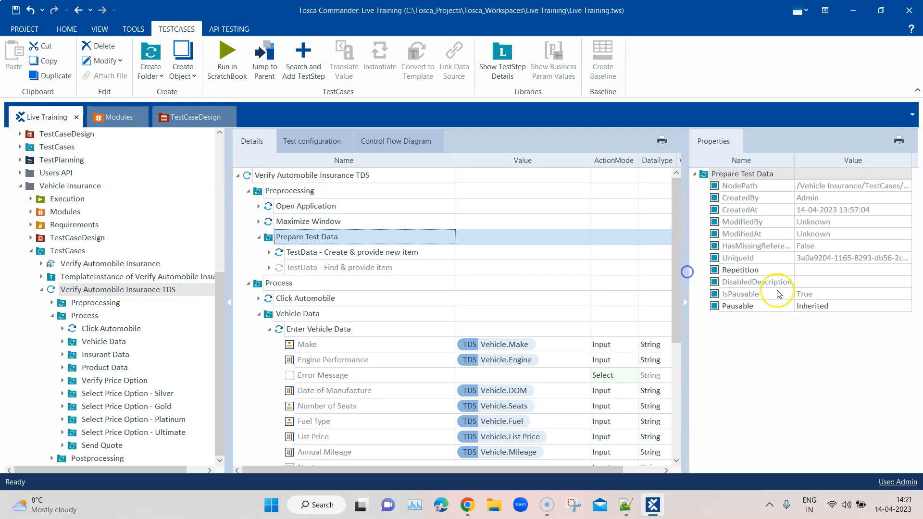
click(836, 271)
click(837, 271)
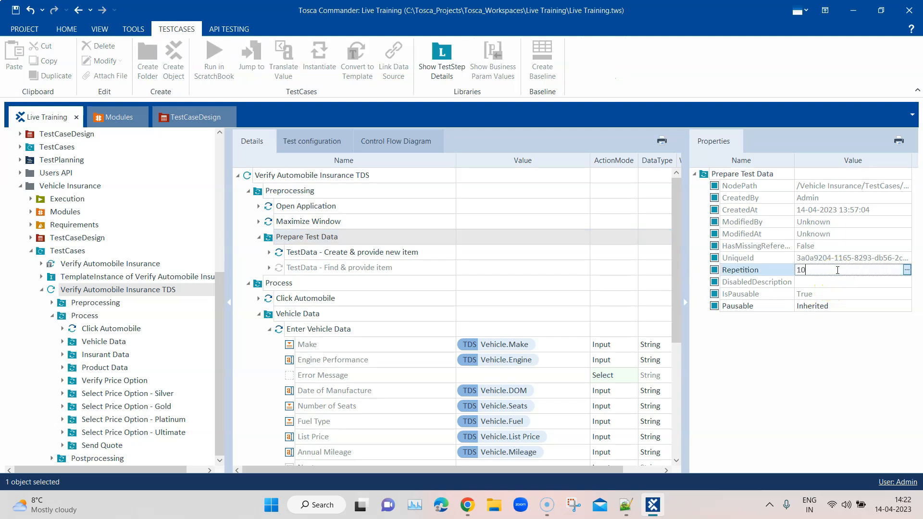
click(834, 358)
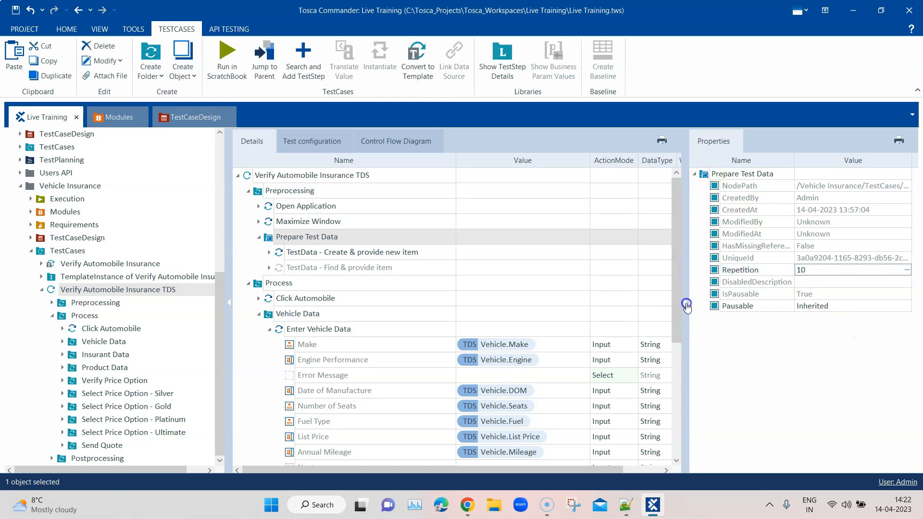
click(686, 304)
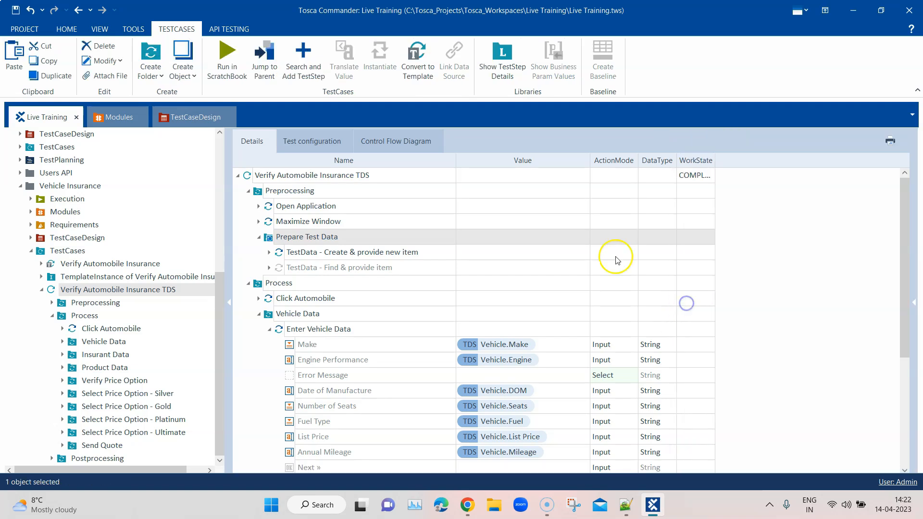
Run the Prepare Test Data folder in ScratchBook, expand its last repetition in the results and close the results window.
click(269, 253)
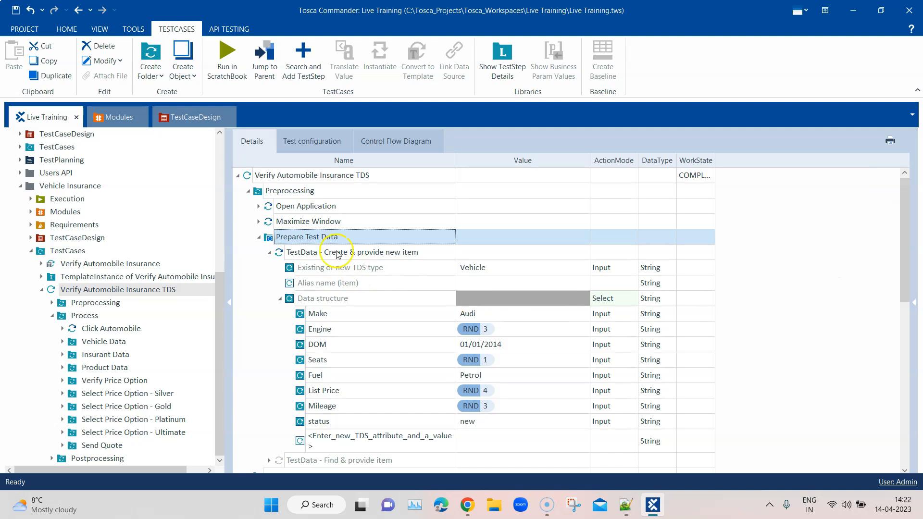
right_click(323, 240)
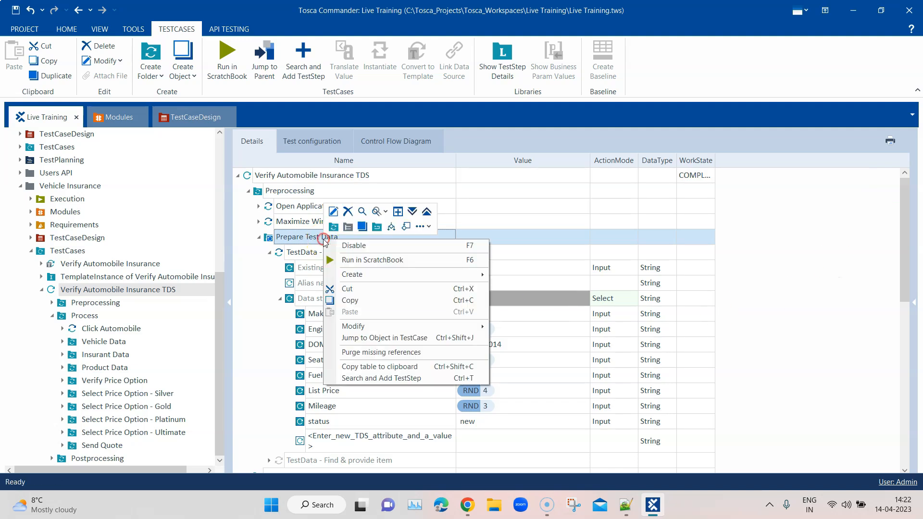
click(352, 255)
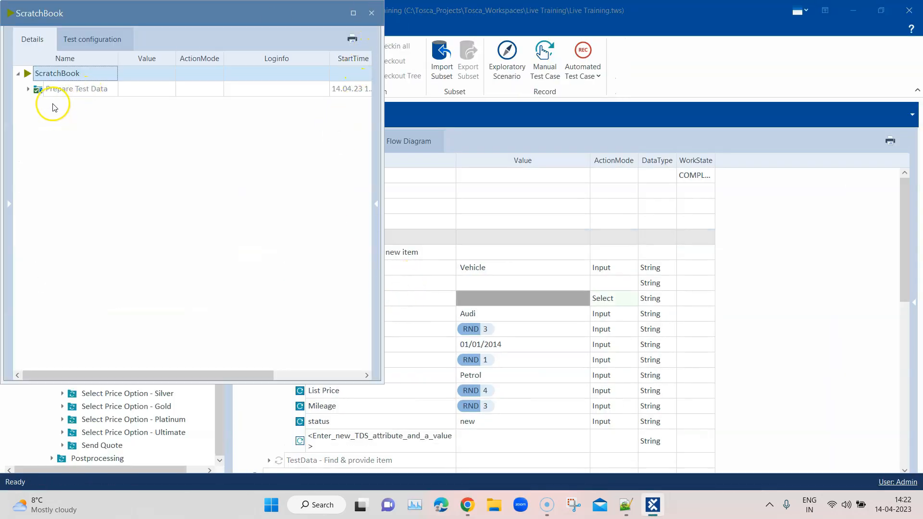
click(28, 89)
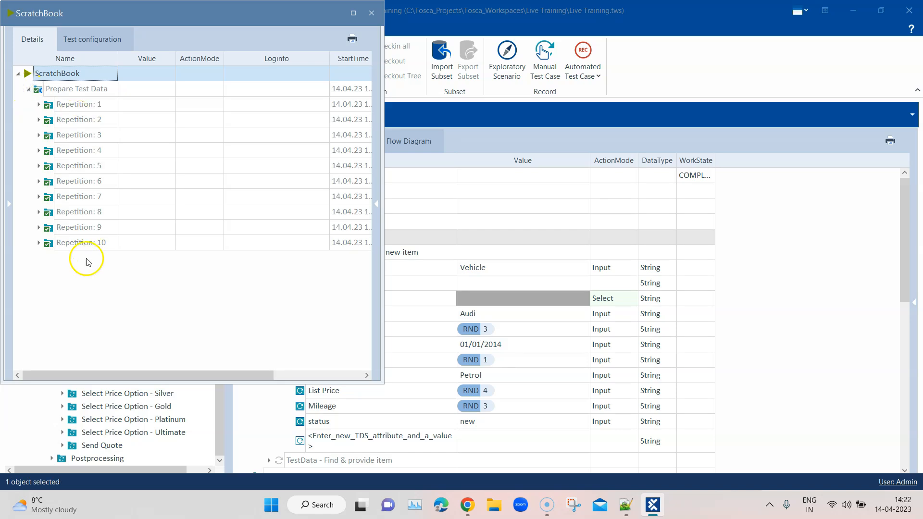
click(39, 243)
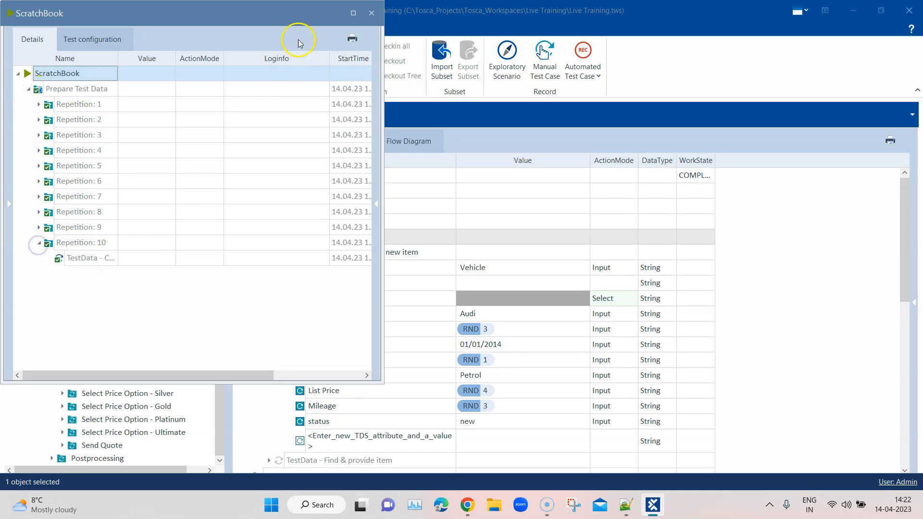
click(371, 13)
Switch to Chrome and reload the Vehicle type page in Test Data Management.
click(467, 504)
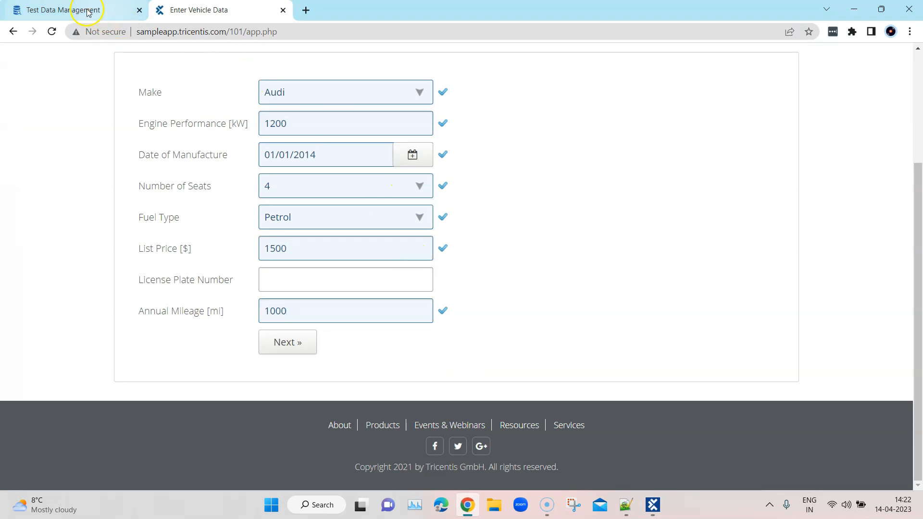
click(82, 9)
click(402, 33)
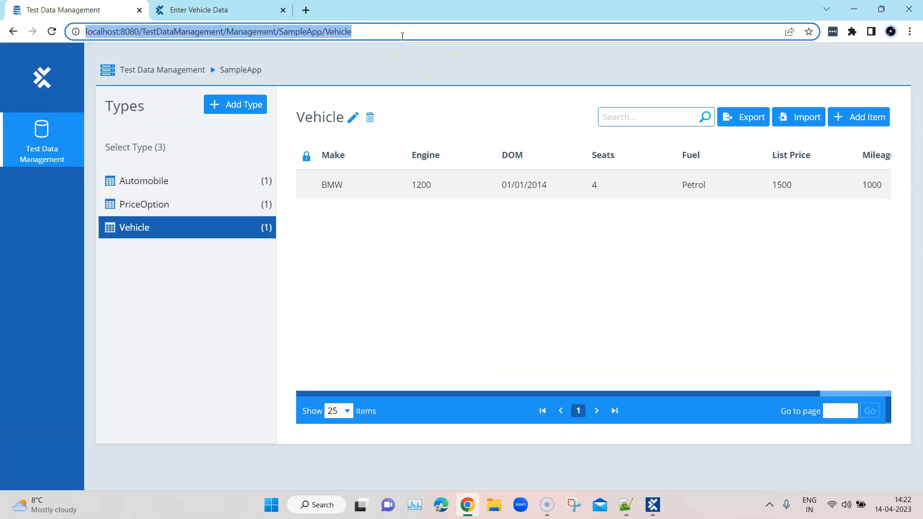
key(Return)
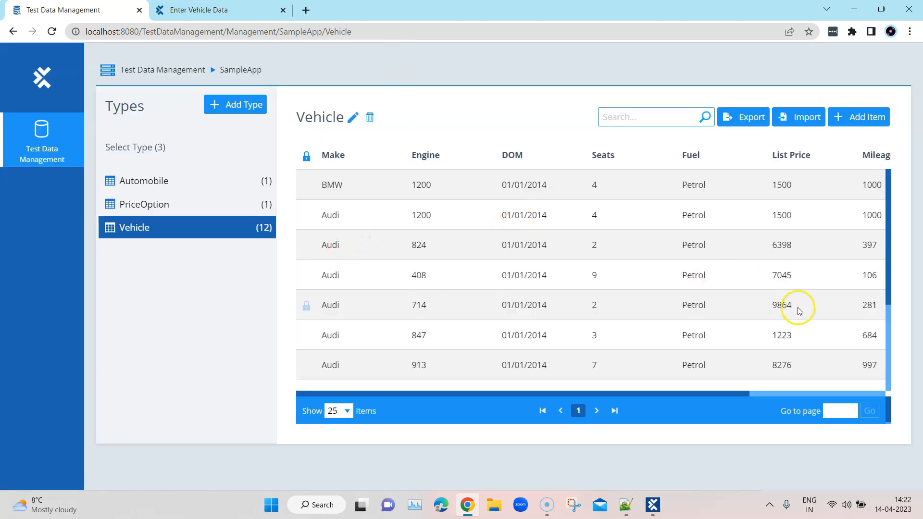
Review the Engine, Seats, List Price and Mileage values of the Vehicle items, and return to Tosca Commander.
scroll(893, 231, down, 3)
drag(890, 287, 889, 181)
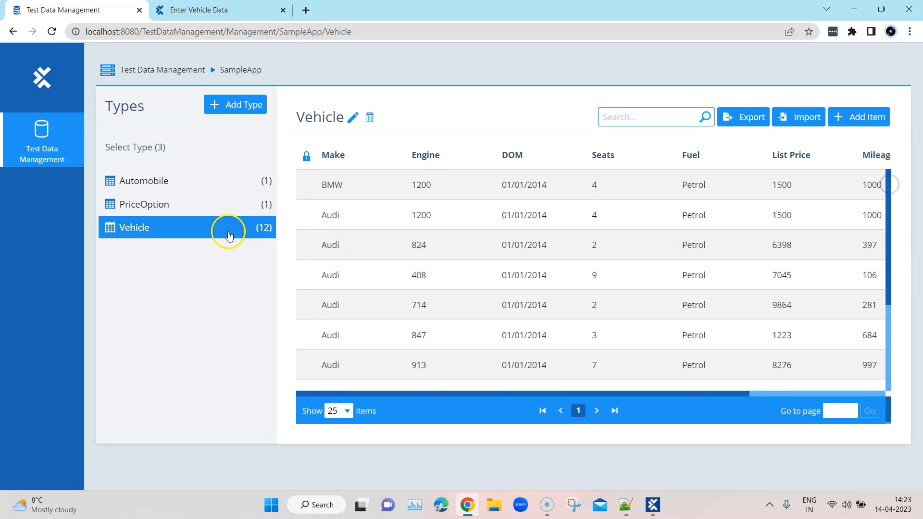
scroll(788, 317, down, 3)
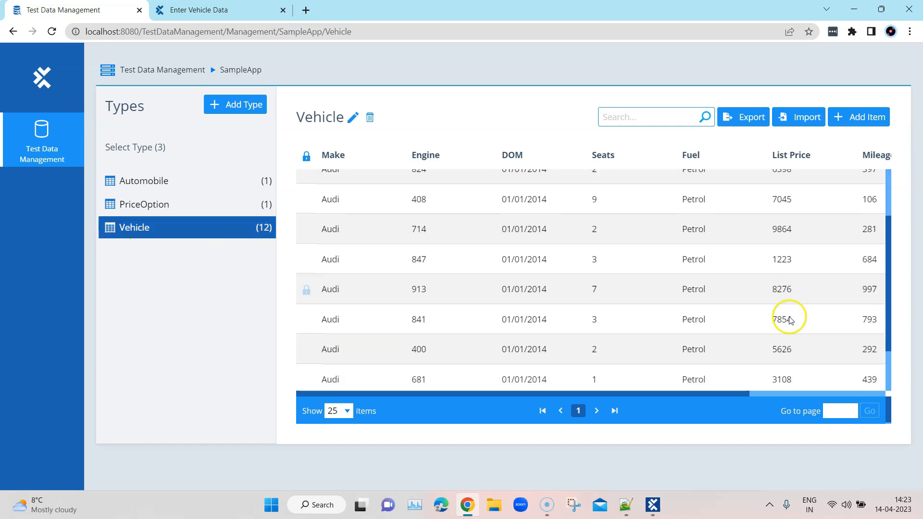
scroll(789, 317, up, 3)
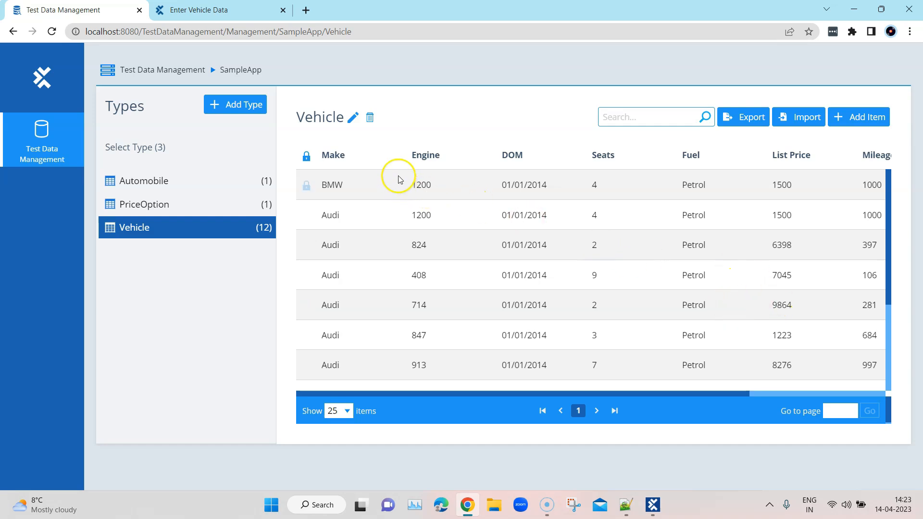
scroll(702, 288, down, 3)
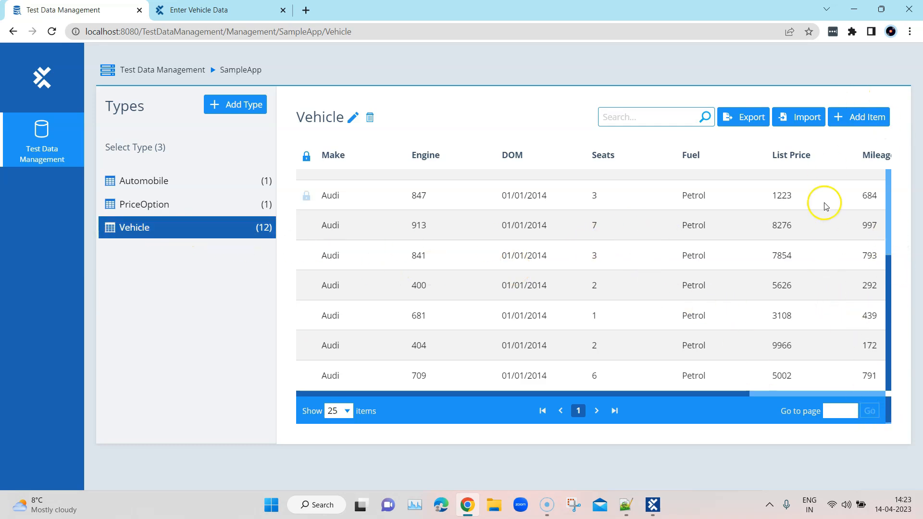
click(854, 10)
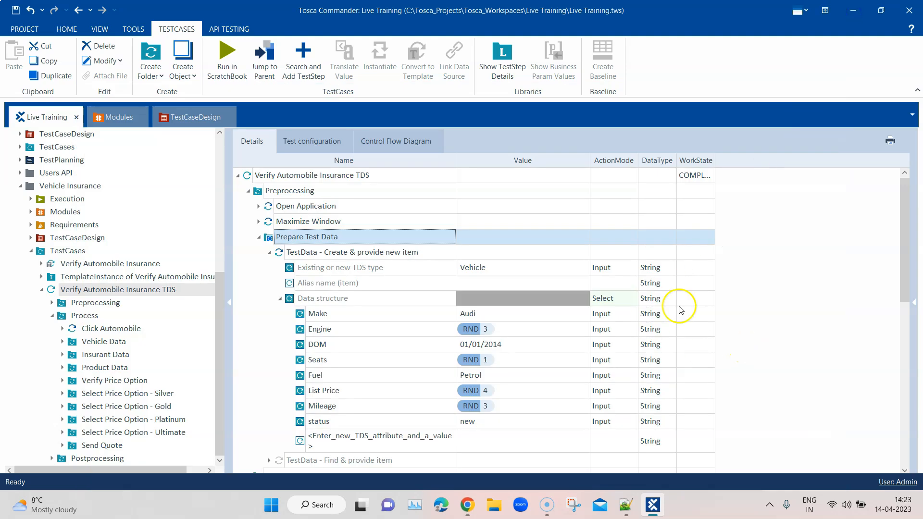
click(763, 304)
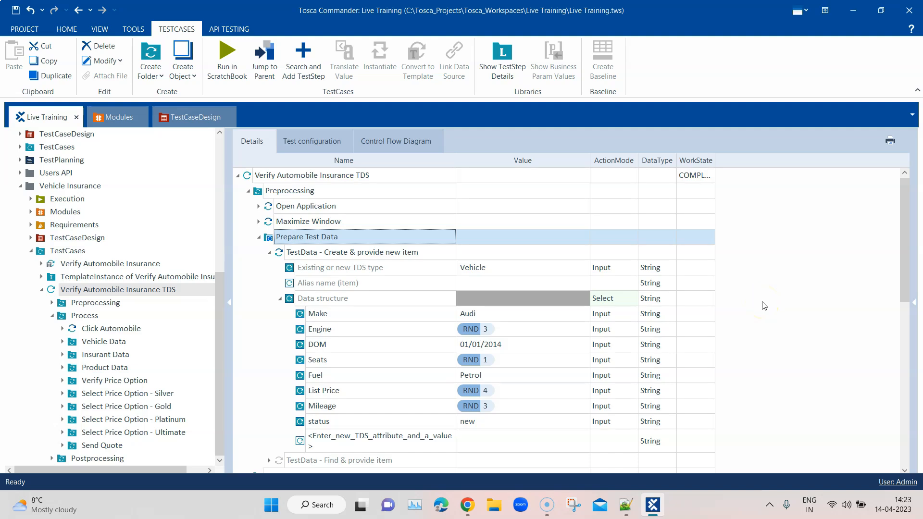